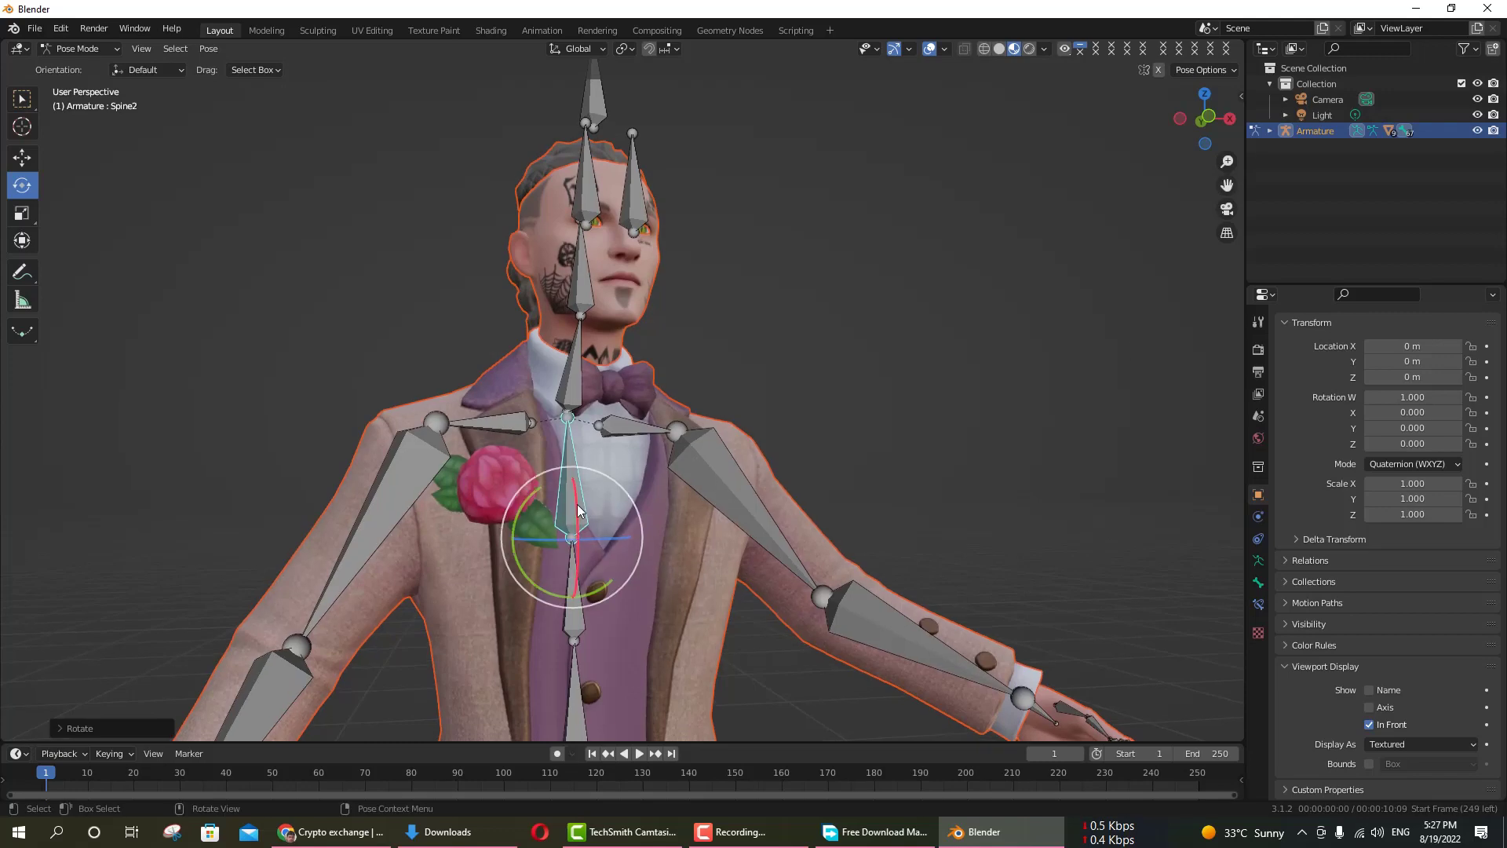
Step: Rotate the character armature's Spine2 and LeftEye bones slightly to test the rig
{"action": "left_click_drag", "start_coordinate": [577, 504], "coordinate": [577, 460]}
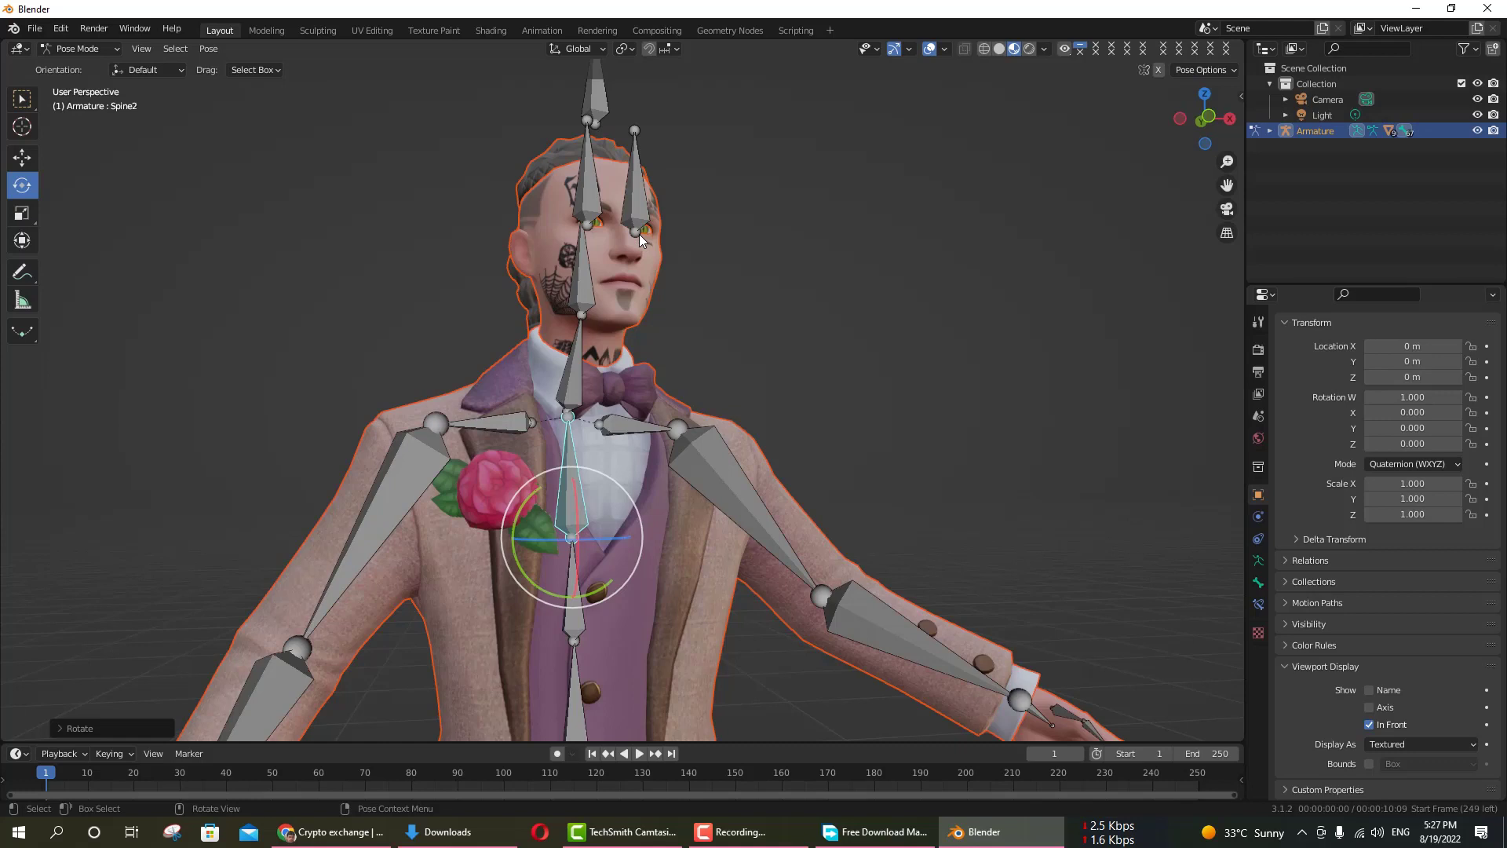
{"action": "left_click", "coordinate": [639, 233]}
{"action": "left_click_drag", "start_coordinate": [642, 196], "coordinate": [648, 208]}
{"action": "scroll", "coordinate": [272, 472], "scroll_direction": "up", "scroll_amount": 3}
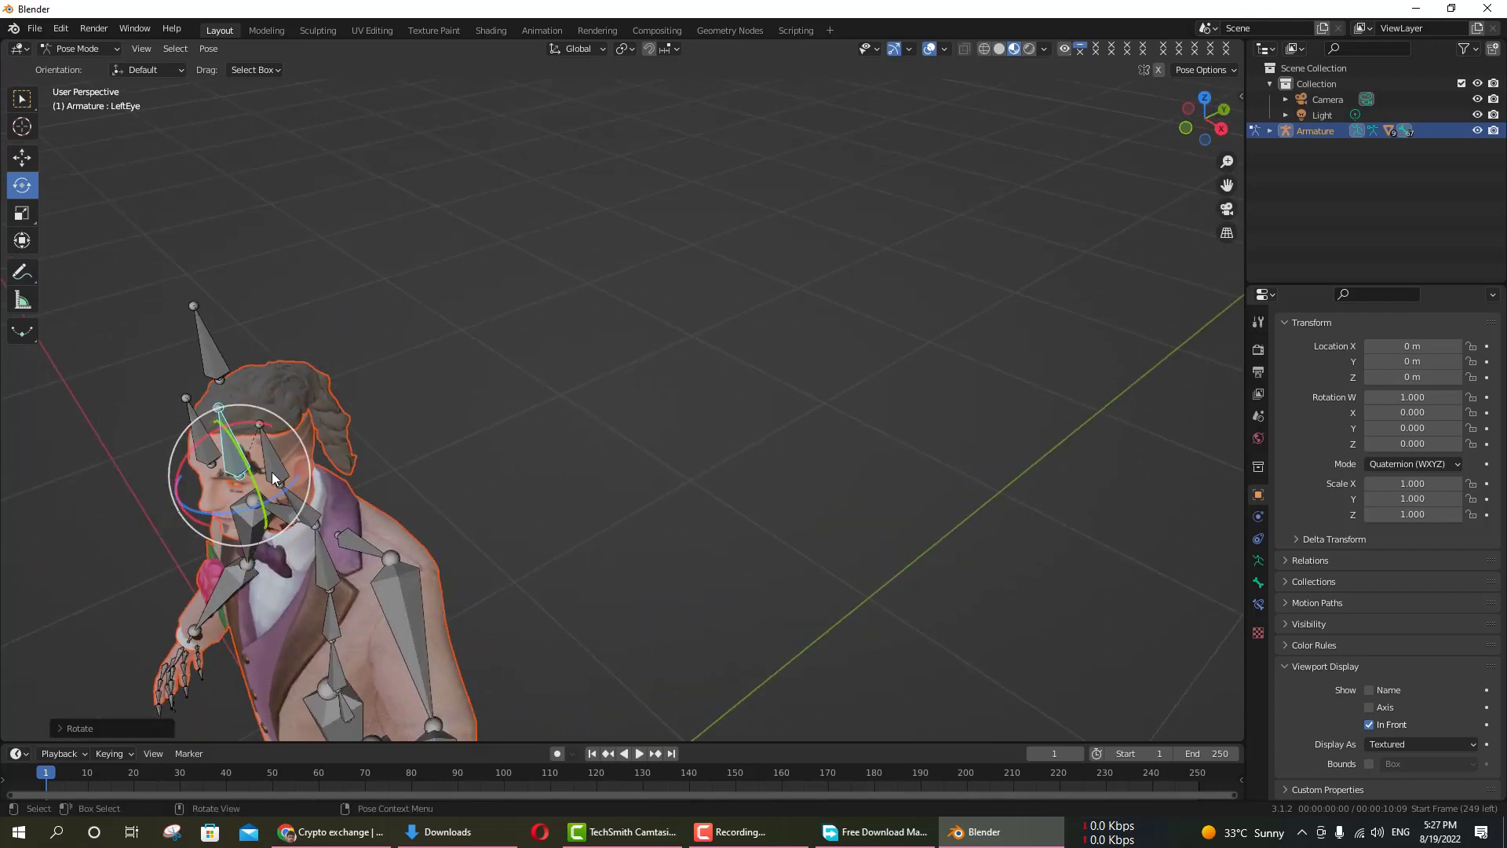
{"action": "scroll", "coordinate": [284, 459], "scroll_direction": "up", "scroll_amount": 5}
{"action": "left_click_drag", "start_coordinate": [1227, 185], "coordinate": [1381, 157]}
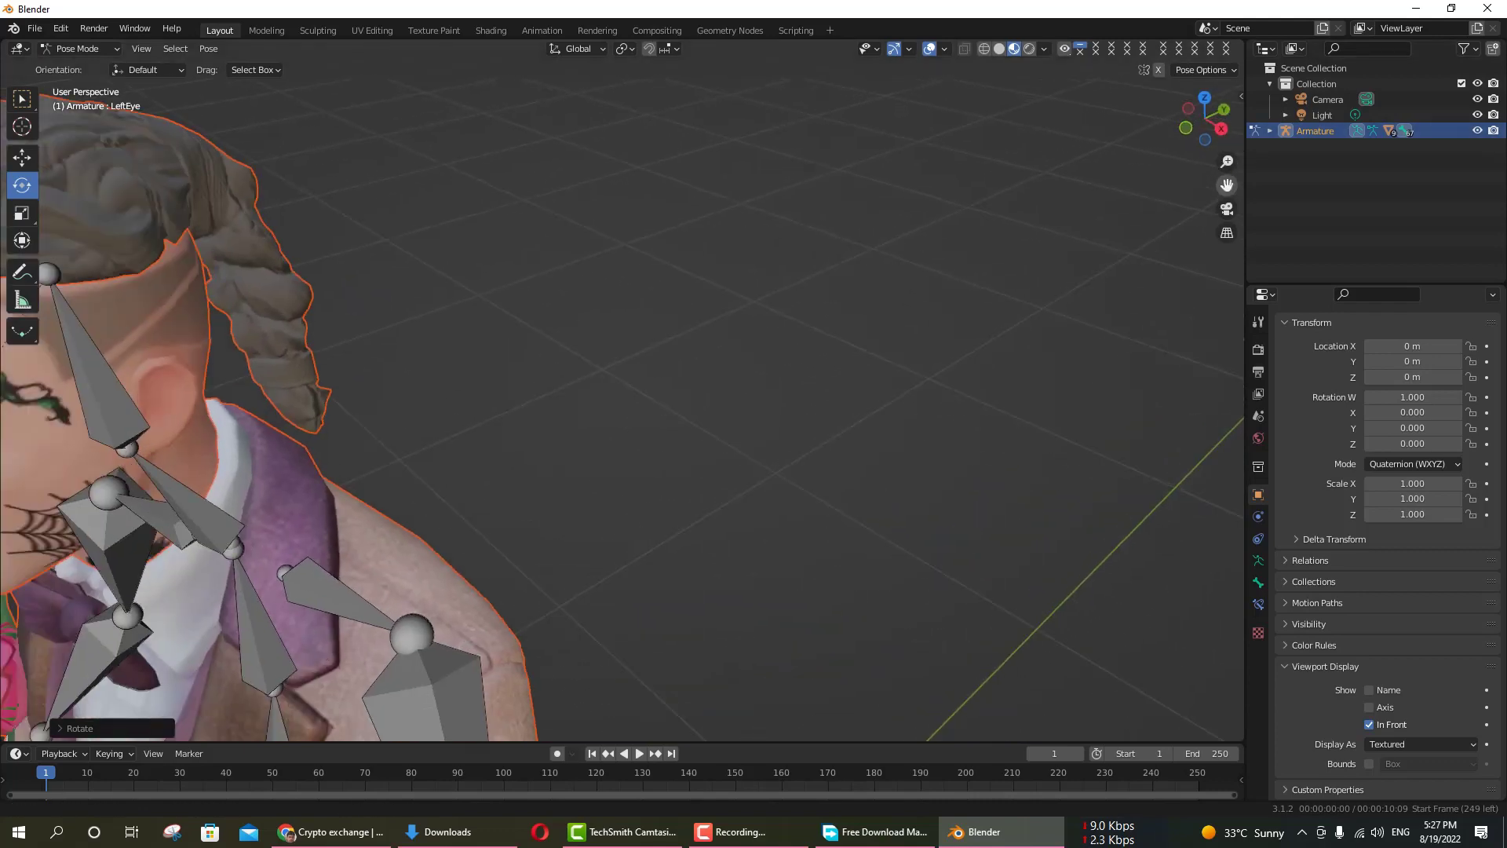
{"action": "mouse_move", "coordinate": [1074, 277]}
{"action": "left_mouse_down"}
{"action": "mouse_move", "coordinate": [1073, 309]}
{"action": "mouse_move", "coordinate": [1061, 301]}
{"action": "left_mouse_up"}
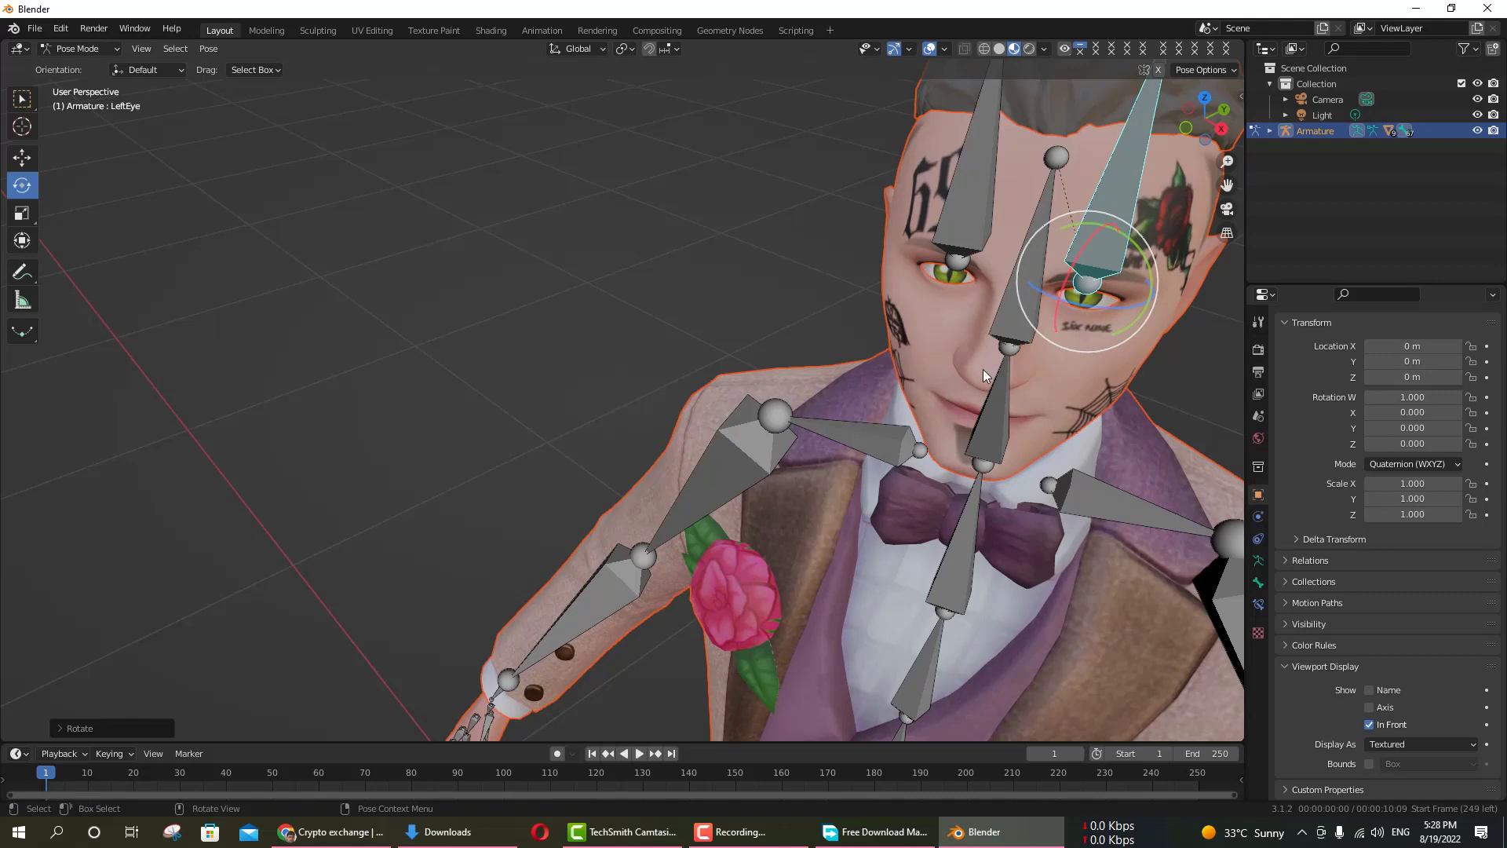
Step: Select the character's Neck bone and rotate it so the head tilts back
{"action": "left_click", "coordinate": [981, 471]}
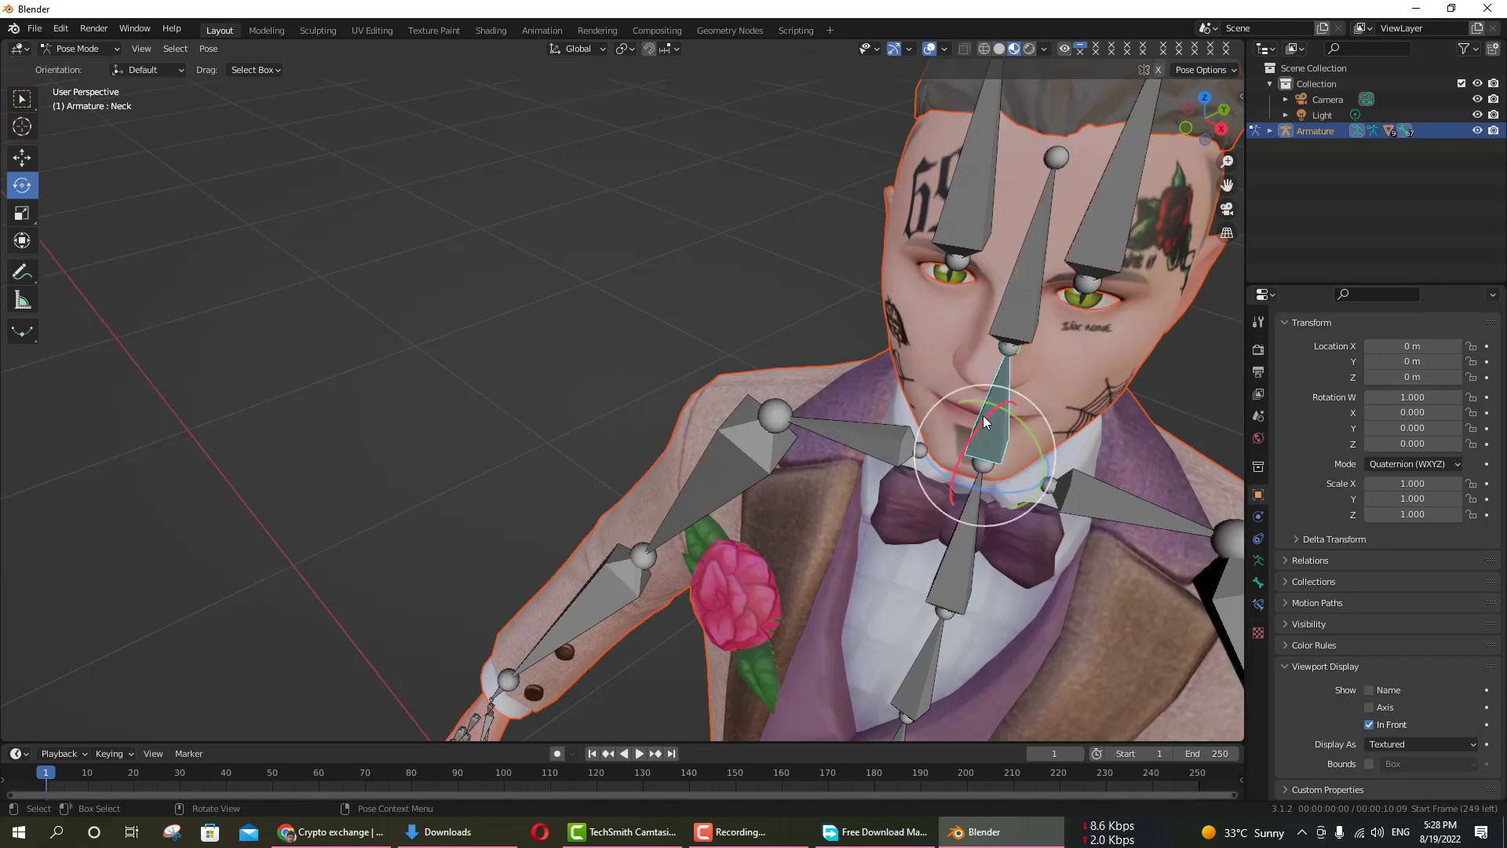
{"action": "left_click_drag", "start_coordinate": [981, 432], "coordinate": [855, 482]}
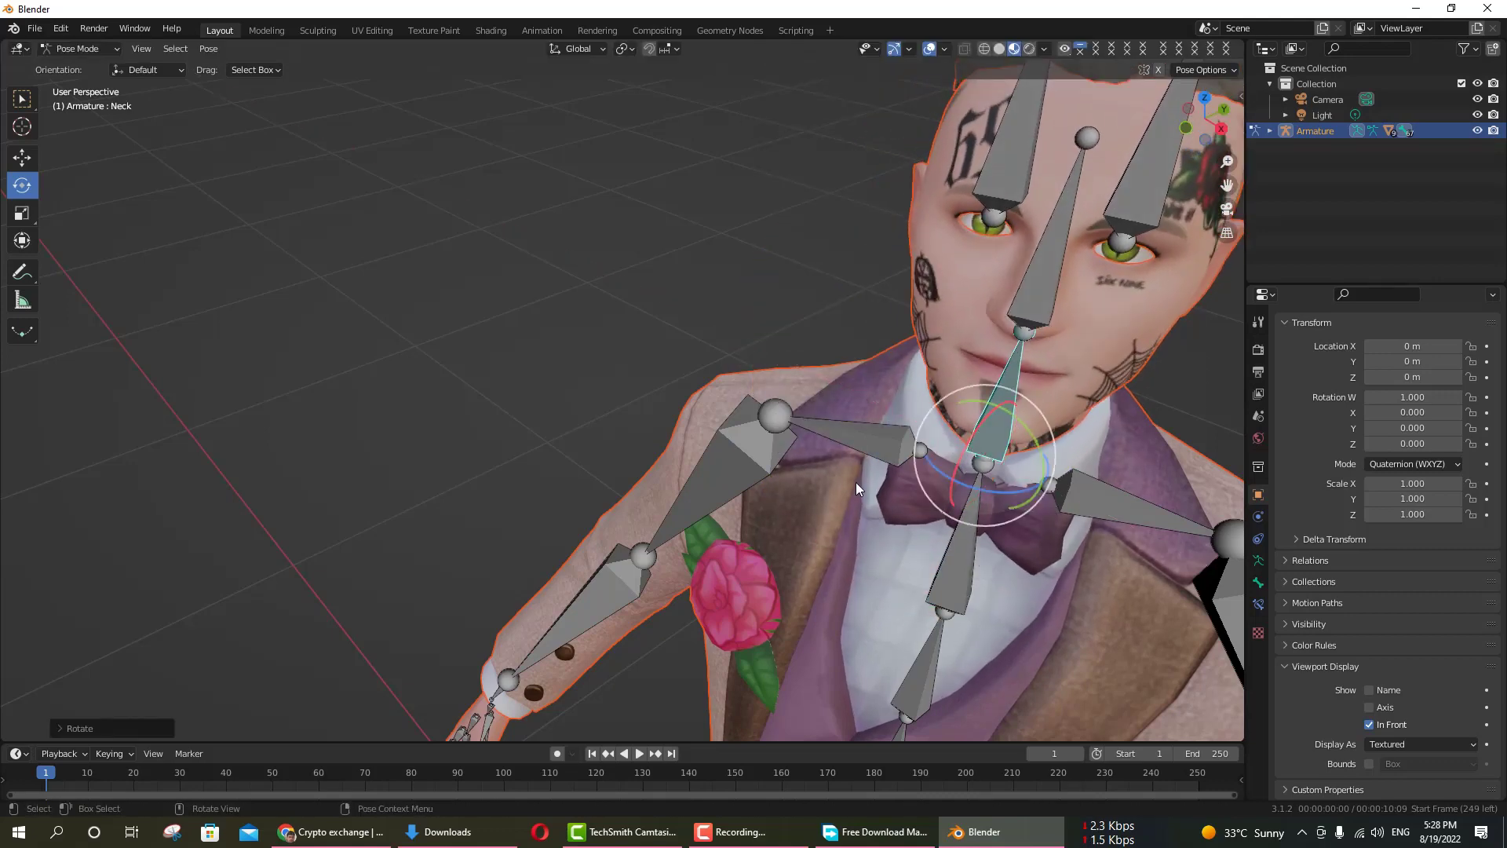
Step: Turn off In Front display for the armature and open the viewport overlay options
{"action": "scroll", "coordinate": [798, 533], "scroll_direction": "down", "scroll_amount": 4}
{"action": "scroll", "coordinate": [799, 532], "scroll_direction": "down", "scroll_amount": 3}
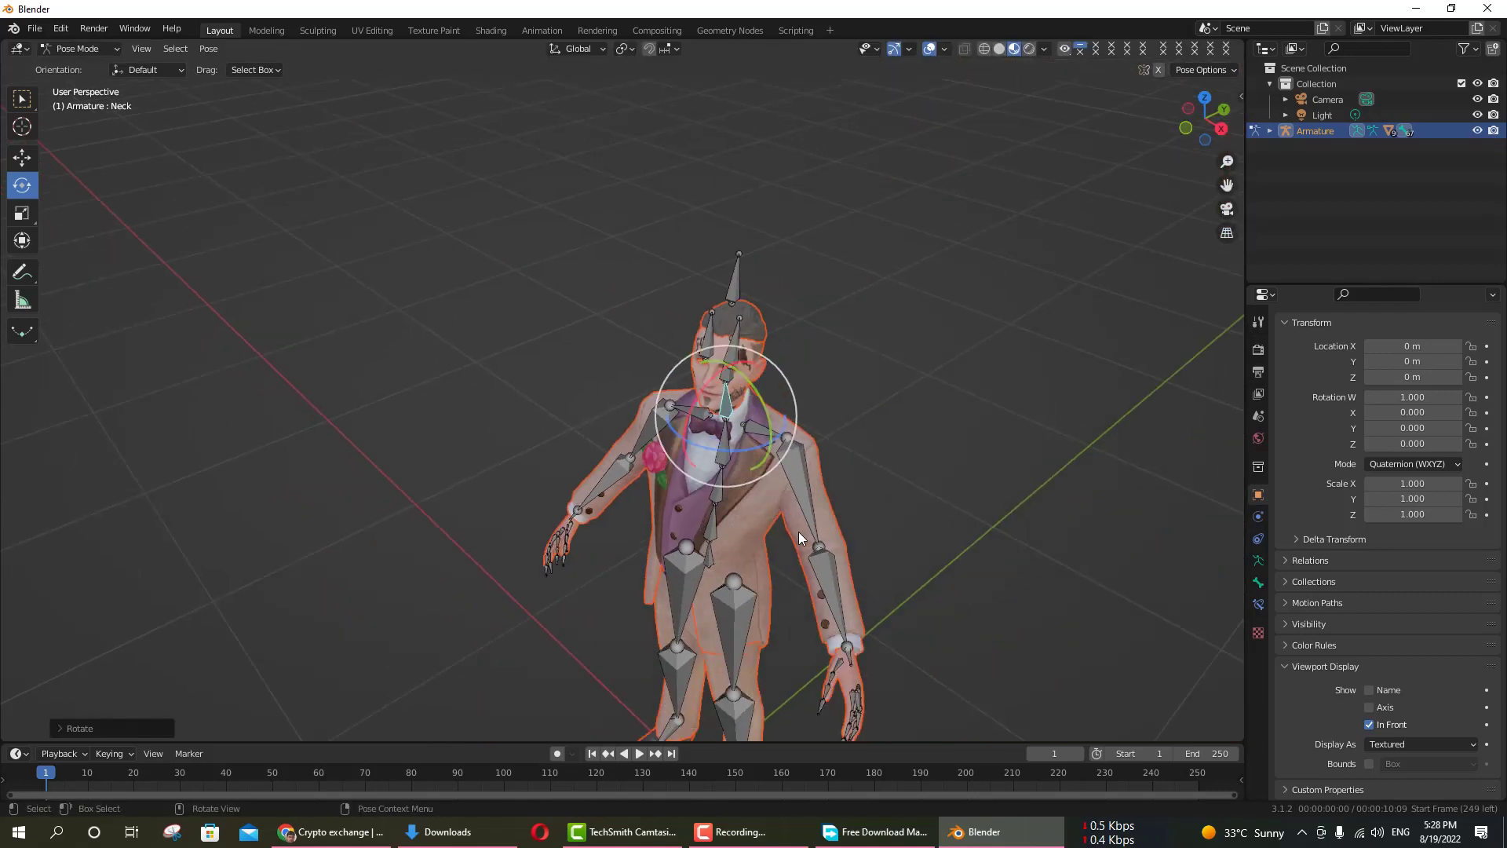
{"action": "left_click", "coordinate": [1370, 725]}
{"action": "left_click", "coordinate": [1044, 49]}
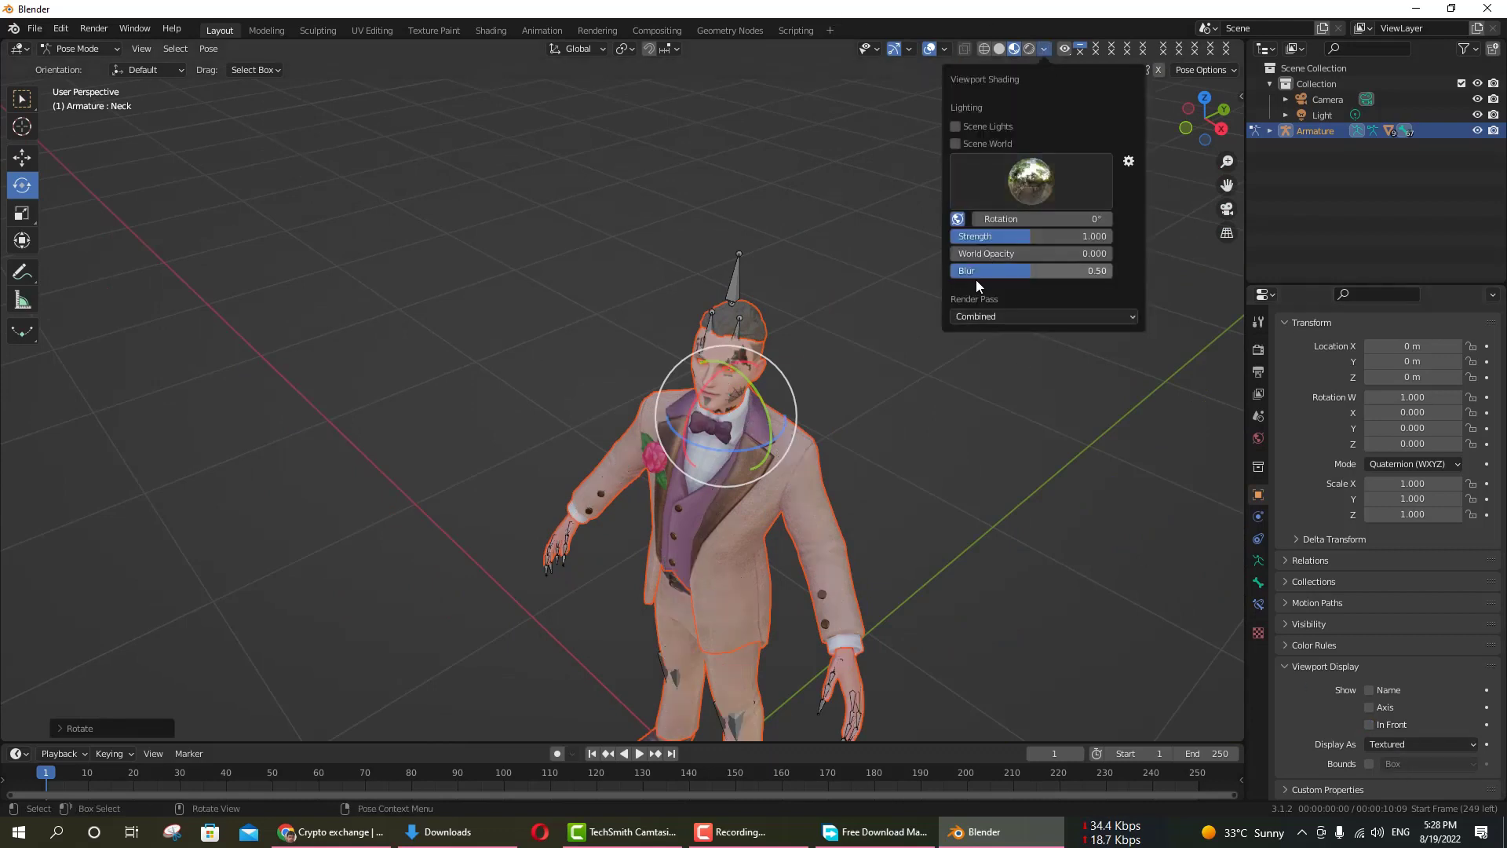
{"action": "left_click", "coordinate": [945, 48]}
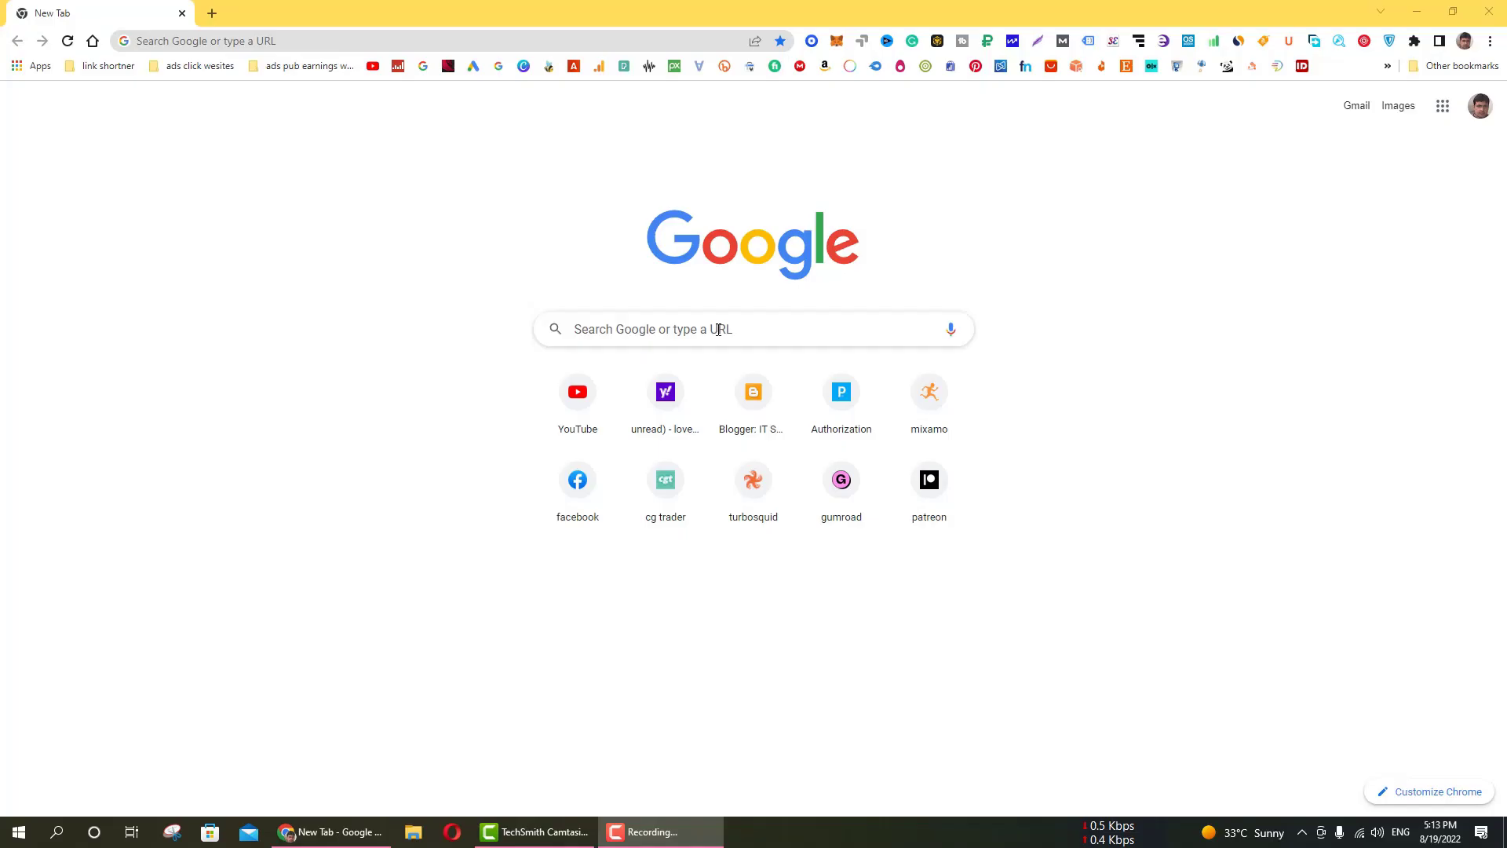
Step: Switch to Chrome, search Google for "readyplayerme", and enter the hub on the official Ready Player Me site
{"action": "left_click", "coordinate": [718, 329]}
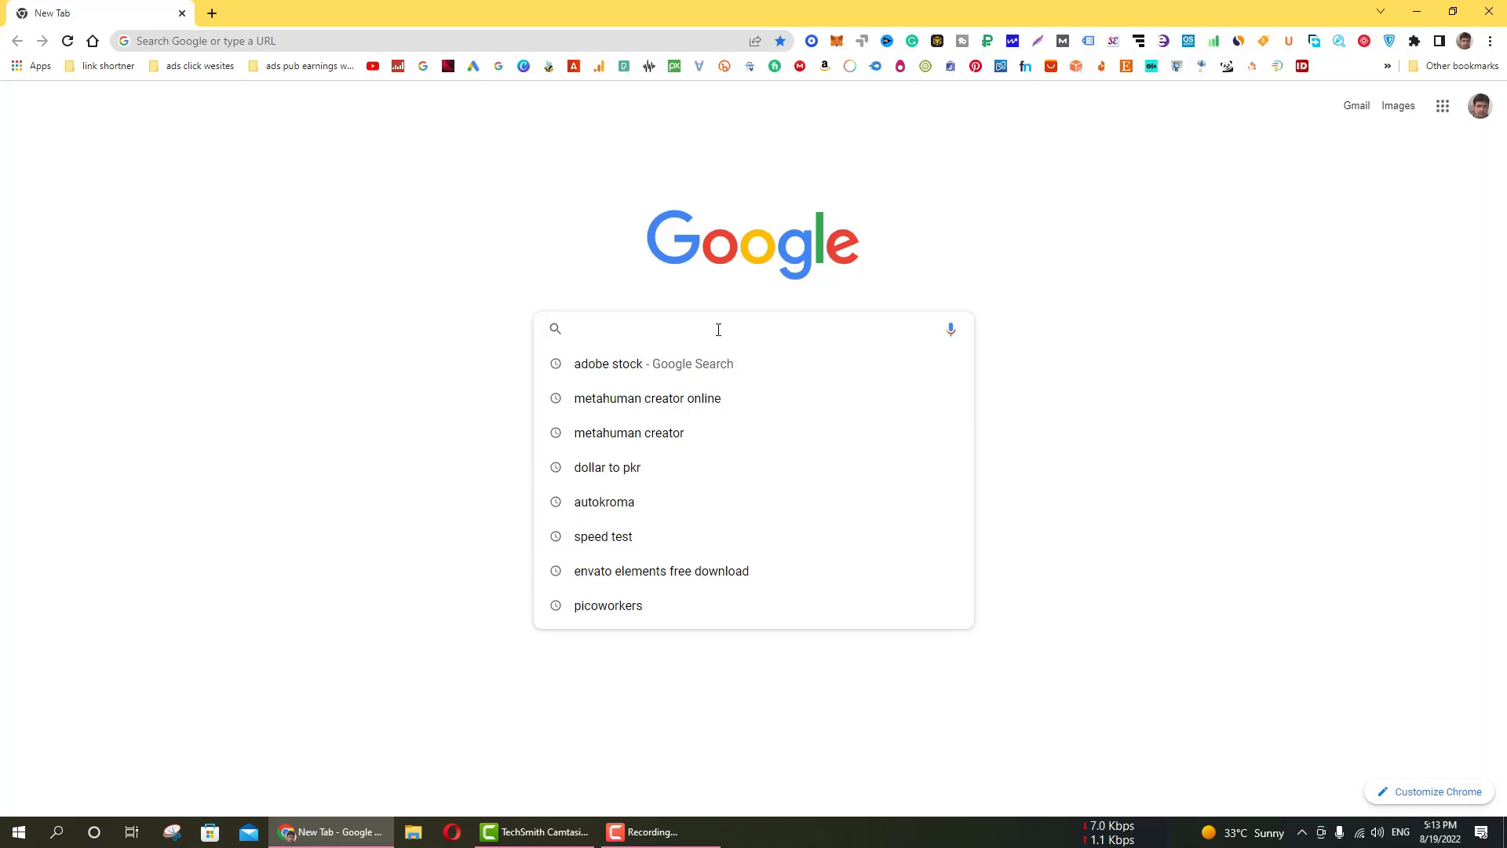
{"action": "type", "text": "ready"}
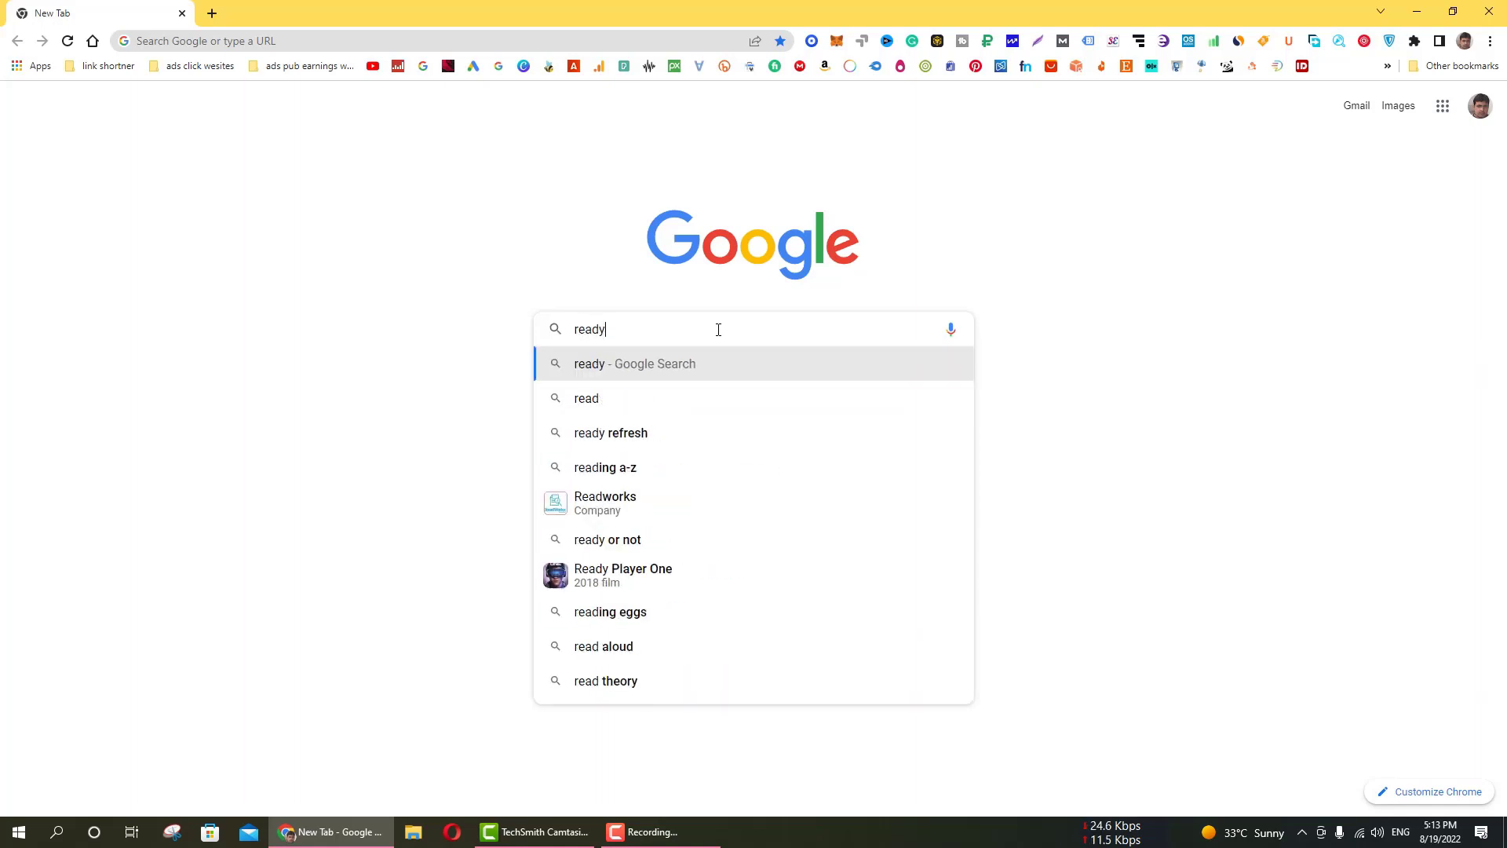
{"action": "type", "text": "p"}
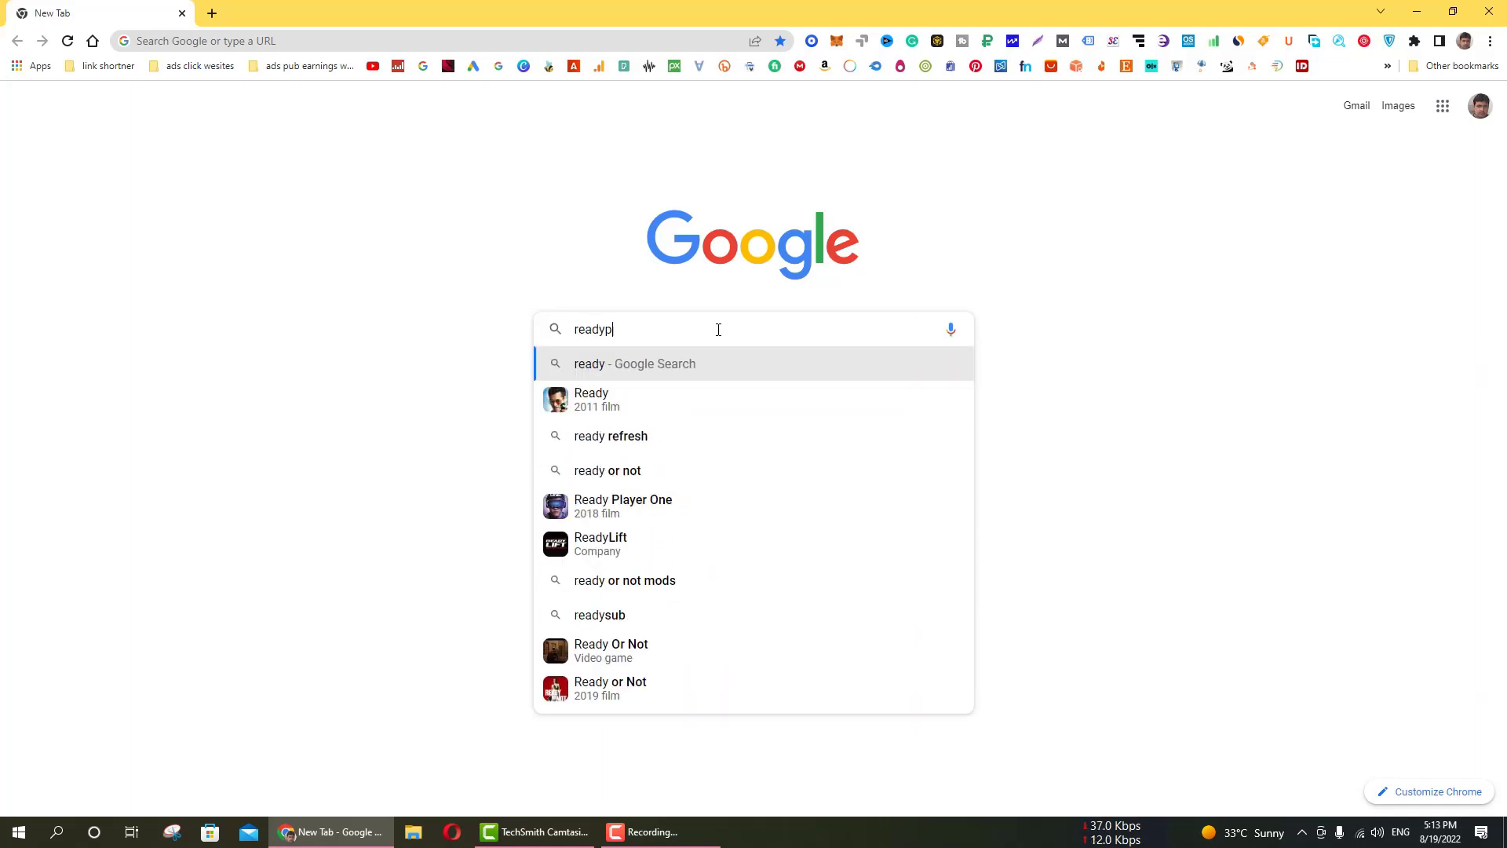
{"action": "type", "text": "layer"}
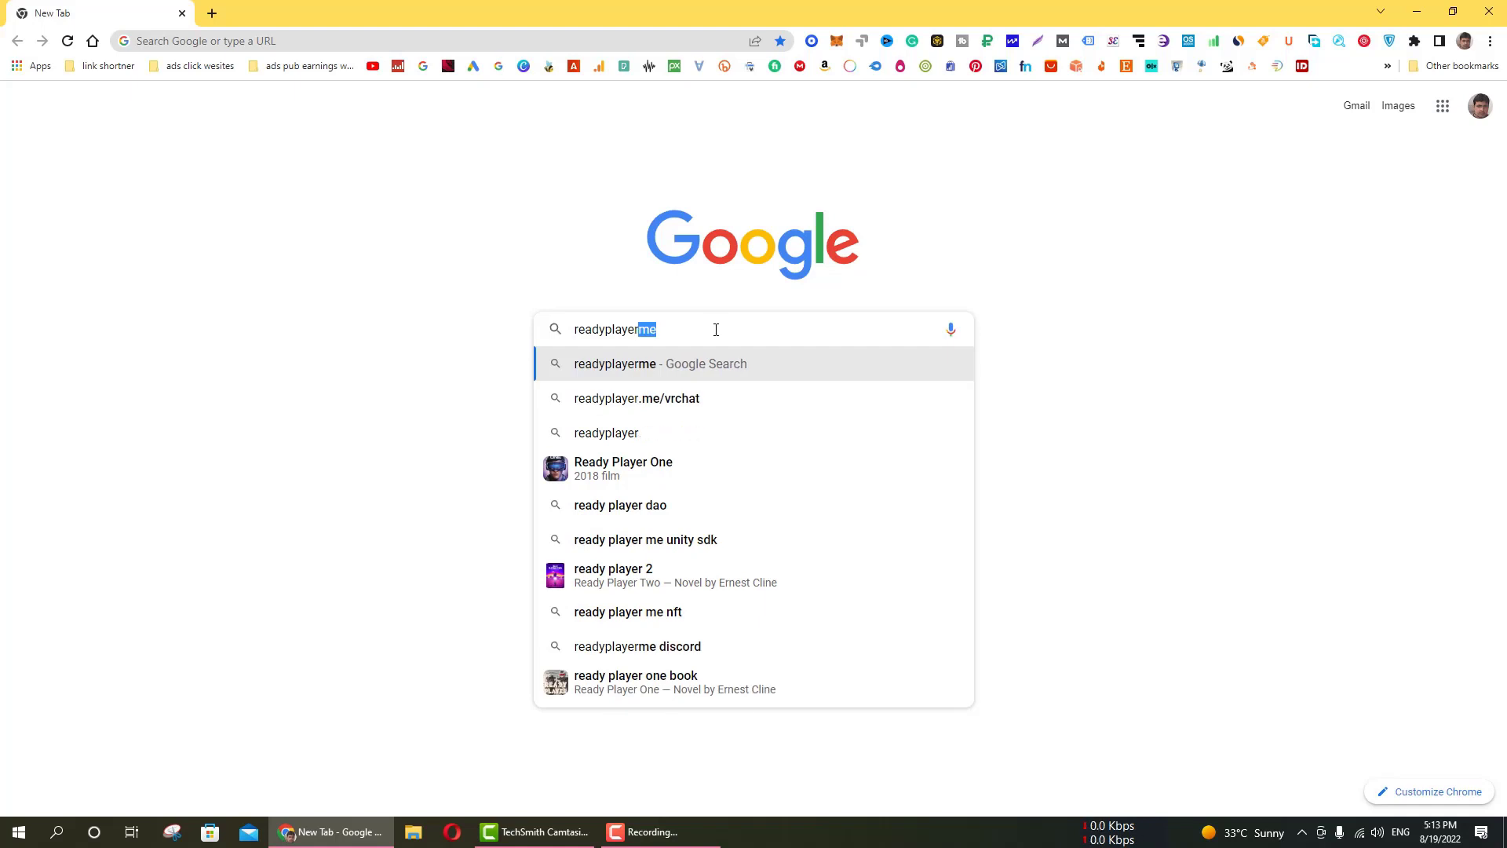
{"action": "left_click", "coordinate": [620, 370]}
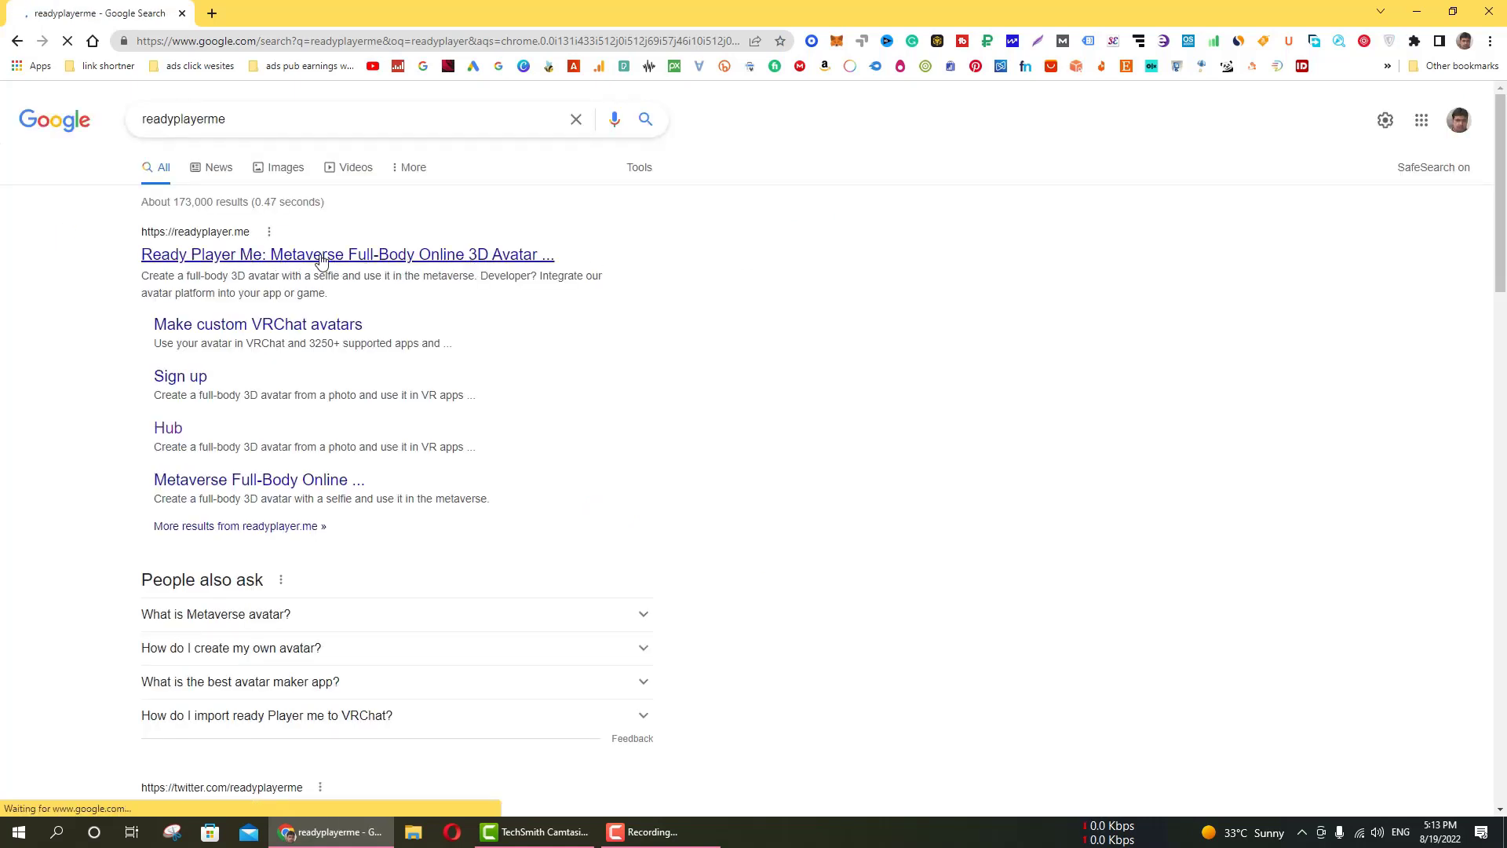
{"action": "left_click", "coordinate": [285, 255]}
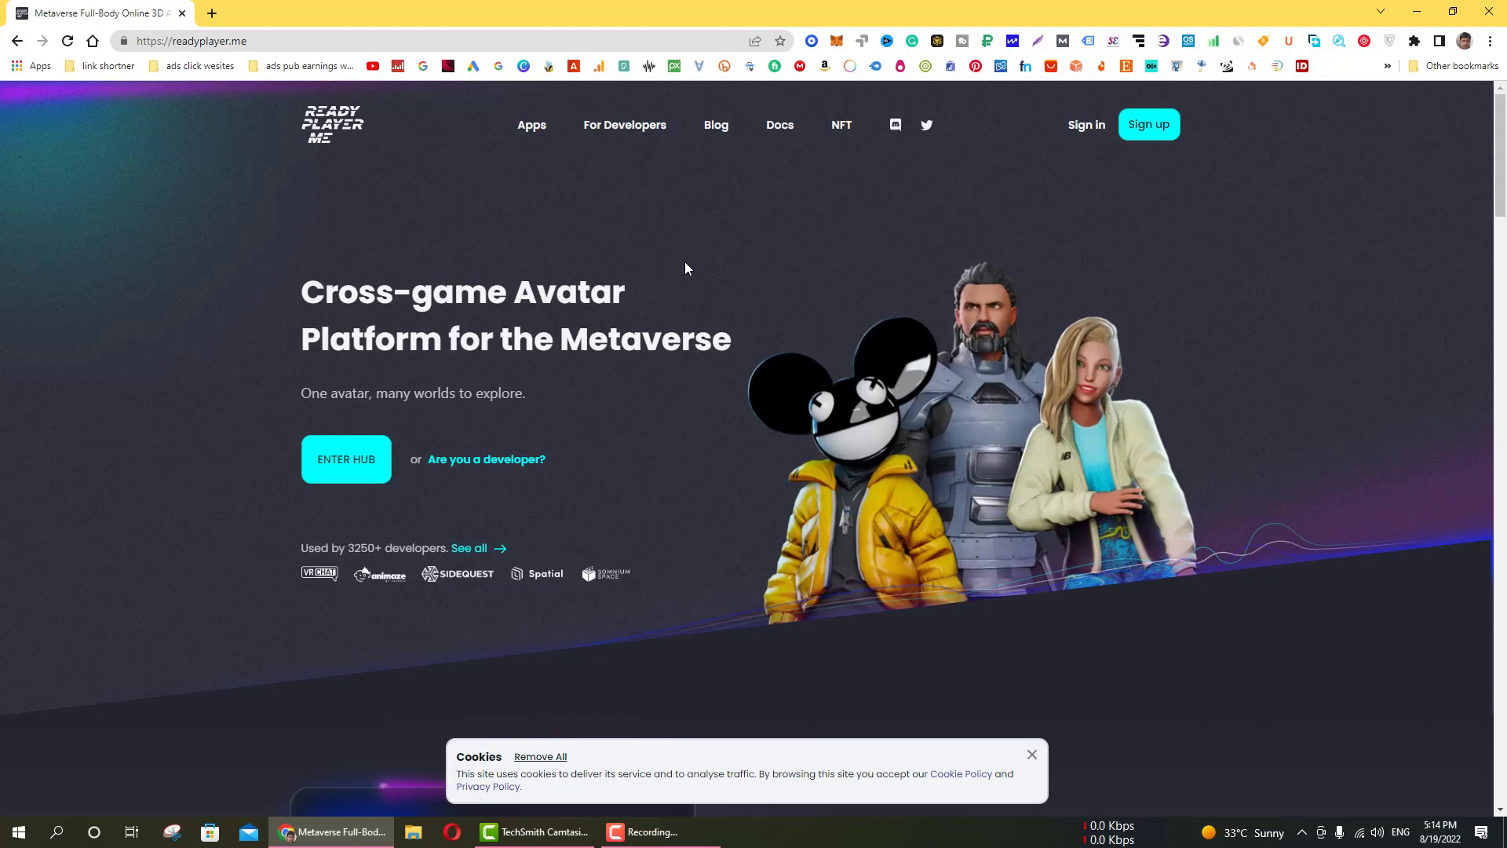
{"action": "left_click", "coordinate": [361, 471]}
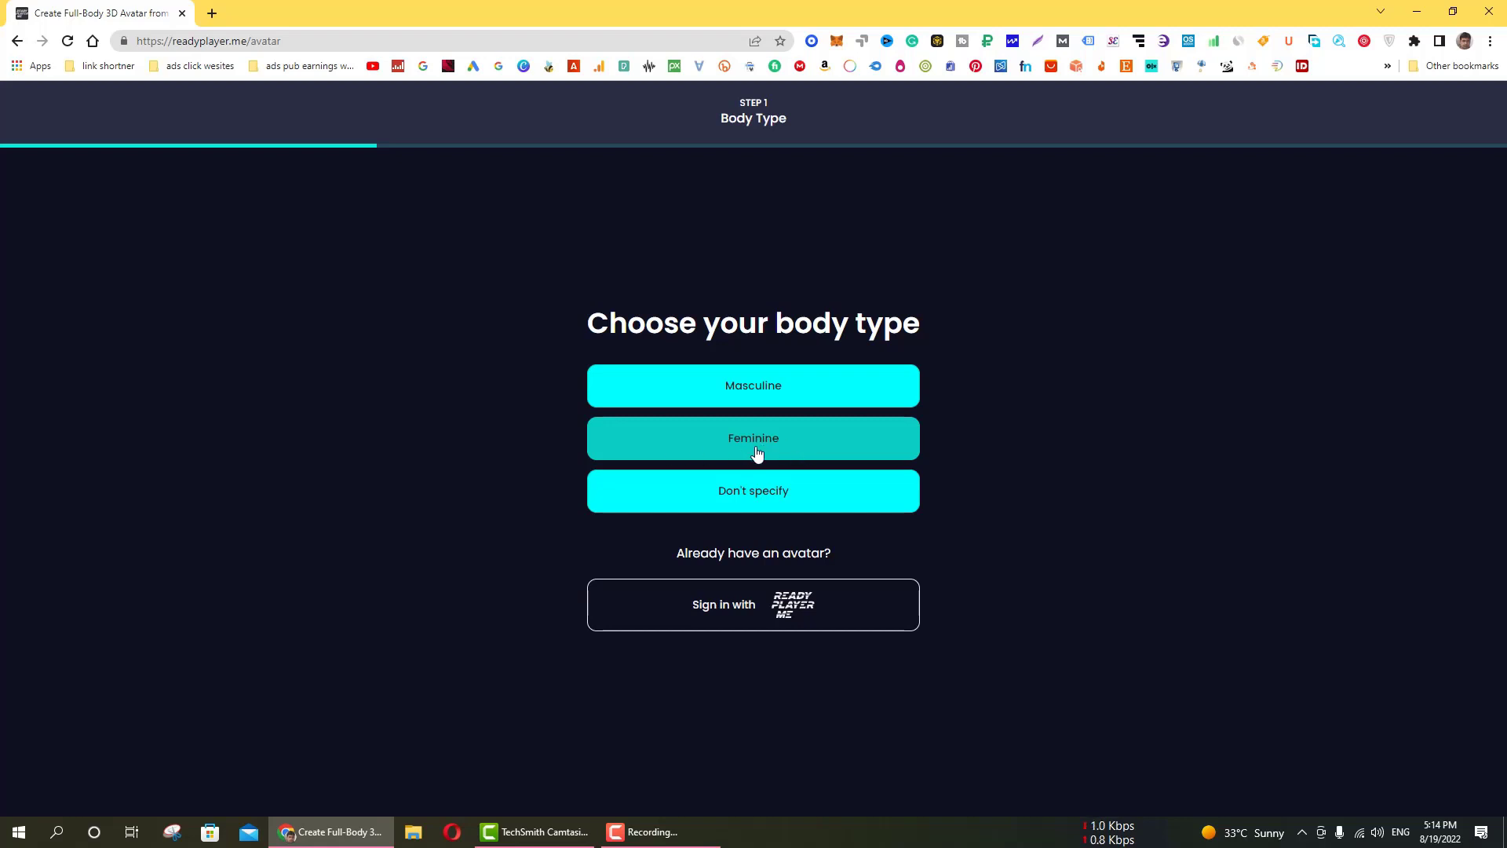
{"action": "left_click", "coordinate": [789, 394]}
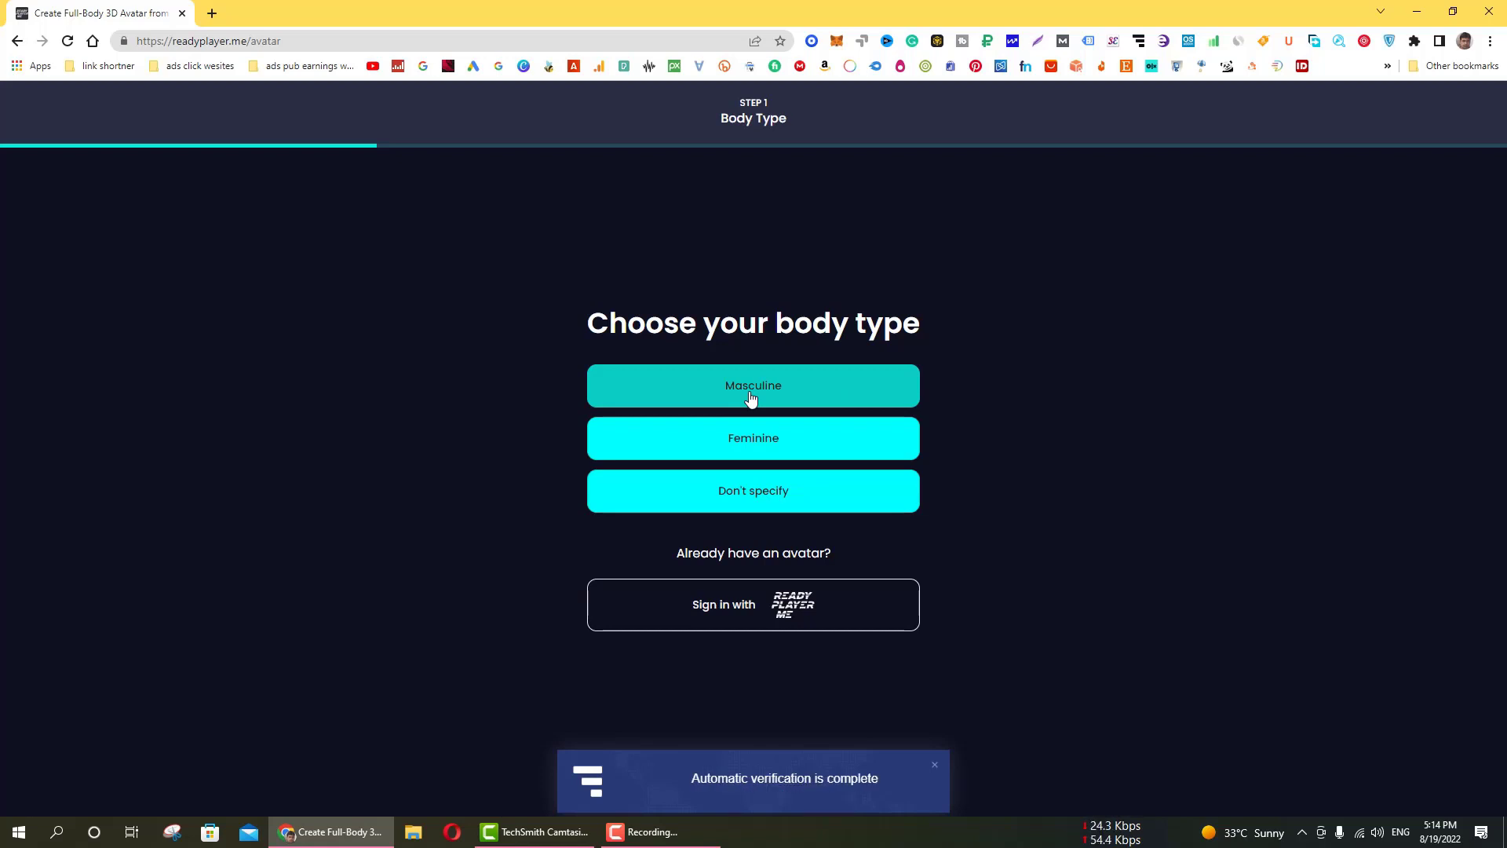
{"action": "left_click", "coordinate": [752, 448]}
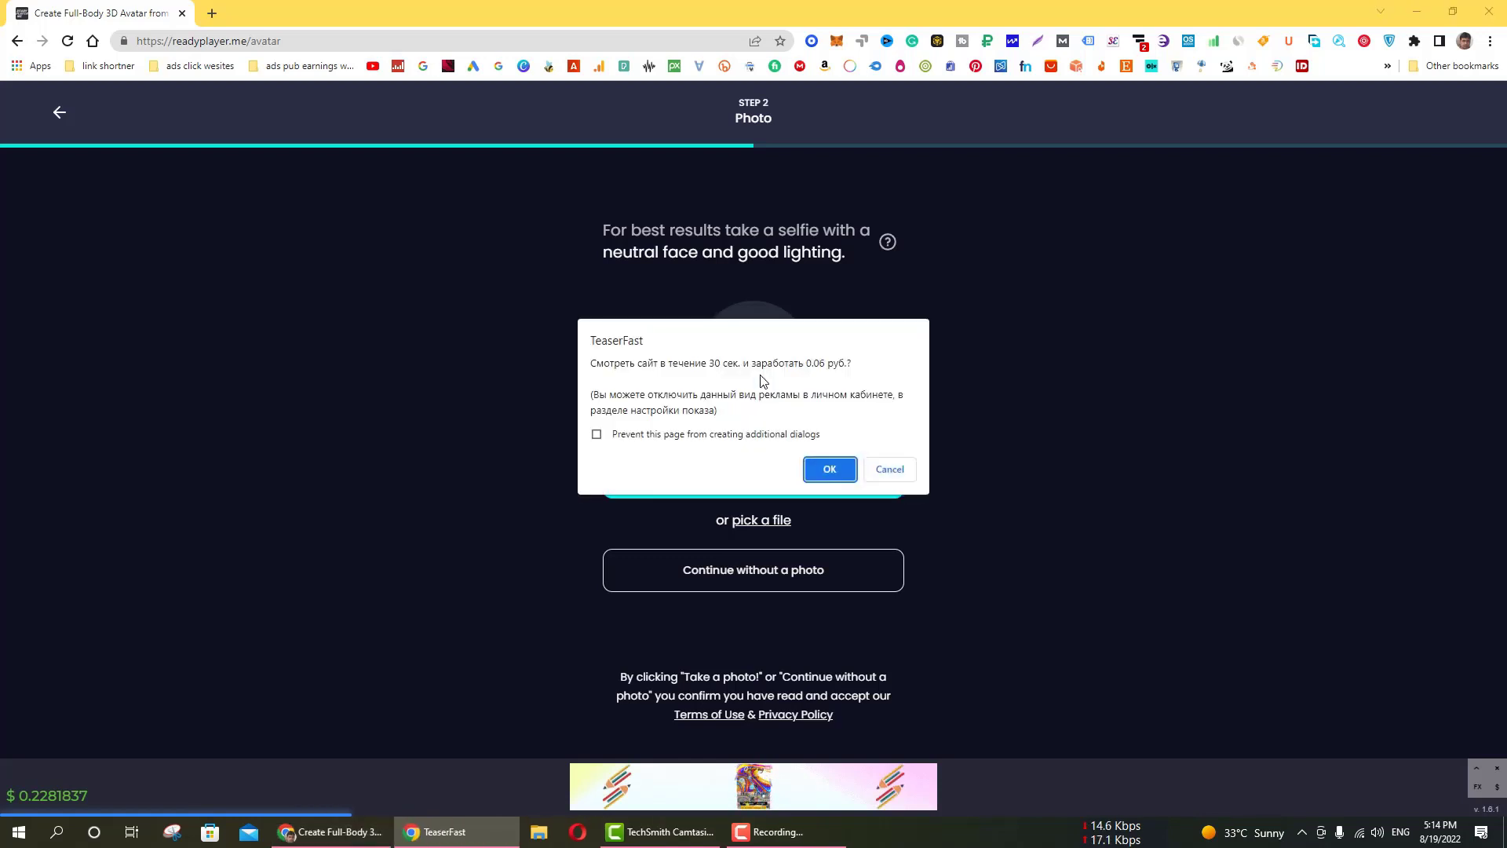
{"action": "left_click", "coordinate": [829, 469]}
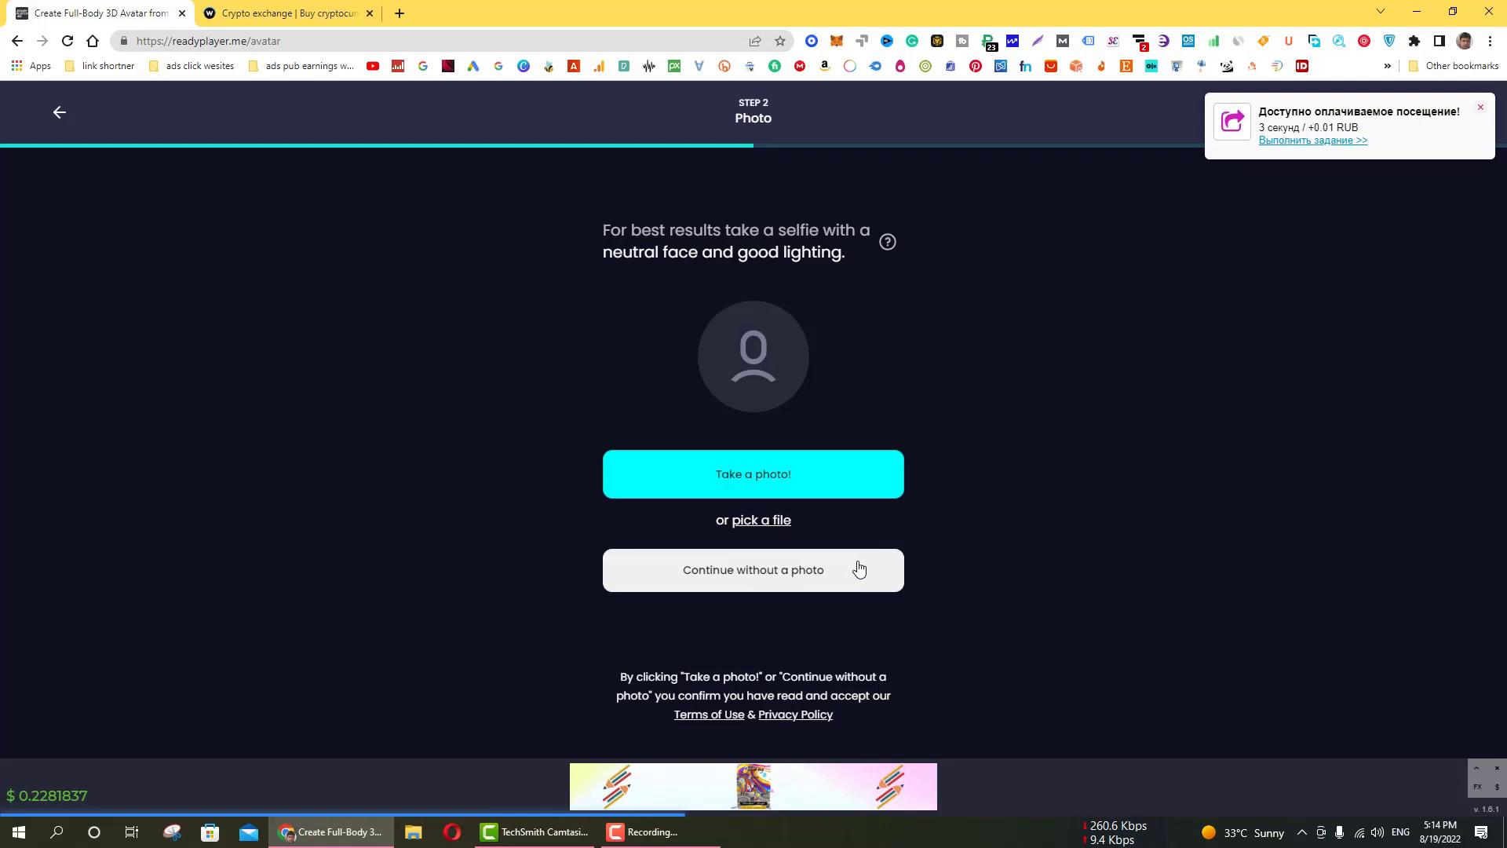
{"action": "left_click", "coordinate": [57, 118]}
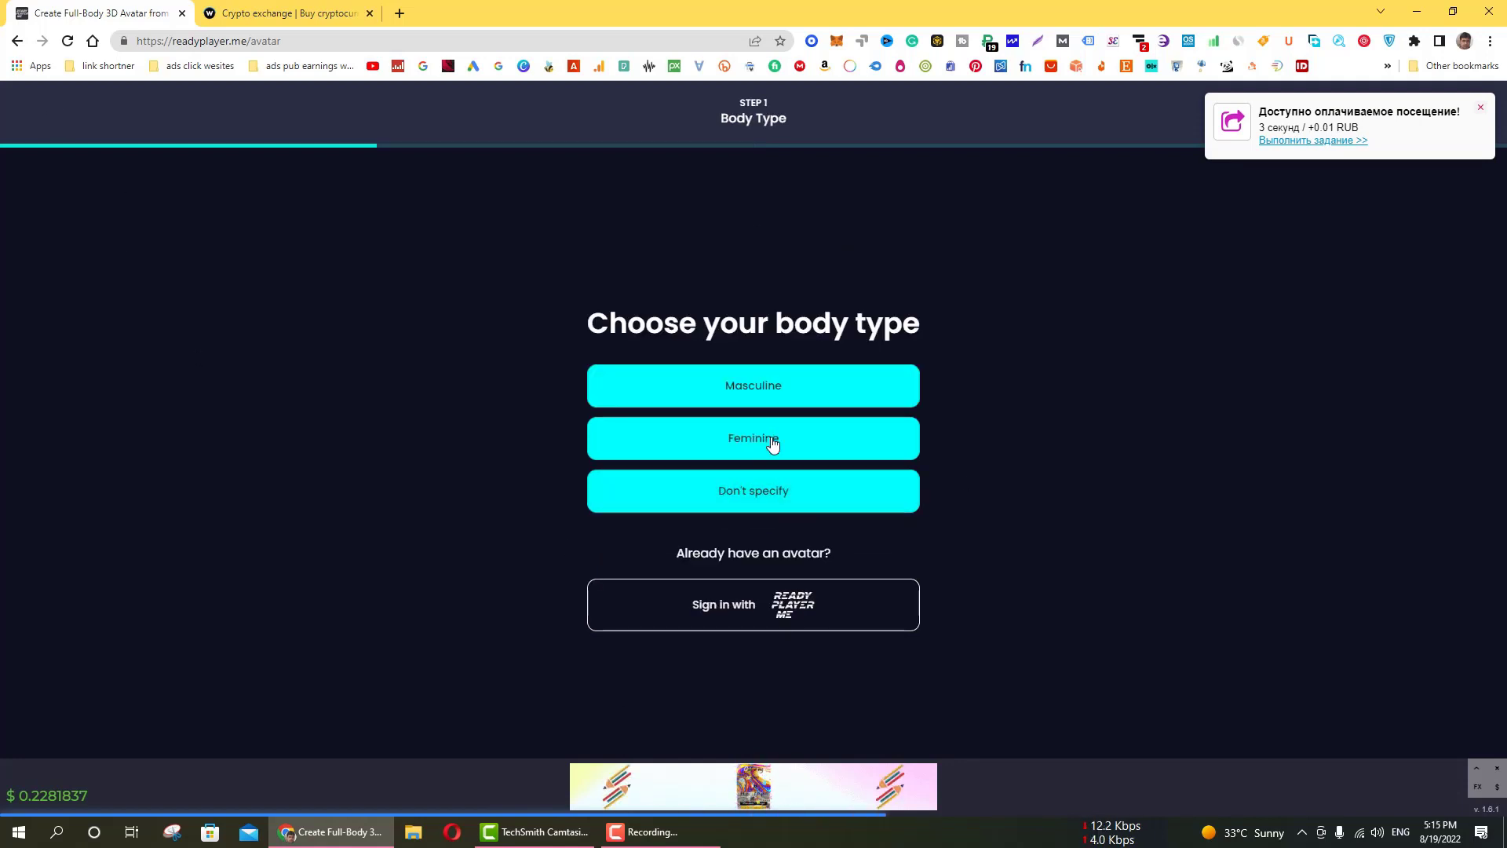
Step: Choose the Masculine body type, and upload and accept 2121212.png from the Pictures folder as the avatar photo
{"action": "left_click", "coordinate": [780, 395]}
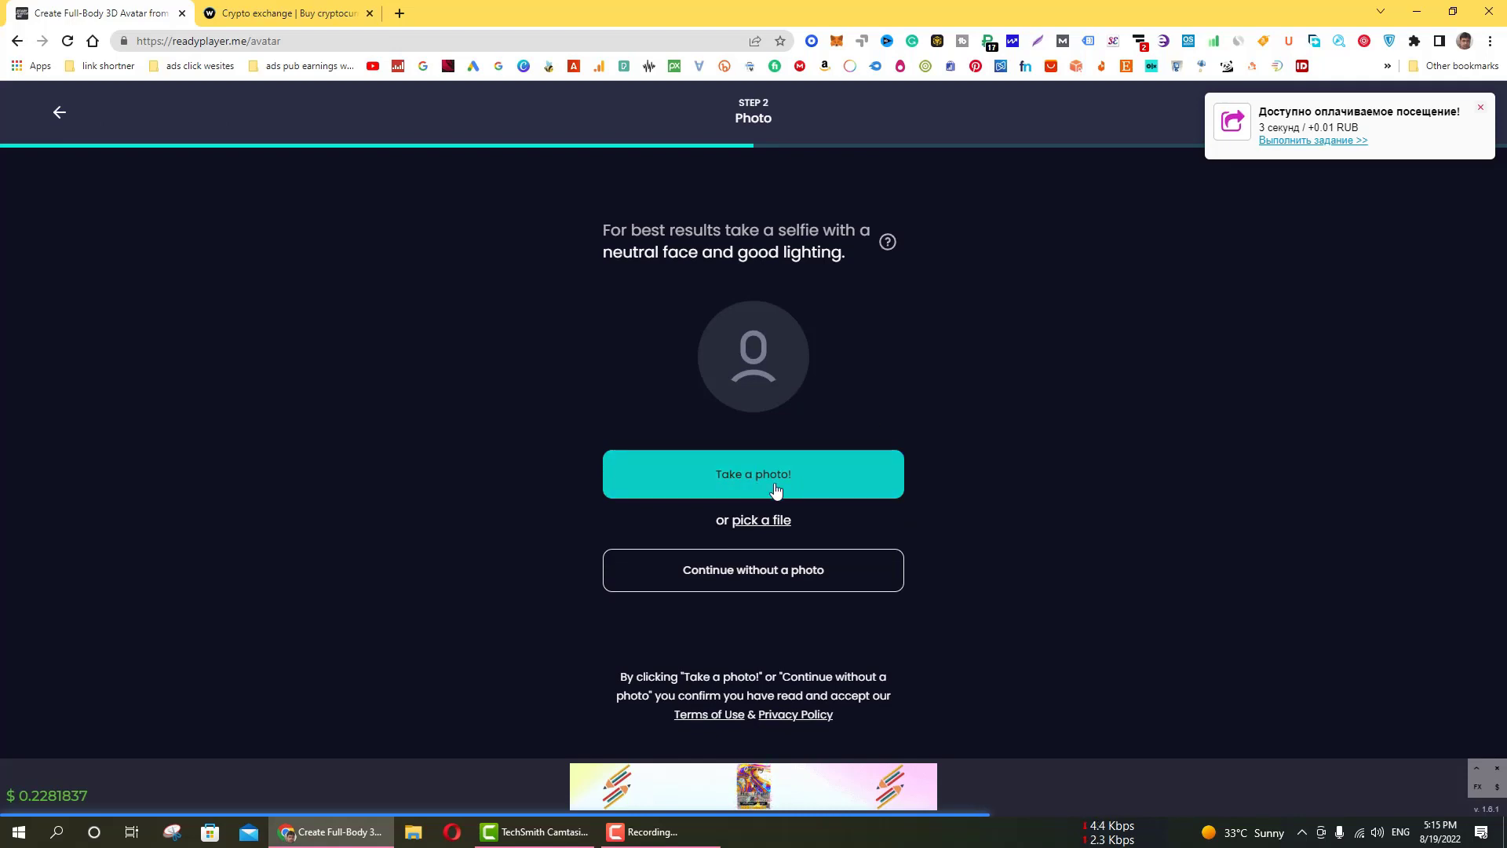
{"action": "left_click", "coordinate": [751, 523]}
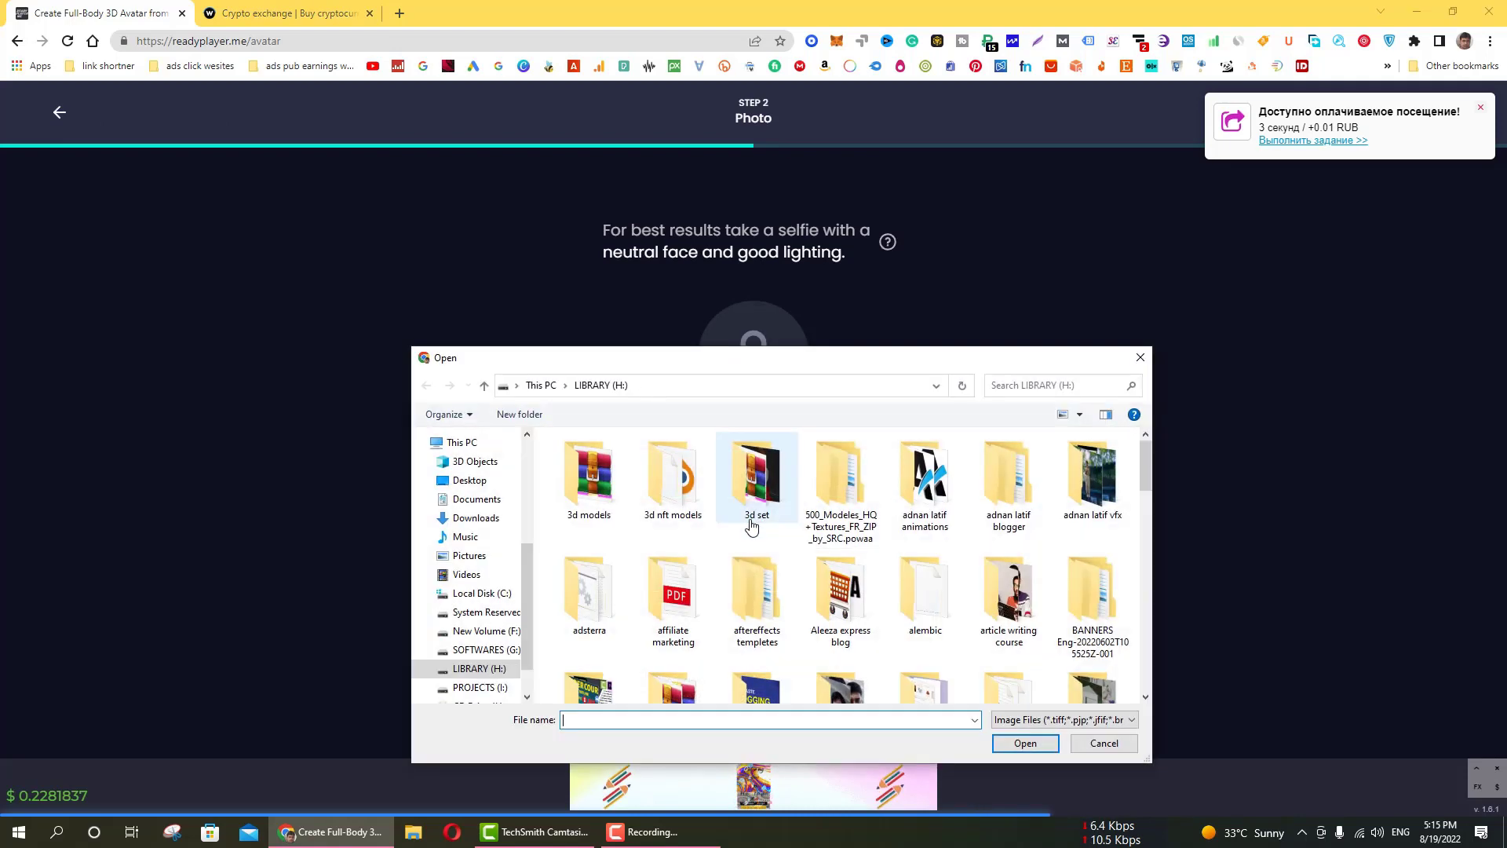
{"action": "scroll", "coordinate": [789, 590], "scroll_direction": "down", "scroll_amount": 3}
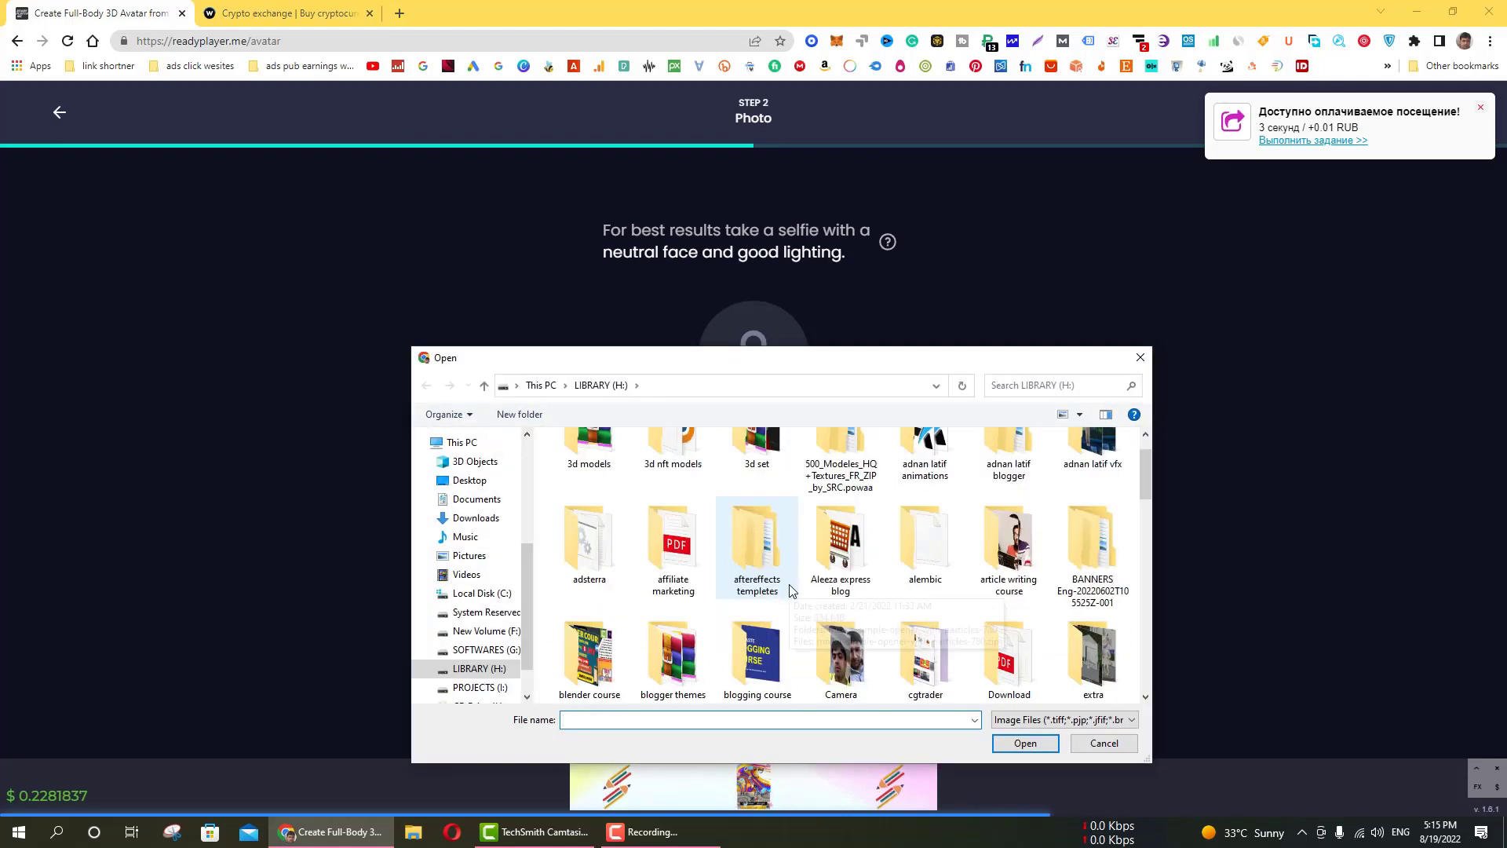
{"action": "scroll", "coordinate": [789, 590], "scroll_direction": "up", "scroll_amount": 3}
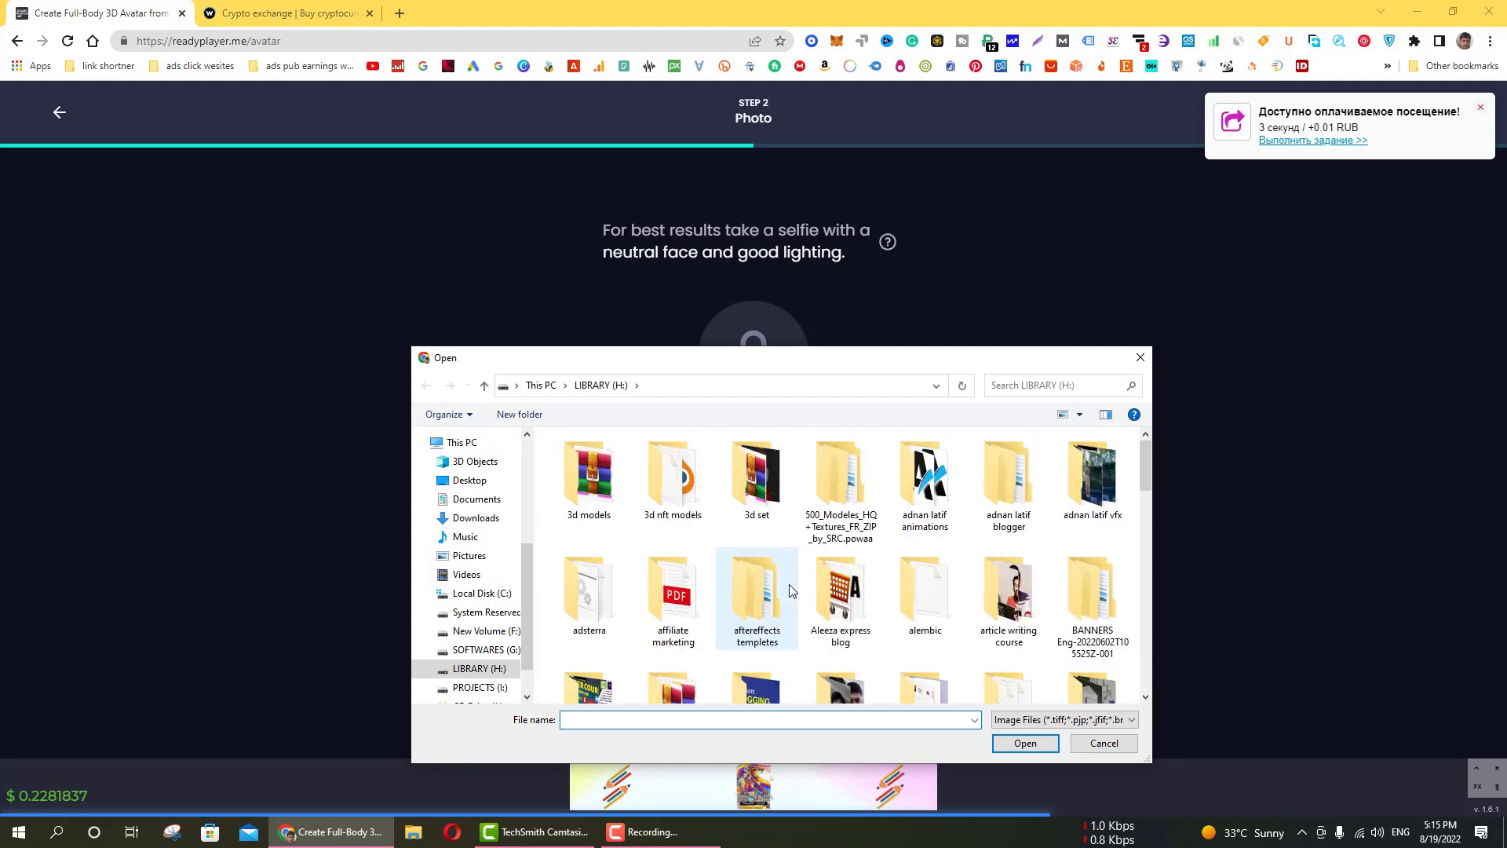
{"action": "left_click", "coordinate": [474, 499]}
{"action": "left_click", "coordinate": [471, 556]}
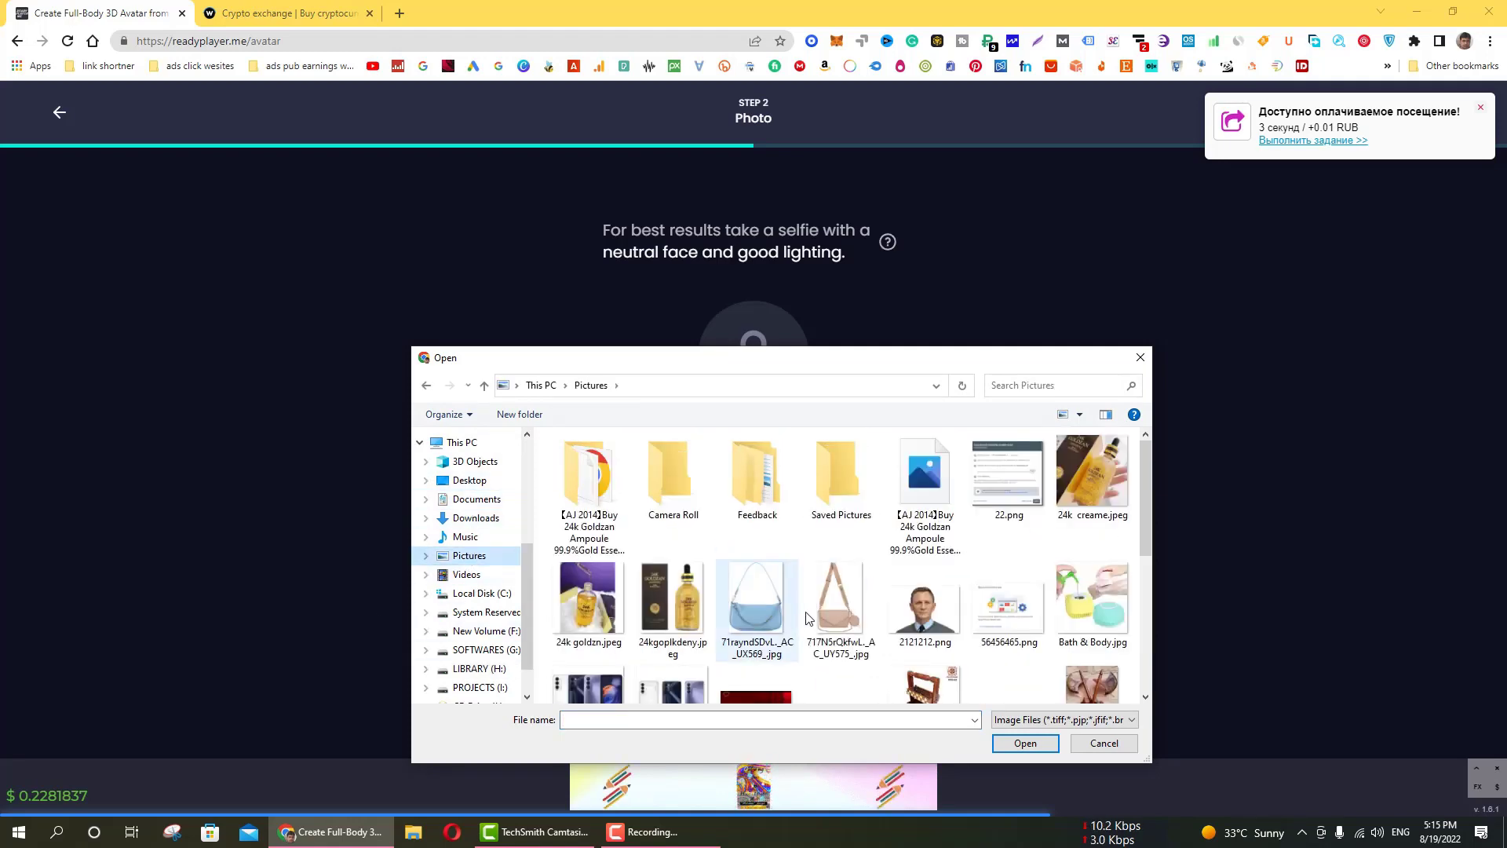
{"action": "left_click", "coordinate": [911, 613]}
{"action": "left_click", "coordinate": [1023, 743]}
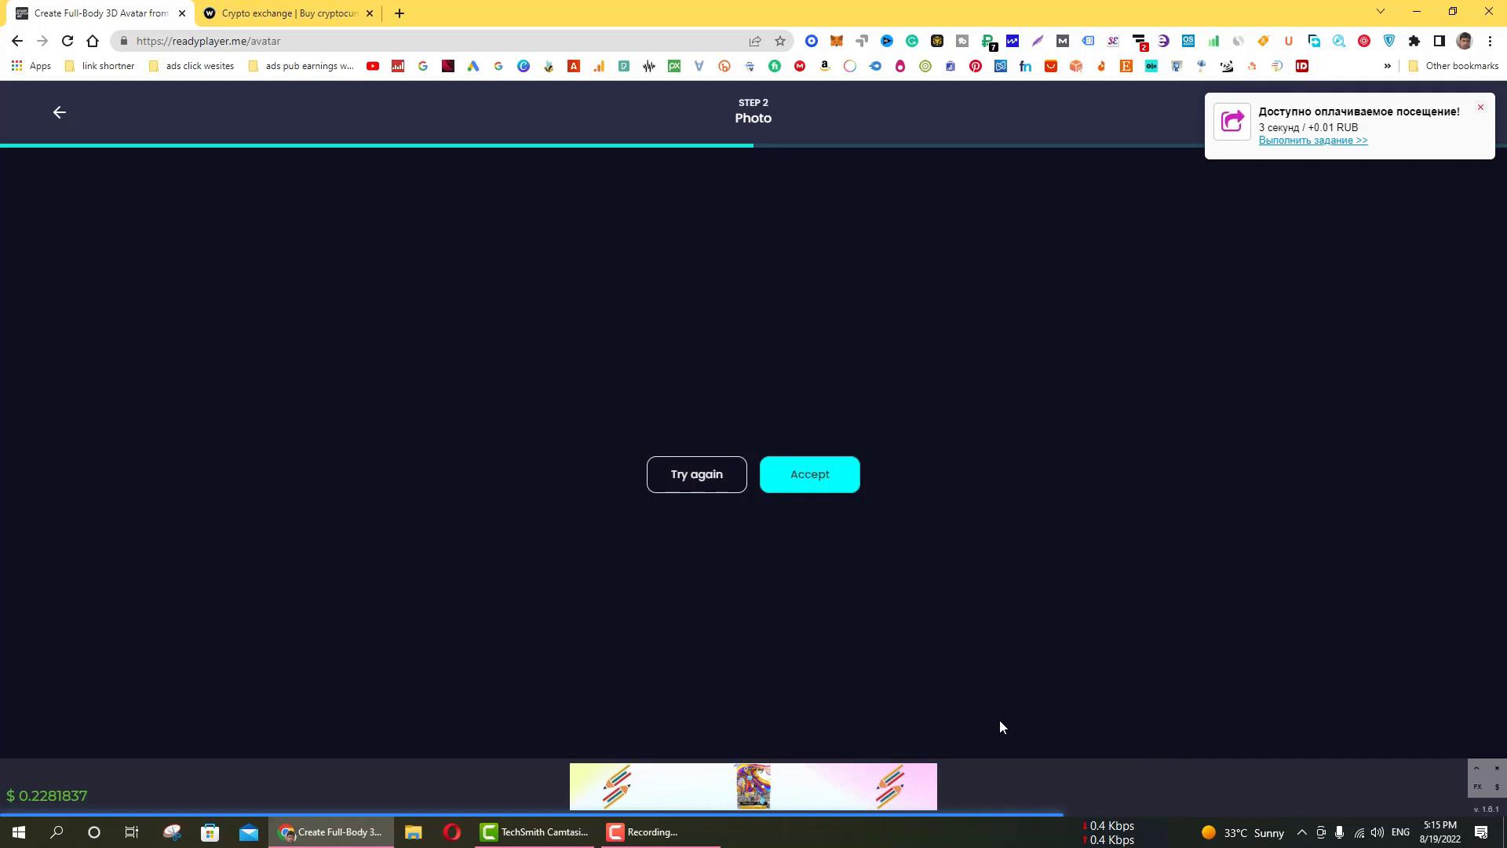
{"action": "left_click", "coordinate": [801, 652]}
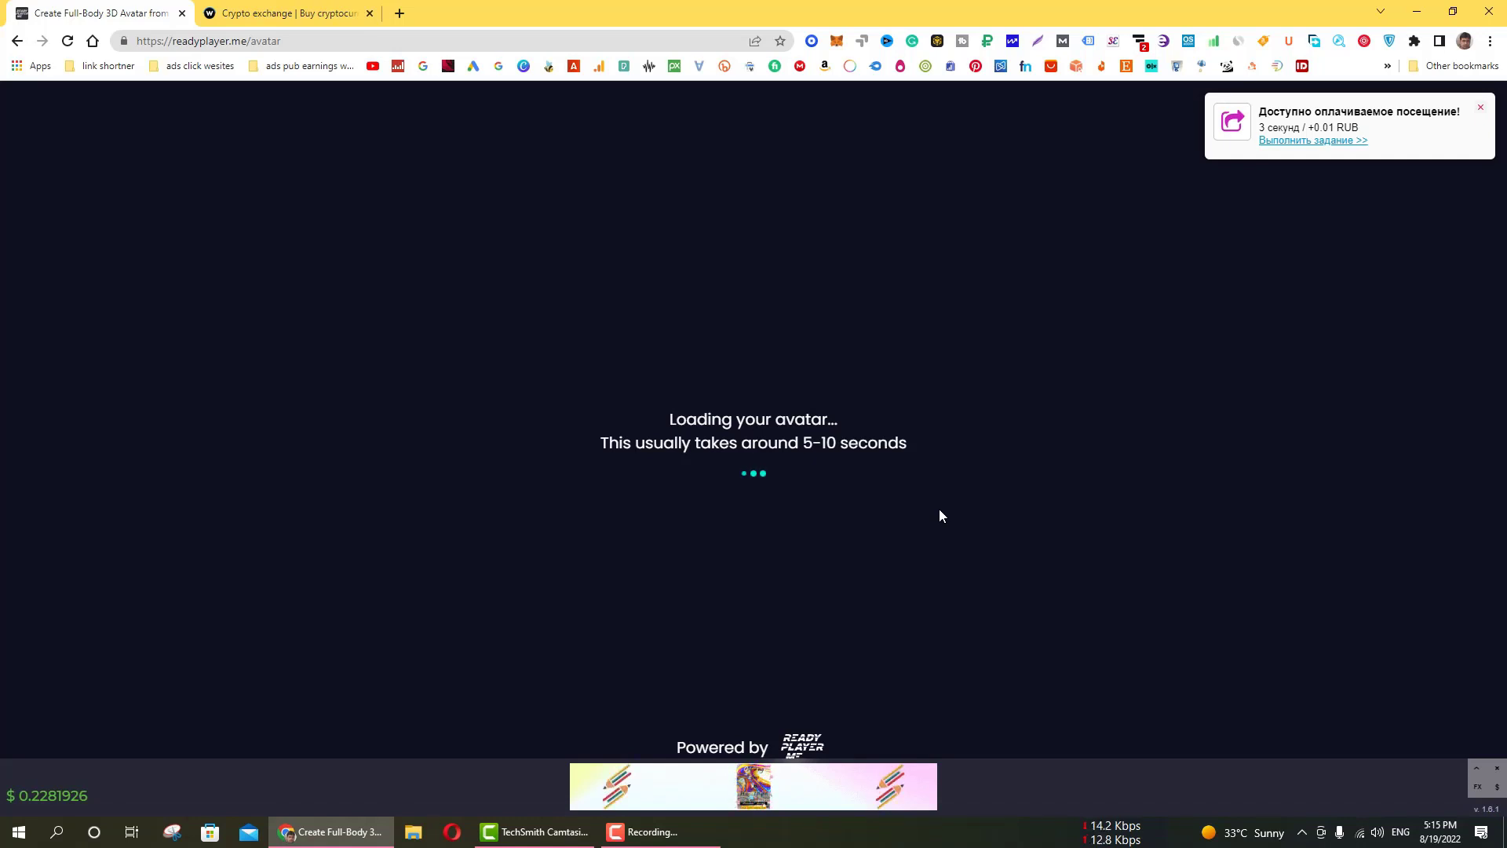
Step: Hide the advertising banner for 1 hour and dismiss the paid-visit notification
{"action": "left_click", "coordinate": [1496, 772]}
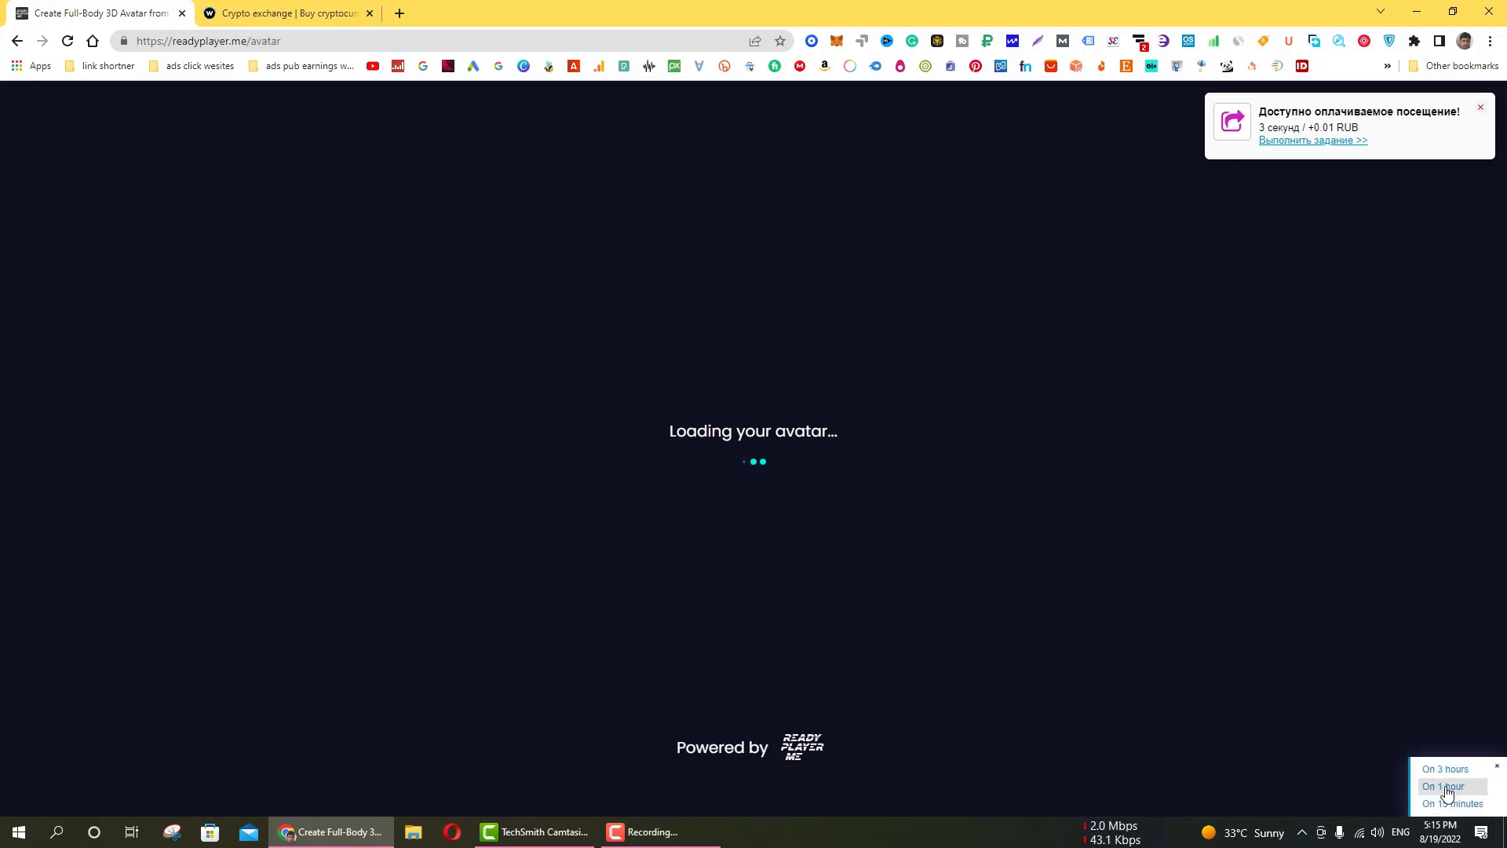
{"action": "left_click", "coordinate": [1447, 787]}
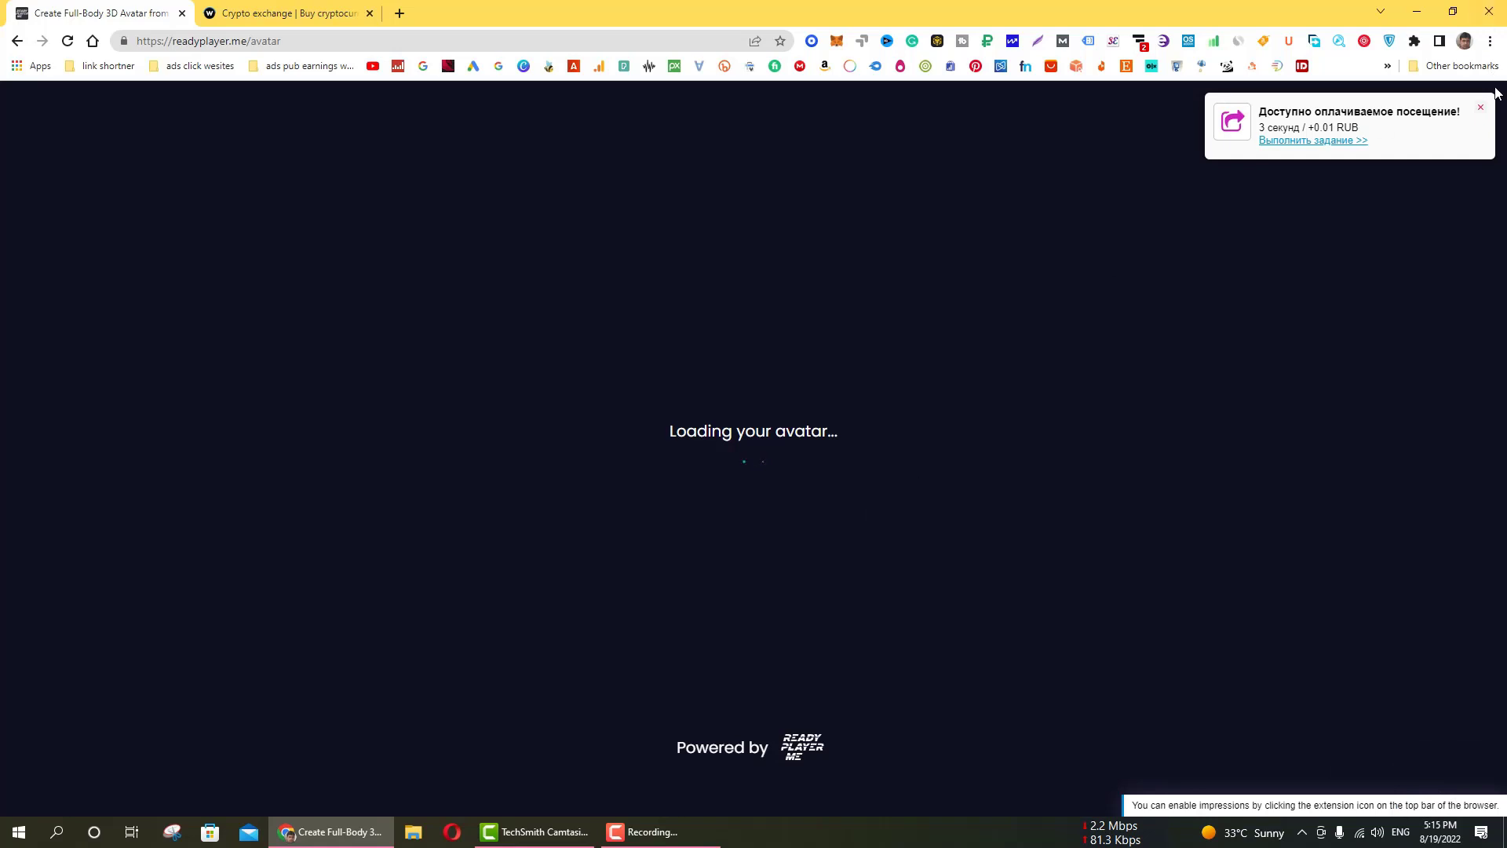
{"action": "left_click", "coordinate": [1479, 109]}
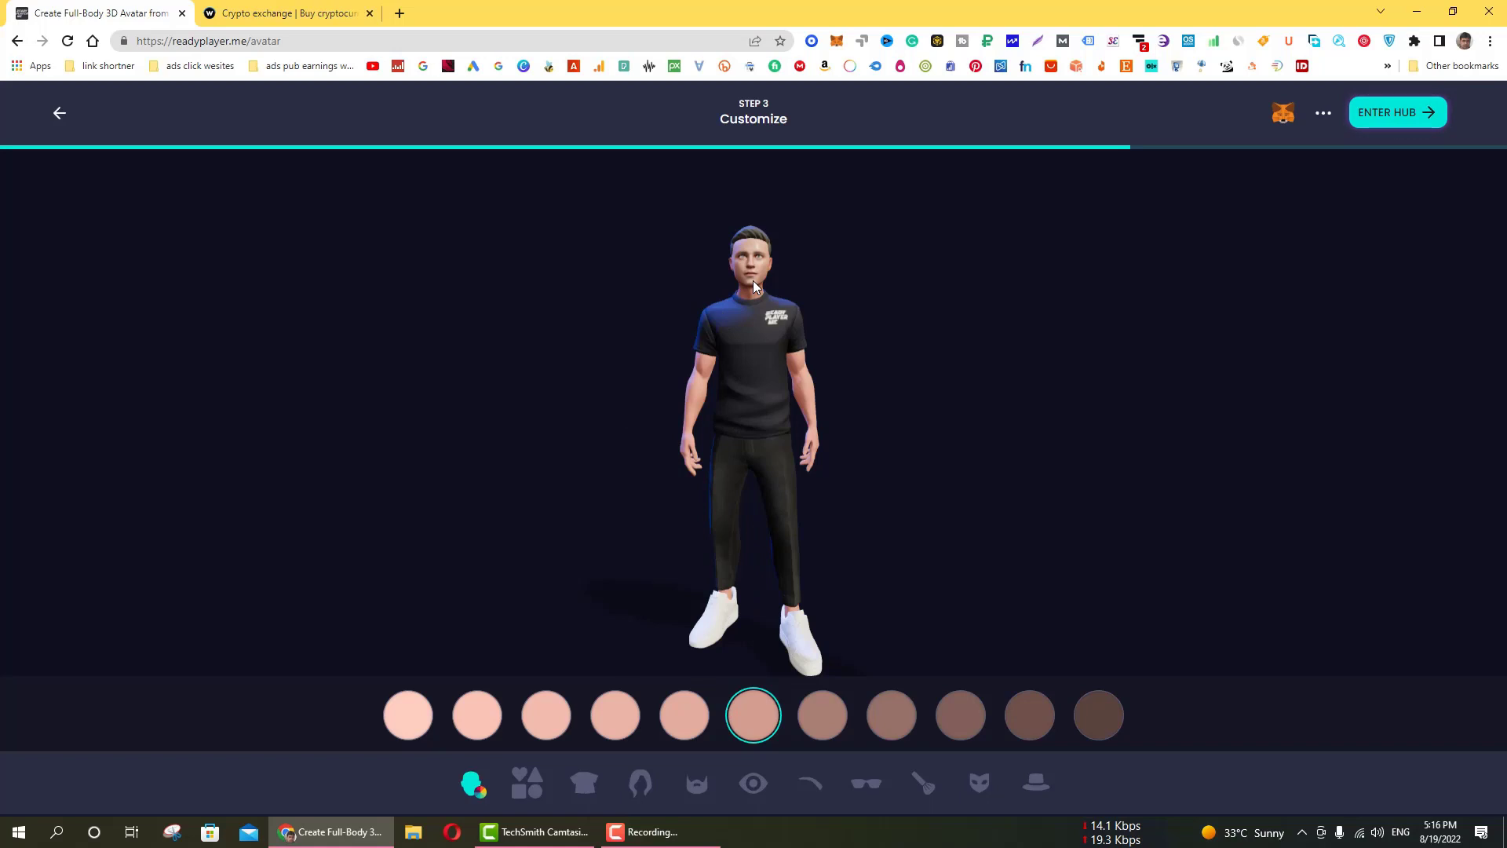
Step: Try the eighth and seventh skin tones on the avatar, and reselect the sixth tone
{"action": "scroll", "coordinate": [752, 280], "scroll_direction": "up", "scroll_amount": 3}
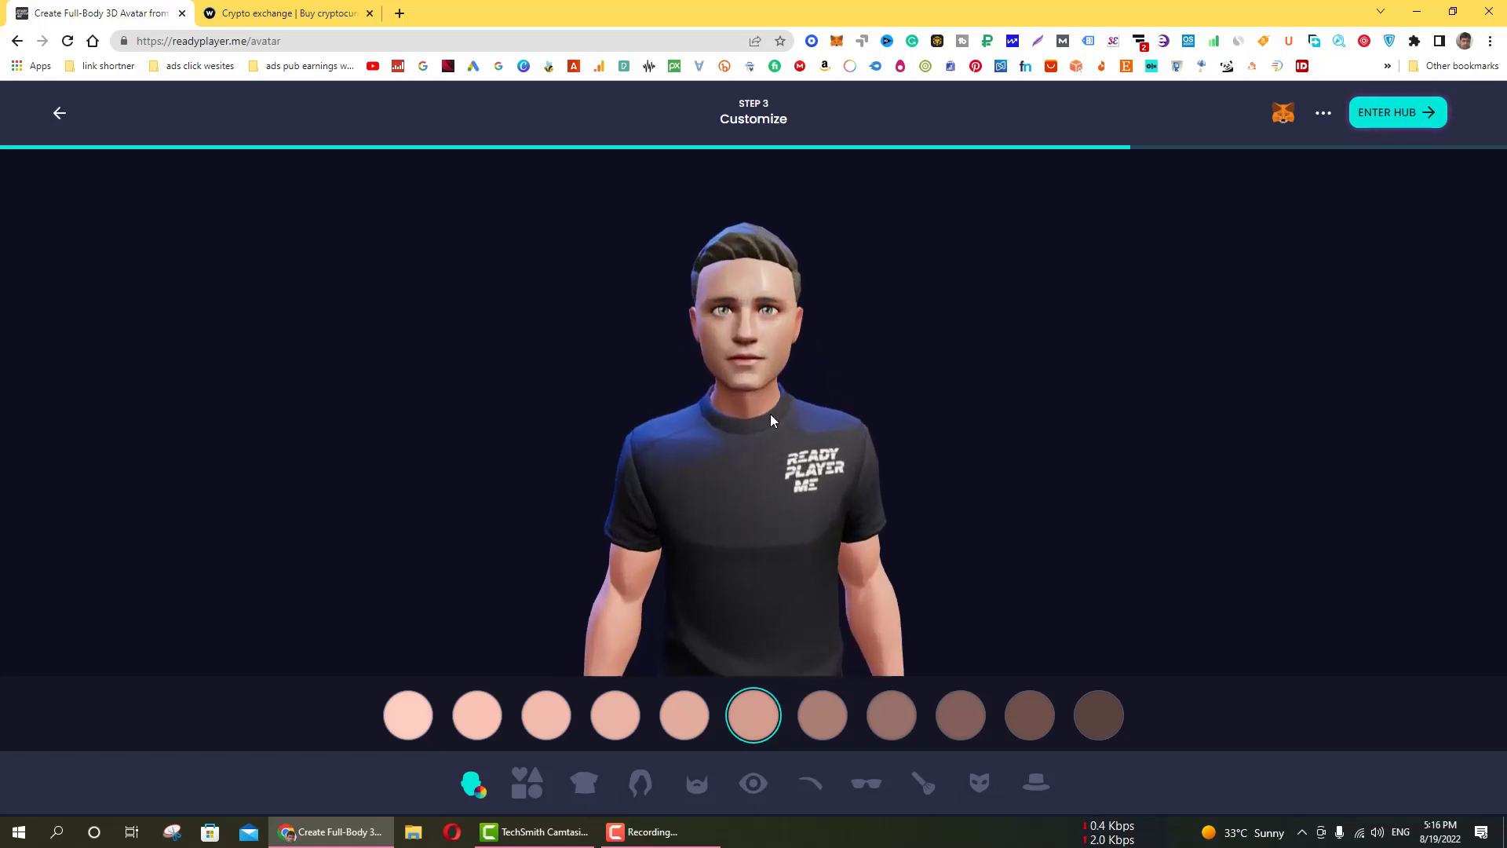
{"action": "scroll", "coordinate": [770, 413], "scroll_direction": "up", "scroll_amount": 3}
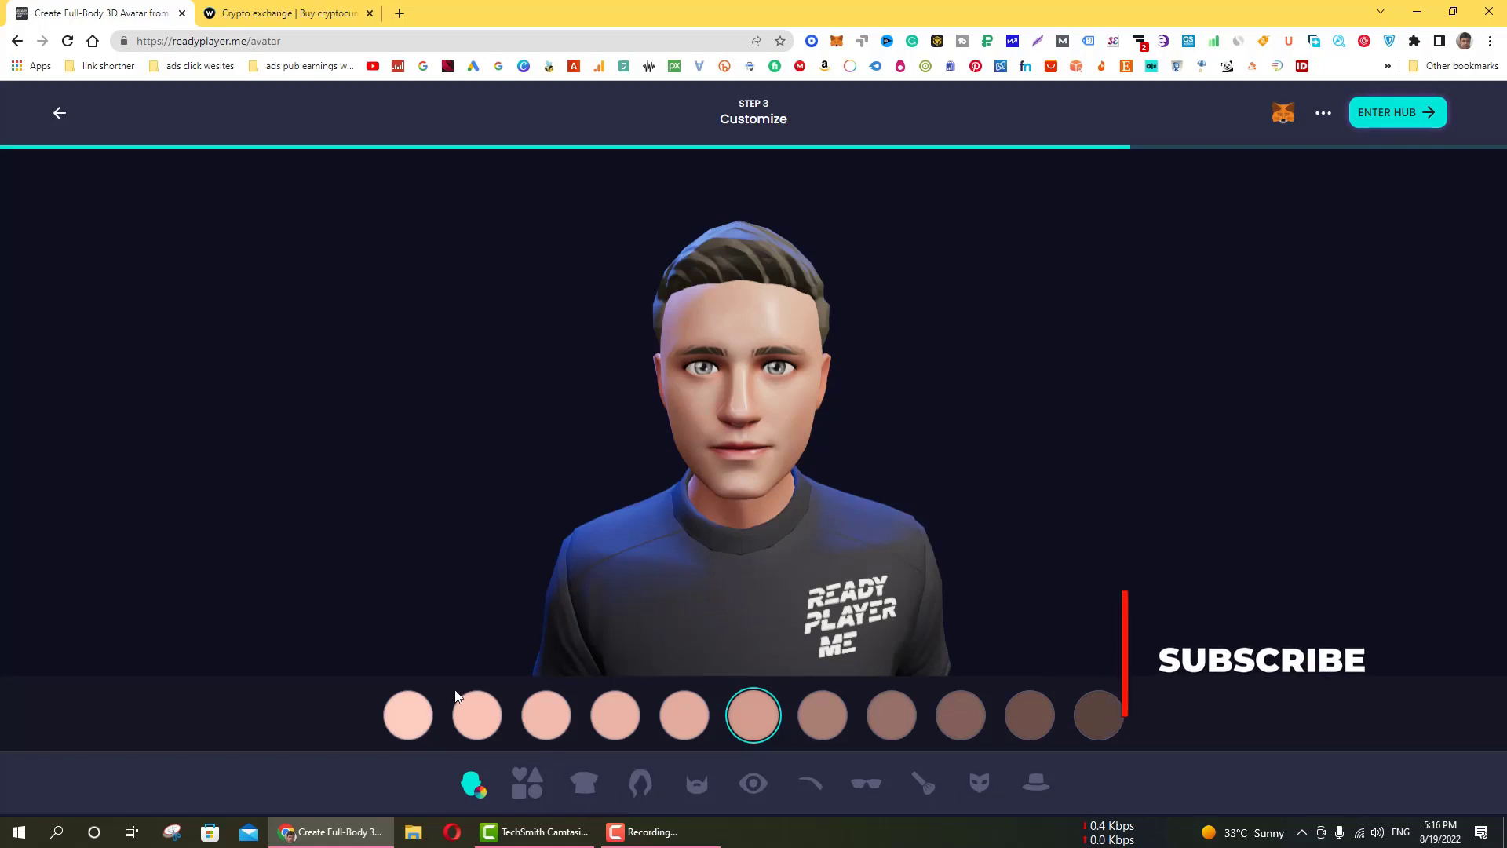
{"action": "left_click", "coordinate": [892, 726]}
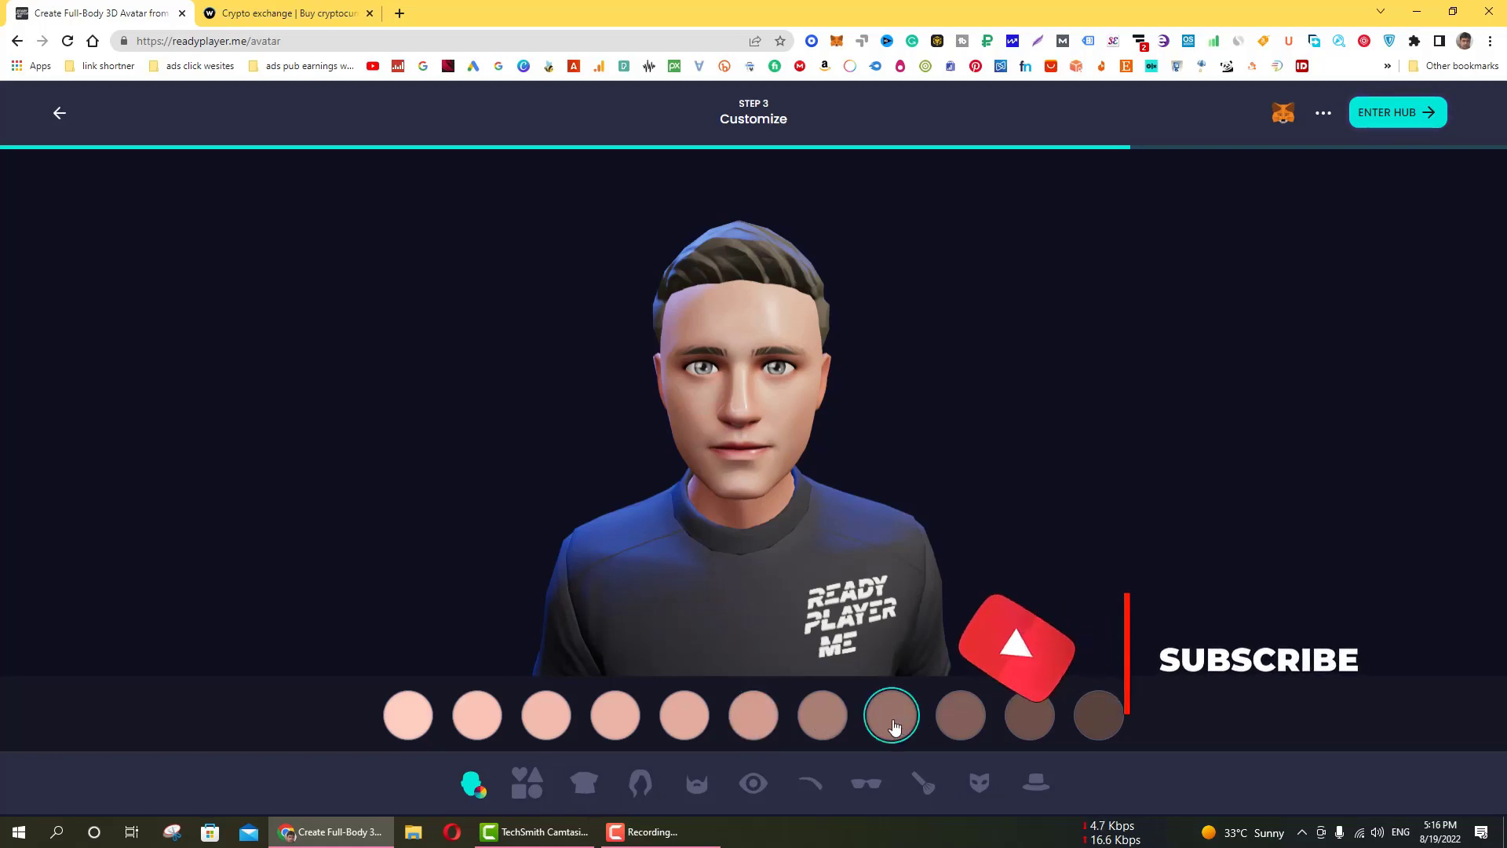
{"action": "left_click", "coordinate": [823, 726]}
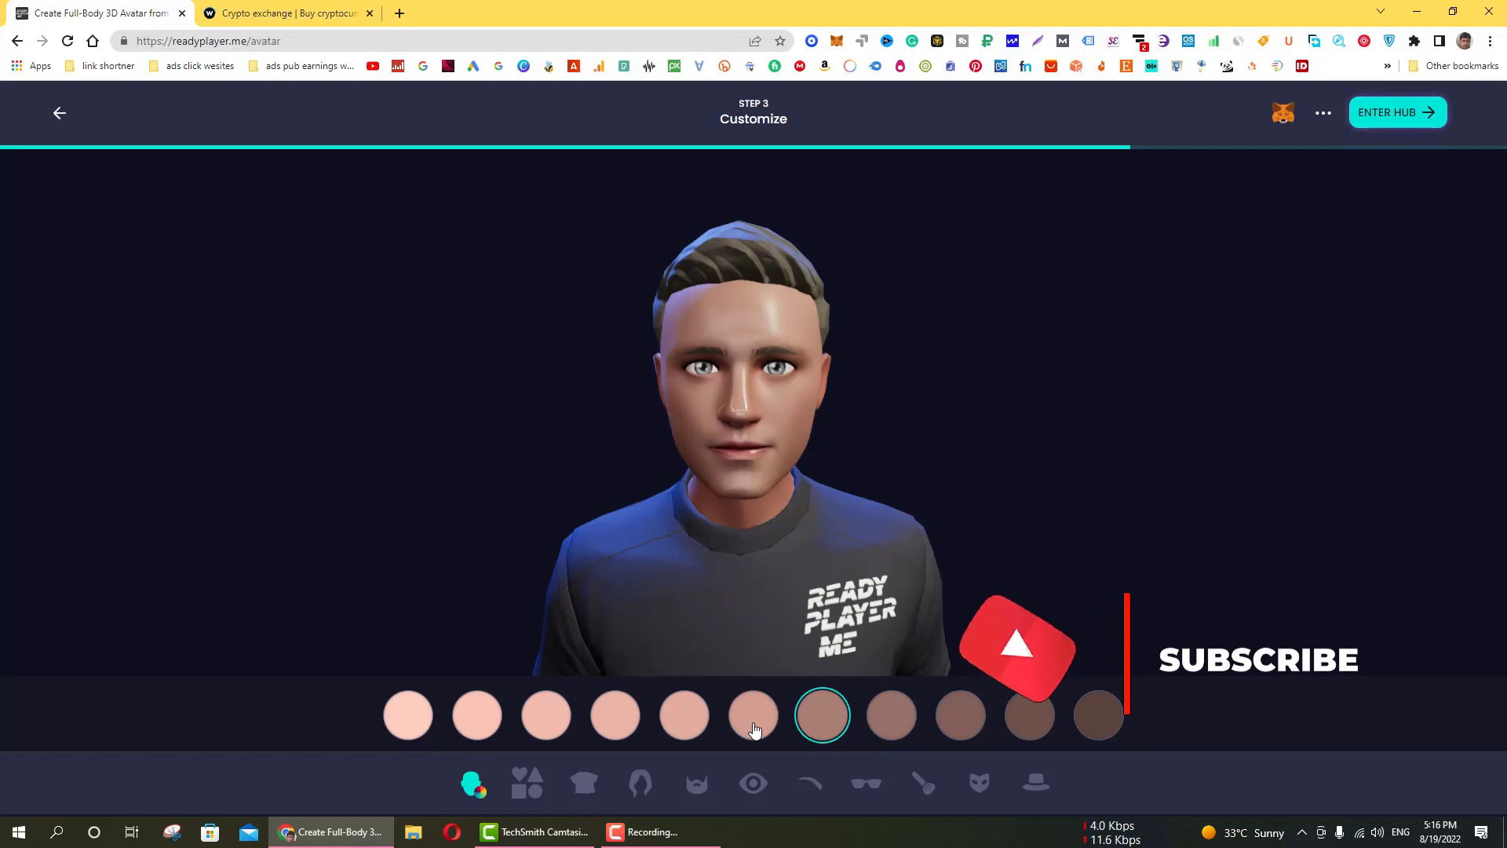
{"action": "left_click", "coordinate": [753, 729]}
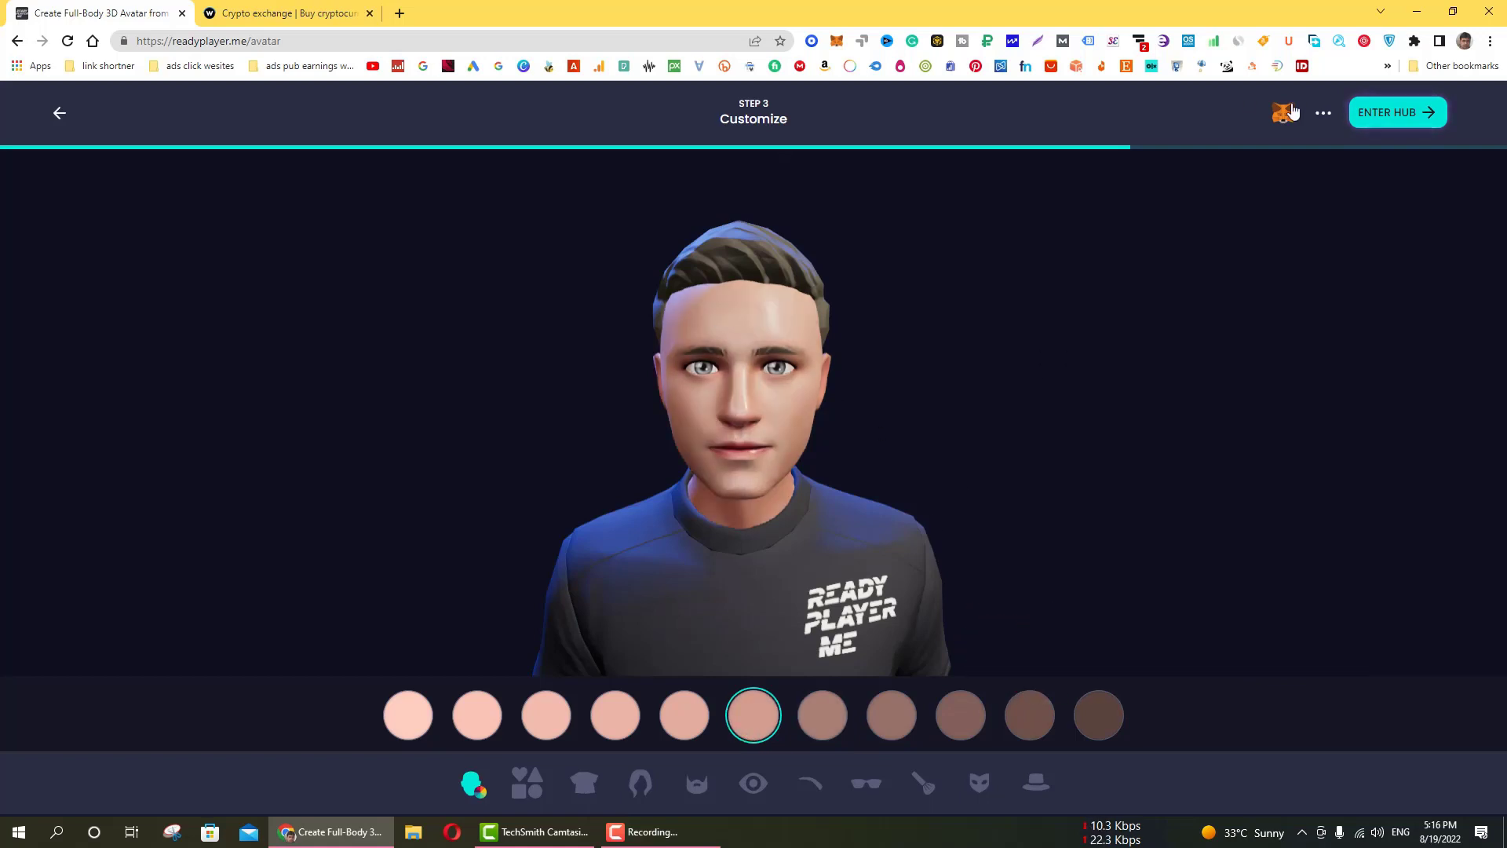
Step: Try the second and fourth face shapes on the avatar, and choose the eighth shape
{"action": "left_click", "coordinate": [527, 793]}
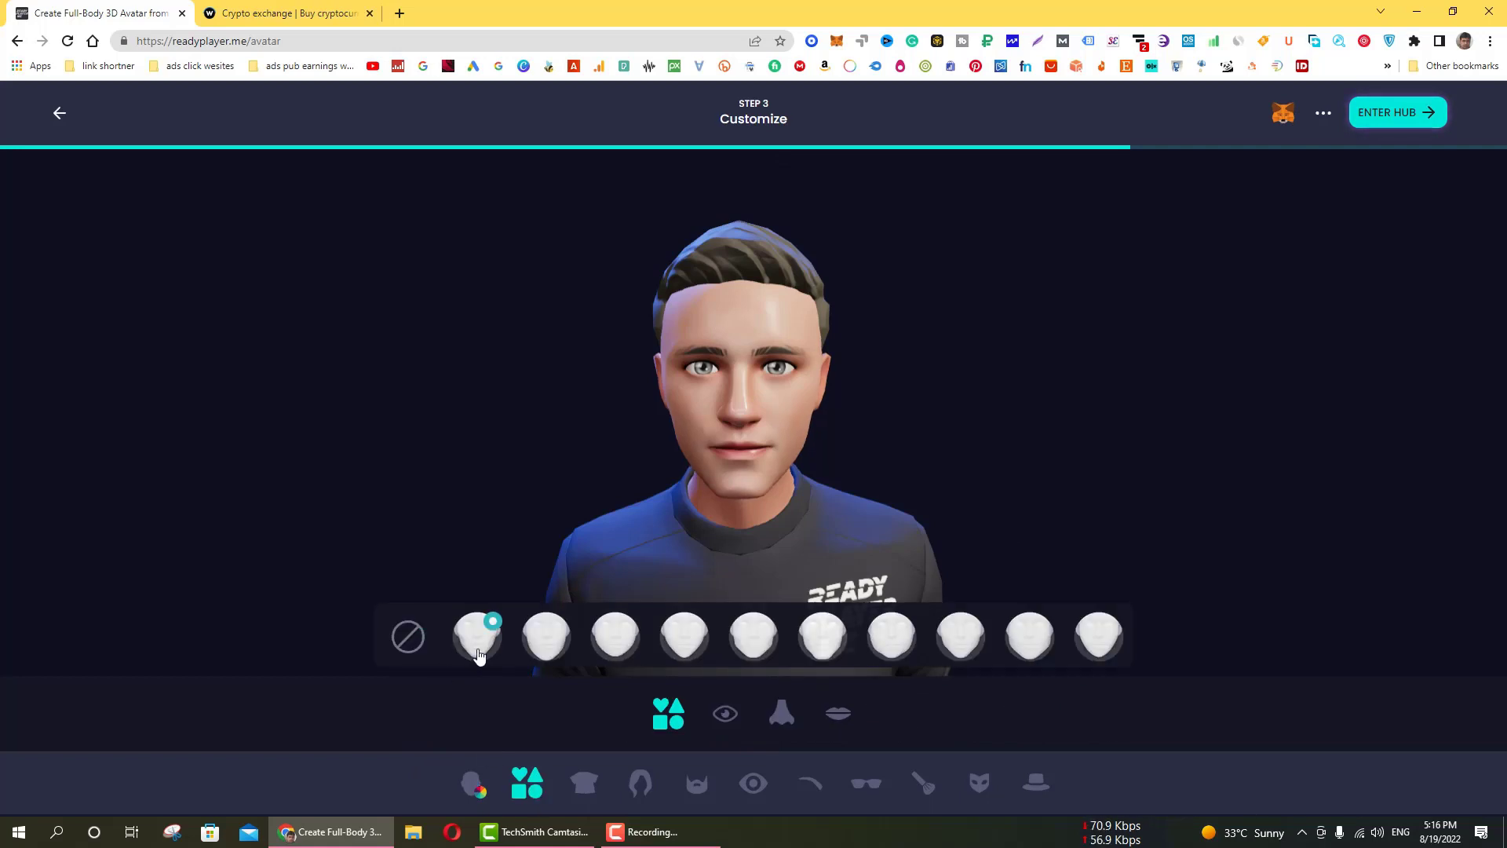
{"action": "left_click", "coordinate": [547, 653]}
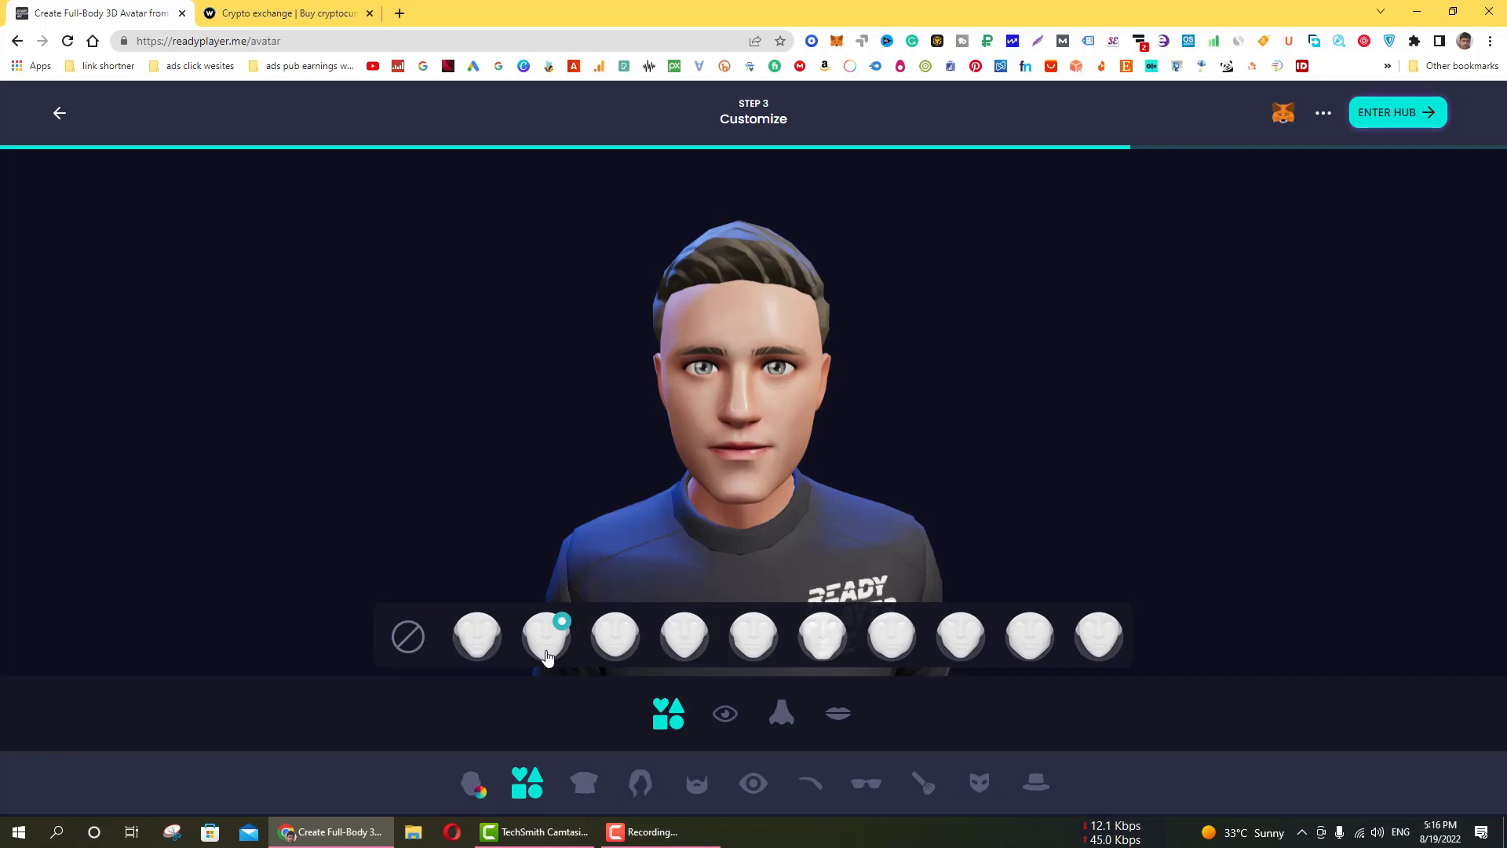
{"action": "left_click", "coordinate": [694, 642]}
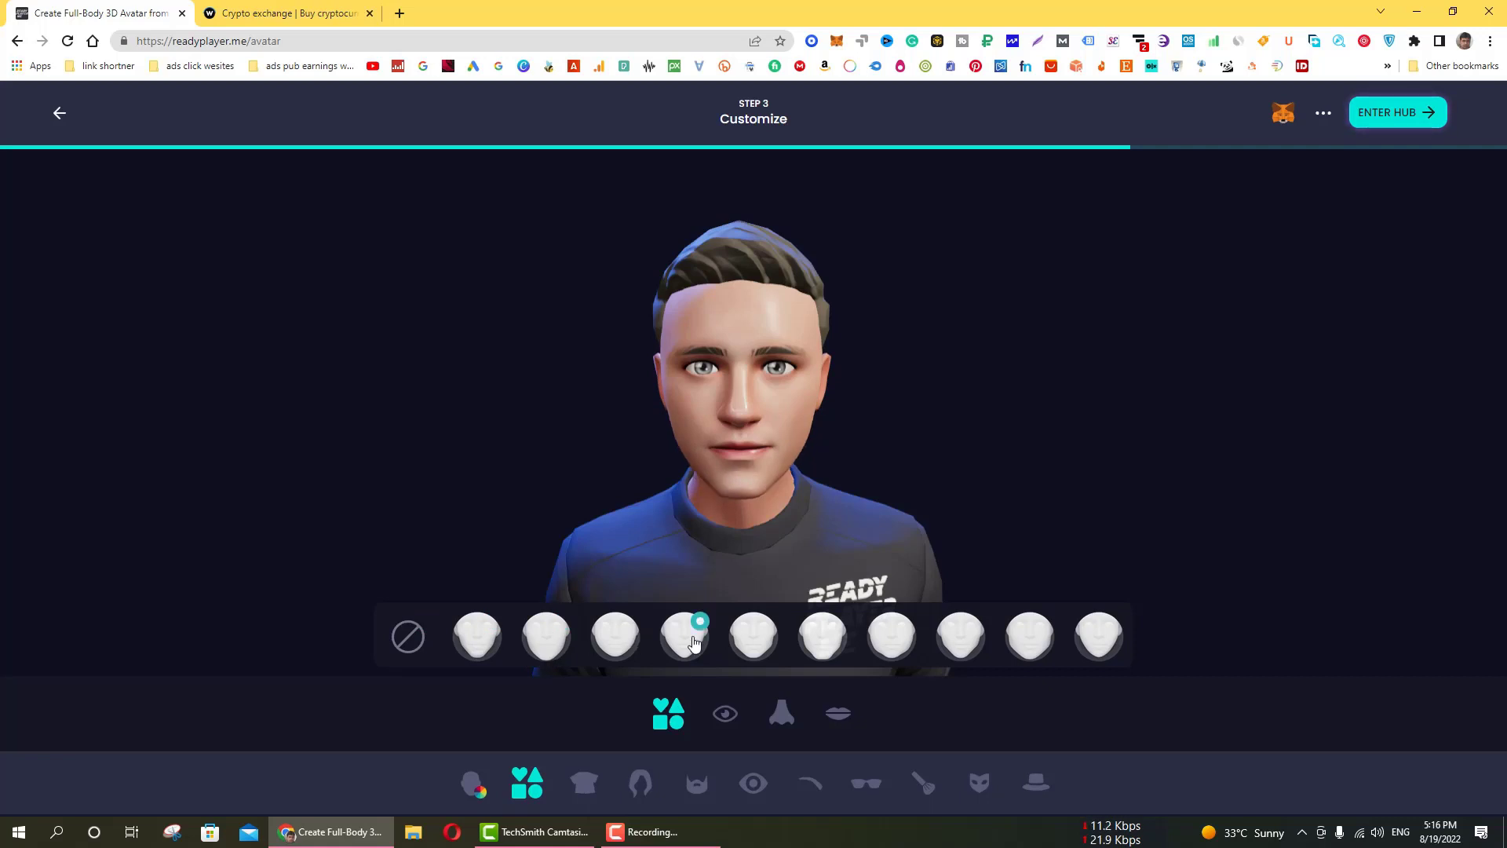
{"action": "left_click", "coordinate": [958, 646]}
Step: Try the sixth, fifth and seventh nose shapes on the avatar, and choose the twelfth
{"action": "left_click", "coordinate": [780, 722]}
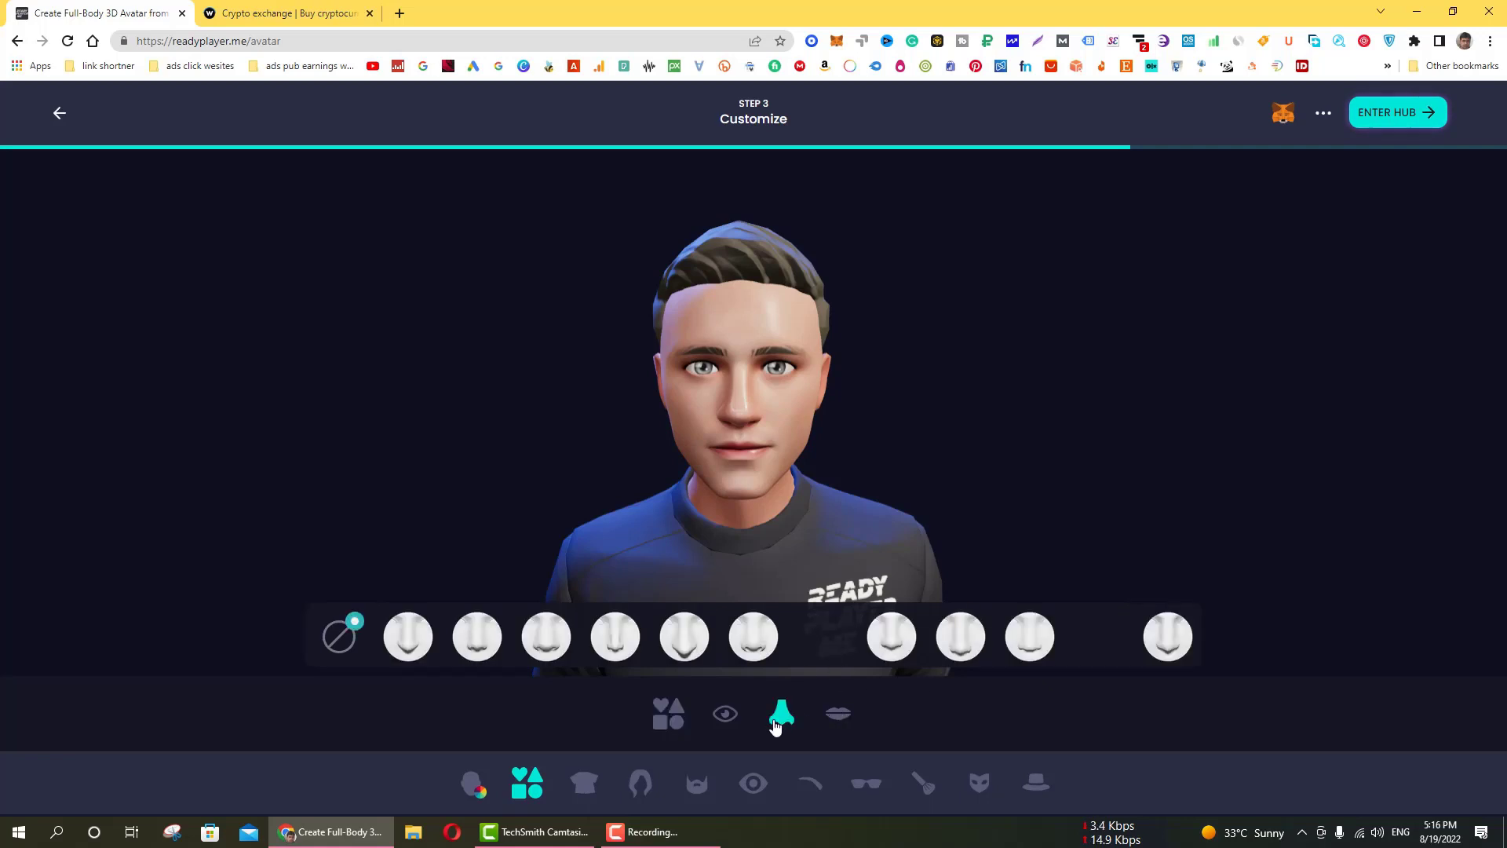
{"action": "left_click", "coordinate": [766, 653]}
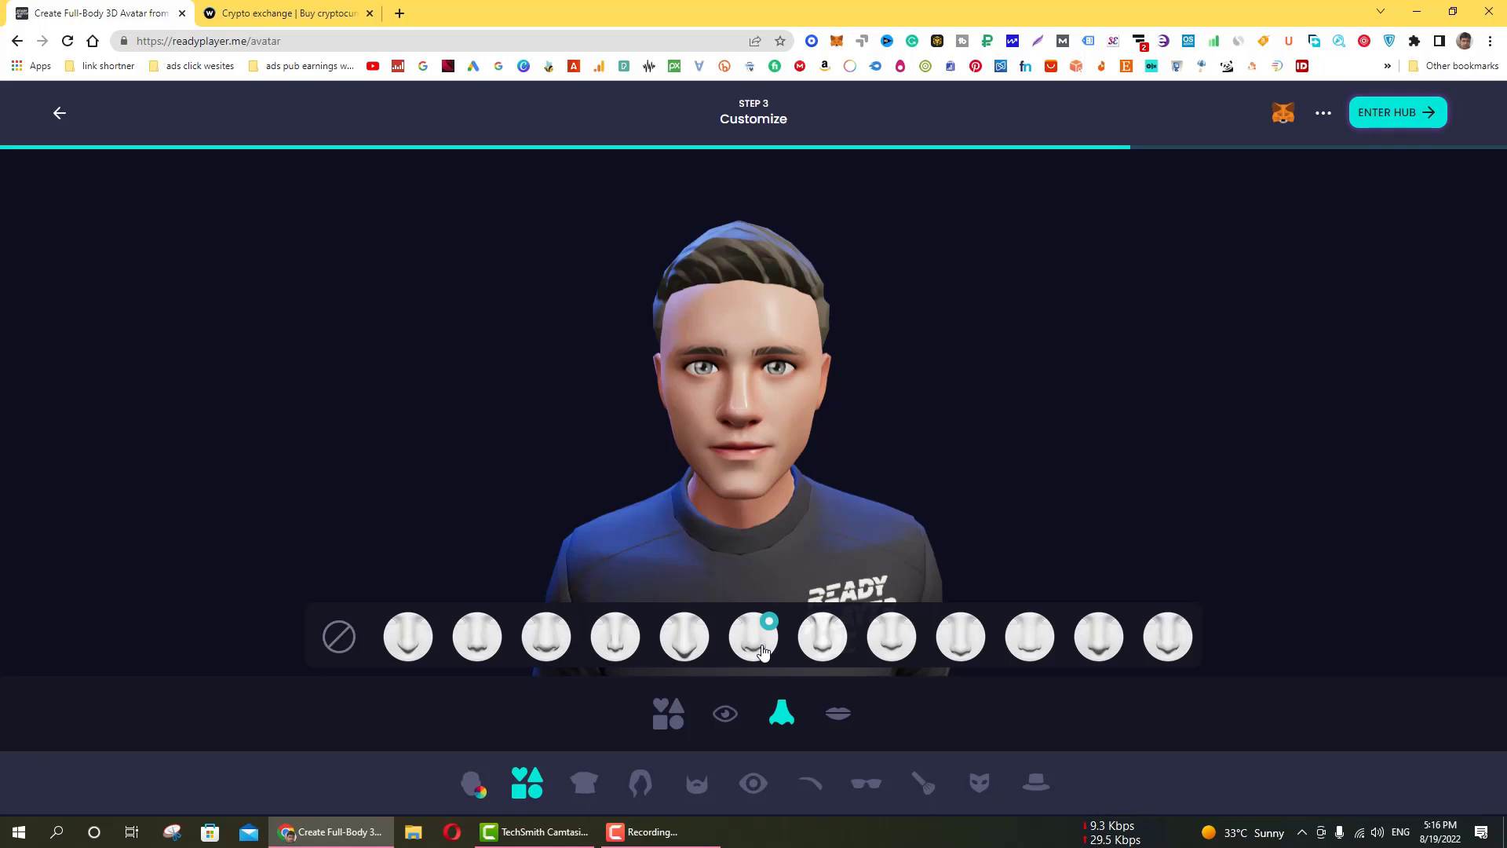
{"action": "left_click", "coordinate": [681, 651]}
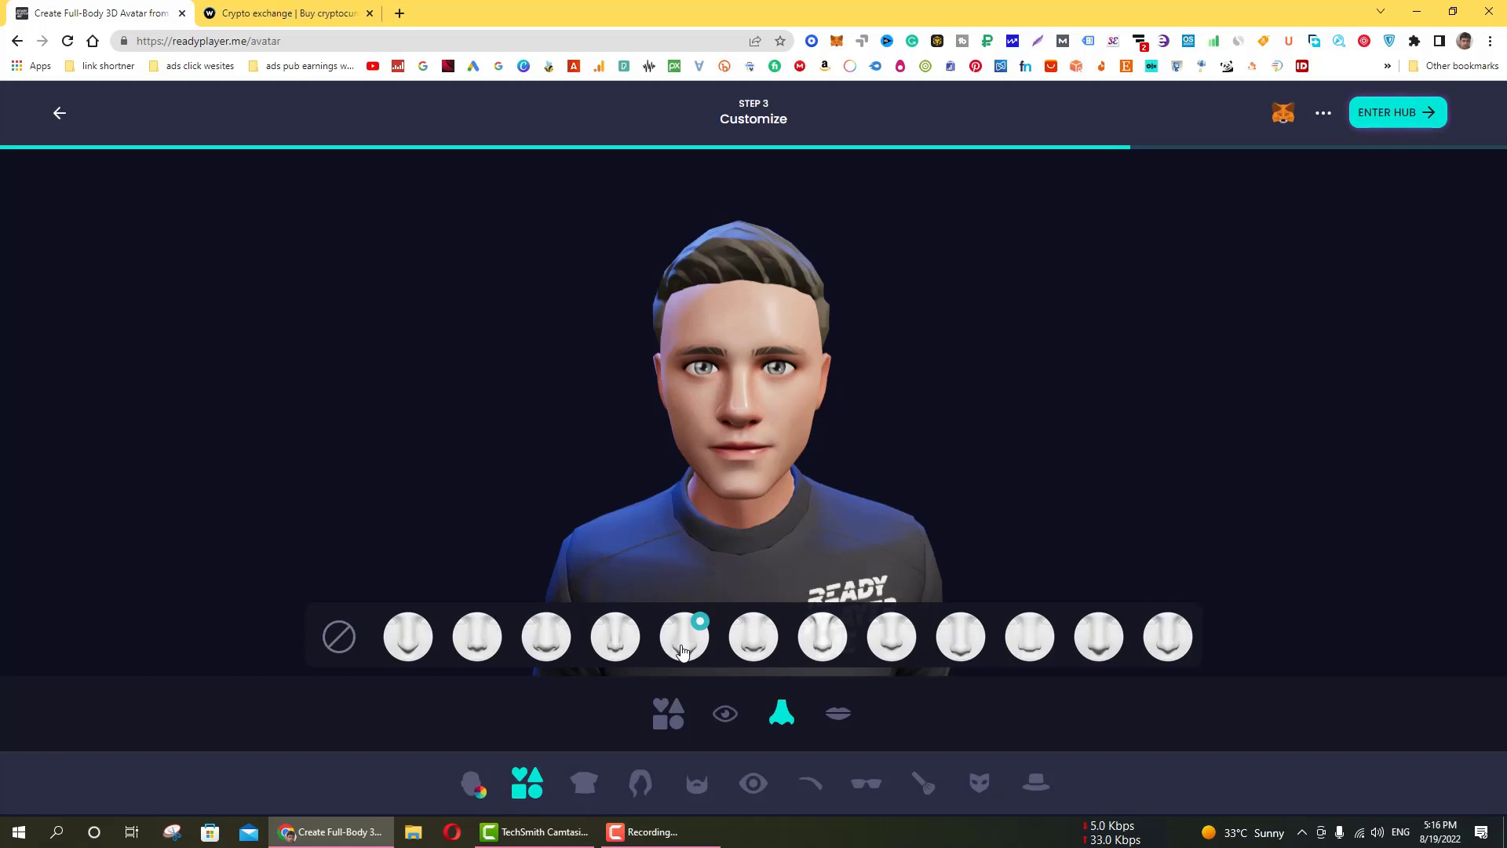
{"action": "left_click", "coordinate": [824, 652]}
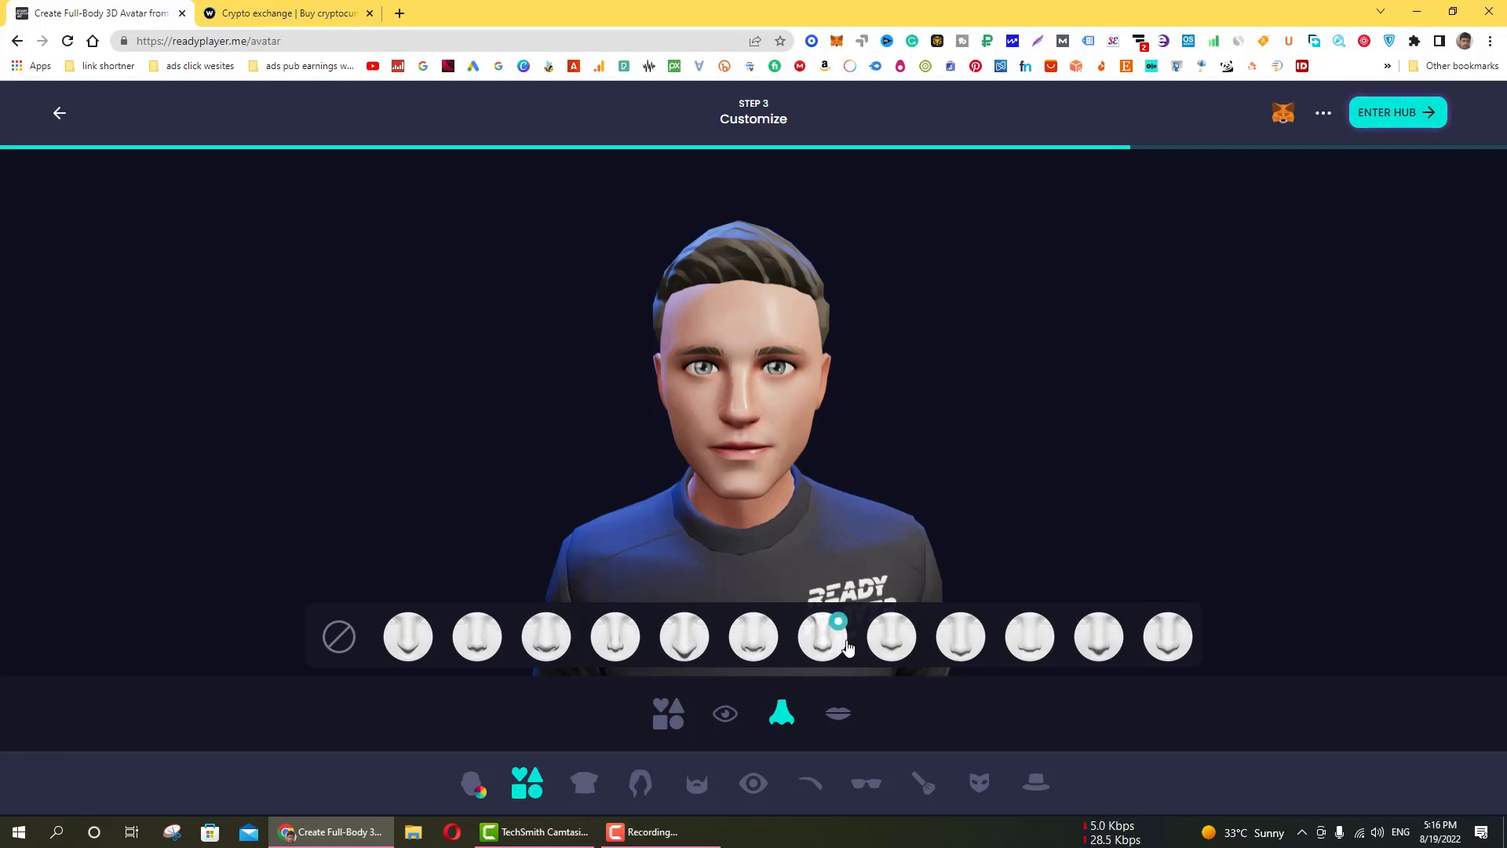
{"action": "left_click", "coordinate": [1166, 646]}
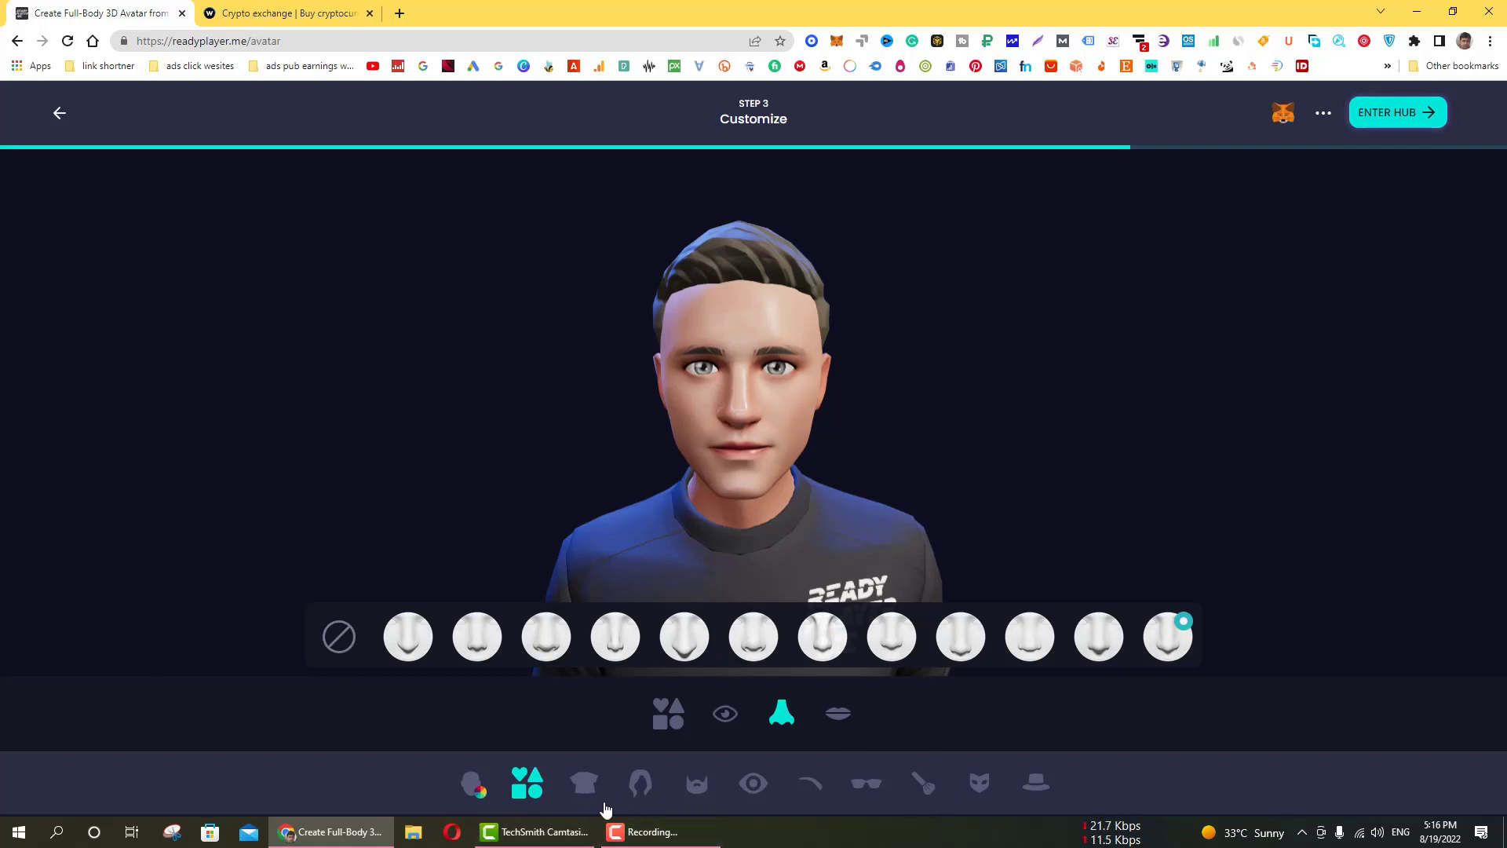
Step: Try the BMW hoodie and the pink heart outfit, and dress the avatar in the dark maroon jacket outfit with orange trousers
{"action": "left_click", "coordinate": [587, 785]}
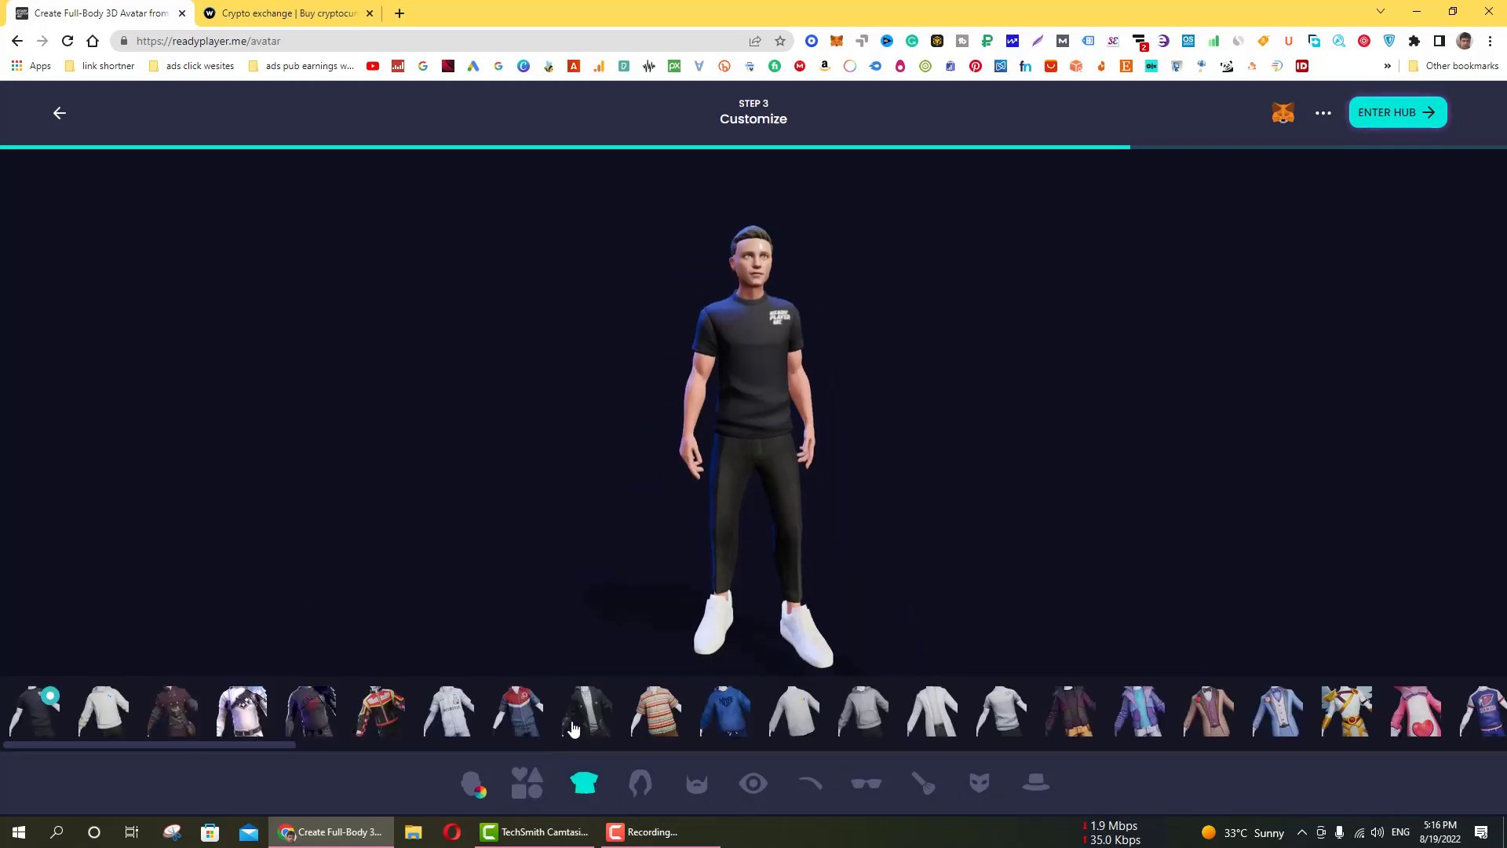
{"action": "left_click", "coordinate": [110, 721]}
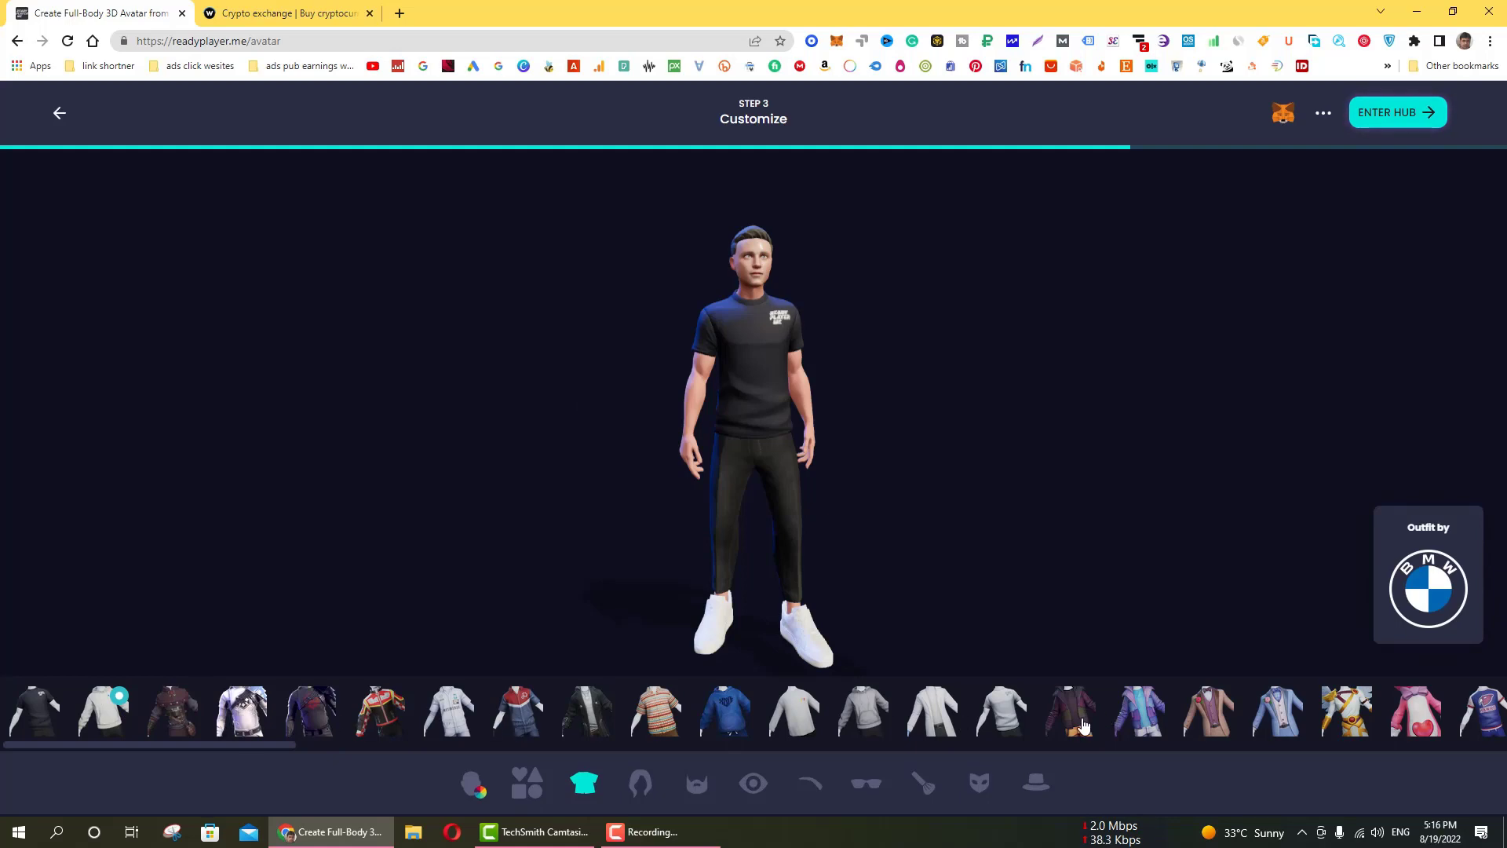
{"action": "left_click_drag", "start_coordinate": [1105, 709], "coordinate": [783, 422]}
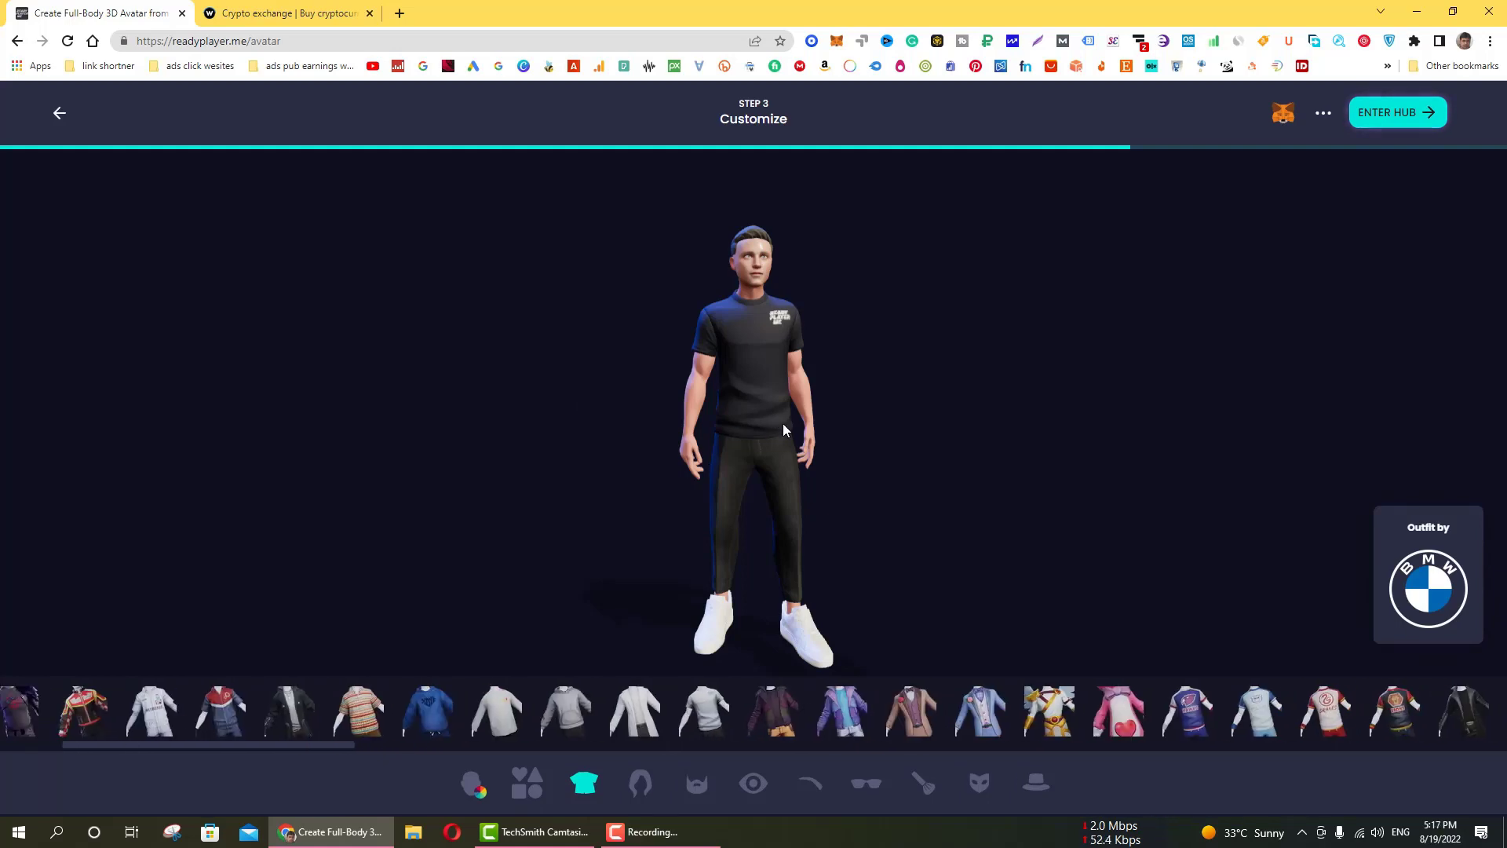
{"action": "left_click", "coordinate": [790, 711]}
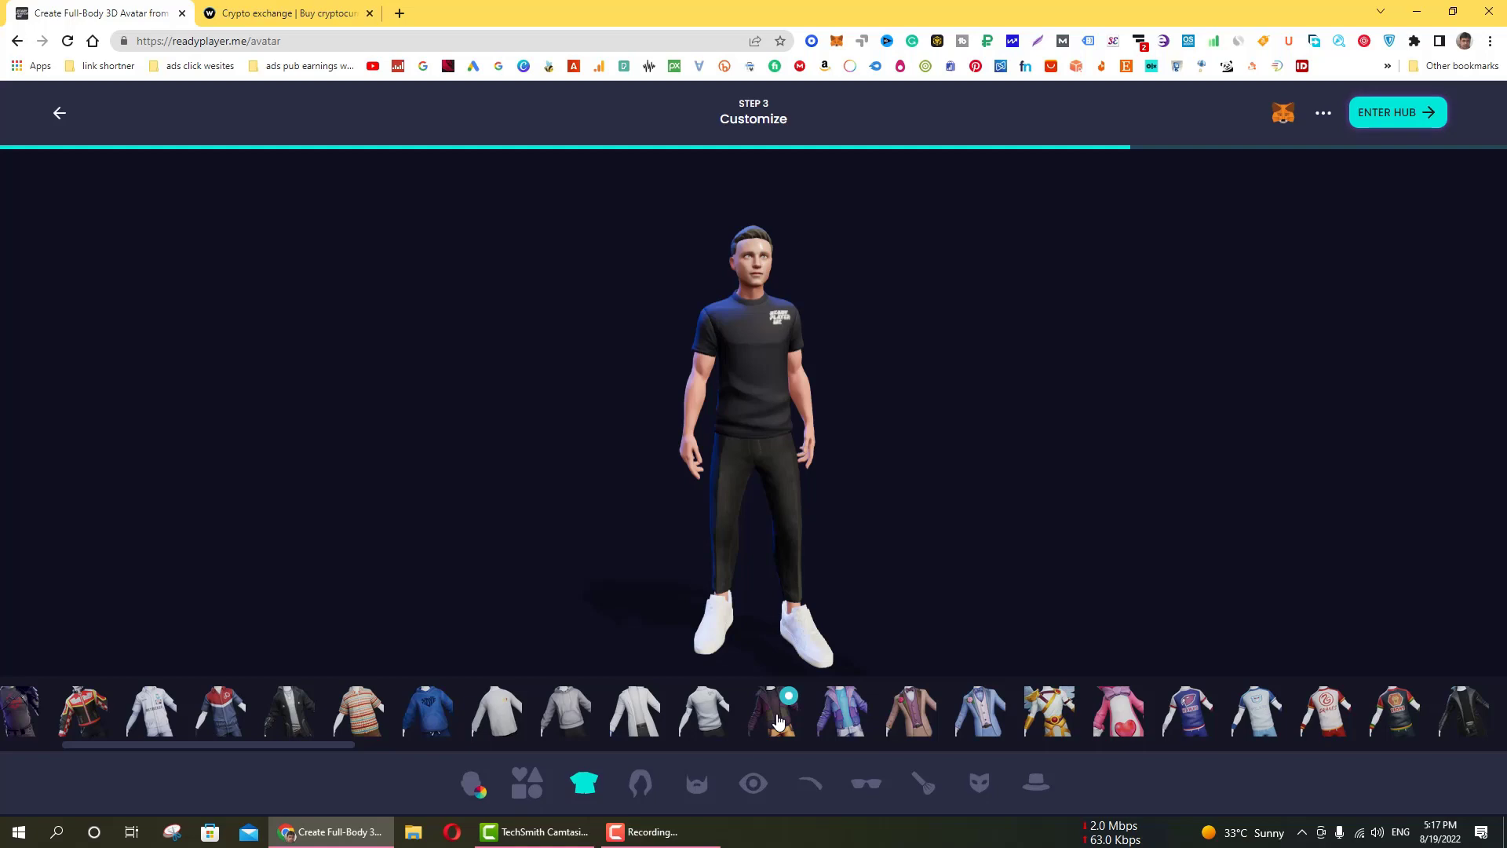
{"action": "left_click_drag", "start_coordinate": [801, 463], "coordinate": [818, 398]}
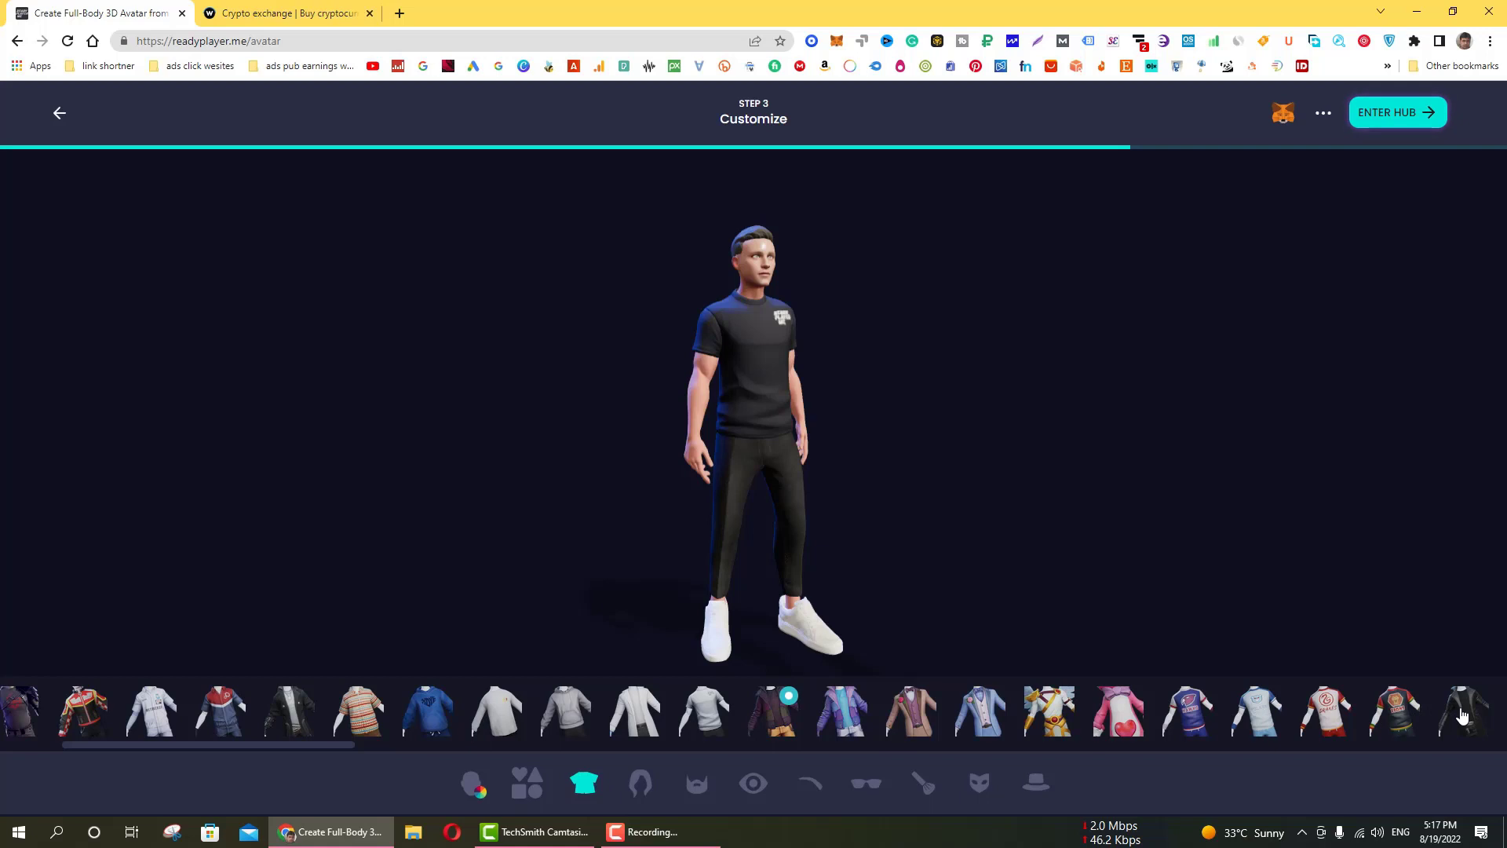
{"action": "right_click", "coordinate": [771, 704]}
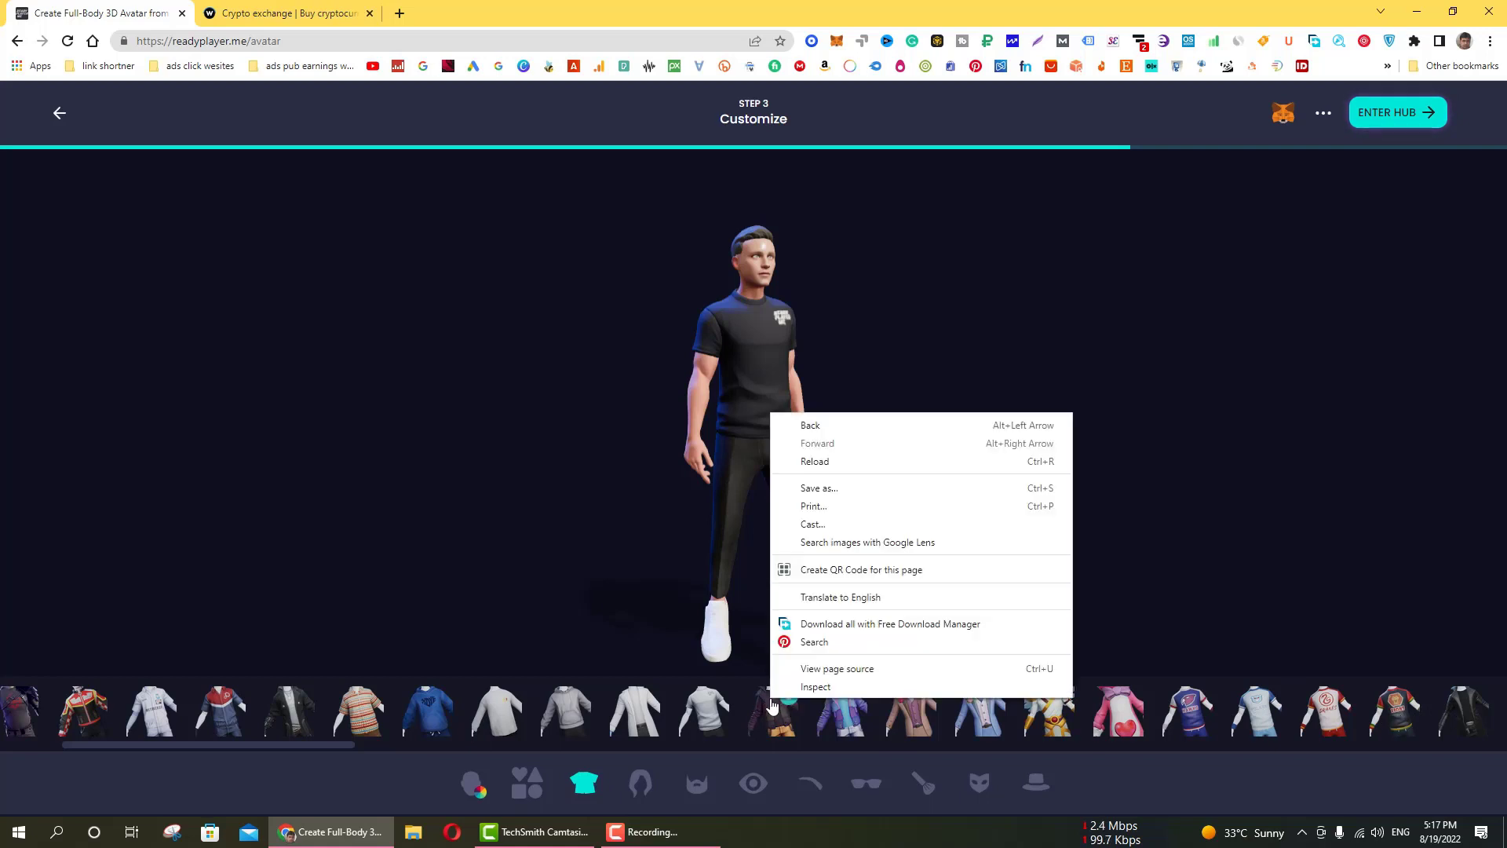
{"action": "left_click", "coordinate": [773, 714]}
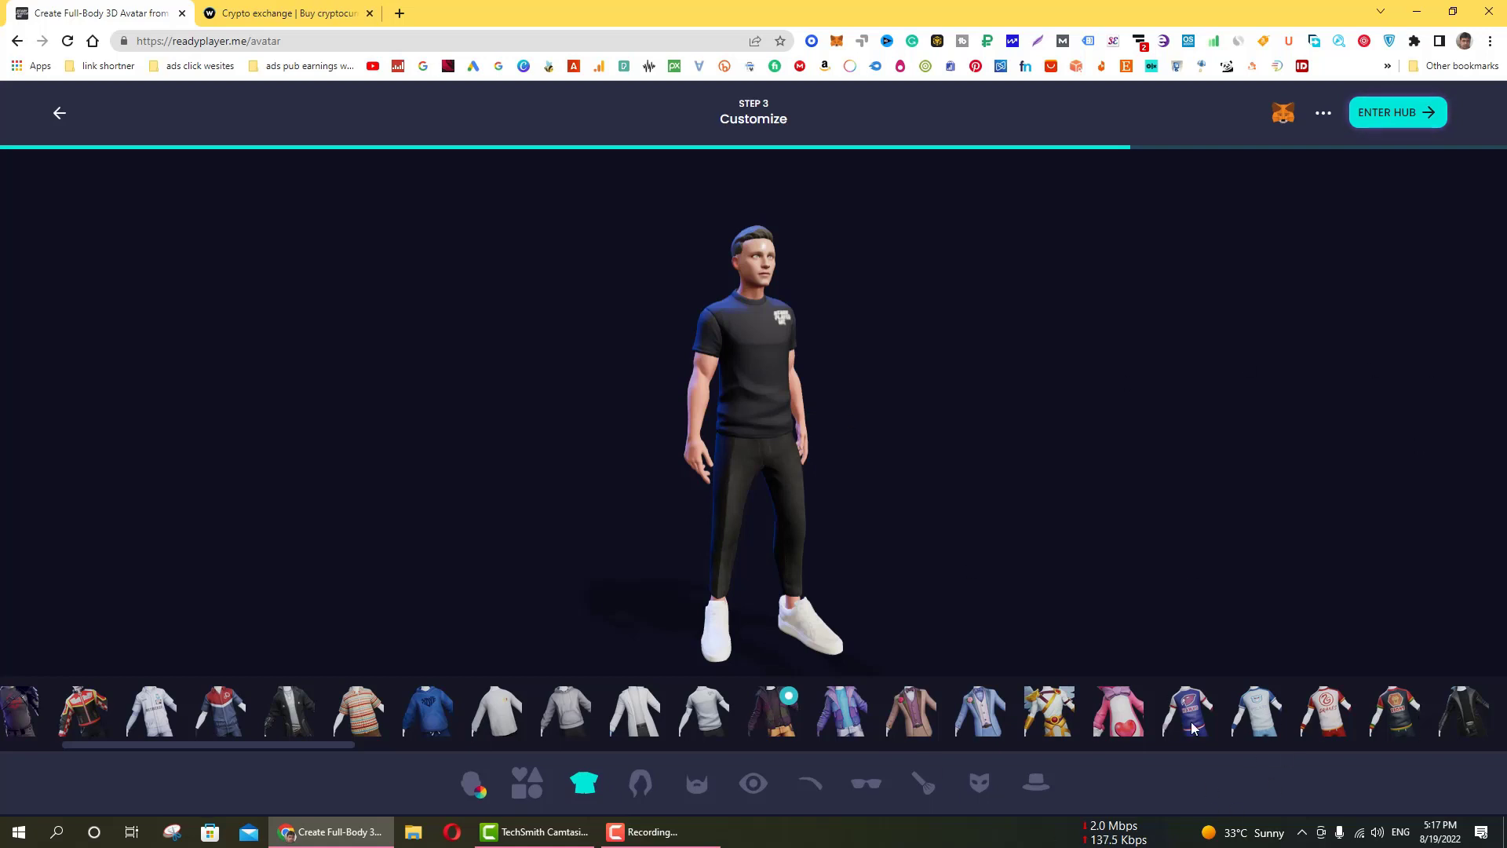
{"action": "left_click", "coordinate": [1131, 726]}
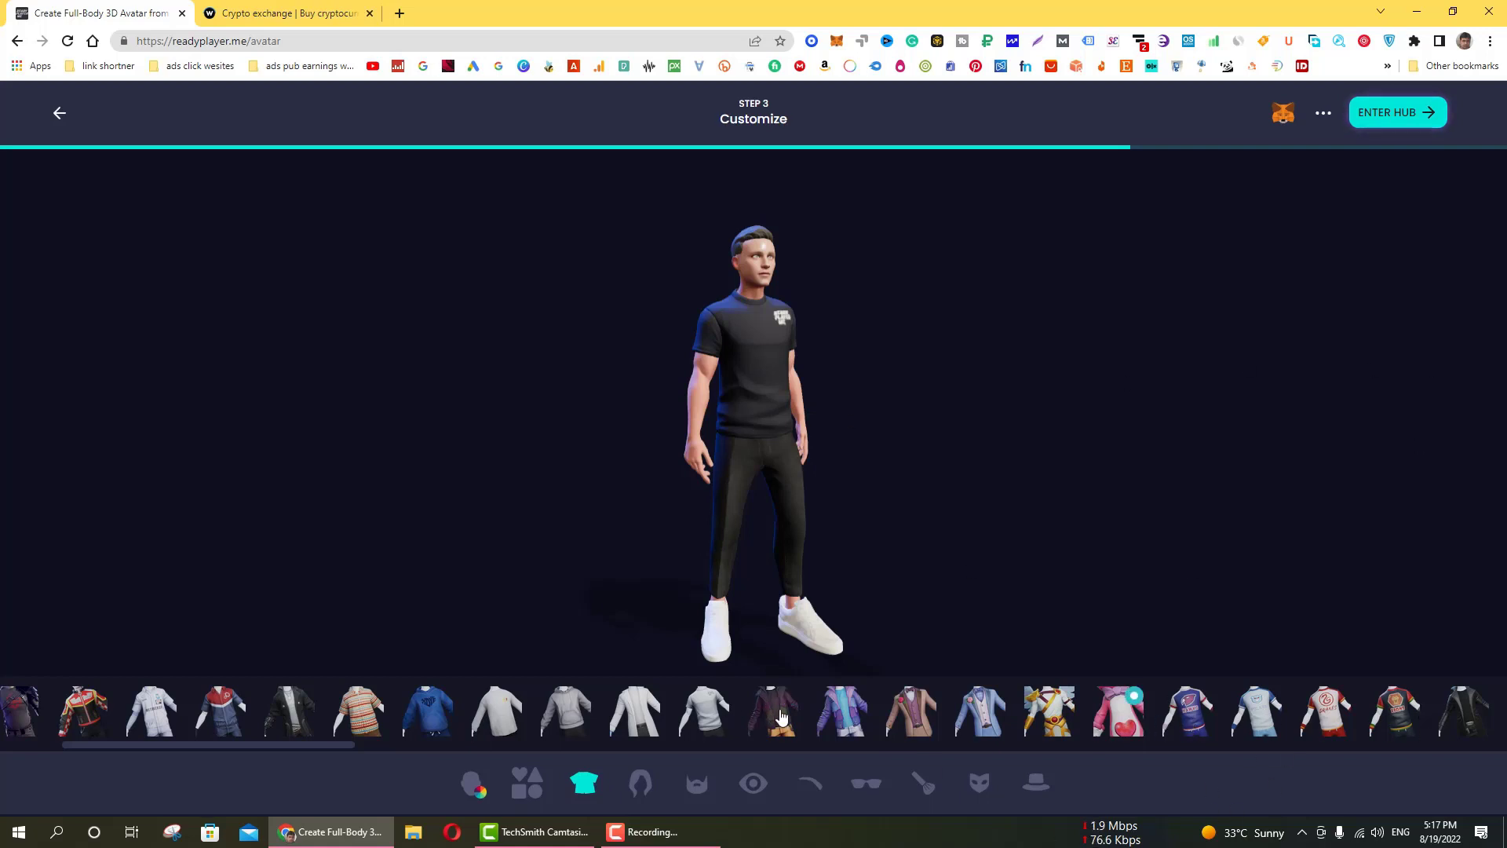
Step: Try several close-cropped hairstyles, follow the YouTube task notification's link, and give the avatar short hair combed up at the front
{"action": "left_click", "coordinate": [635, 788]}
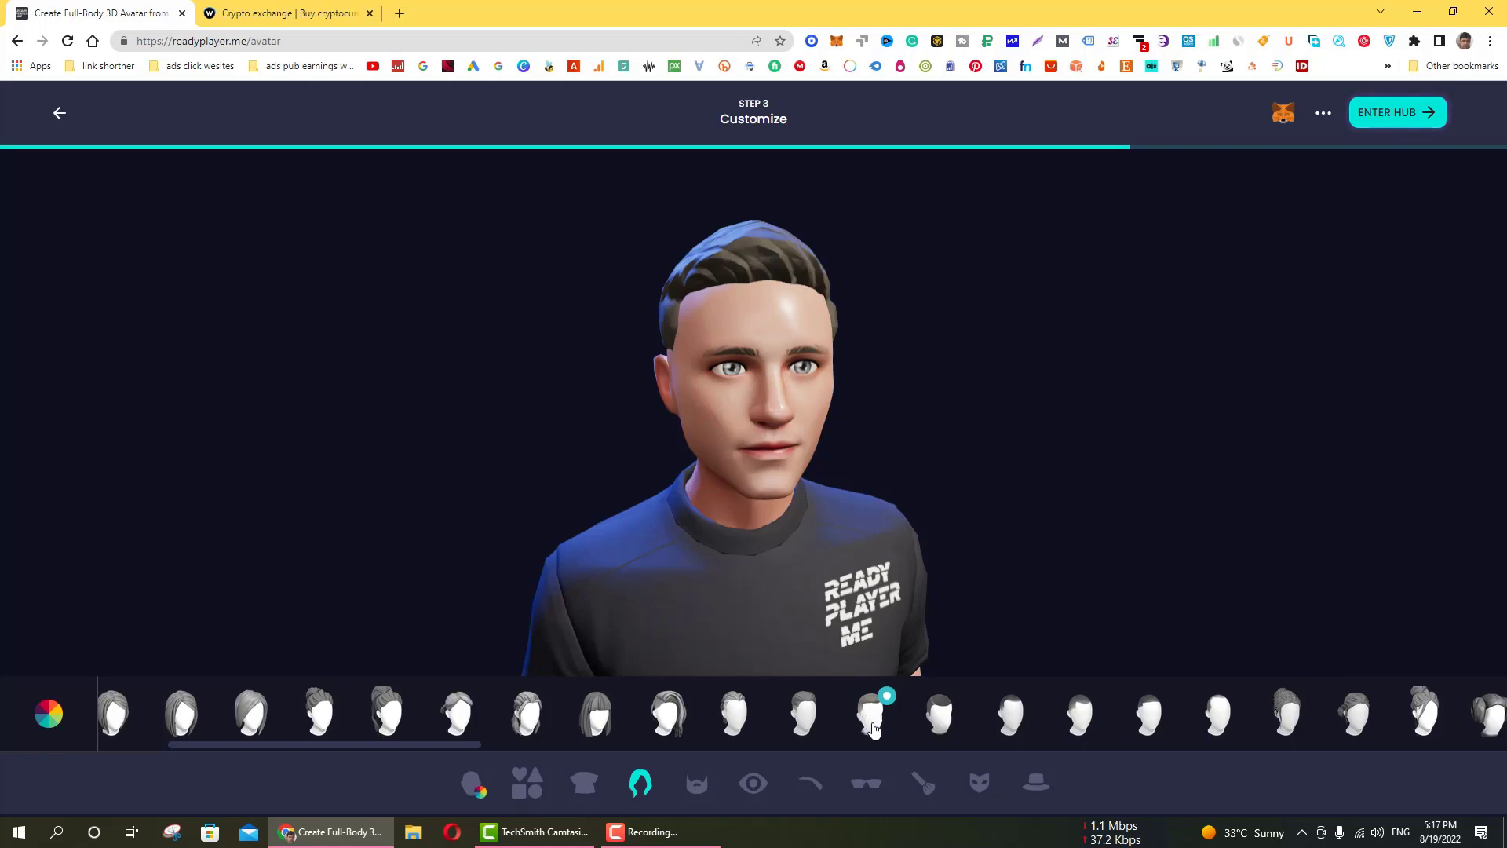
{"action": "left_click", "coordinate": [947, 729]}
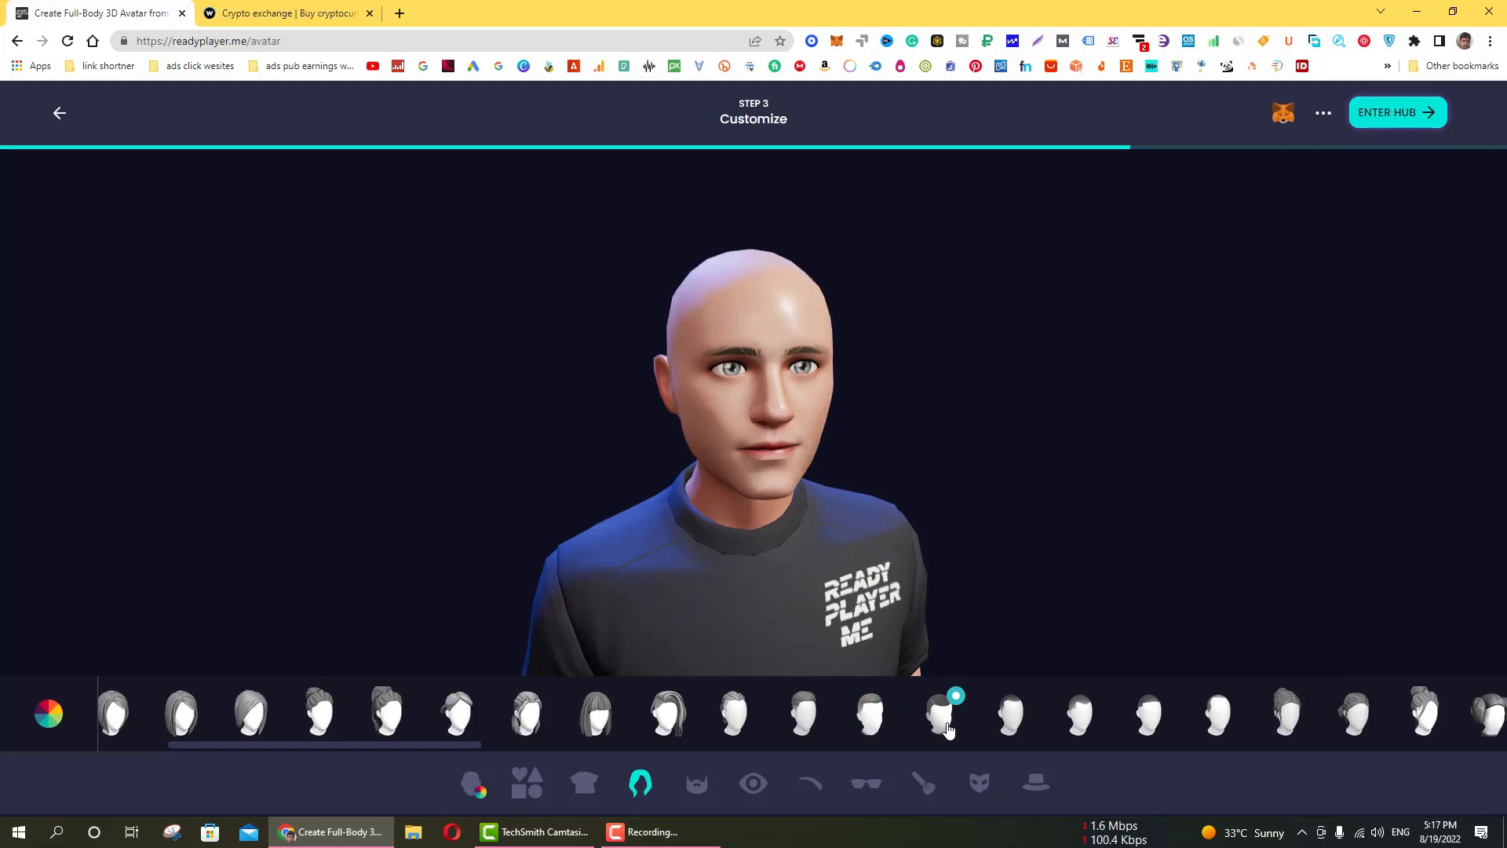
{"action": "left_click", "coordinate": [1024, 728]}
{"action": "left_click", "coordinate": [1077, 726]}
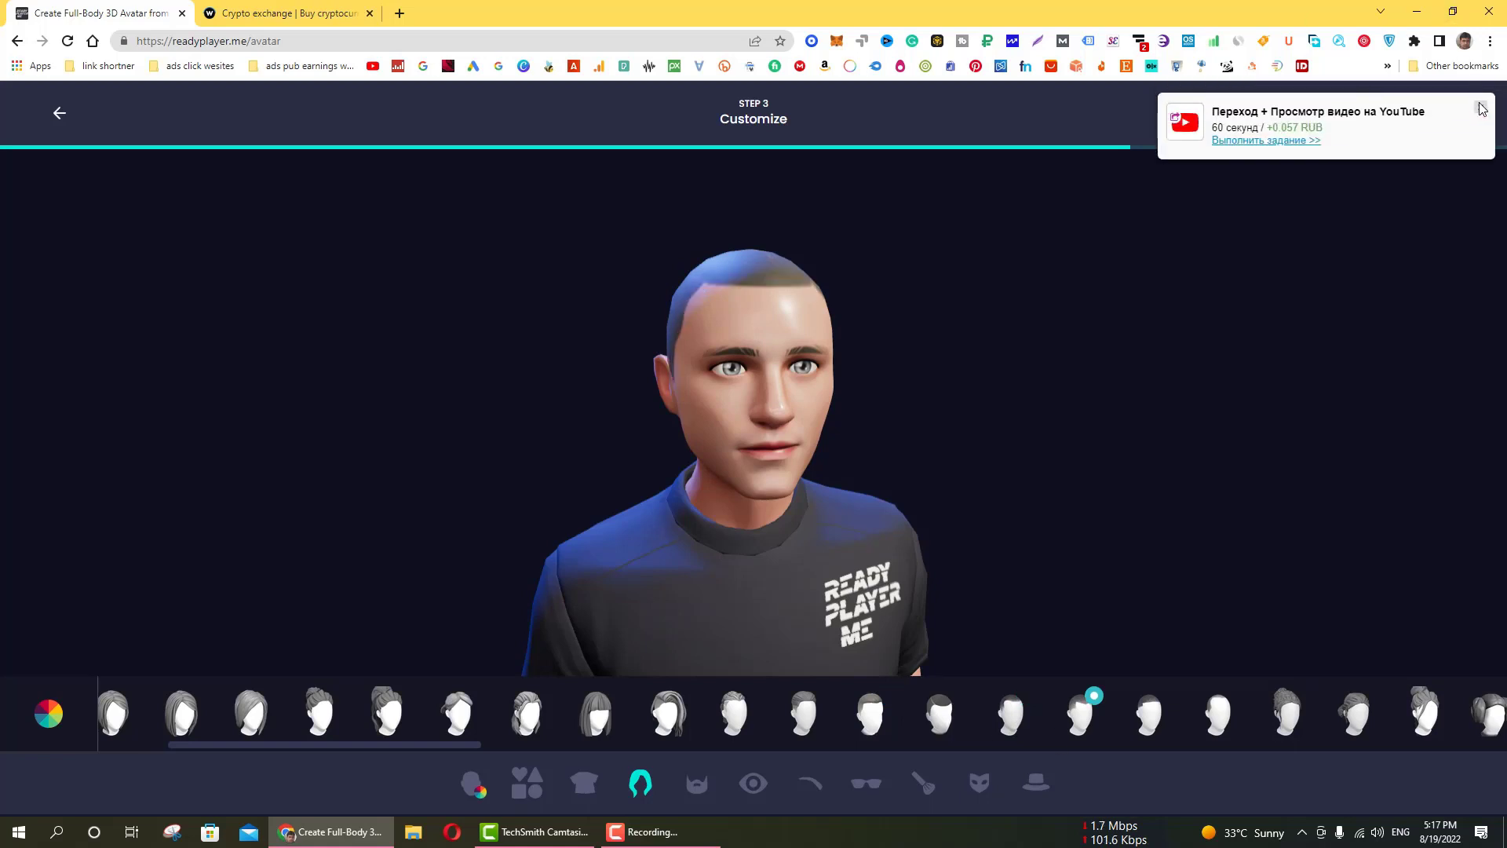
{"action": "left_click", "coordinate": [1298, 141]}
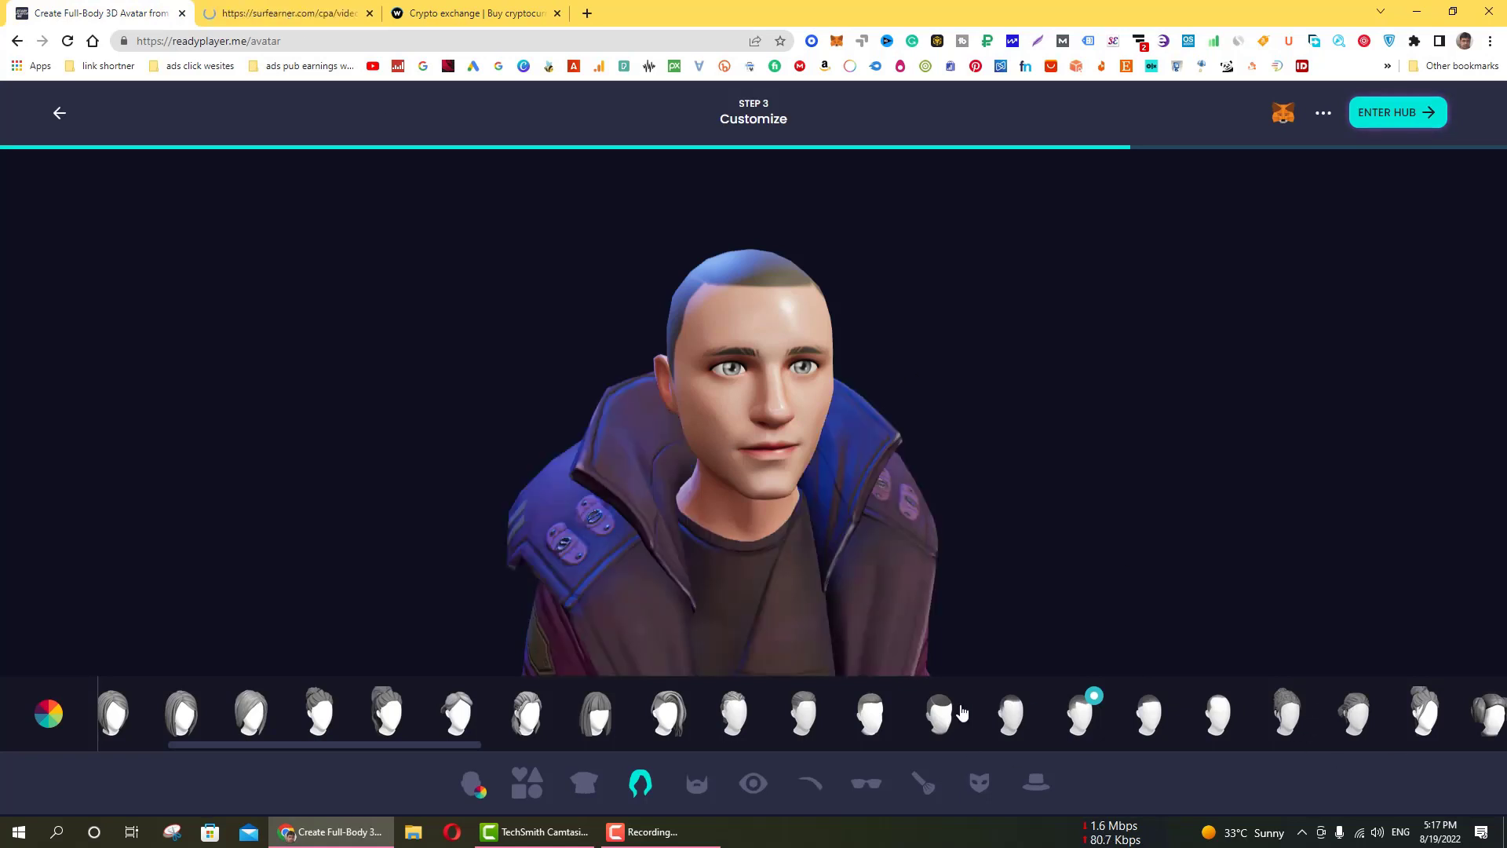
{"action": "scroll", "coordinate": [859, 521], "scroll_direction": "down", "scroll_amount": 5}
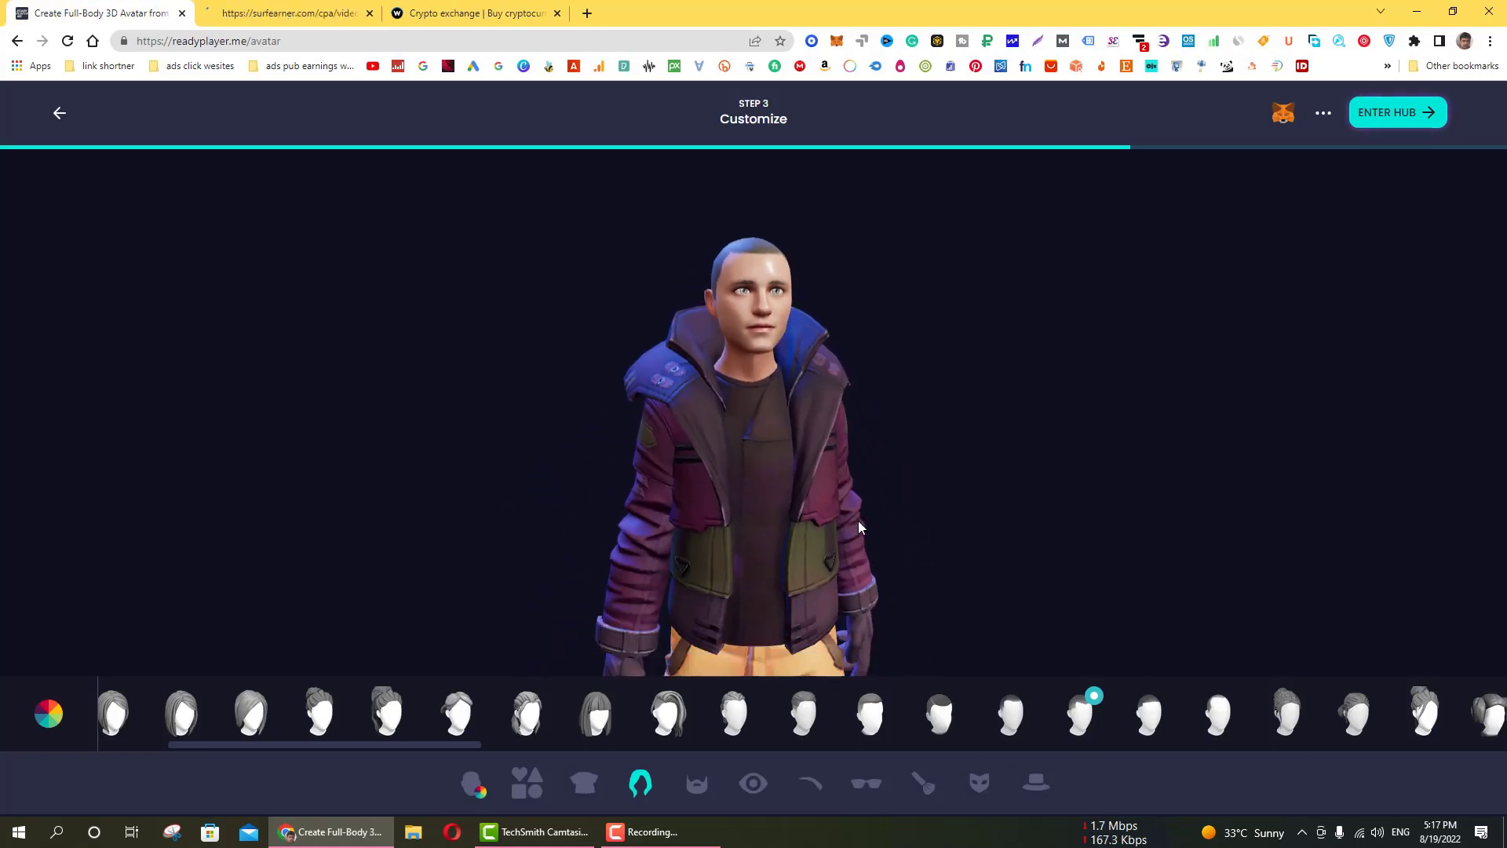
{"action": "scroll", "coordinate": [858, 520], "scroll_direction": "down", "scroll_amount": 3}
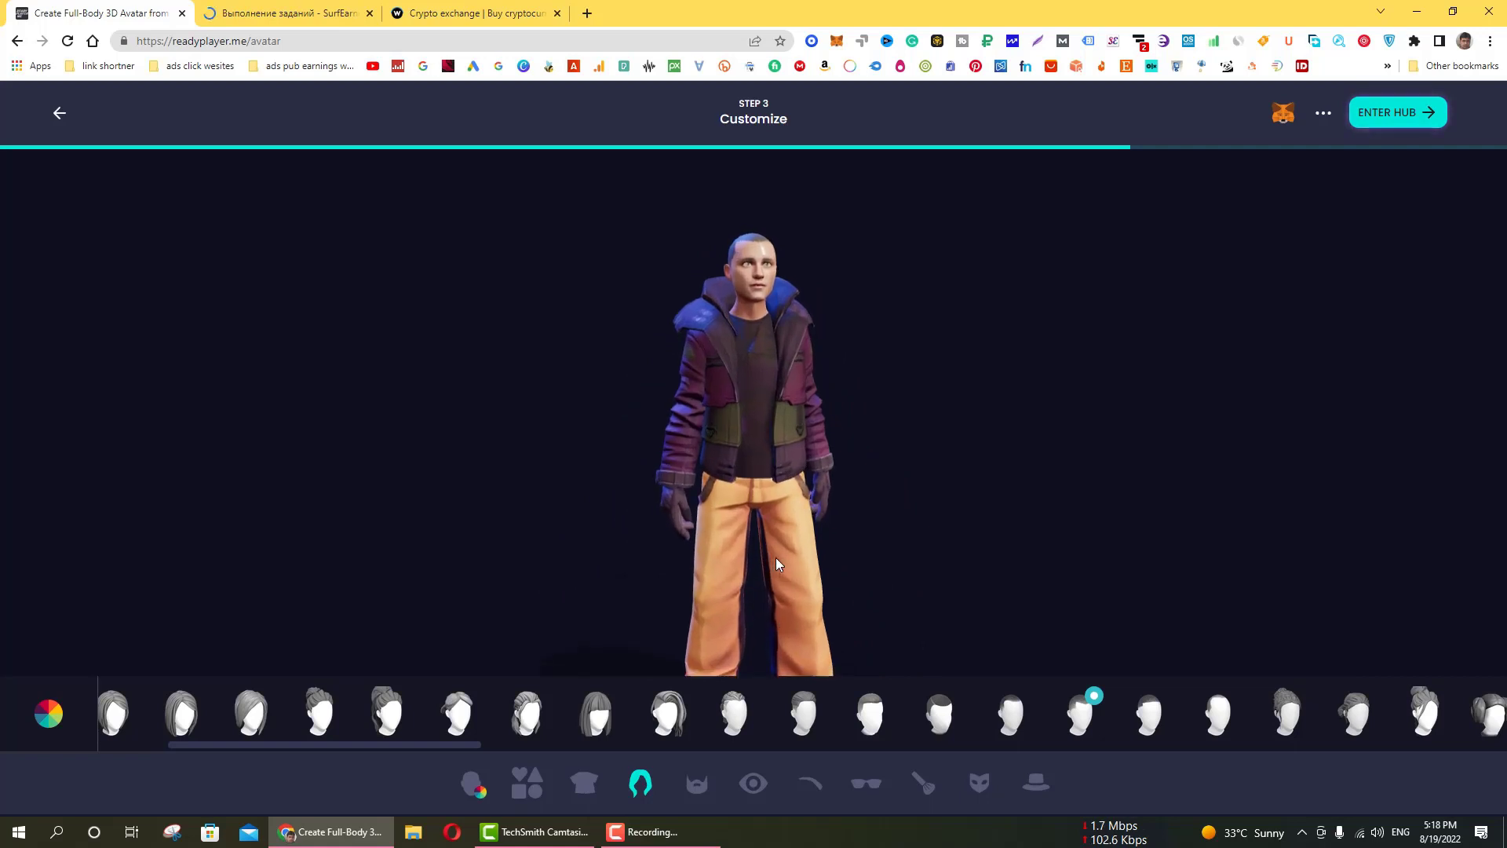
{"action": "scroll", "coordinate": [775, 562], "scroll_direction": "up", "scroll_amount": 2}
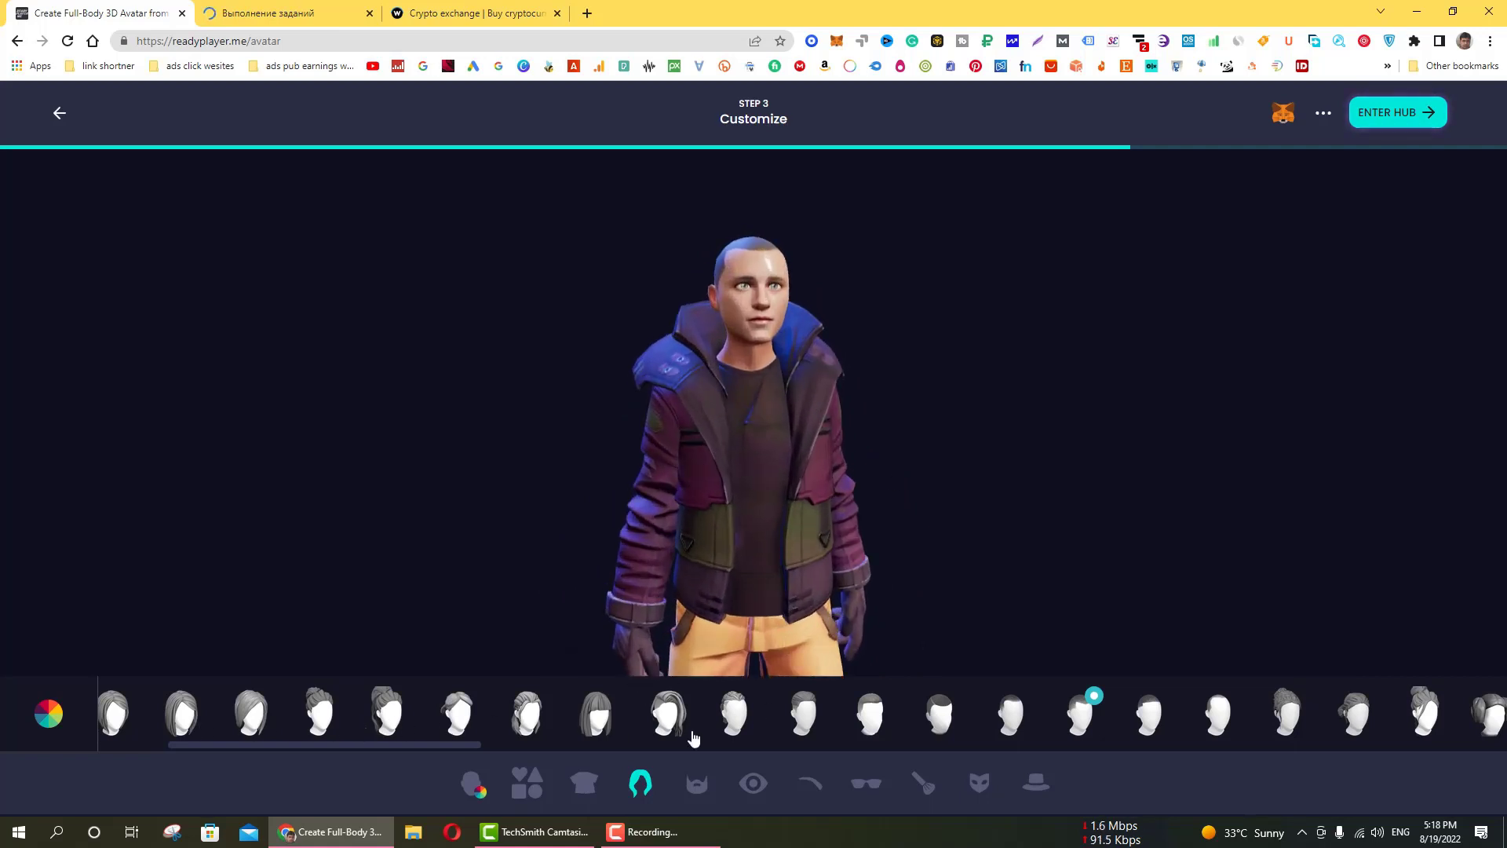
{"action": "left_click", "coordinate": [740, 719]}
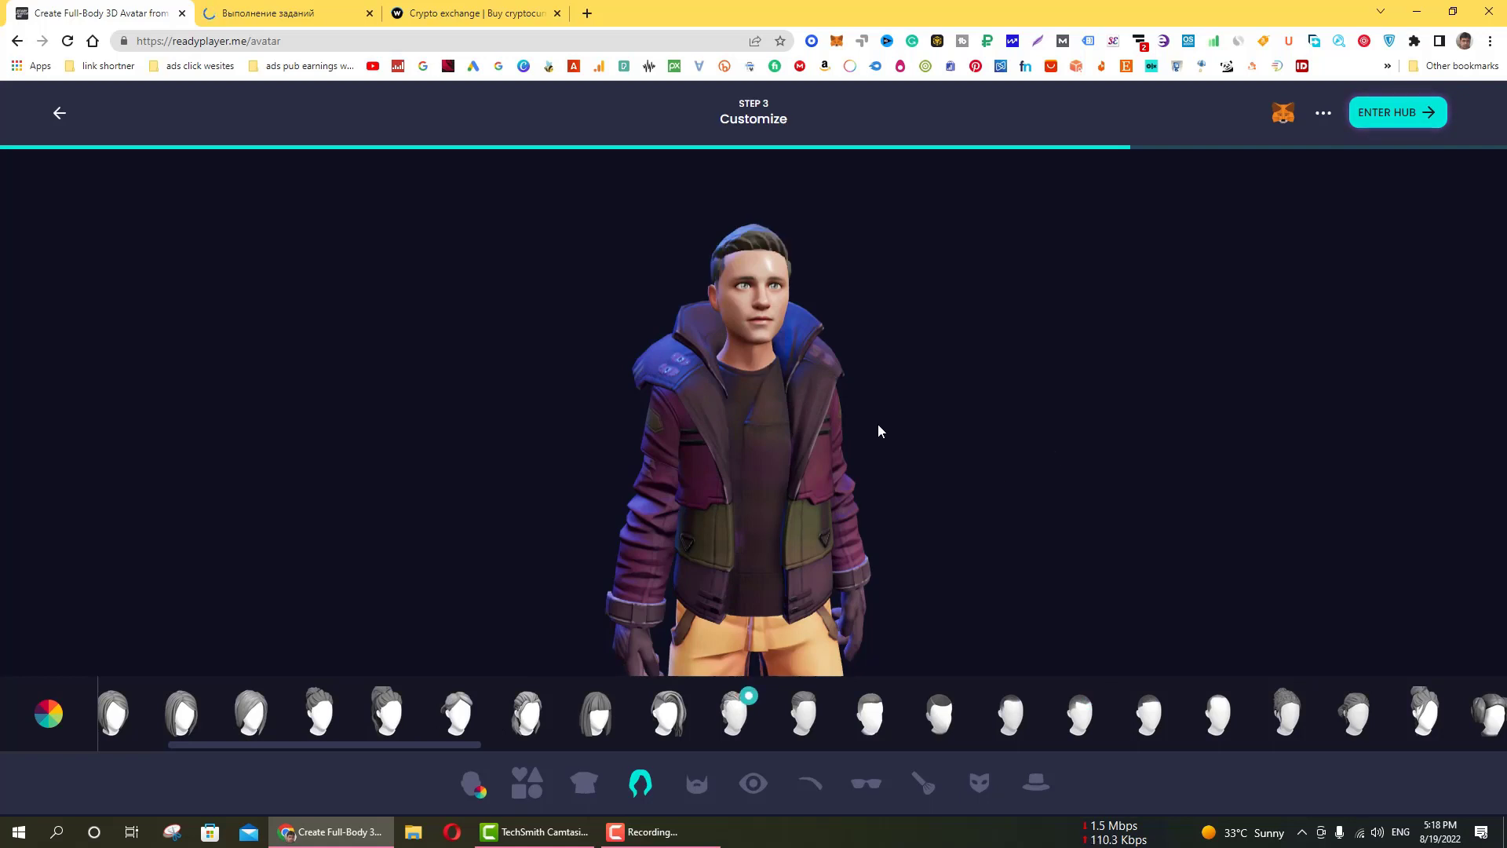
Step: Try a moustache on the avatar, and replace it with the pointed chin goatee
{"action": "left_click", "coordinate": [705, 791]}
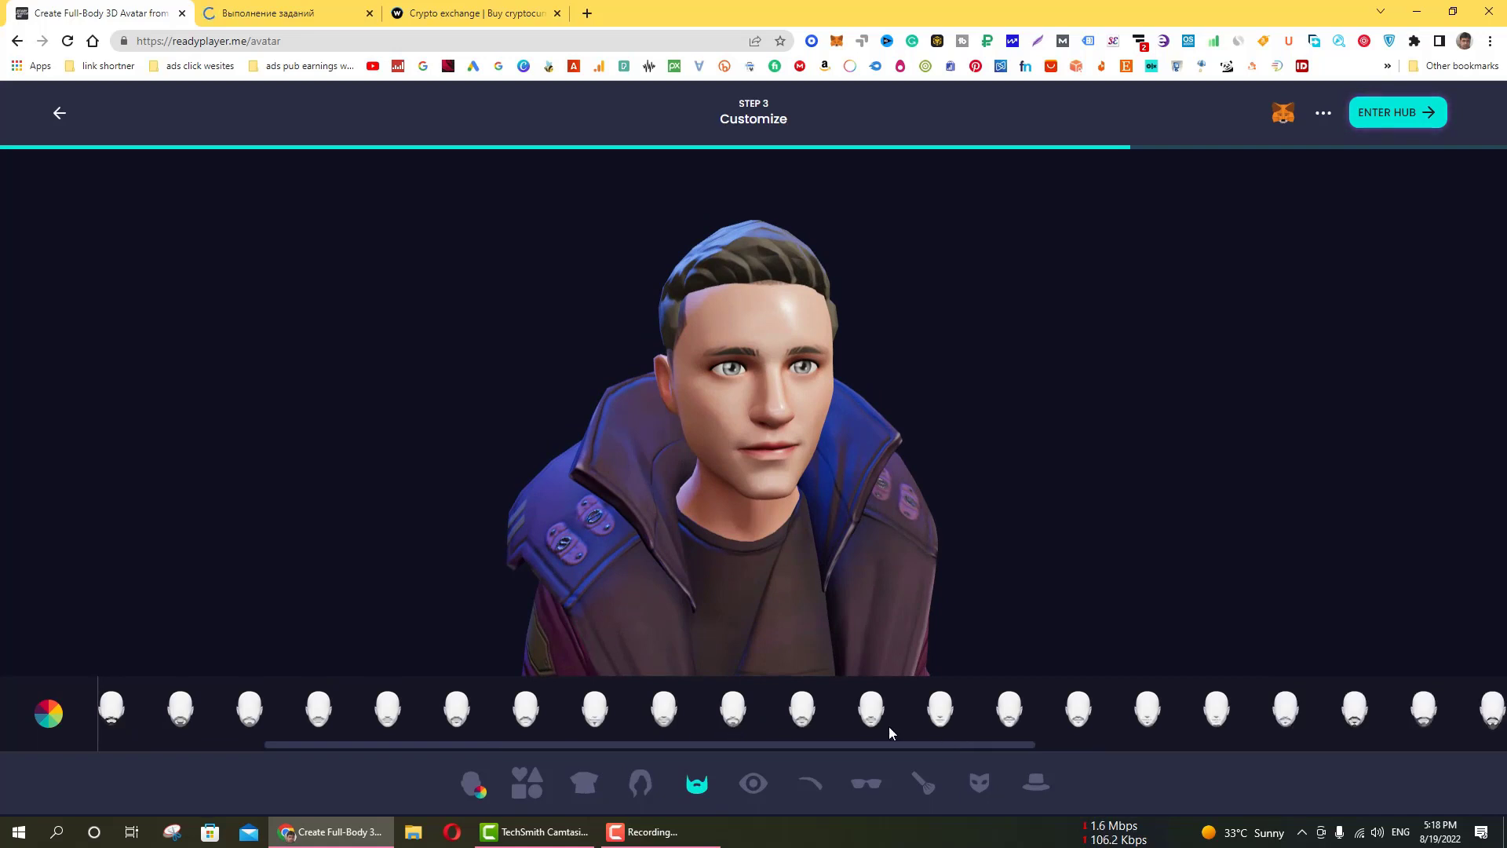
{"action": "left_click", "coordinate": [524, 721]}
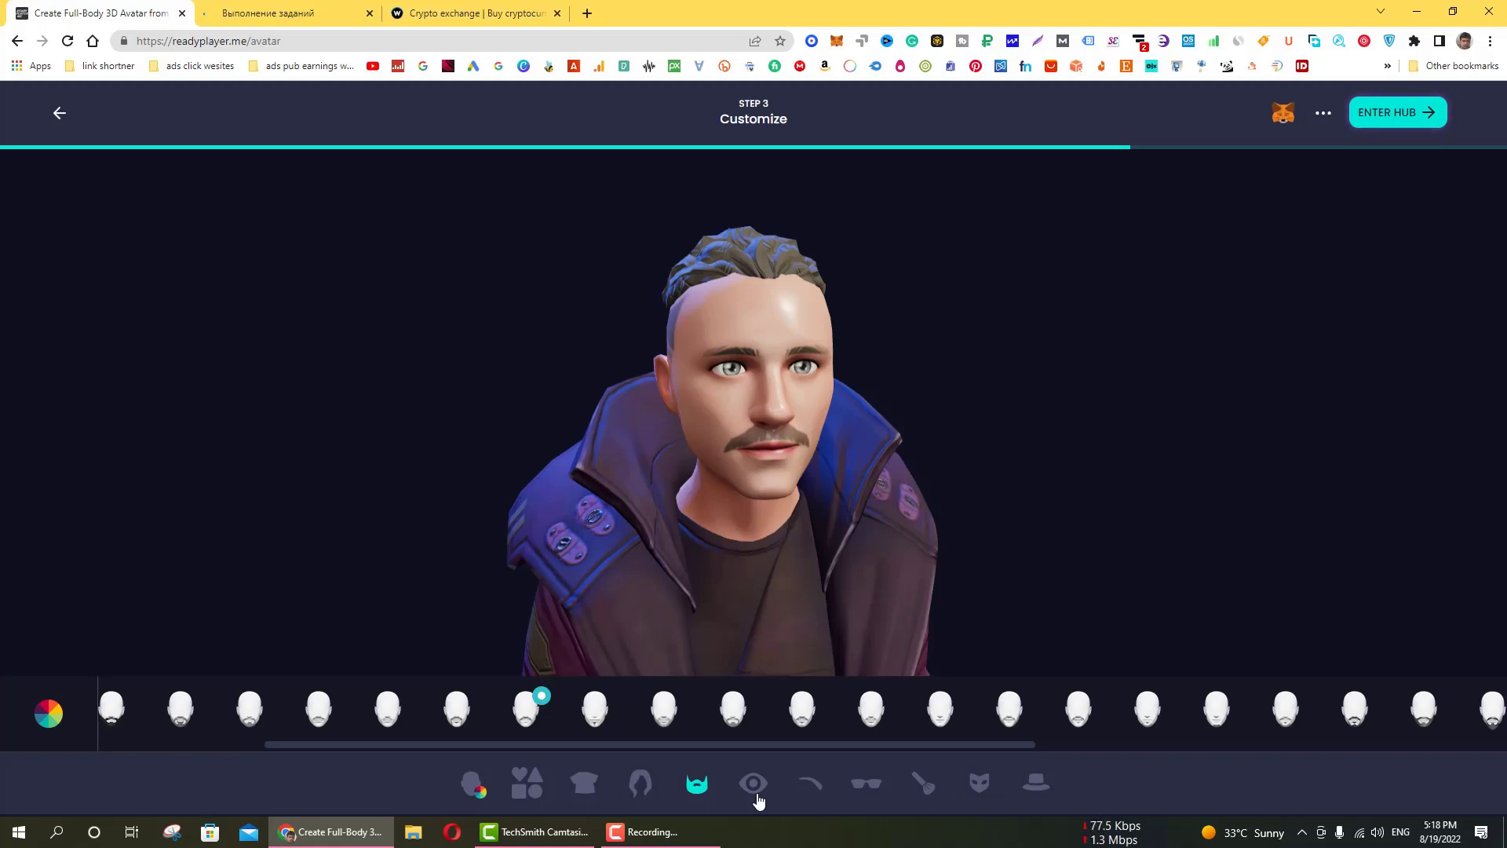
{"action": "left_click", "coordinate": [596, 710]}
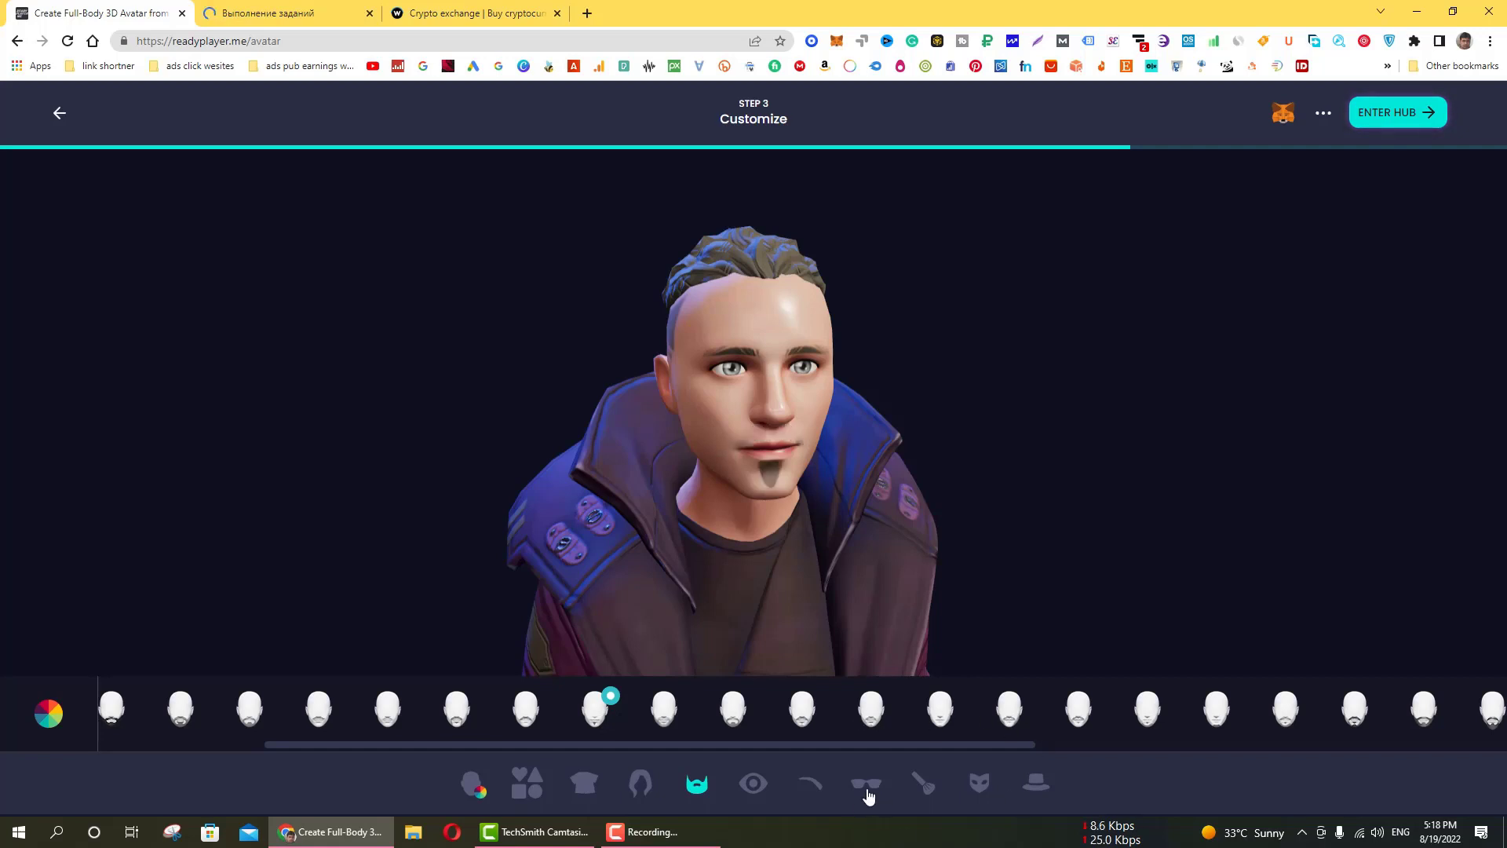
Step: Give the avatar the green slit-pupil eyes and the fourteenth eyebrow style
{"action": "left_click", "coordinate": [755, 785]}
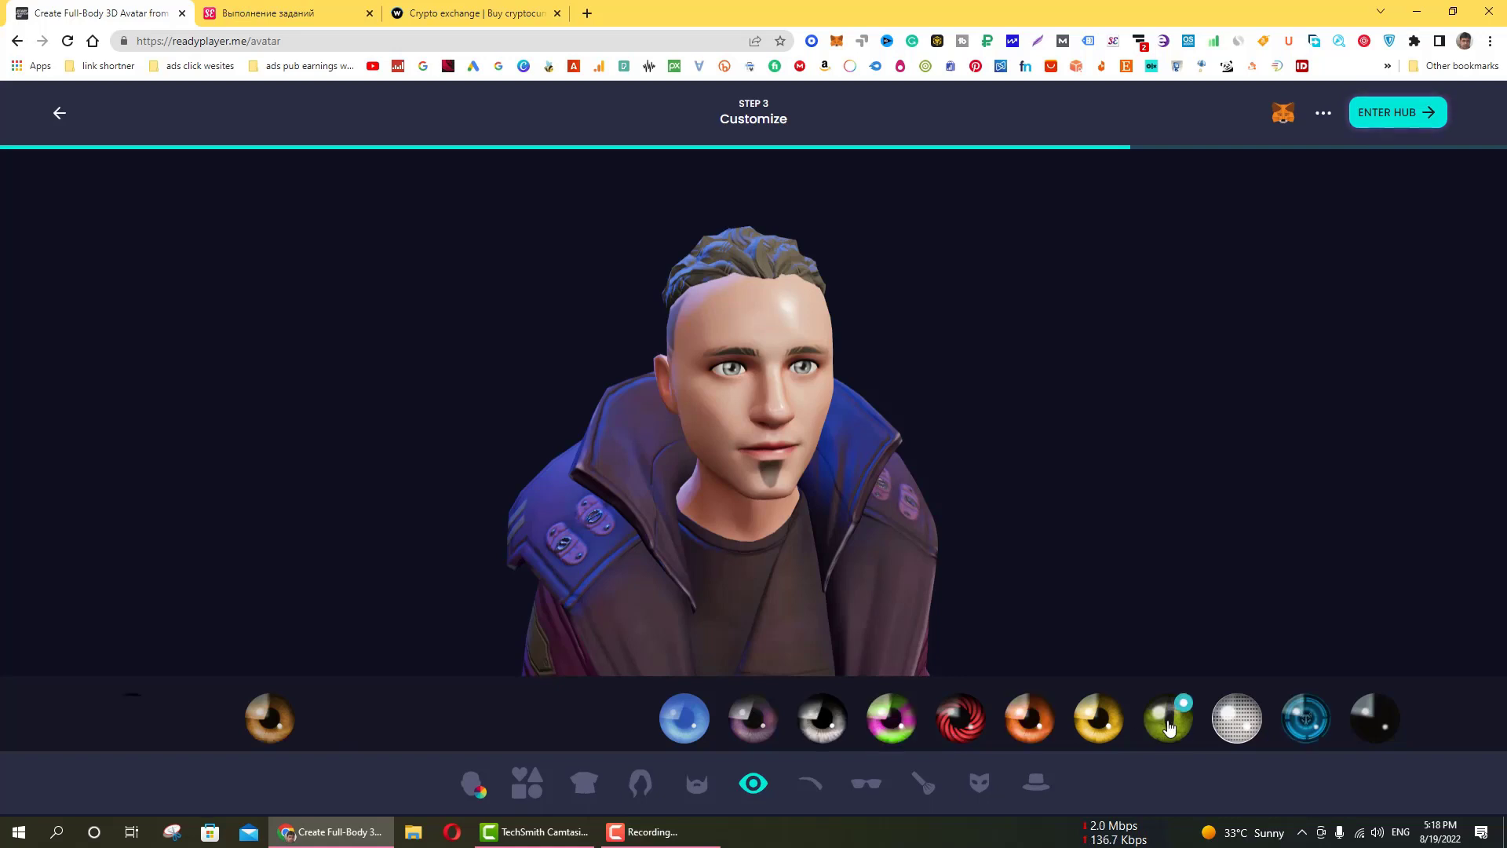
{"action": "left_click", "coordinate": [817, 787]}
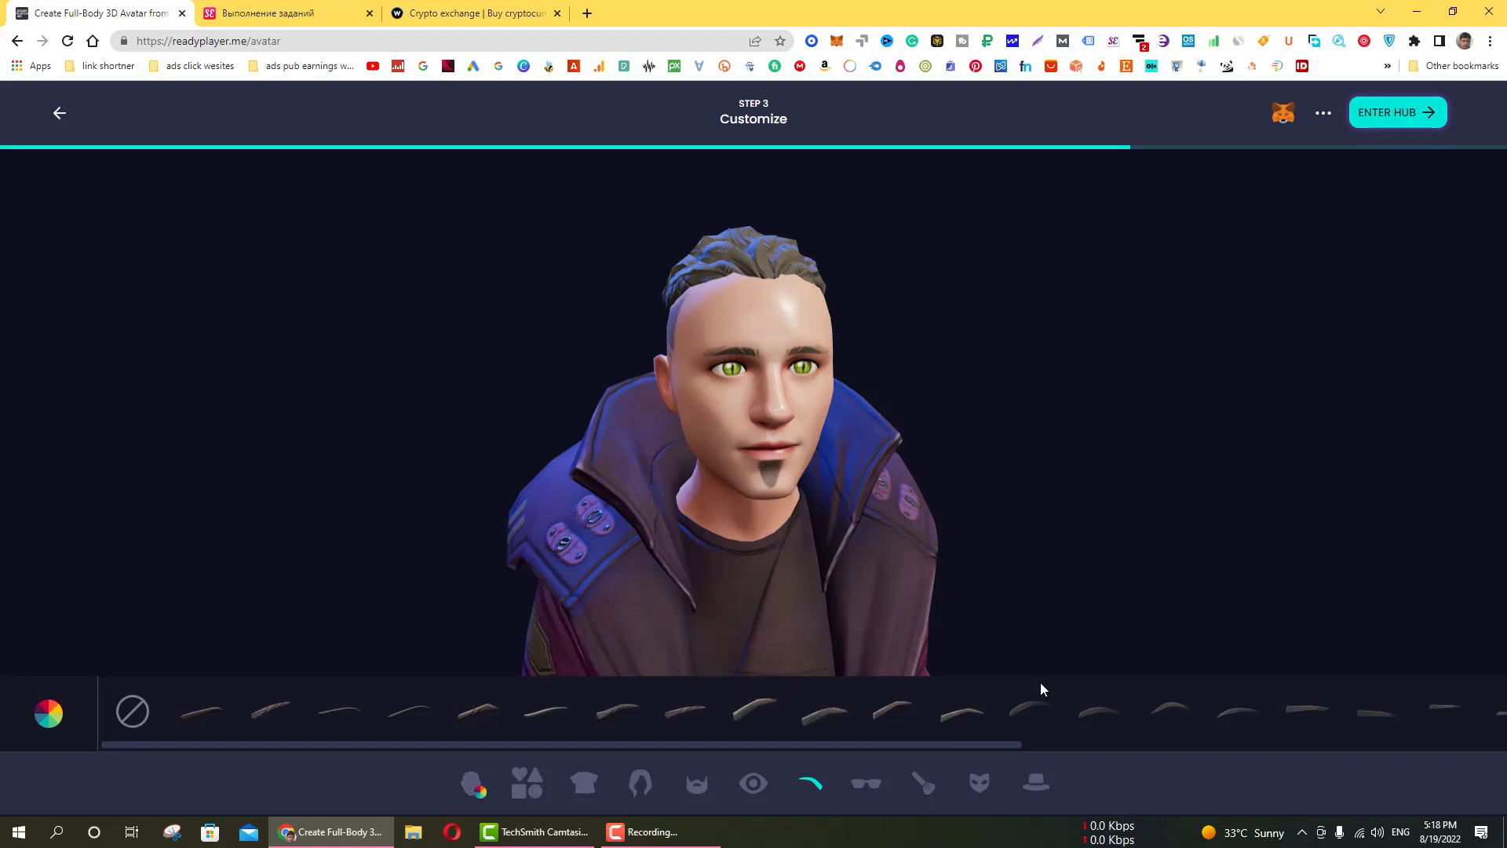
{"action": "left_click", "coordinate": [1099, 716]}
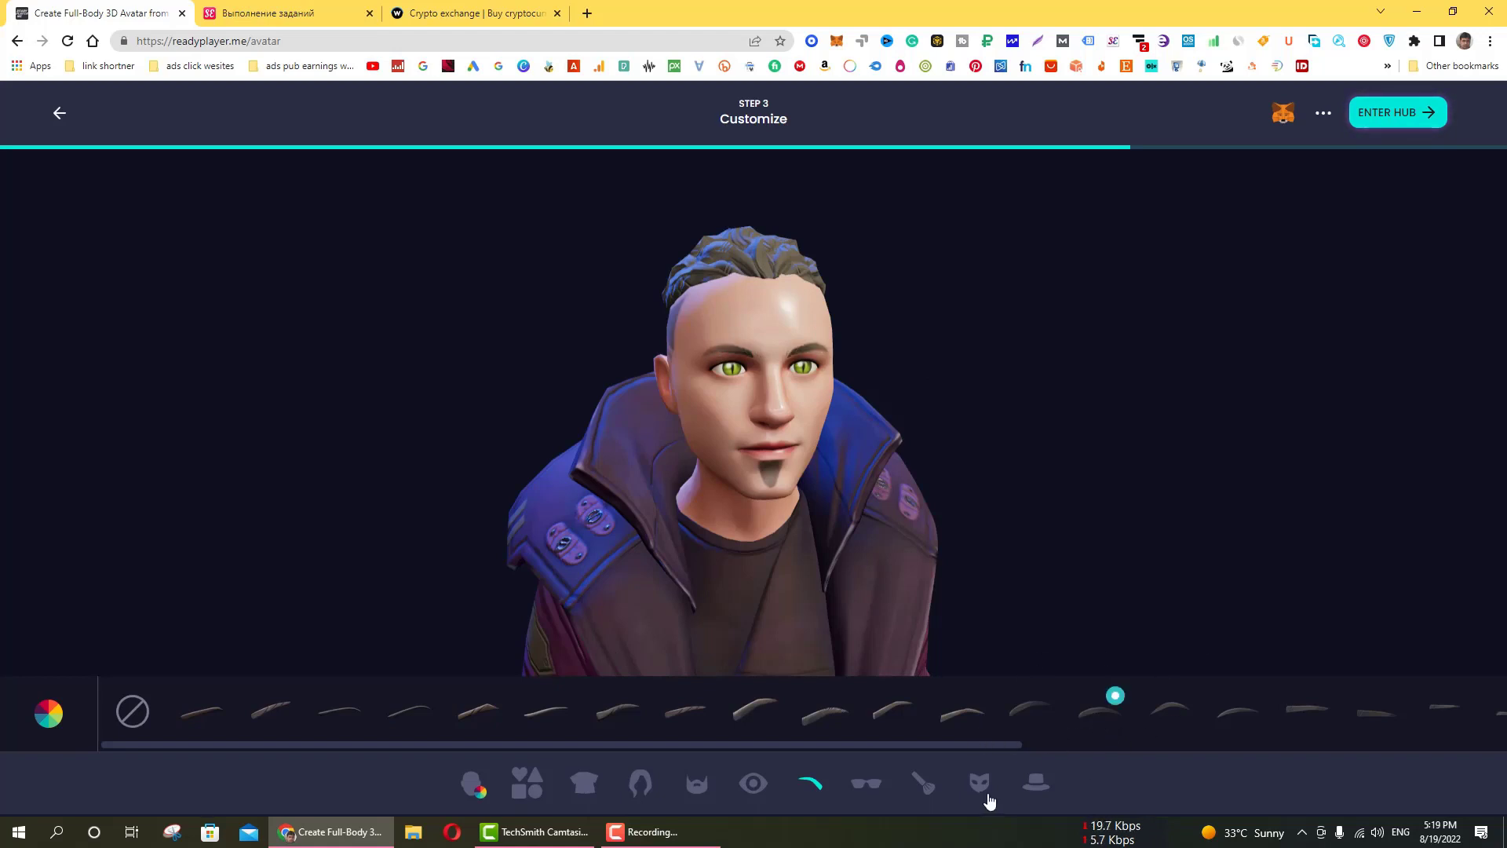
Step: Try the round tortoiseshell glasses and the orange-tinted aviators on the avatar, and set the eyewear back to none
{"action": "left_click", "coordinate": [867, 782]}
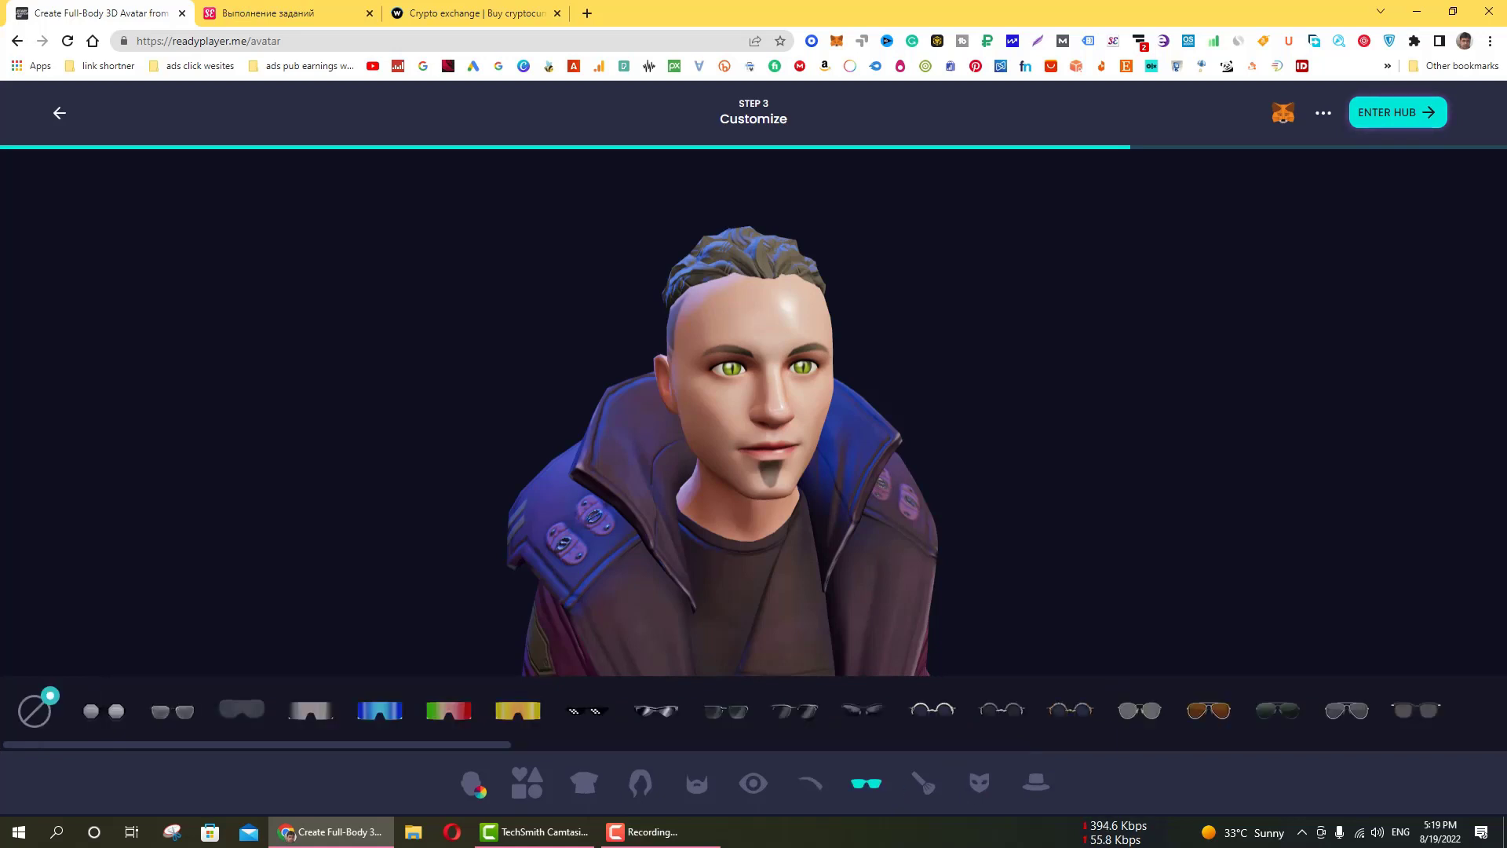
{"action": "left_click", "coordinate": [1078, 714]}
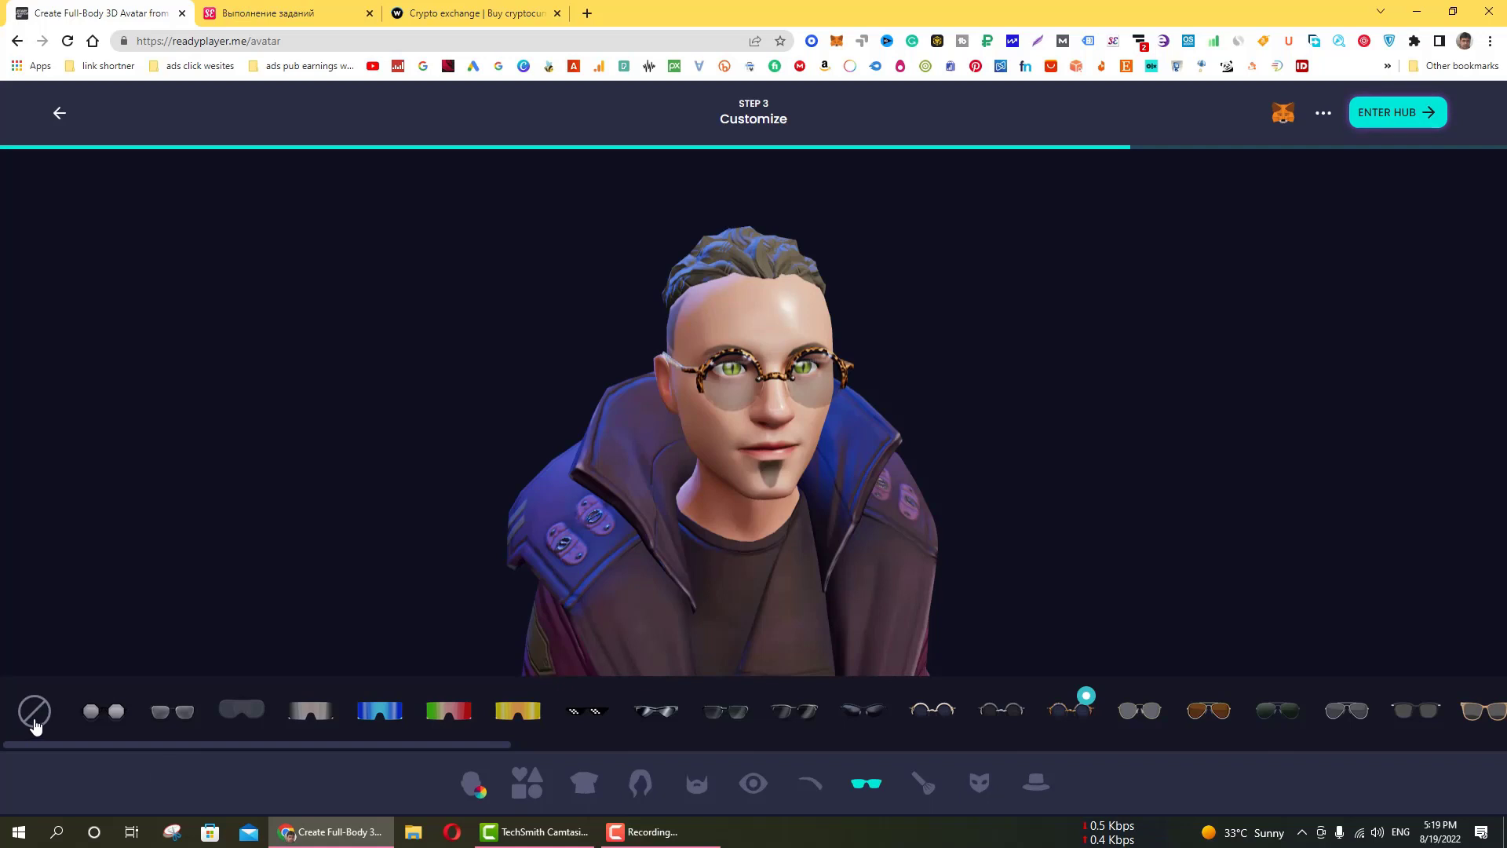
{"action": "left_click", "coordinate": [1209, 713]}
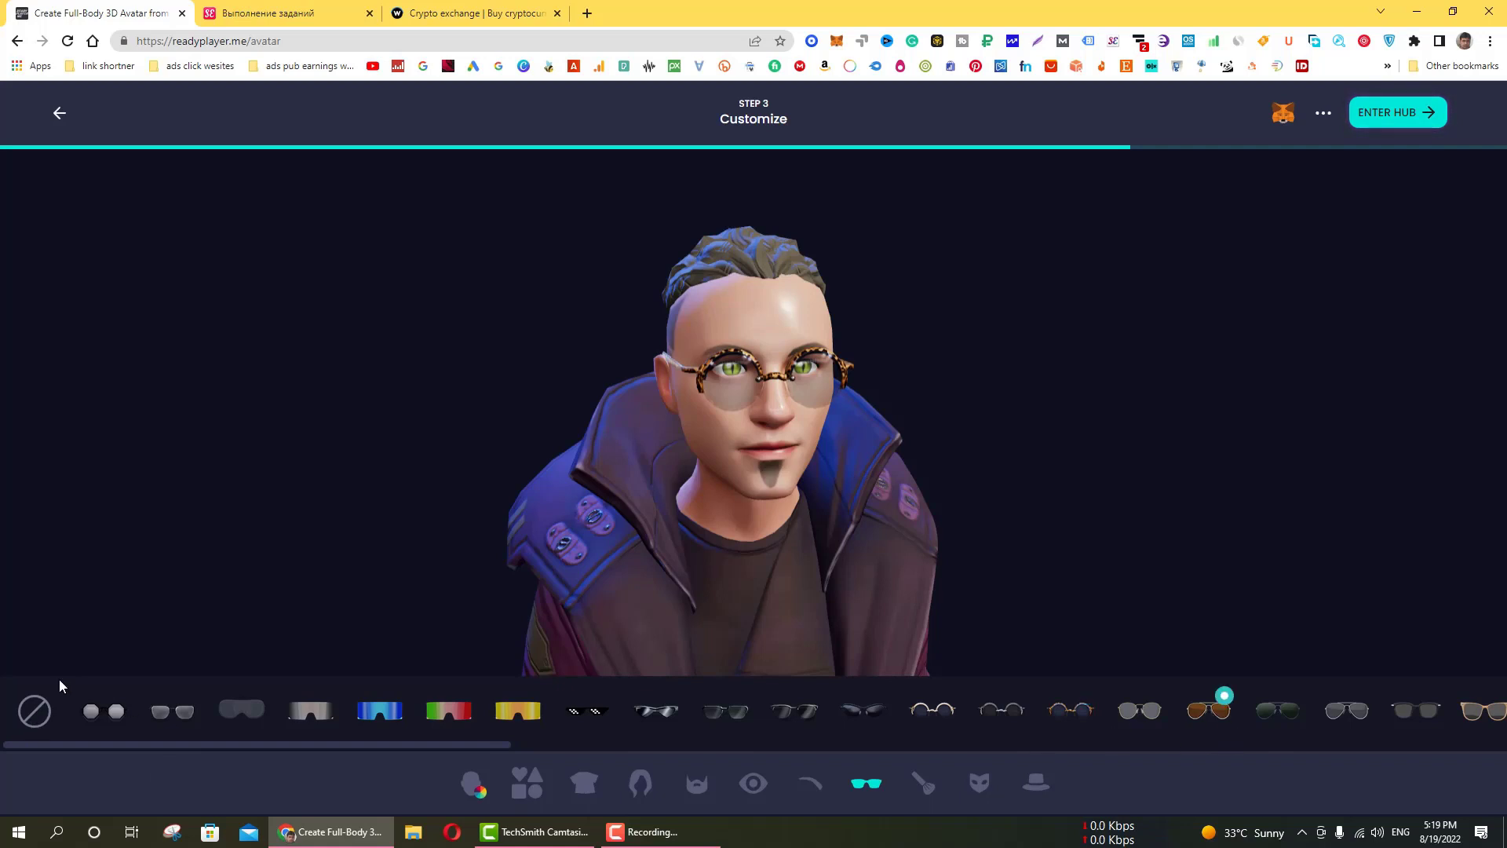
{"action": "left_click", "coordinate": [35, 712]}
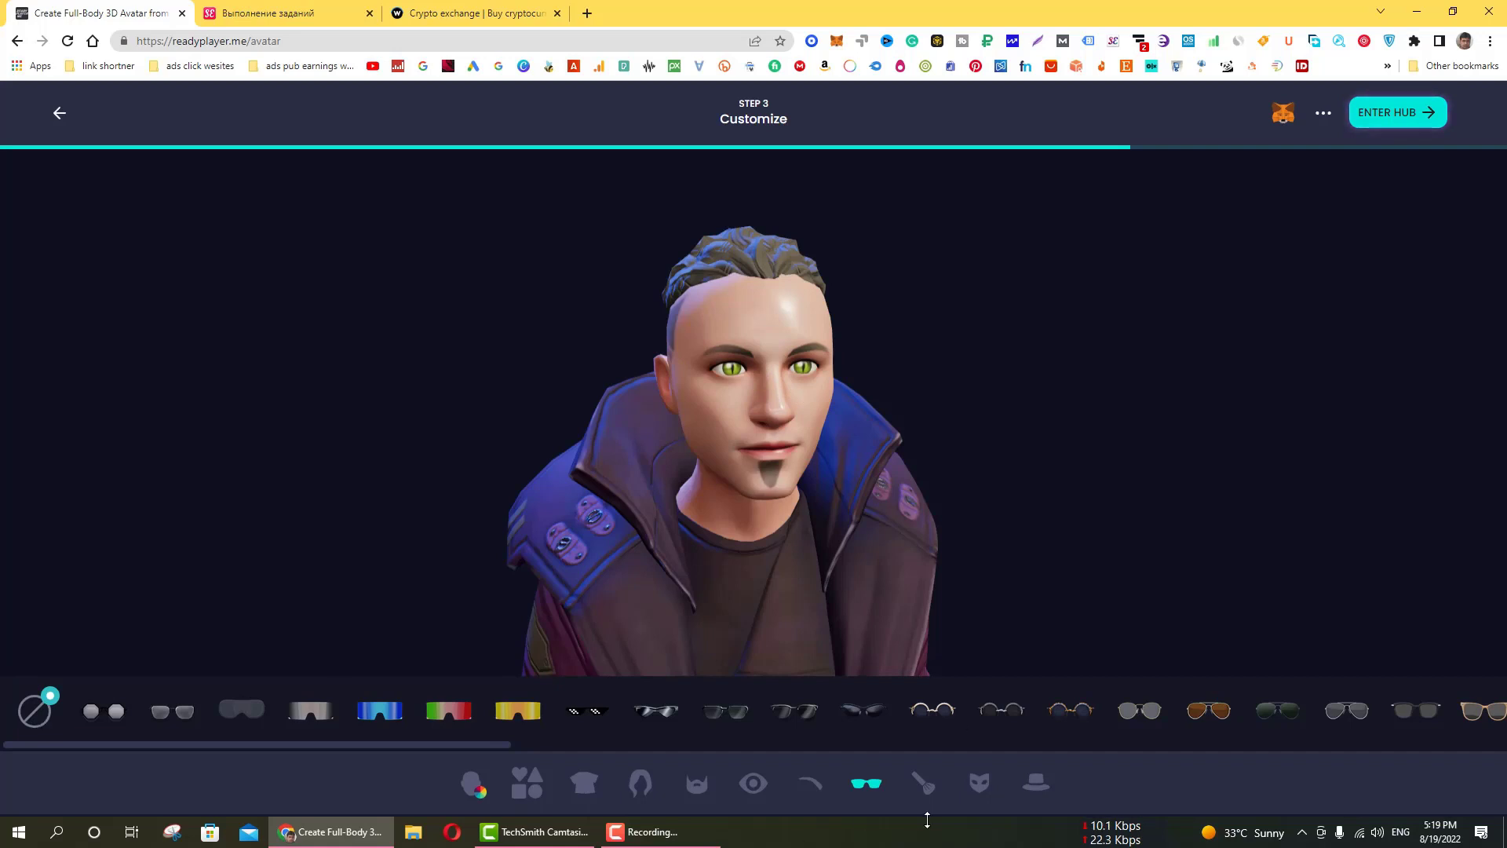
Step: Try the black eye-mask makeup and the tribal face tattoo on the avatar, and apply the face tattoos with "69" on the forehead
{"action": "left_click", "coordinate": [925, 791]}
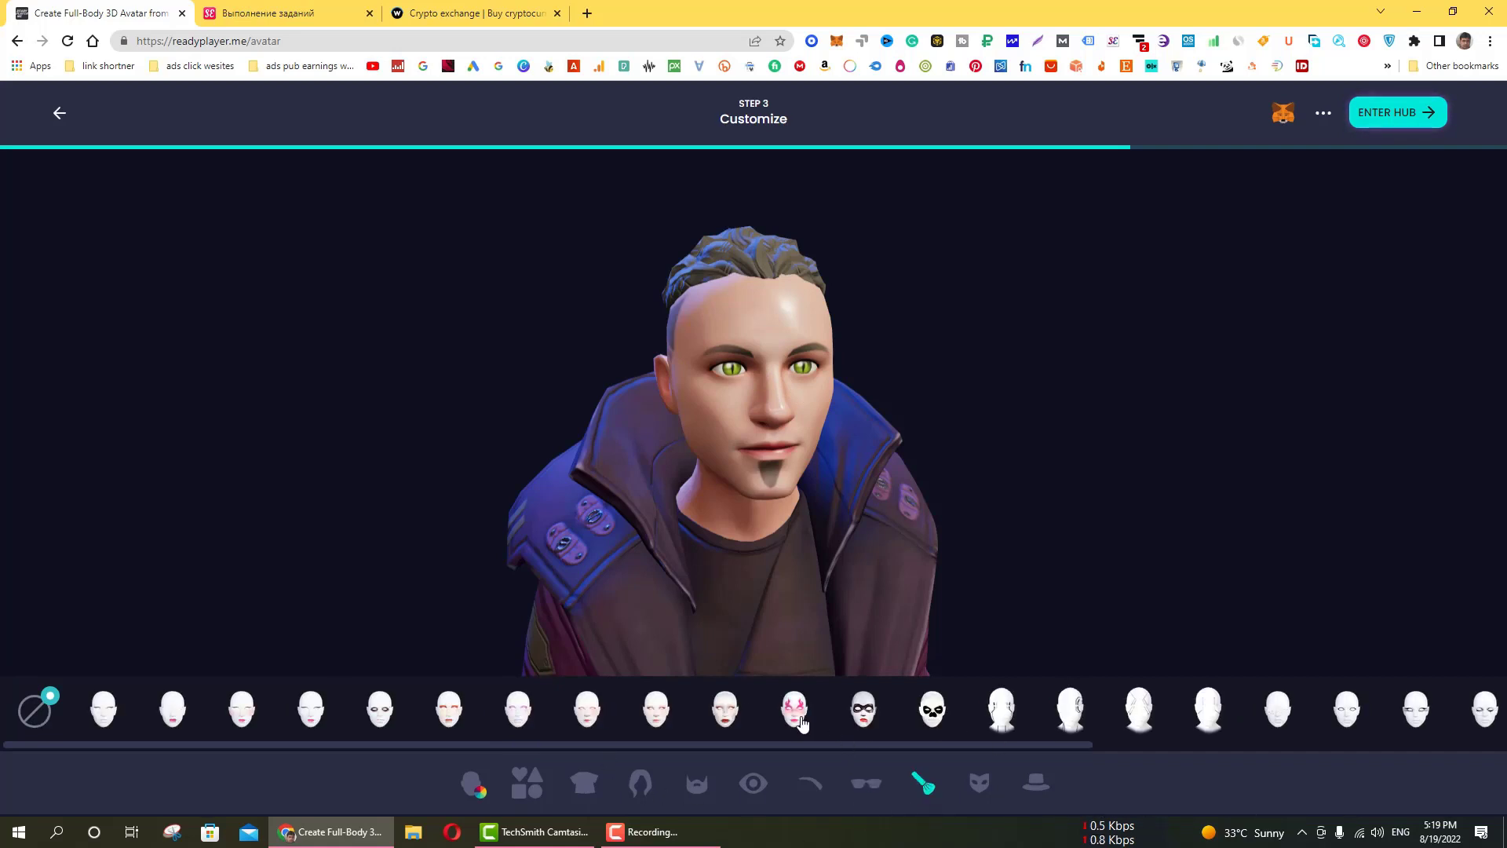
{"action": "left_click", "coordinate": [863, 715]}
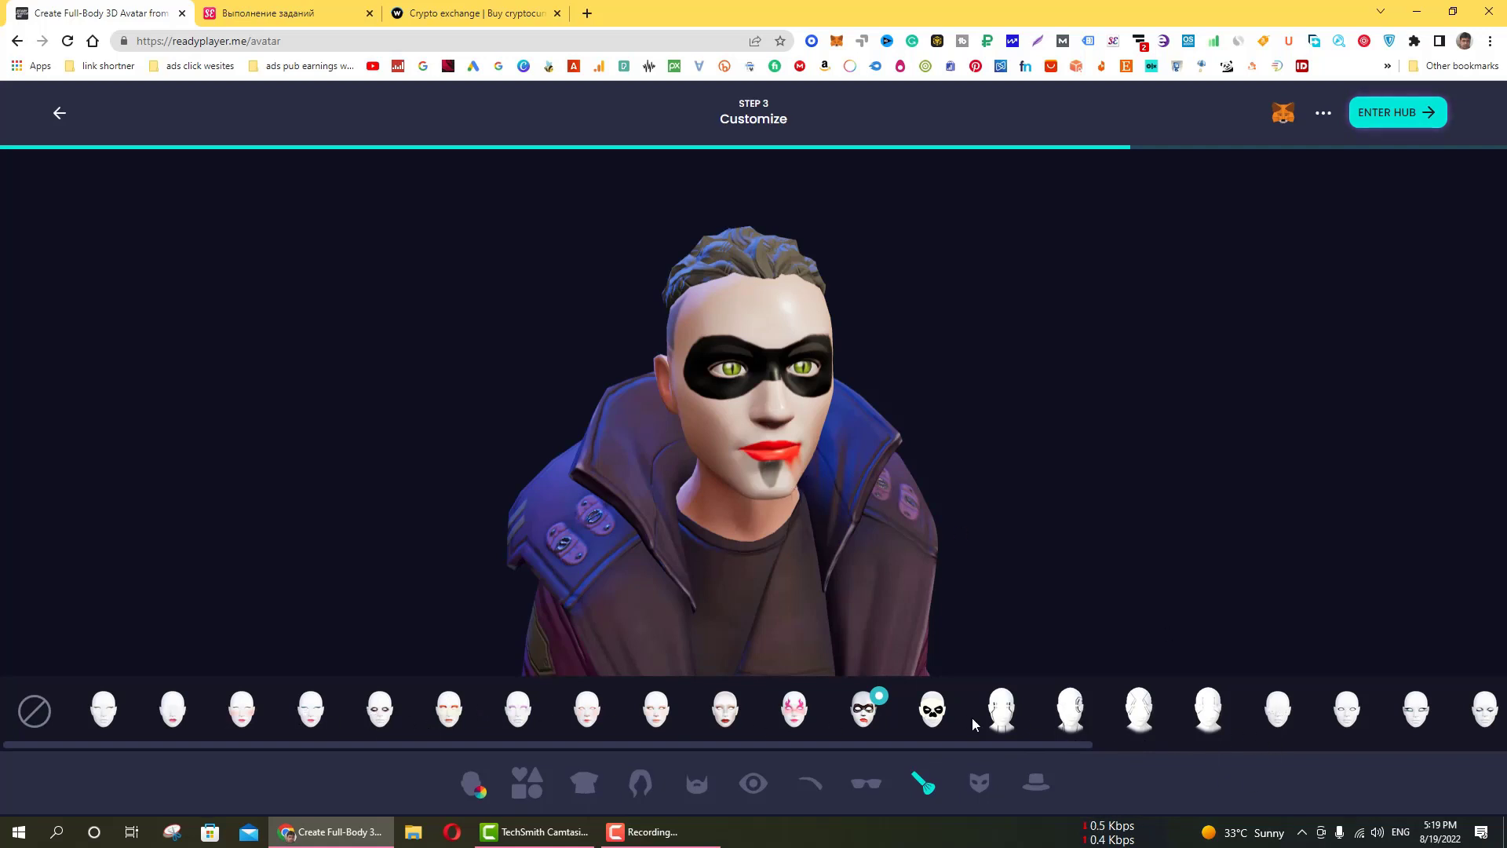
{"action": "left_click_drag", "start_coordinate": [922, 747], "coordinate": [1348, 747]}
{"action": "left_click", "coordinate": [1400, 710]}
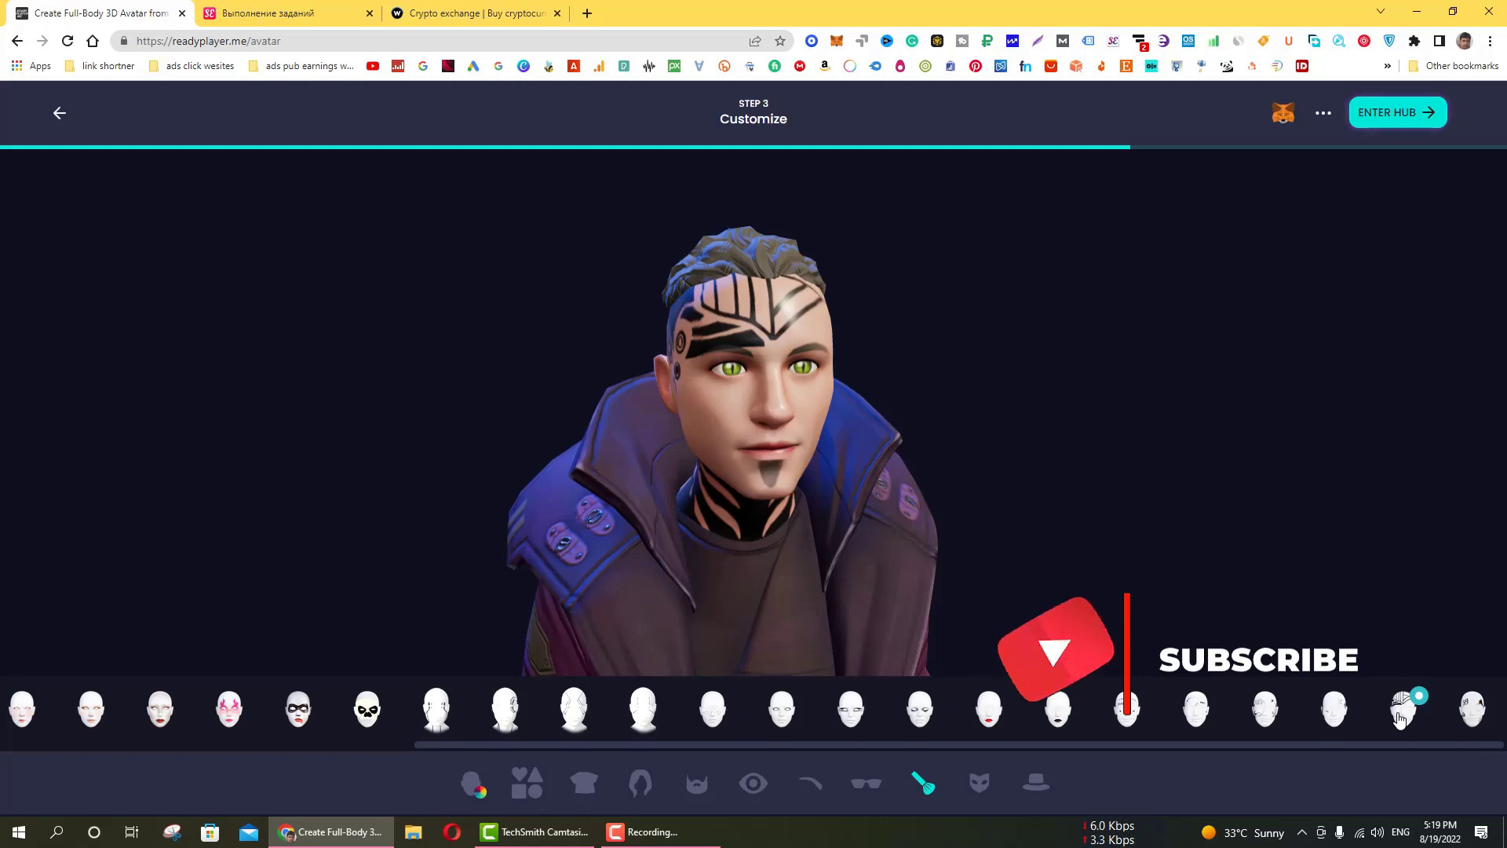
{"action": "left_click", "coordinate": [1472, 714]}
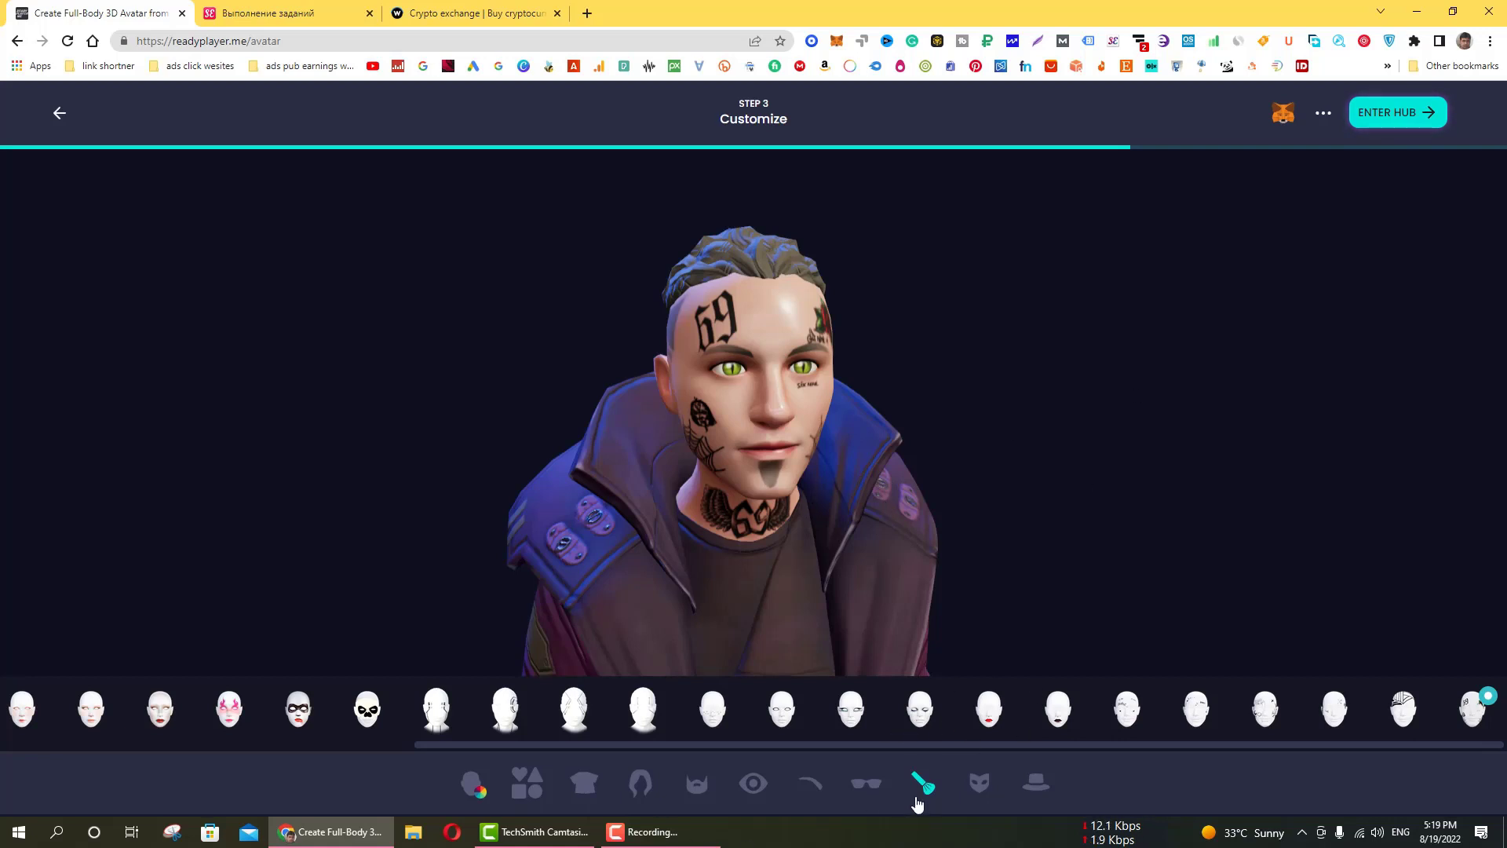
Step: Try the red-and-white fox mask and the yellow camouflage bandana on the avatar, and set the face mask back to none
{"action": "left_click", "coordinate": [979, 782]}
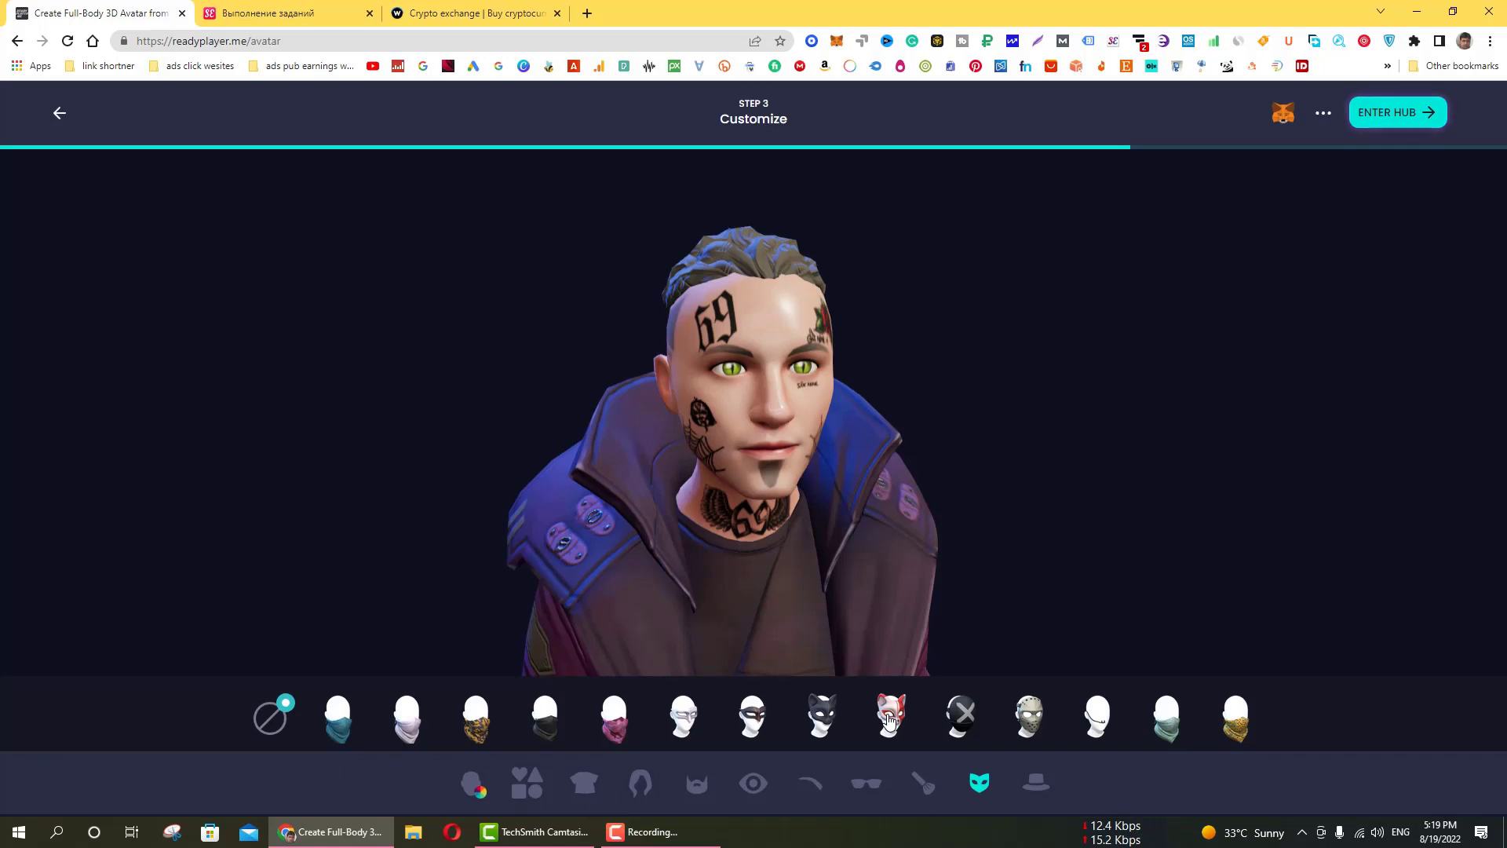
{"action": "left_click", "coordinate": [899, 716]}
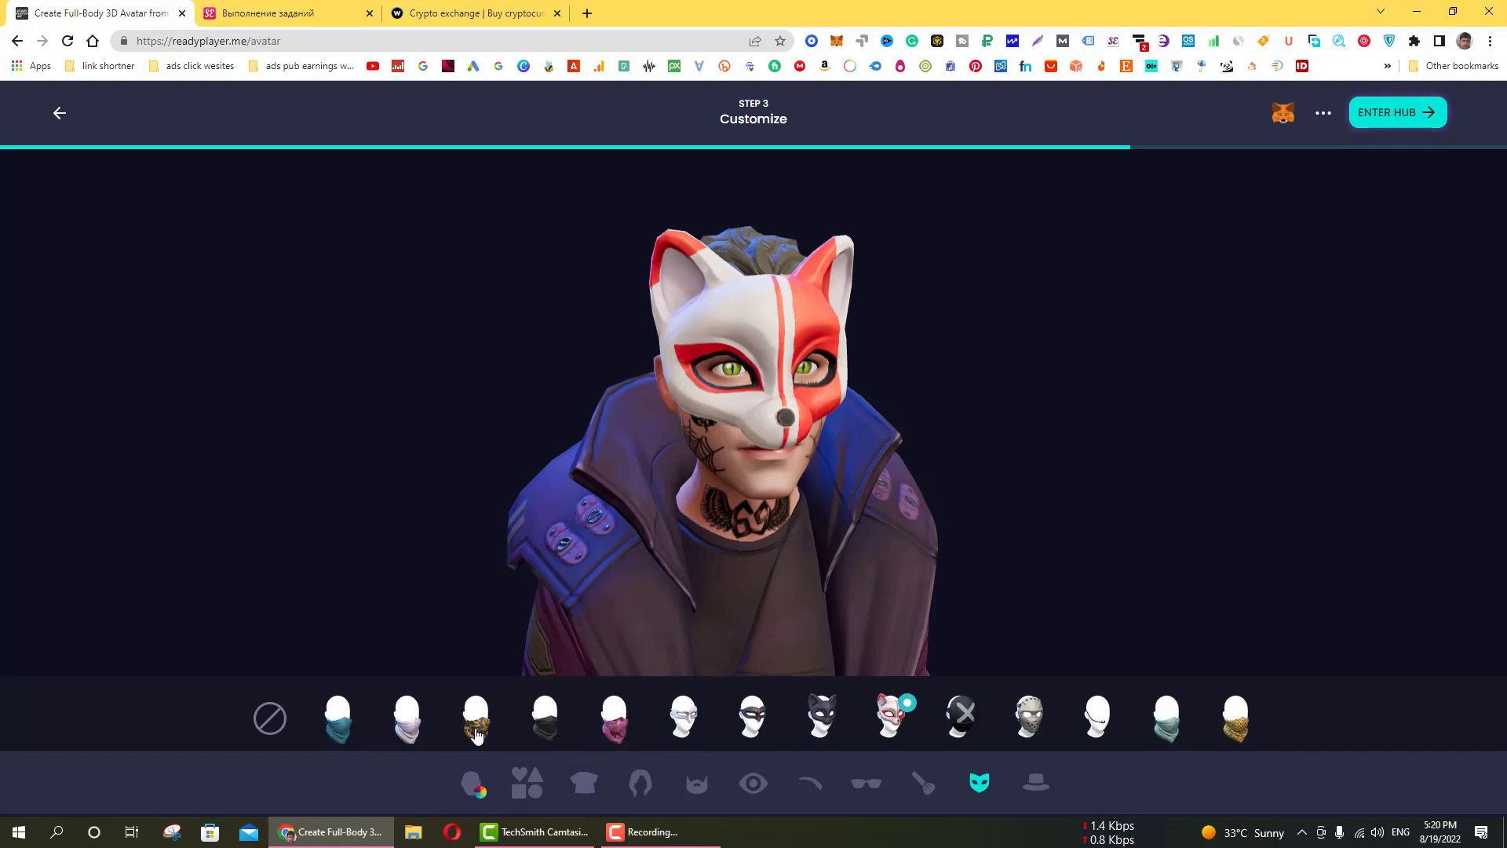
{"action": "left_click", "coordinate": [476, 734]}
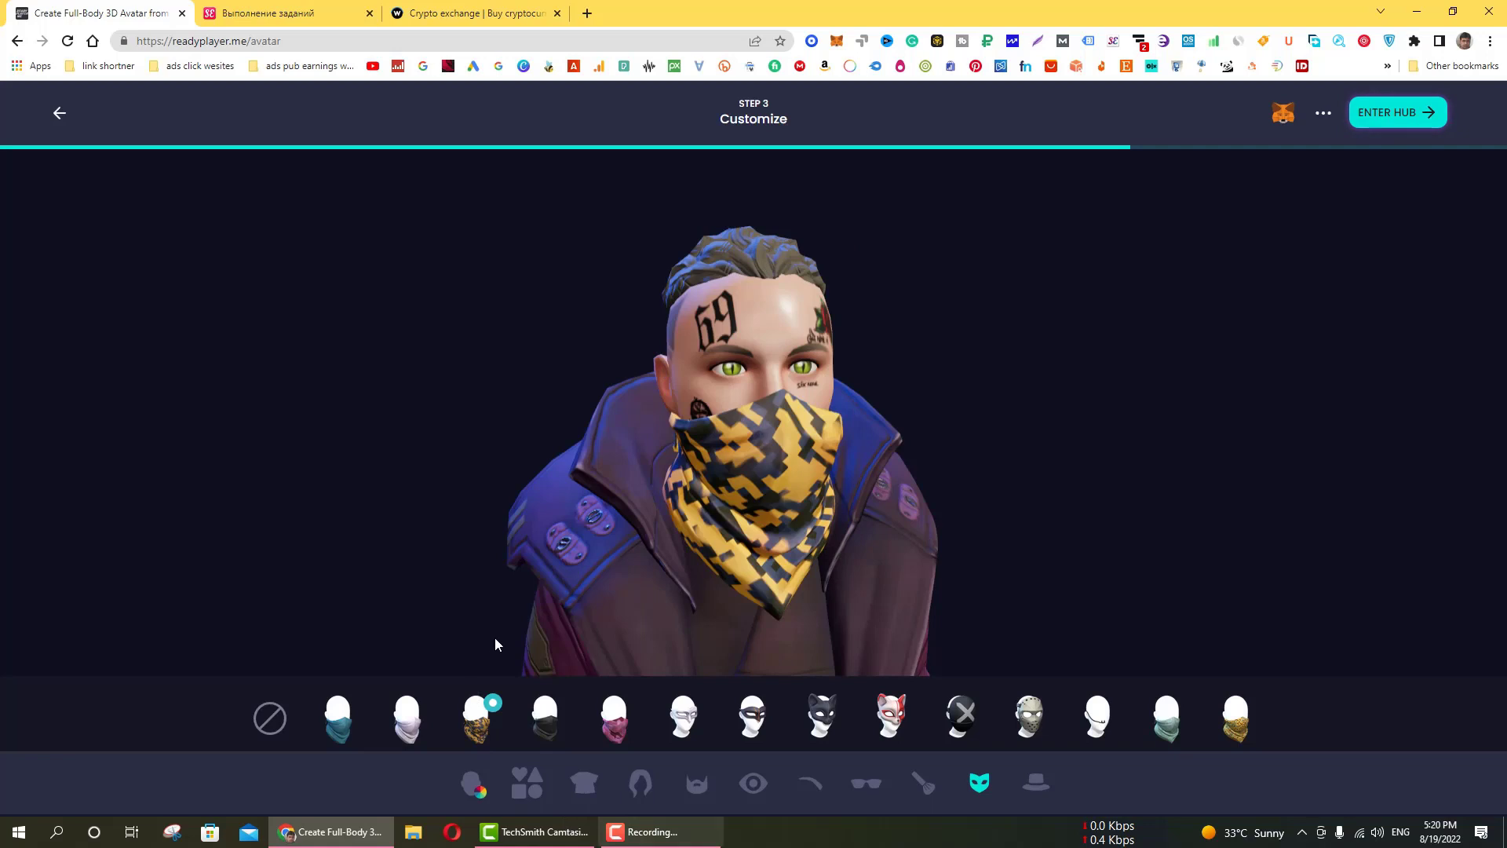
{"action": "left_click", "coordinate": [270, 716]}
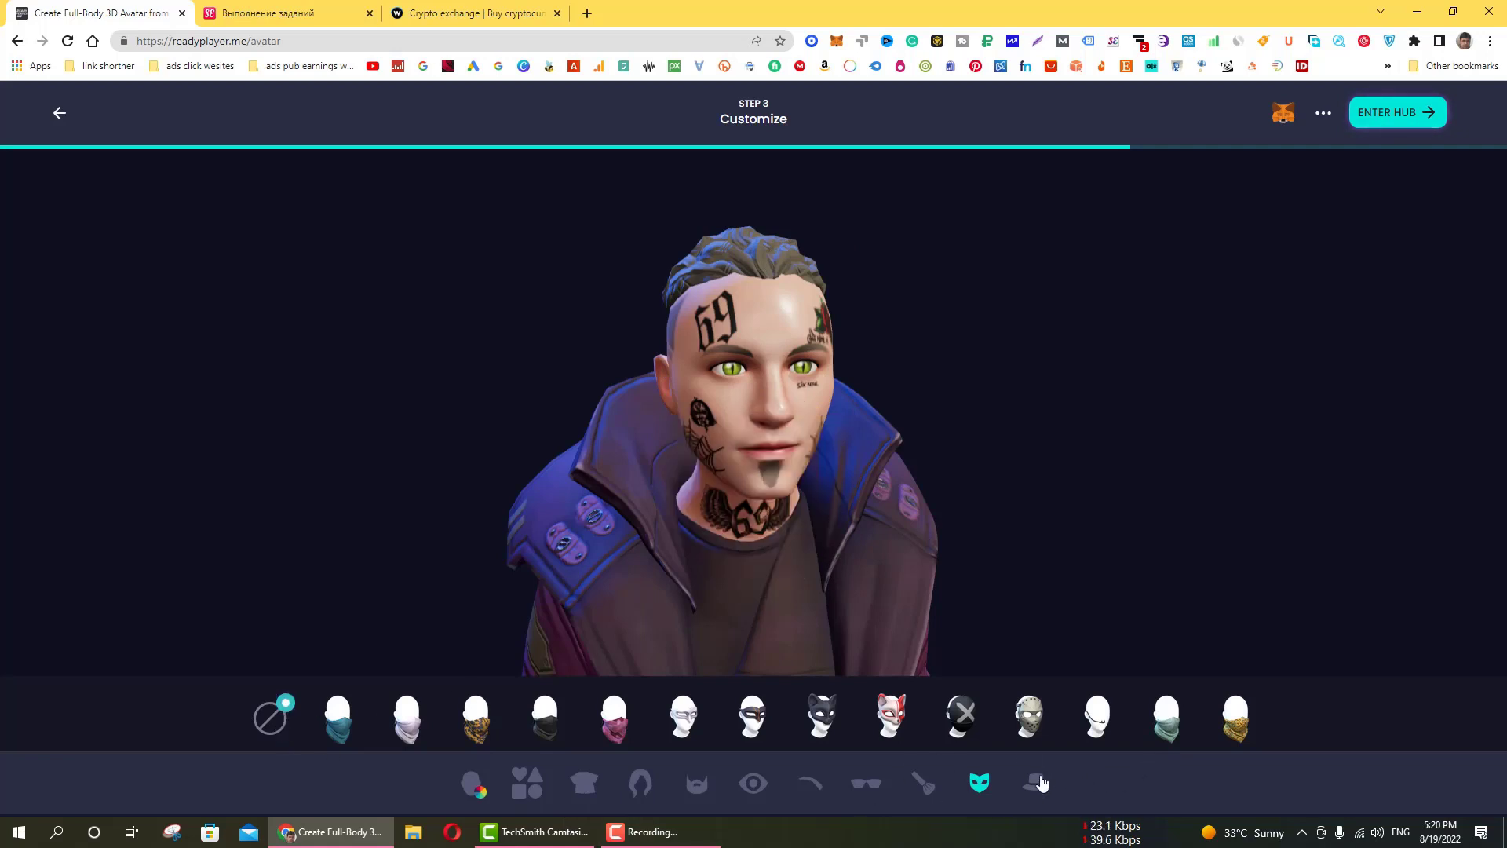
Step: Try the tan baseball cap and the red-and-white racing helmet on the avatar, and set the headwear back to none
{"action": "left_click", "coordinate": [1036, 782]}
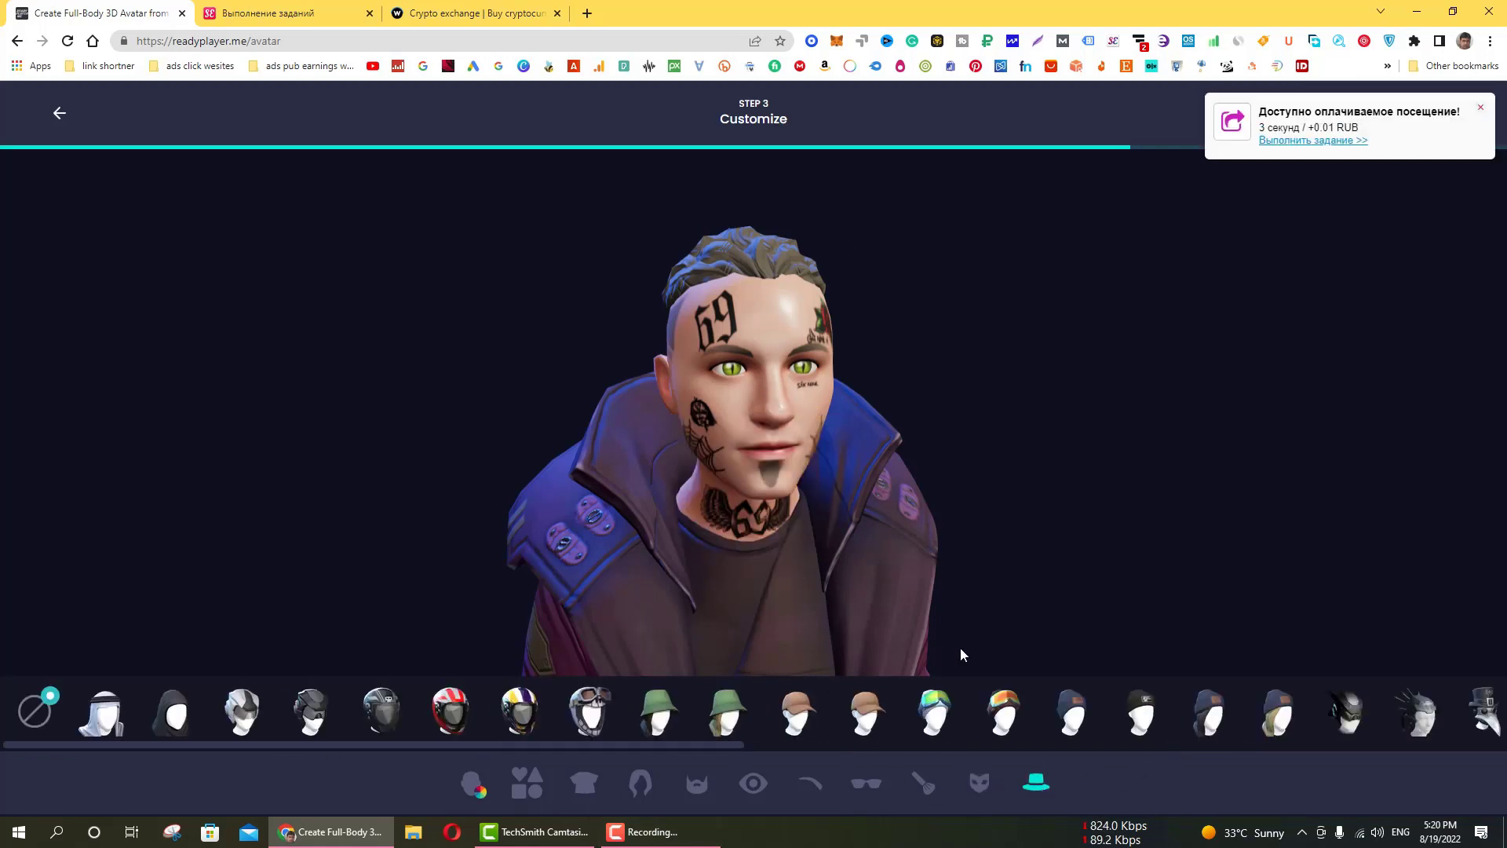
{"action": "left_click", "coordinate": [876, 714]}
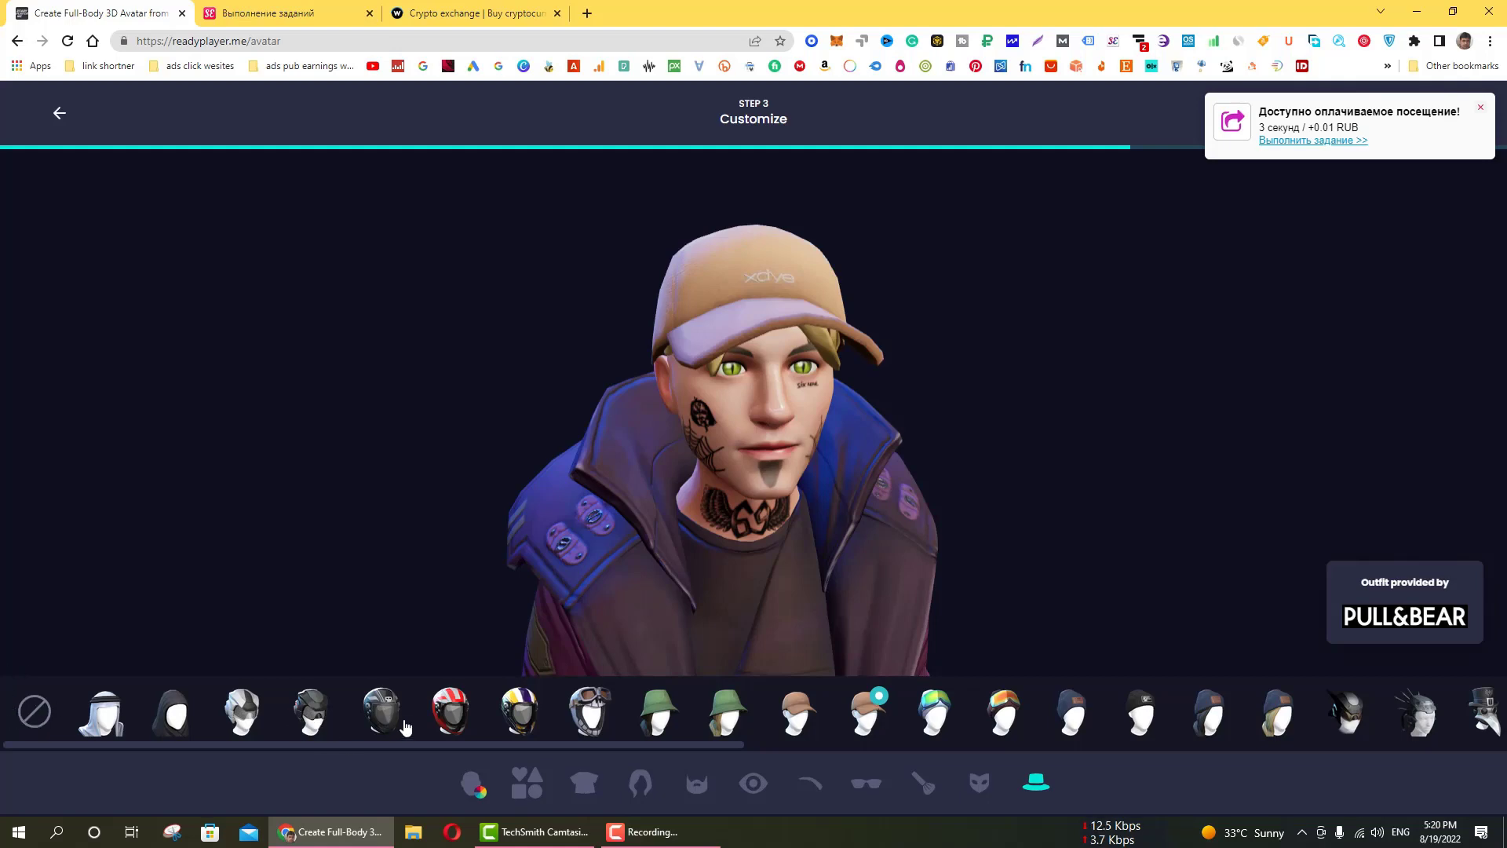
{"action": "left_click", "coordinate": [446, 720]}
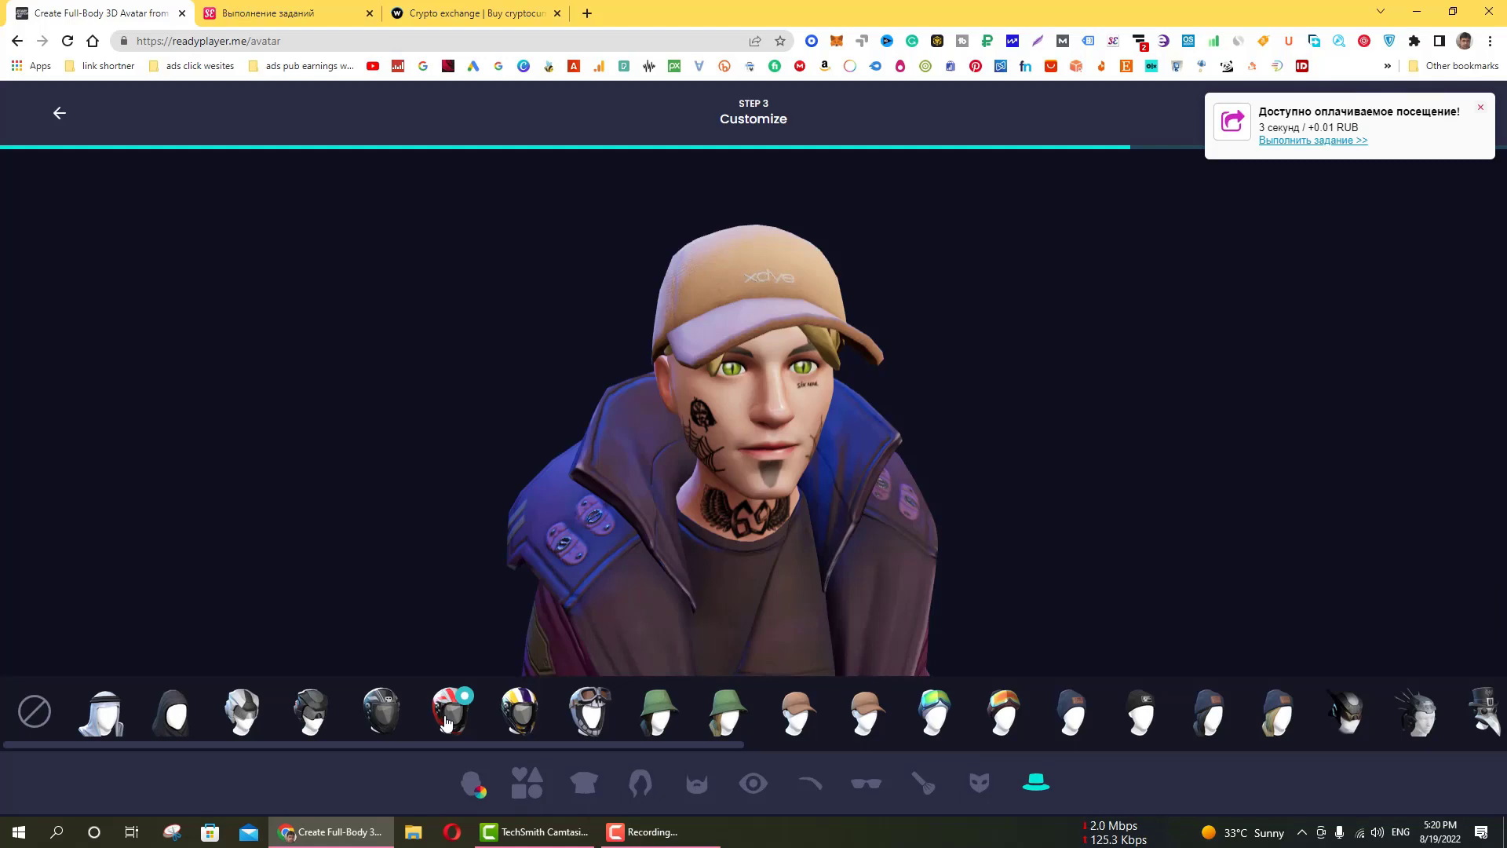
{"action": "left_click_drag", "start_coordinate": [526, 746], "coordinate": [992, 745]}
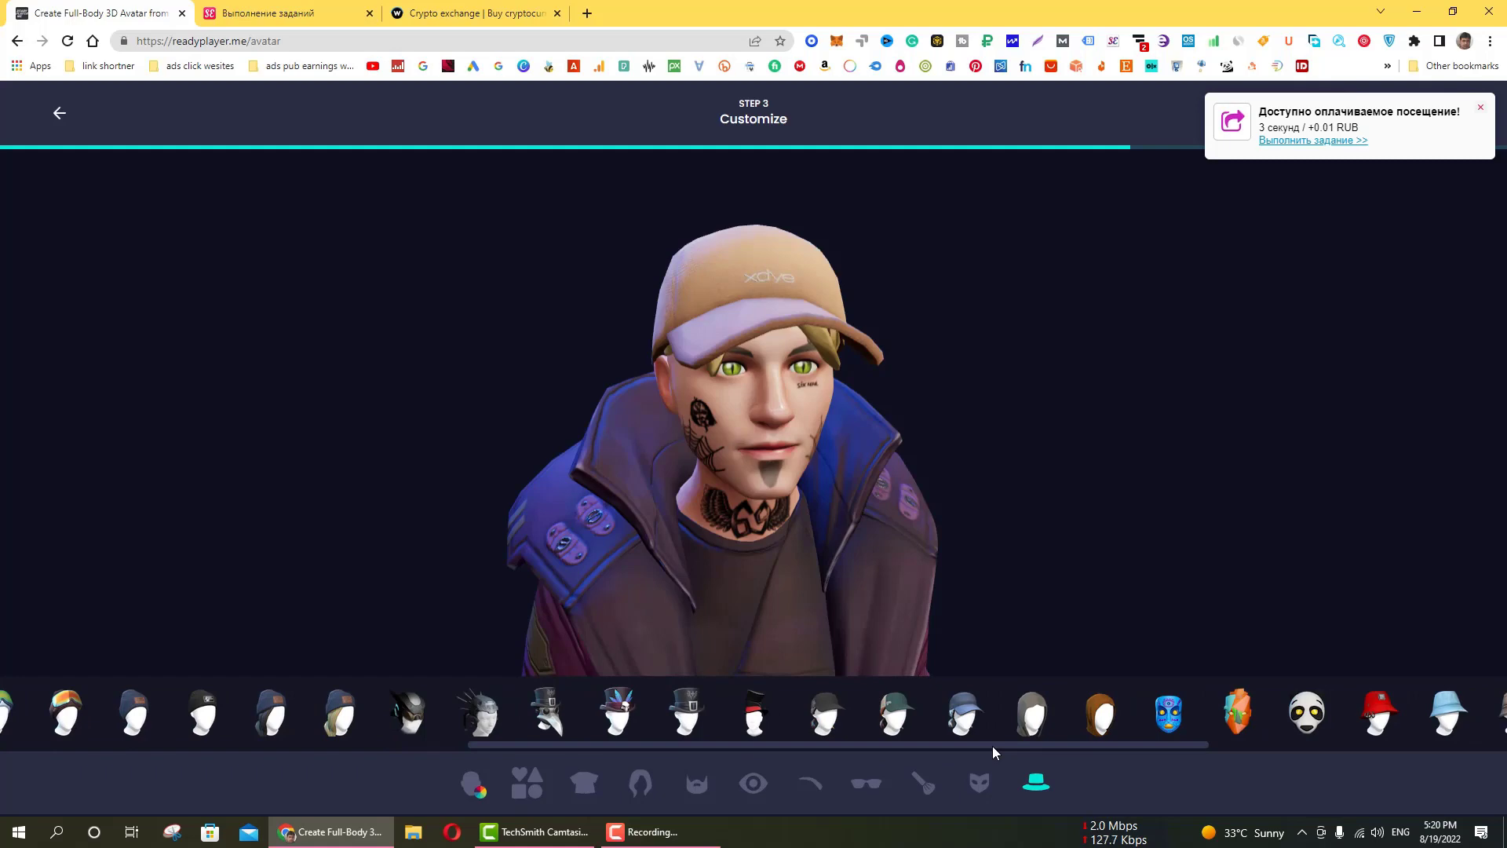
{"action": "left_click_drag", "start_coordinate": [992, 746], "coordinate": [661, 746]}
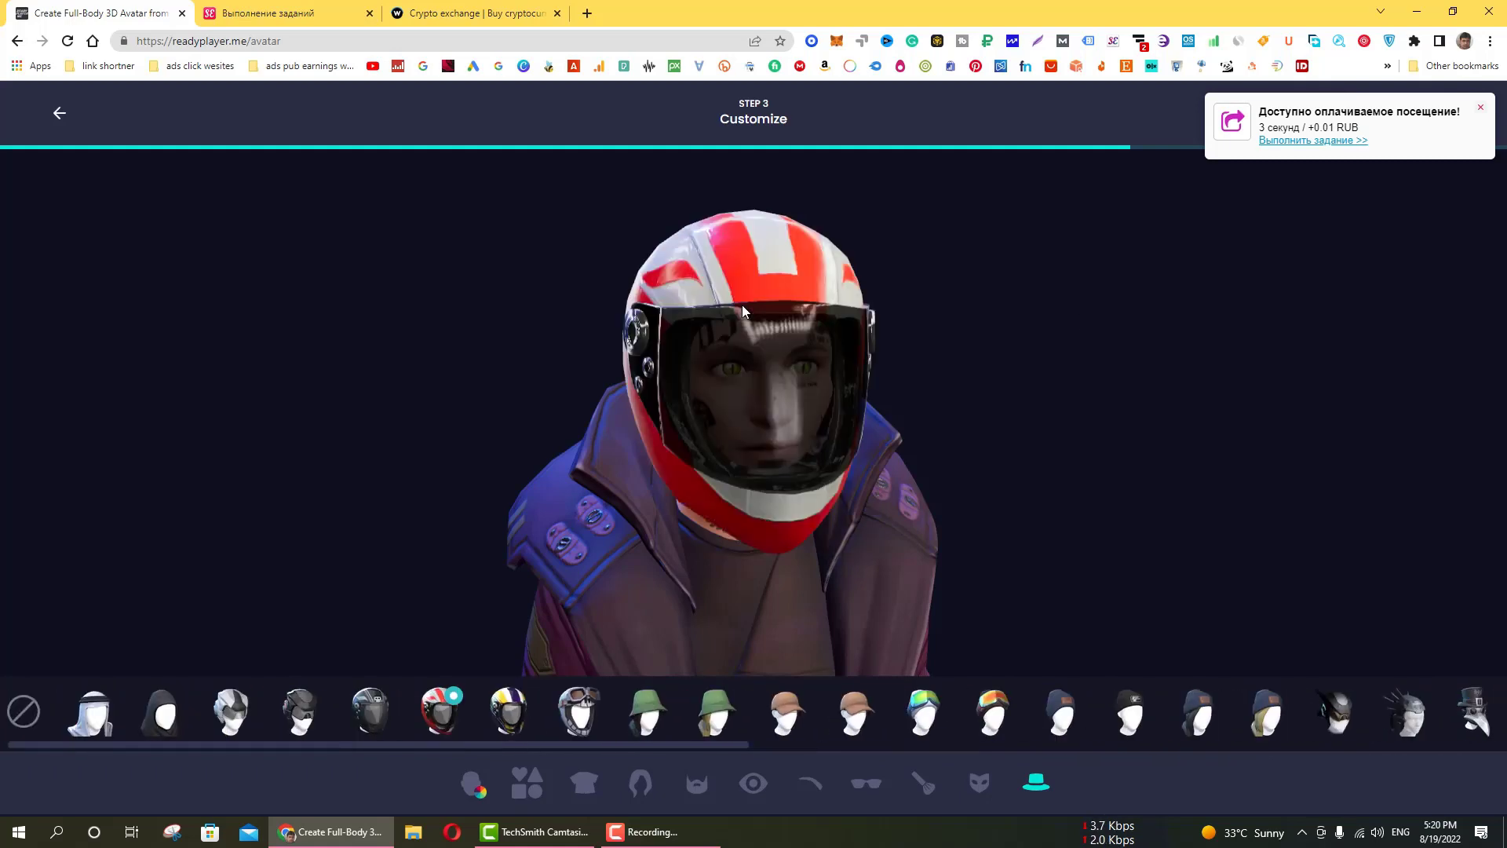
{"action": "left_click", "coordinate": [30, 719]}
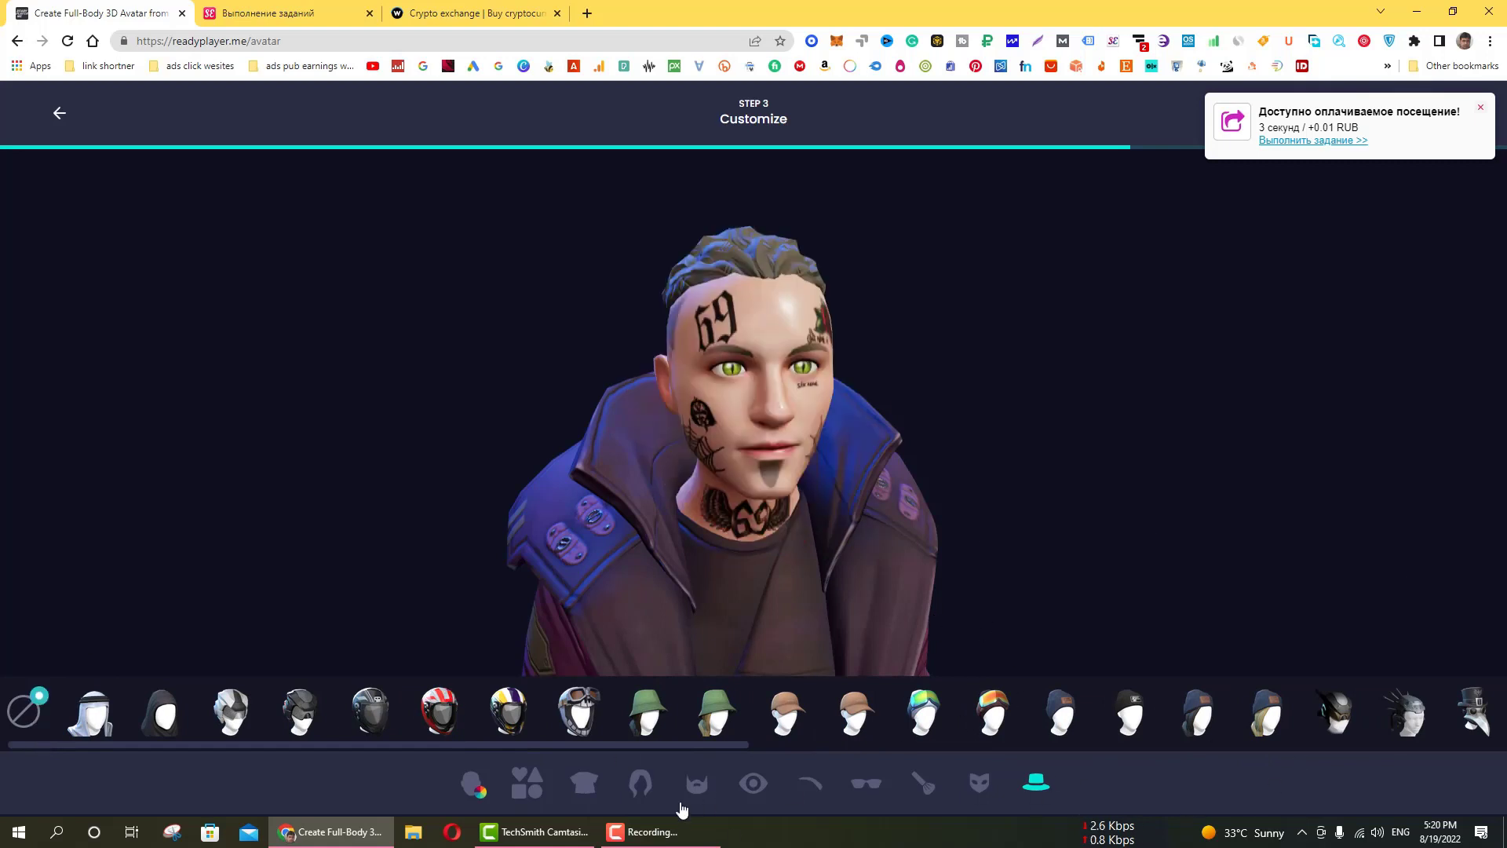
Step: Dress the avatar in the beige suit with purple waistcoat, bow tie and rose, and dismiss the paid-visit notification
{"action": "left_click", "coordinate": [474, 787]}
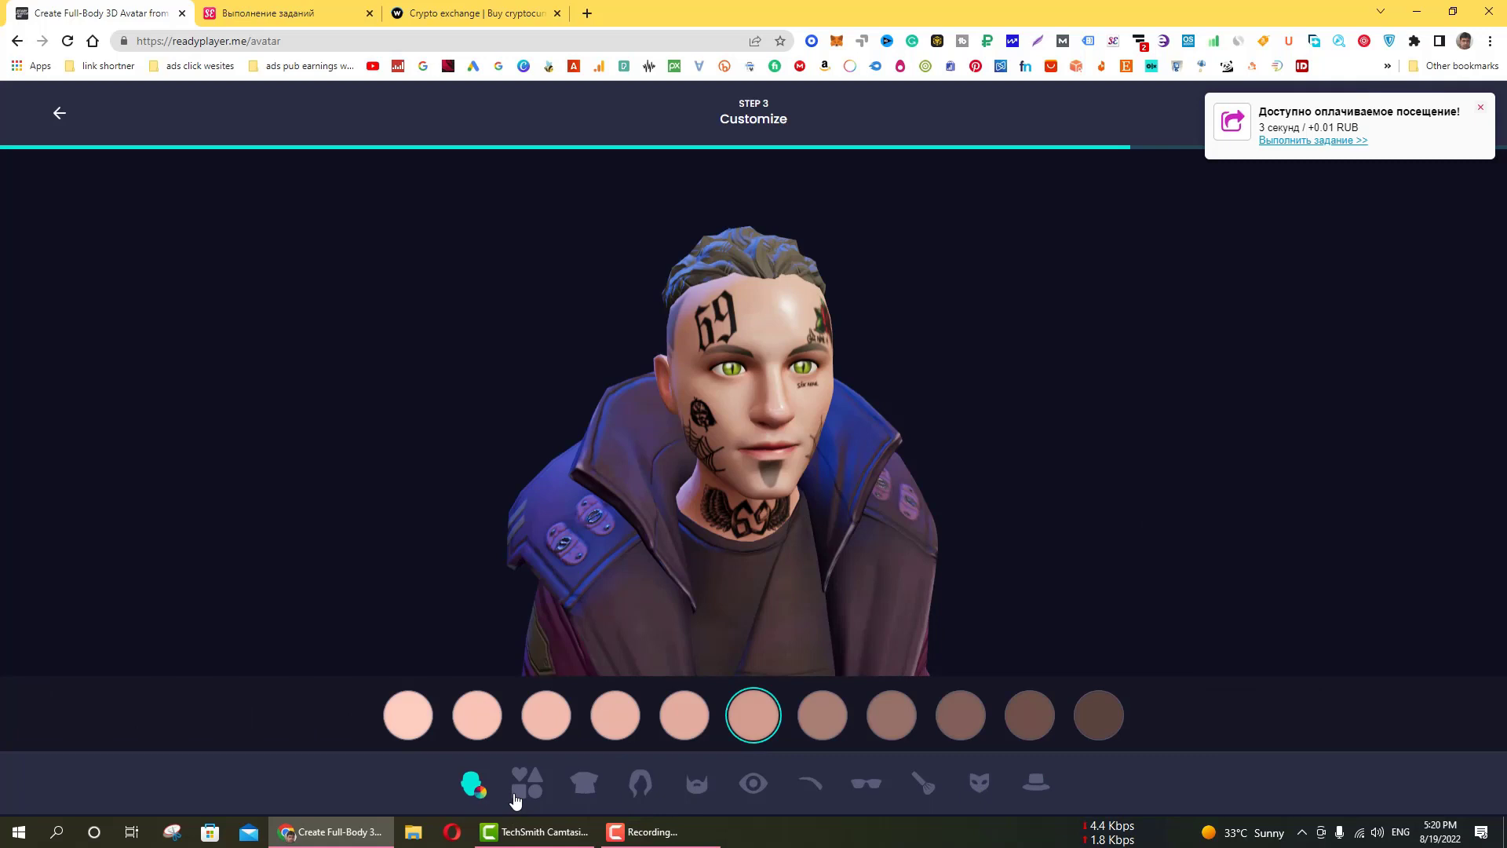
{"action": "left_click", "coordinate": [515, 796]}
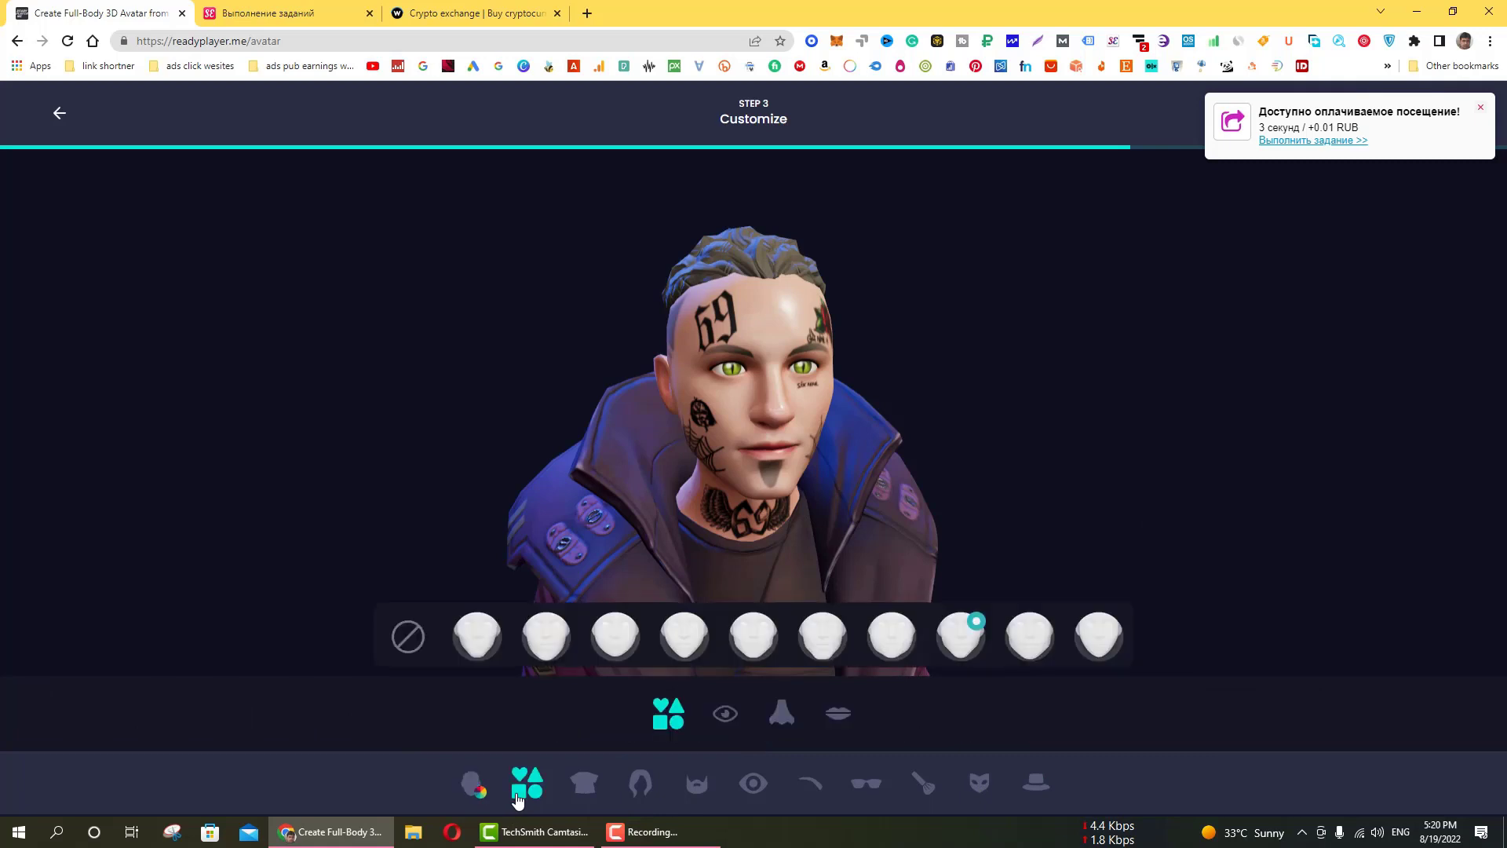
{"action": "left_click", "coordinate": [581, 797]}
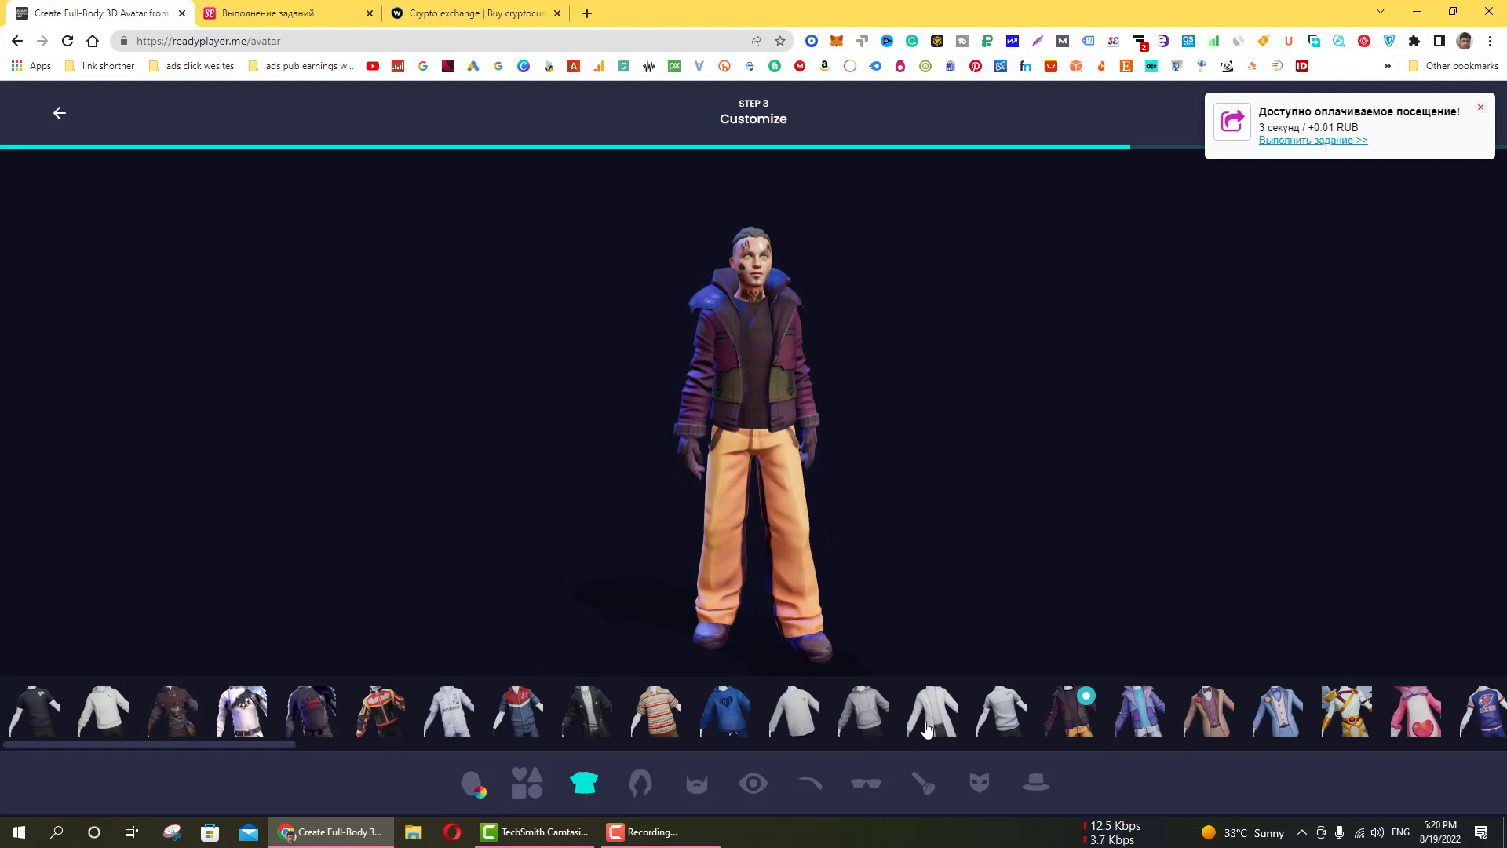
{"action": "left_click", "coordinate": [1204, 711]}
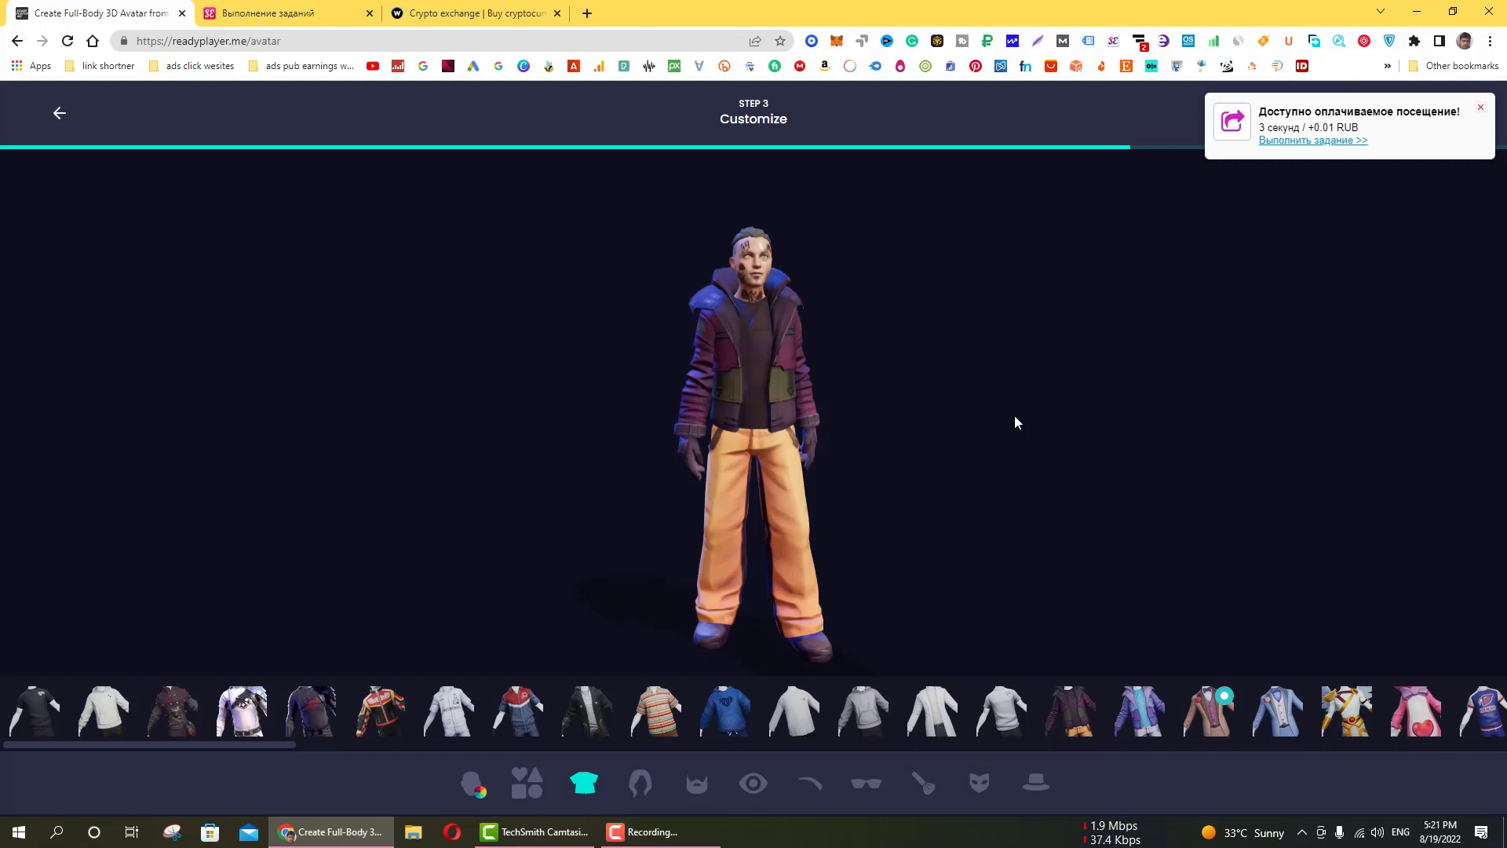
{"action": "left_click", "coordinate": [1481, 110]}
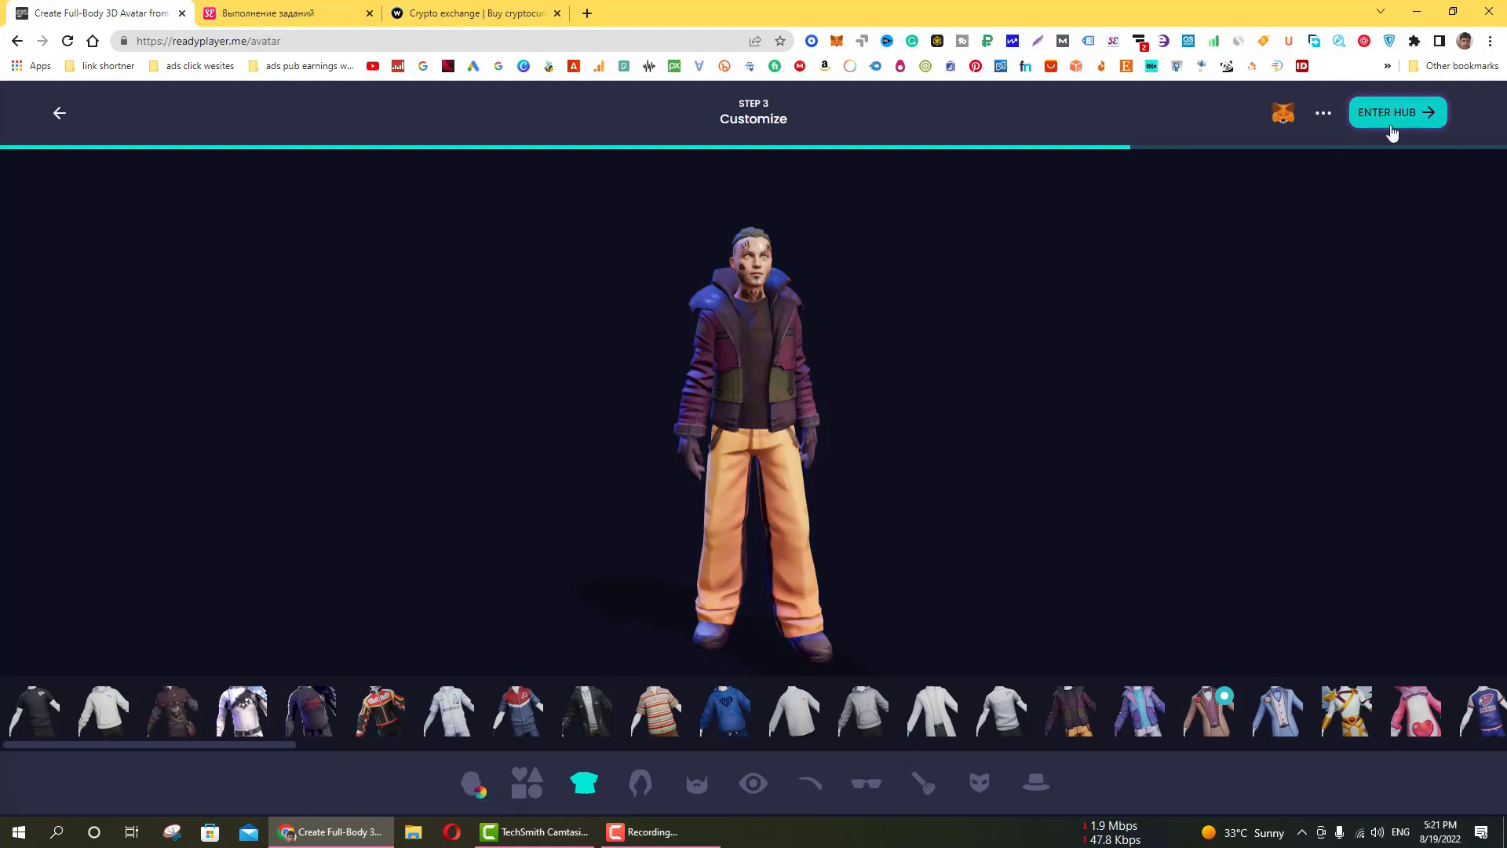
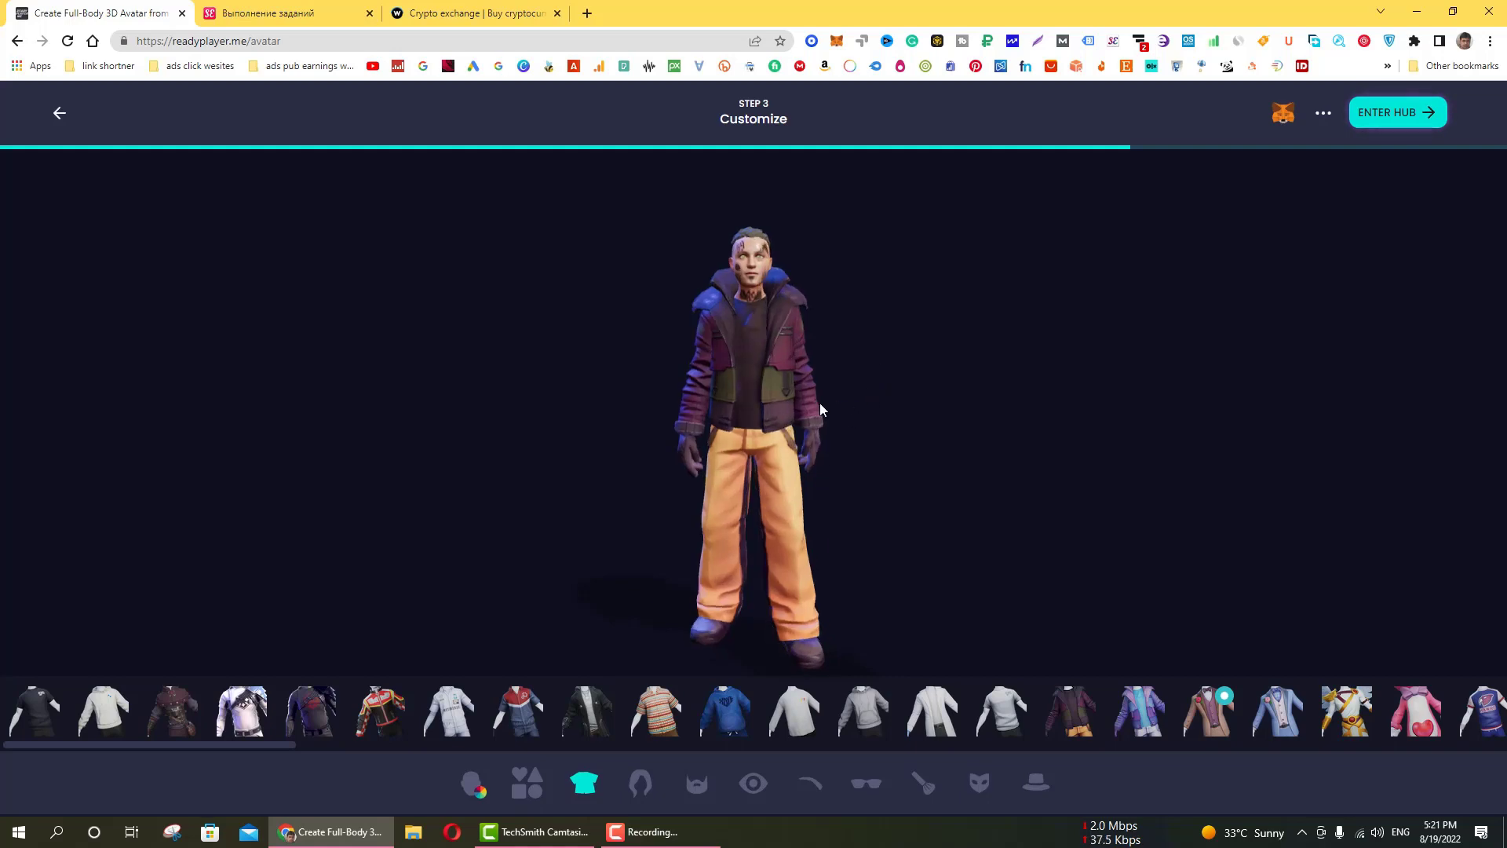
{"action": "left_click_drag", "start_coordinate": [820, 403], "coordinate": [742, 473]}
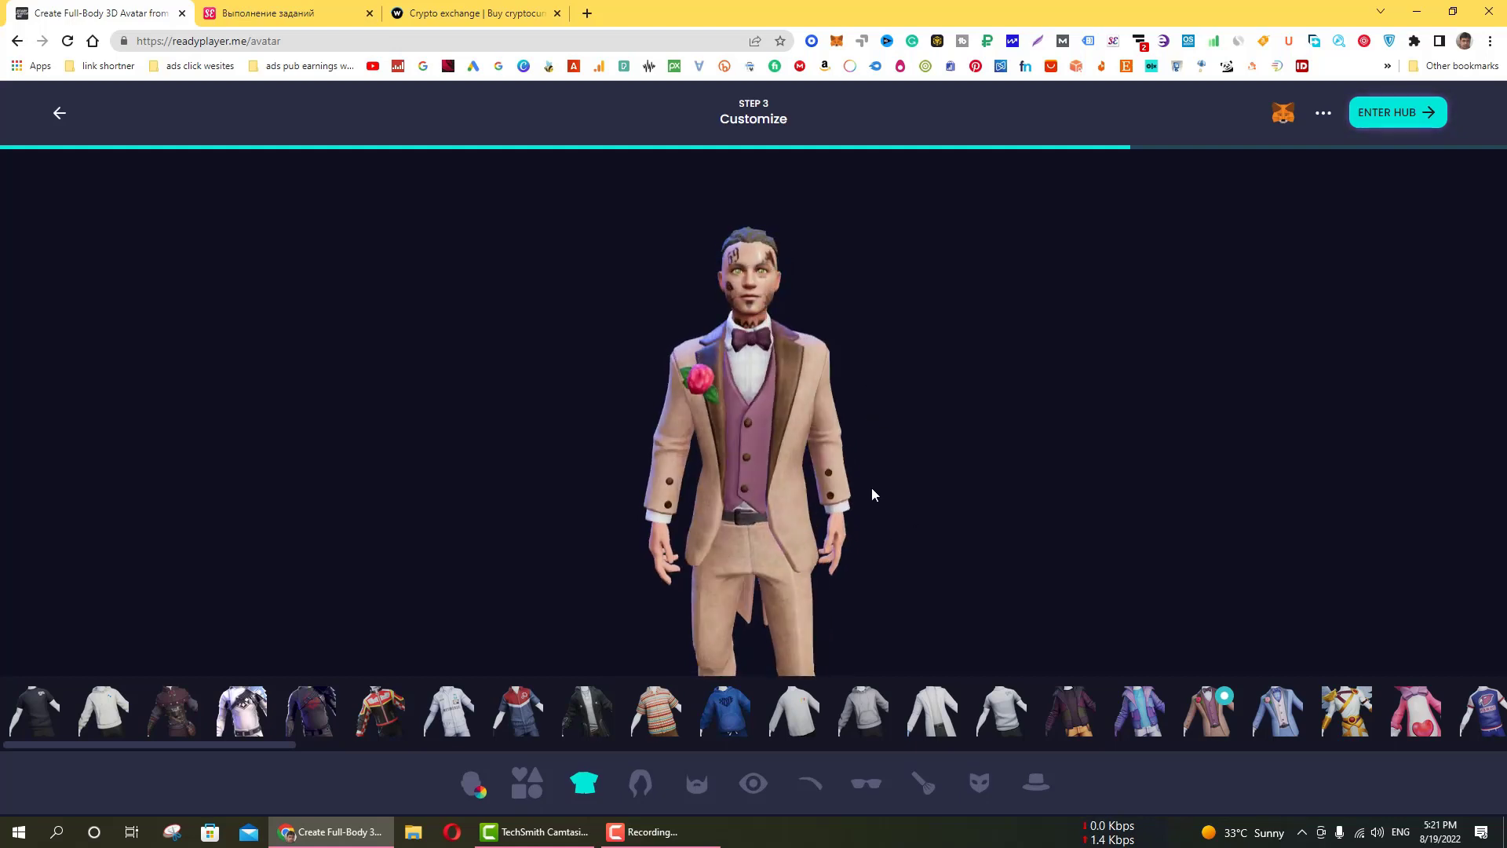
{"action": "scroll", "coordinate": [836, 458], "scroll_direction": "up", "scroll_amount": 3}
{"action": "scroll", "coordinate": [836, 463], "scroll_direction": "down", "scroll_amount": 3}
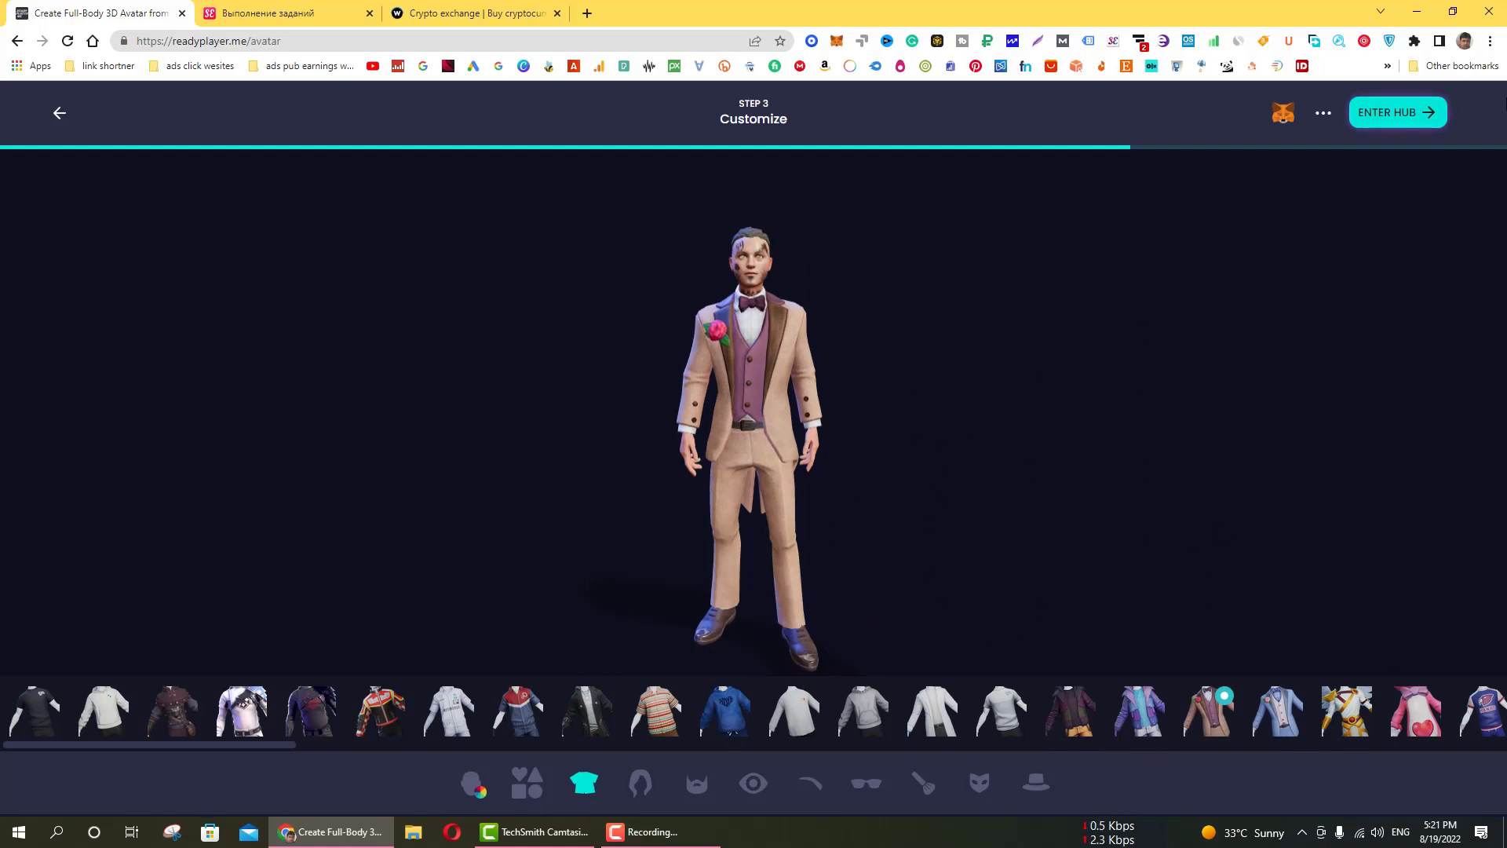
Step: Finish customizing by entering the hub, and request the avatar download as a .glb file
{"action": "left_click", "coordinate": [1412, 124]}
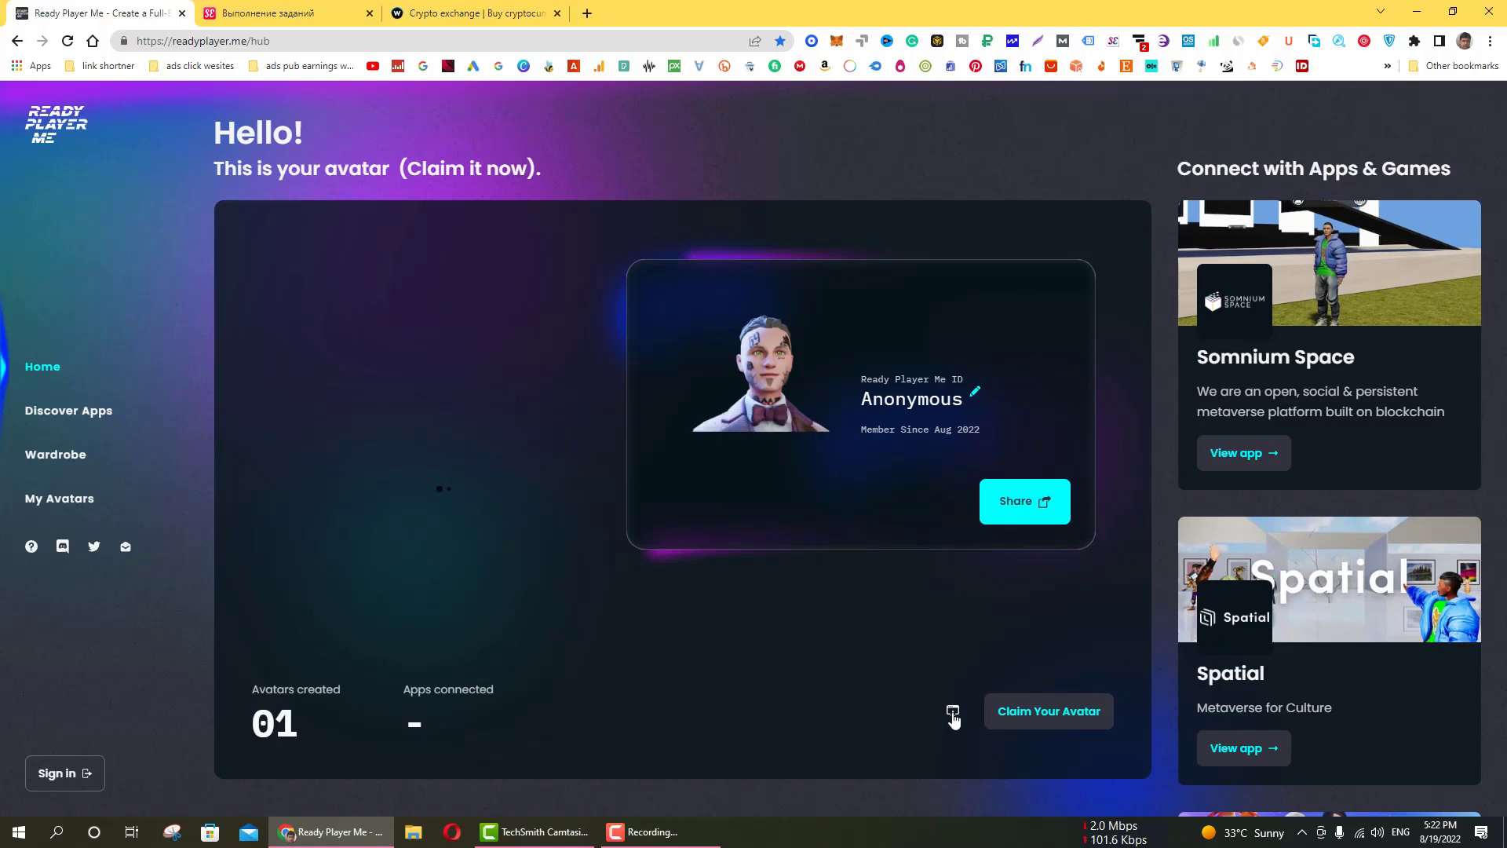
{"action": "left_click", "coordinate": [952, 714]}
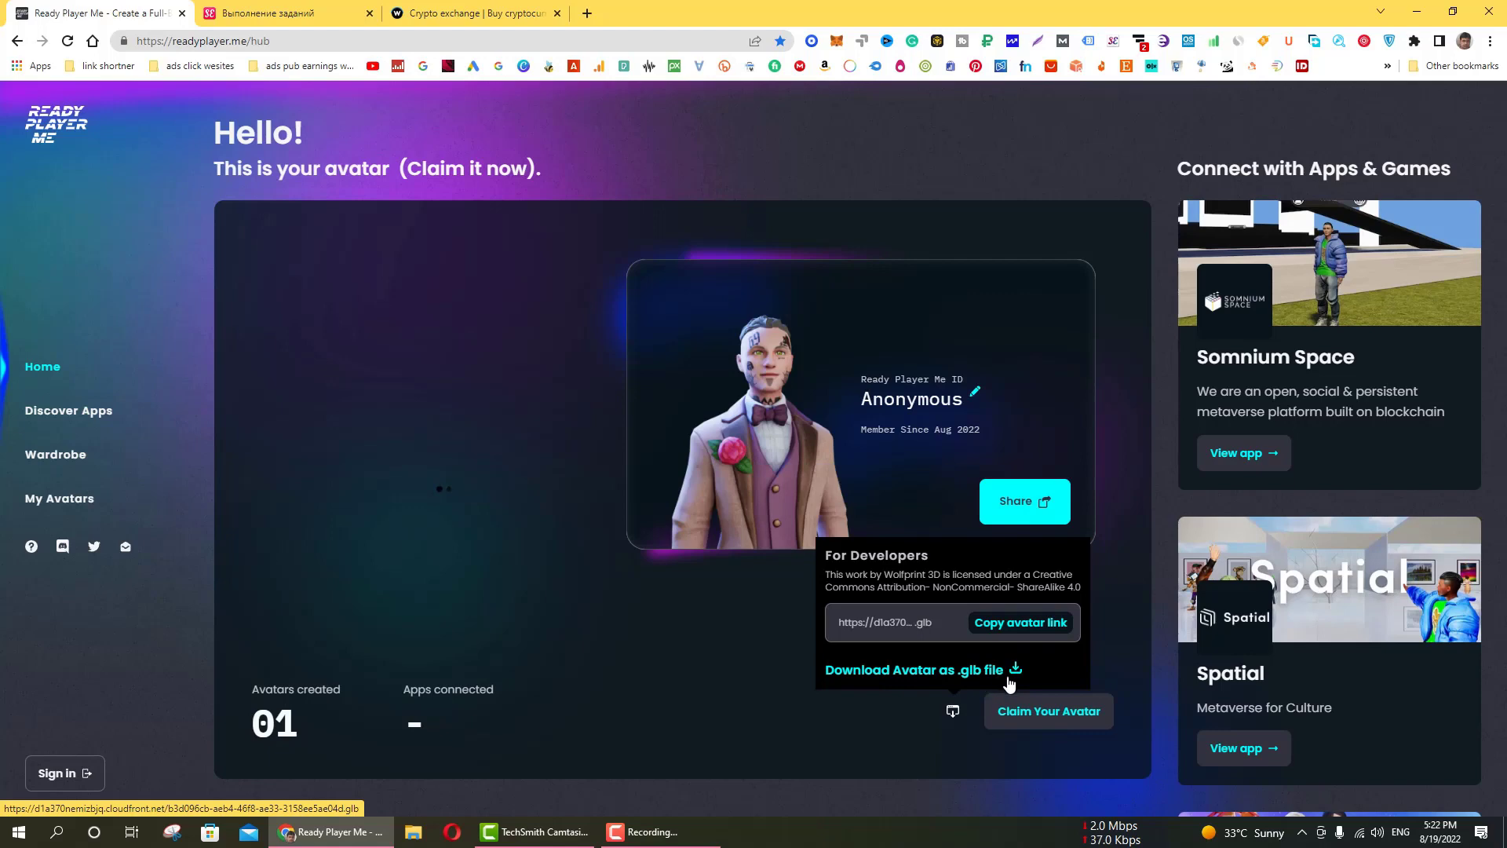
{"action": "left_click", "coordinate": [927, 671]}
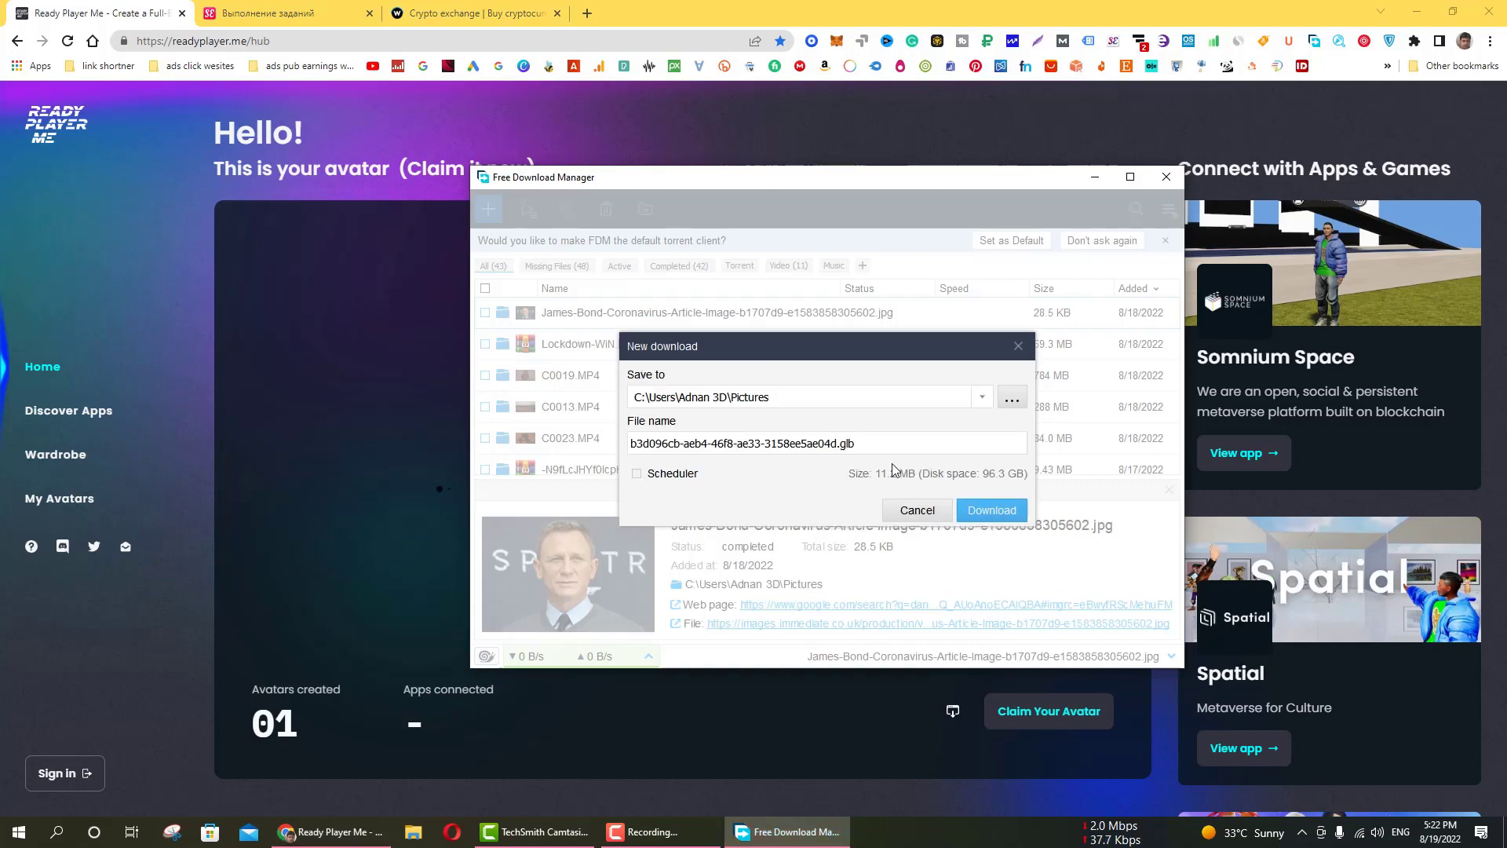
Step: Set the save location of the avatar's .glb file to the Downloads folder and start the download
{"action": "left_click", "coordinate": [982, 397]}
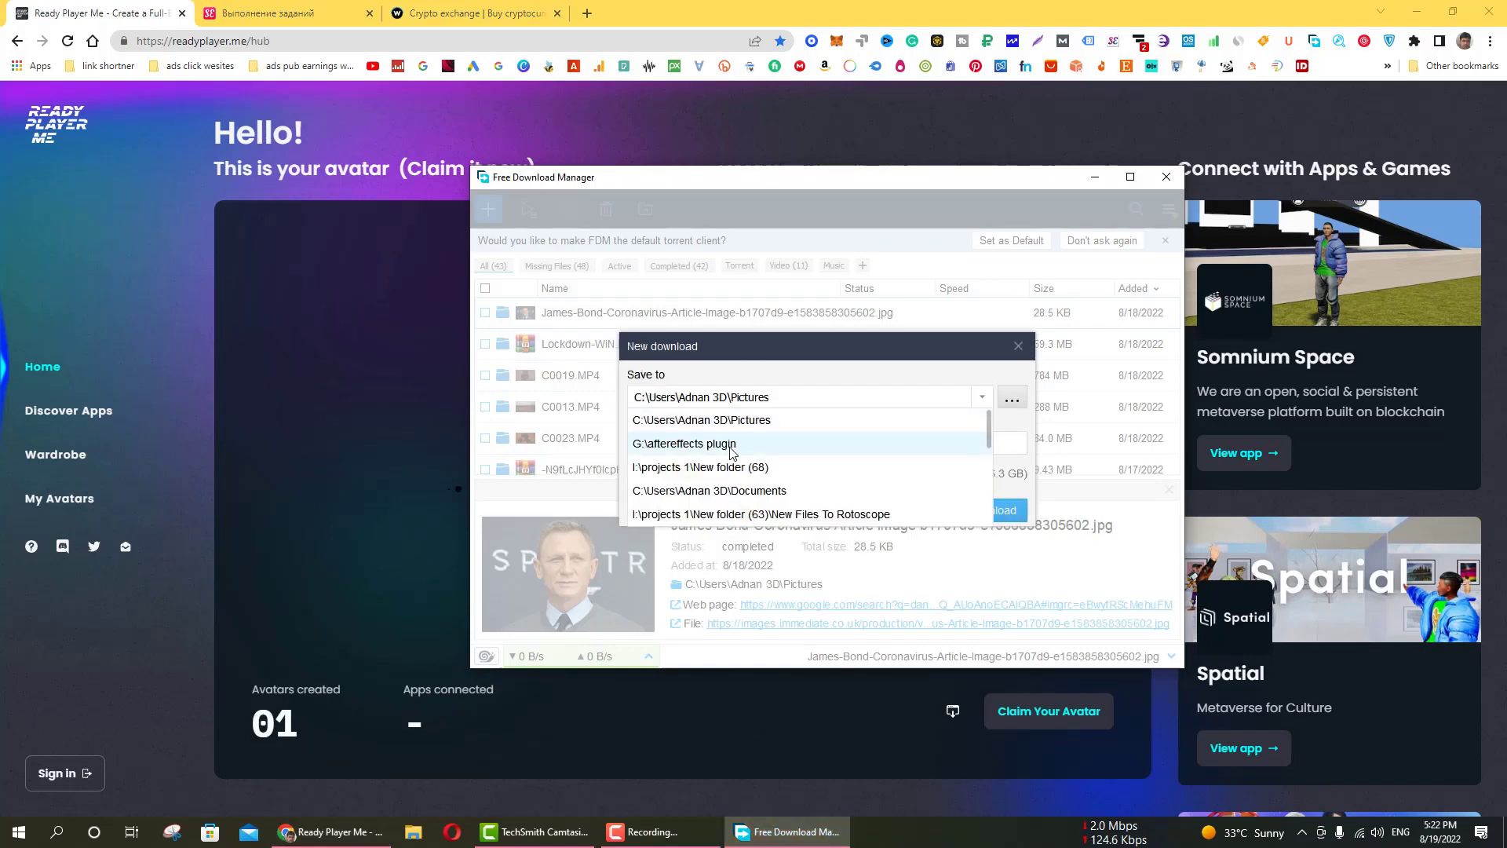
{"action": "left_click", "coordinate": [798, 351]}
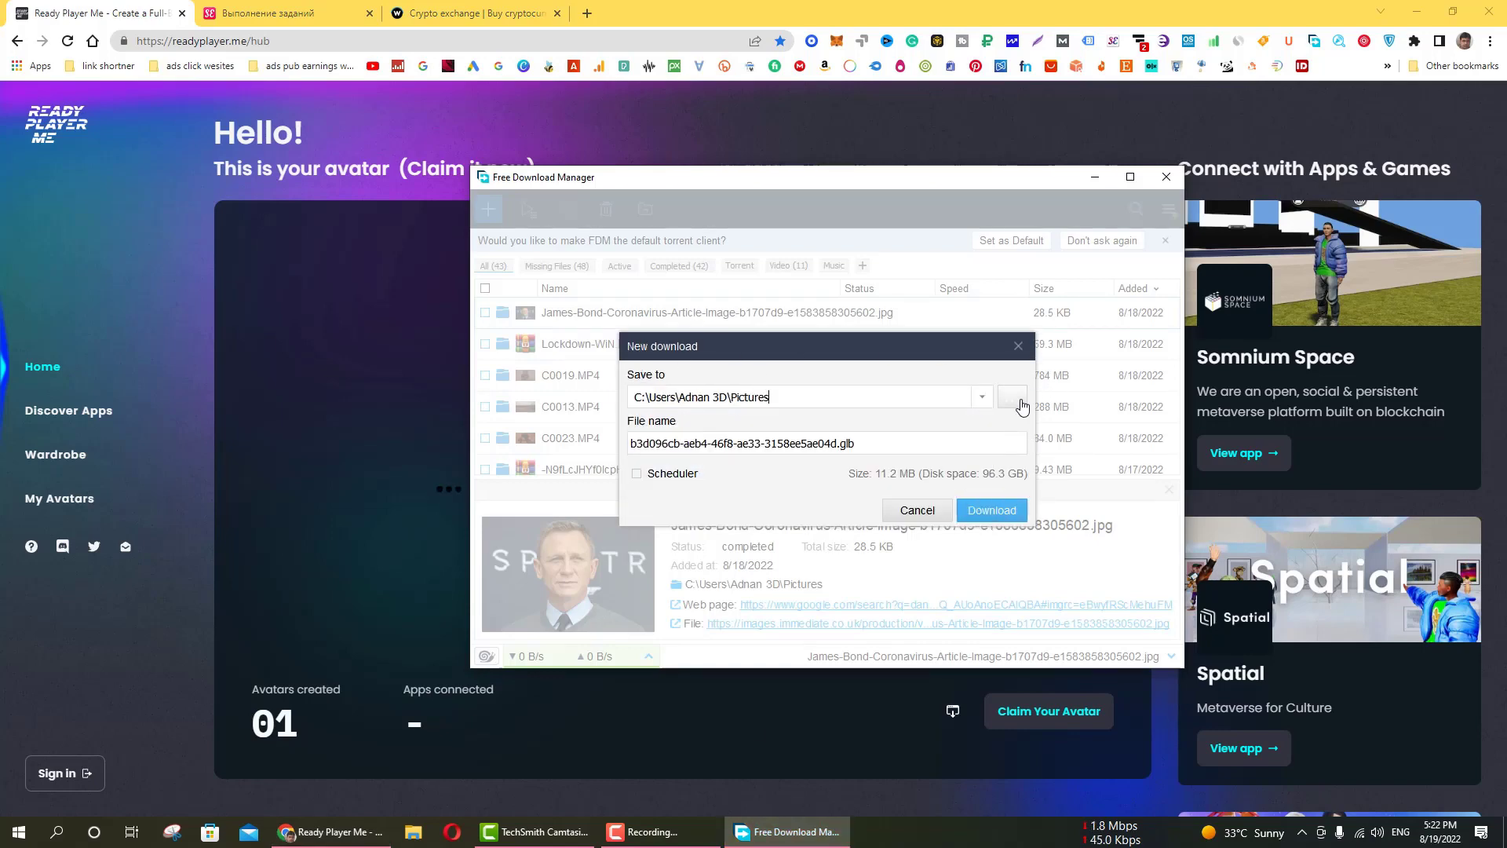
{"action": "left_click", "coordinate": [1020, 403]}
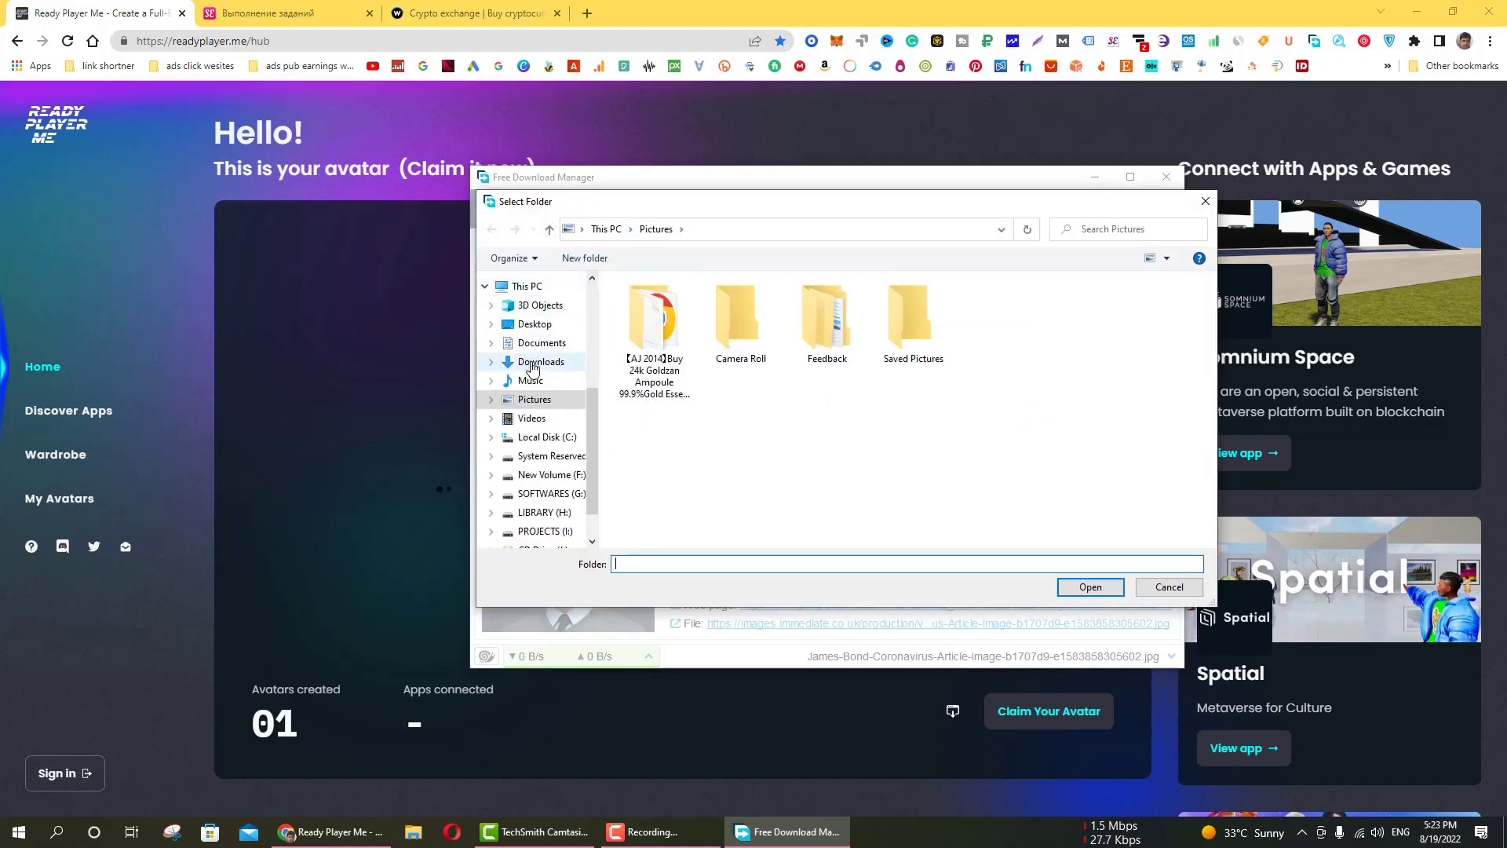
{"action": "left_click", "coordinate": [536, 362]}
{"action": "left_click", "coordinate": [1090, 587]}
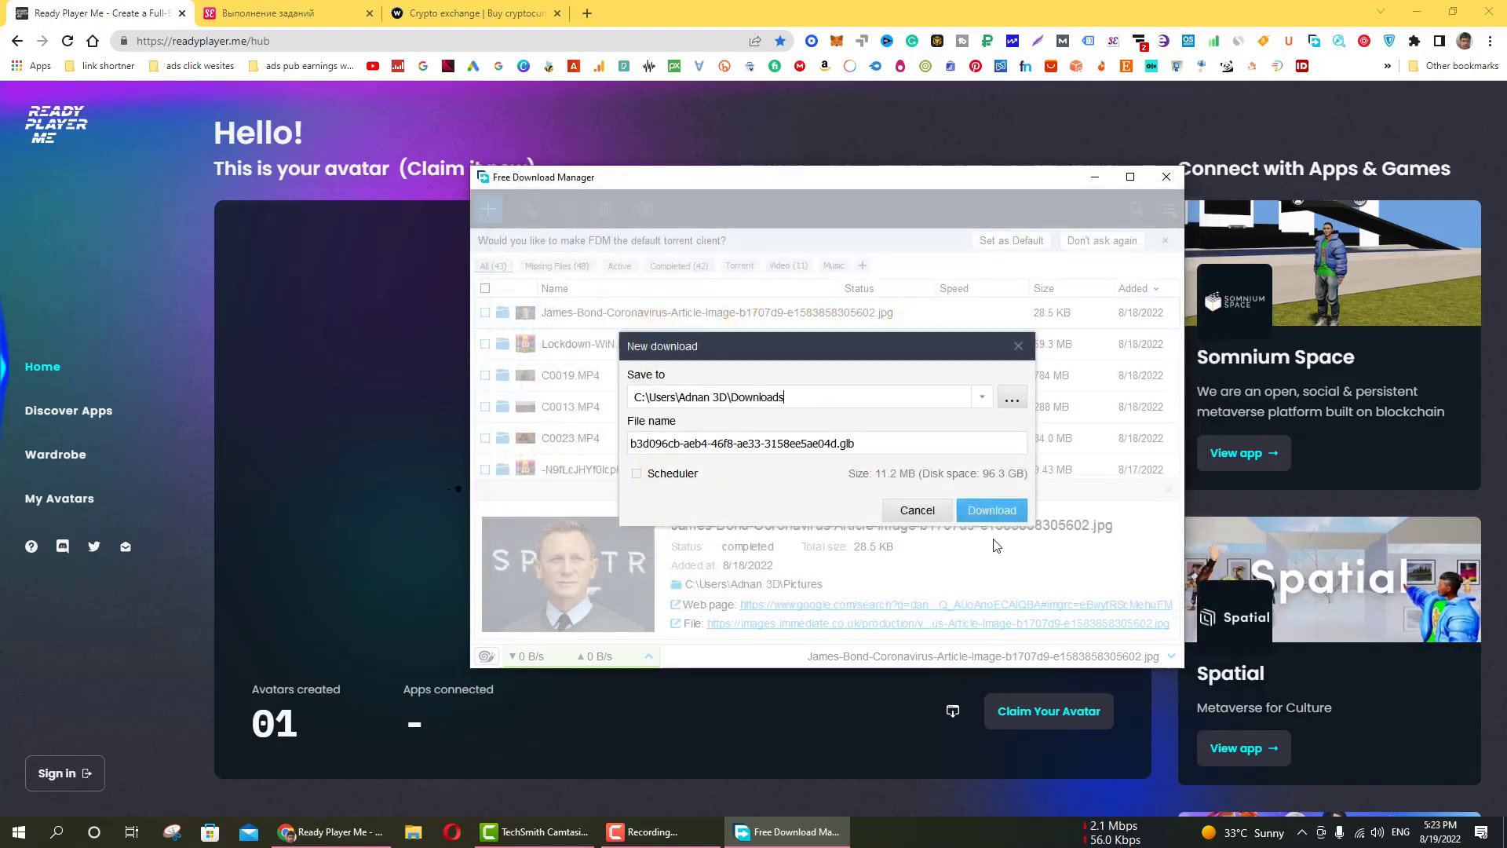
{"action": "left_click", "coordinate": [985, 512]}
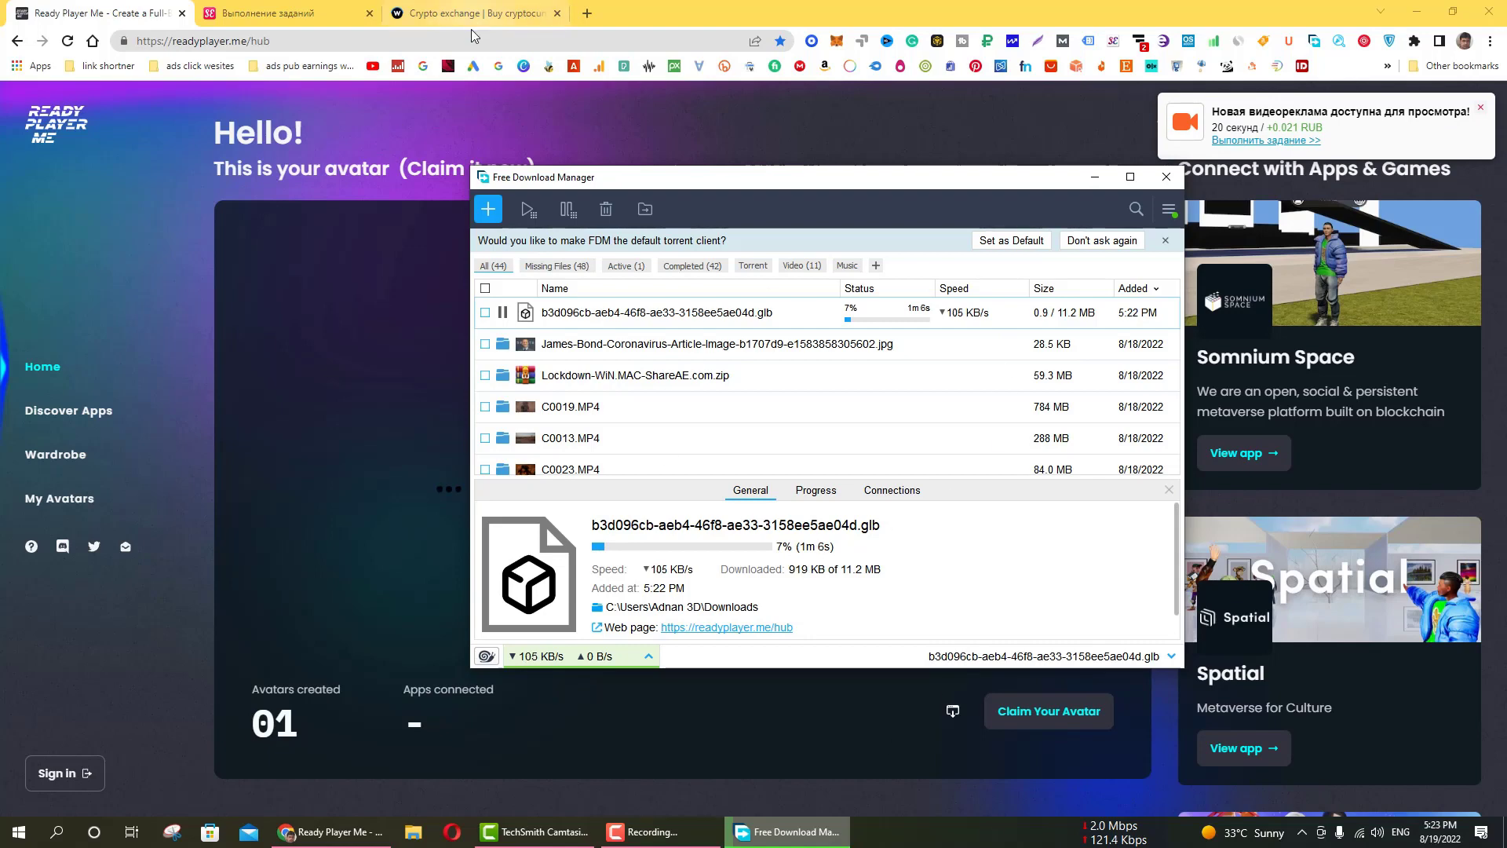
Step: Minimize the browser and the download manager, launch Blender from the desktop, and dismiss its splash screen
{"action": "left_click", "coordinate": [1422, 11]}
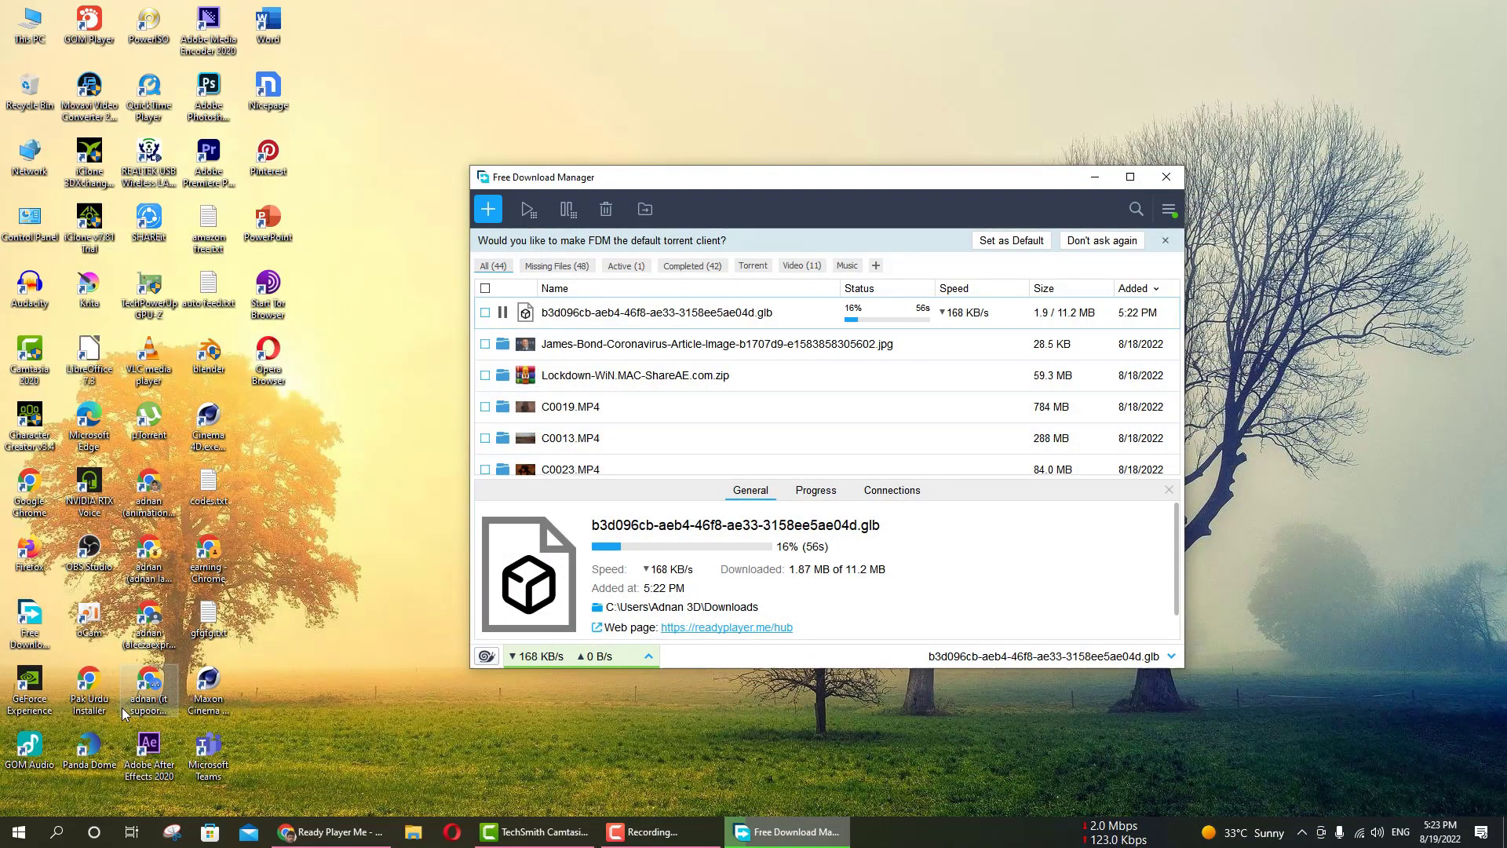
{"action": "left_click", "coordinate": [206, 357]}
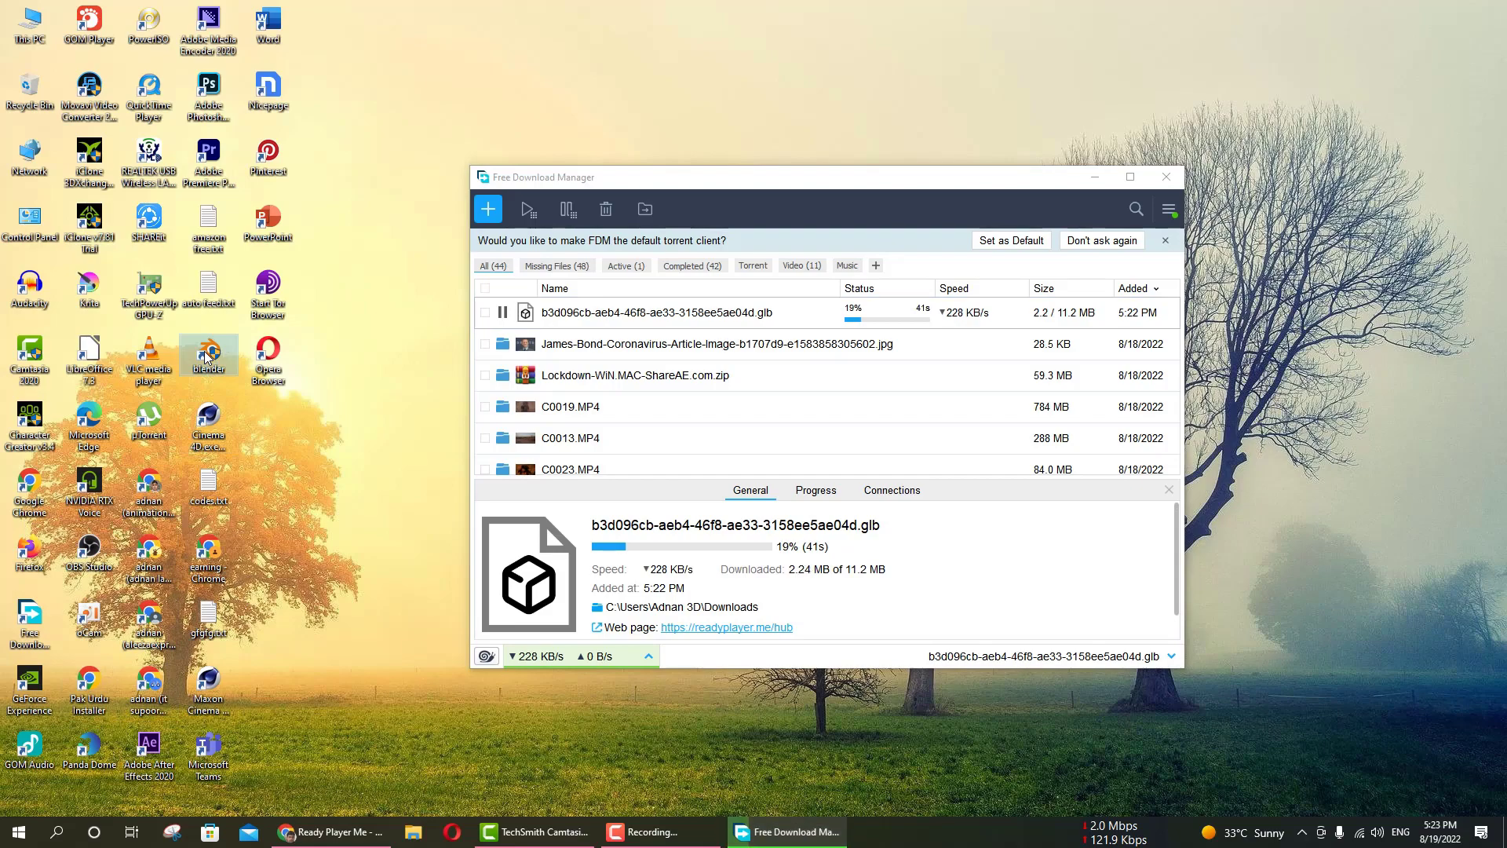
{"action": "double_click", "coordinate": [206, 357]}
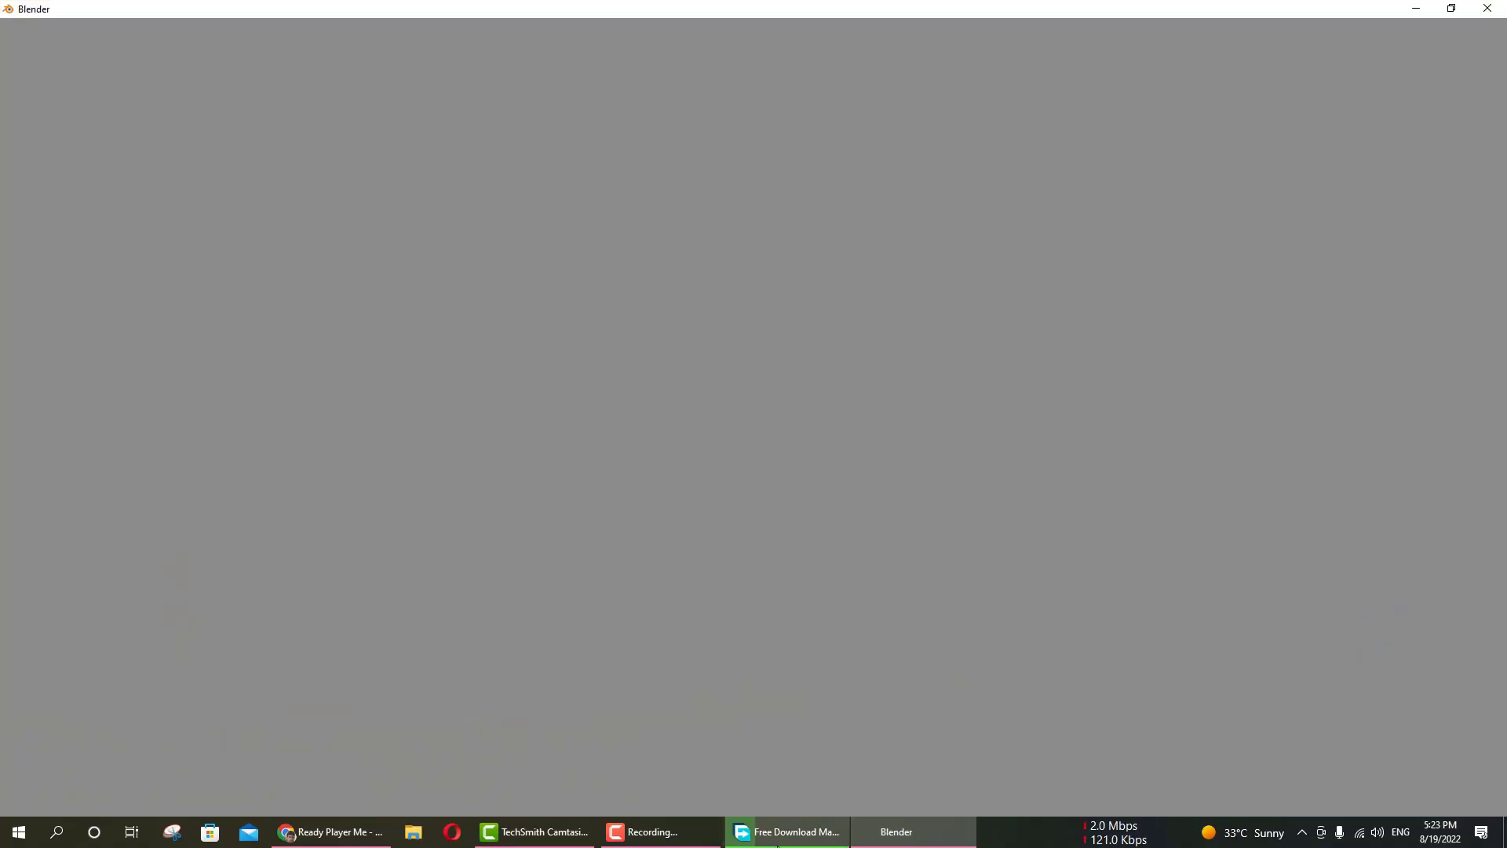
{"action": "left_click", "coordinate": [1096, 173]}
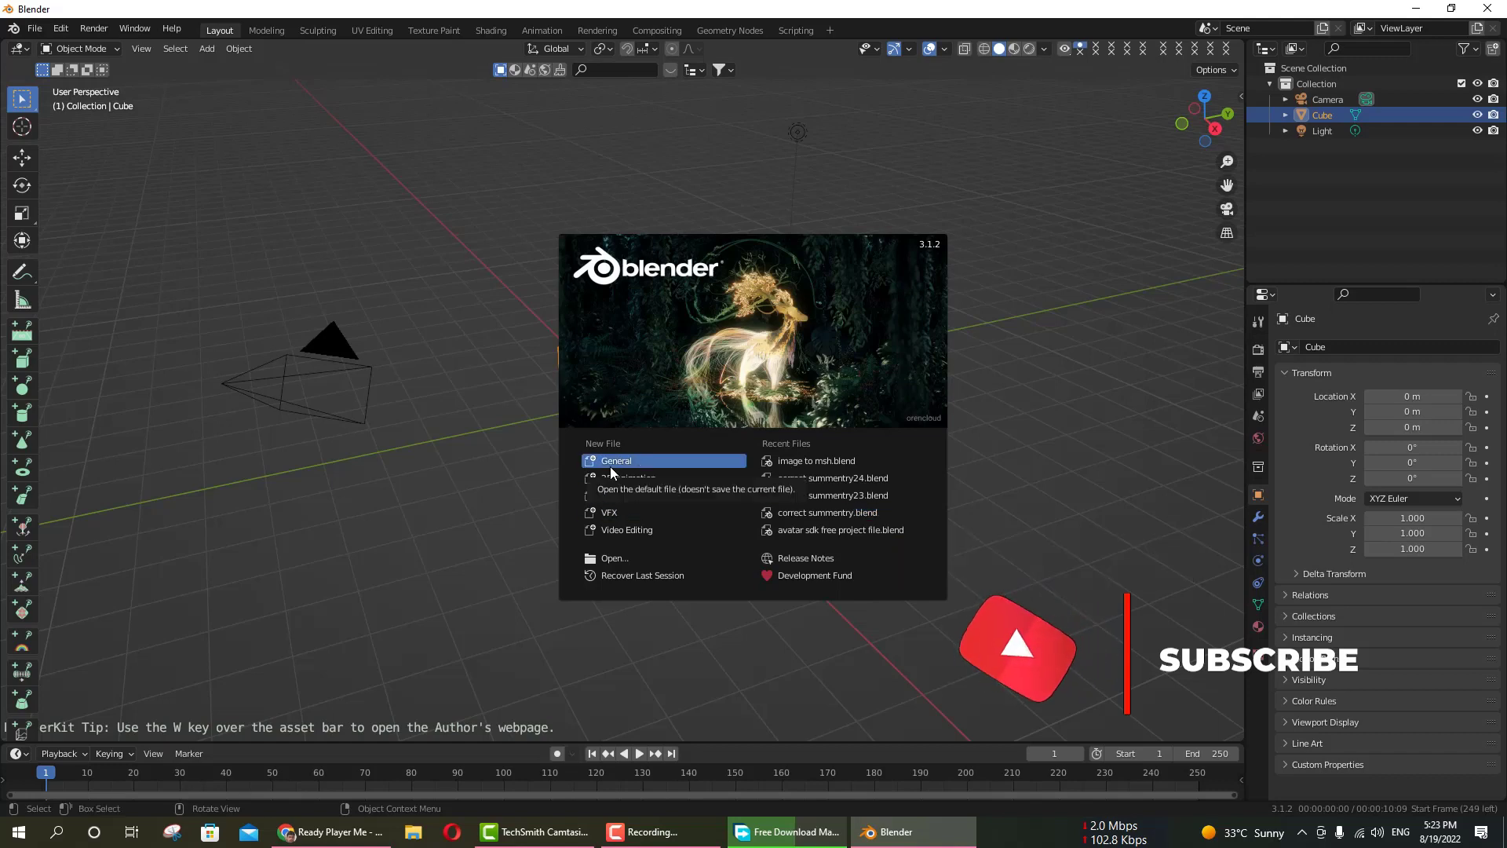
{"action": "left_click", "coordinate": [525, 501]}
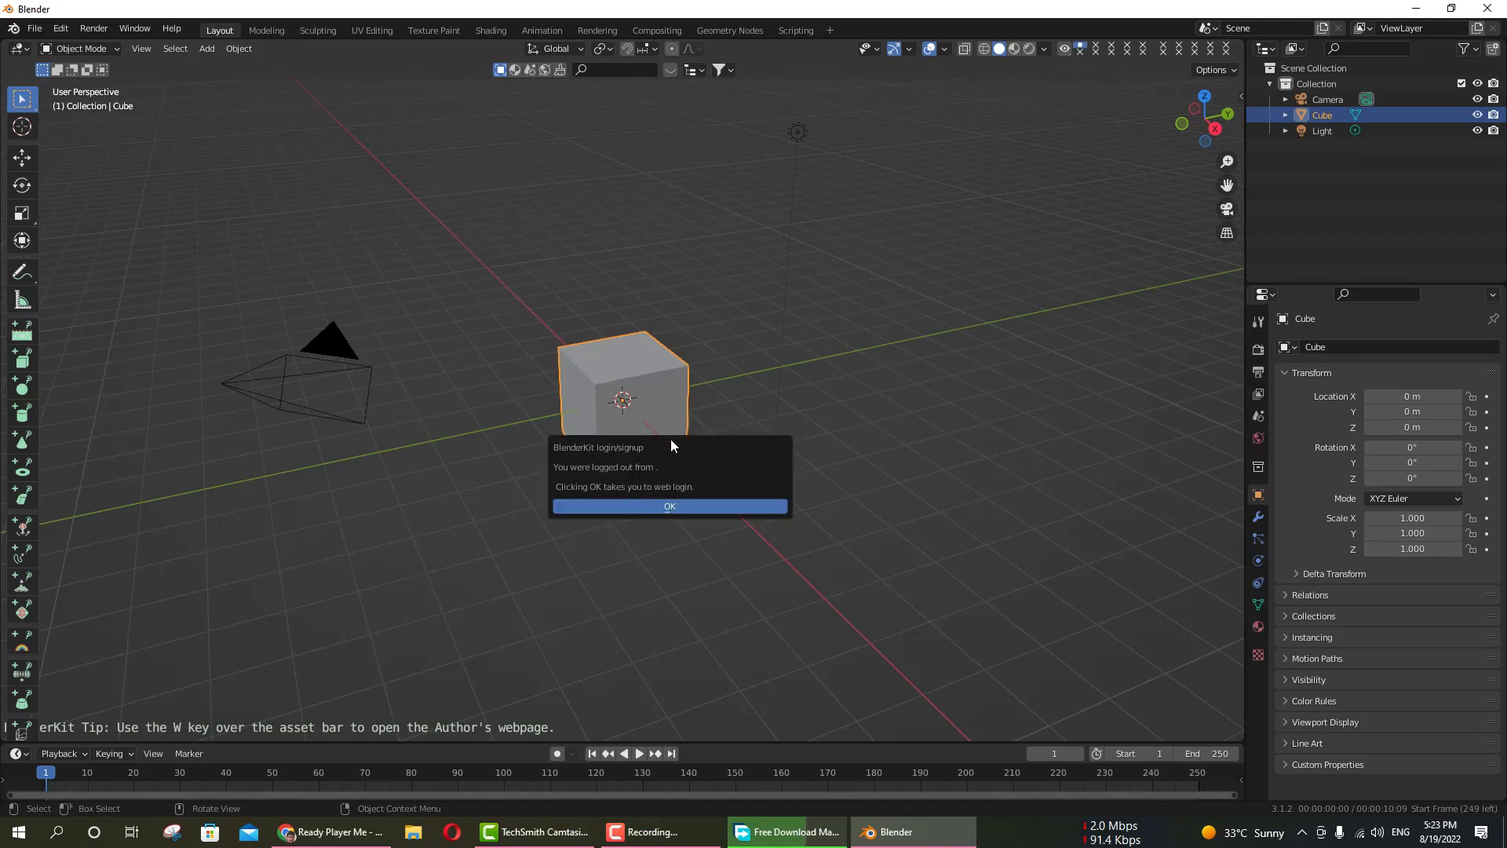
Step: Dismiss the BlenderKit login prompt, closing the web login page it opens, and delete the default cube from the scene
{"action": "left_click", "coordinate": [658, 507]}
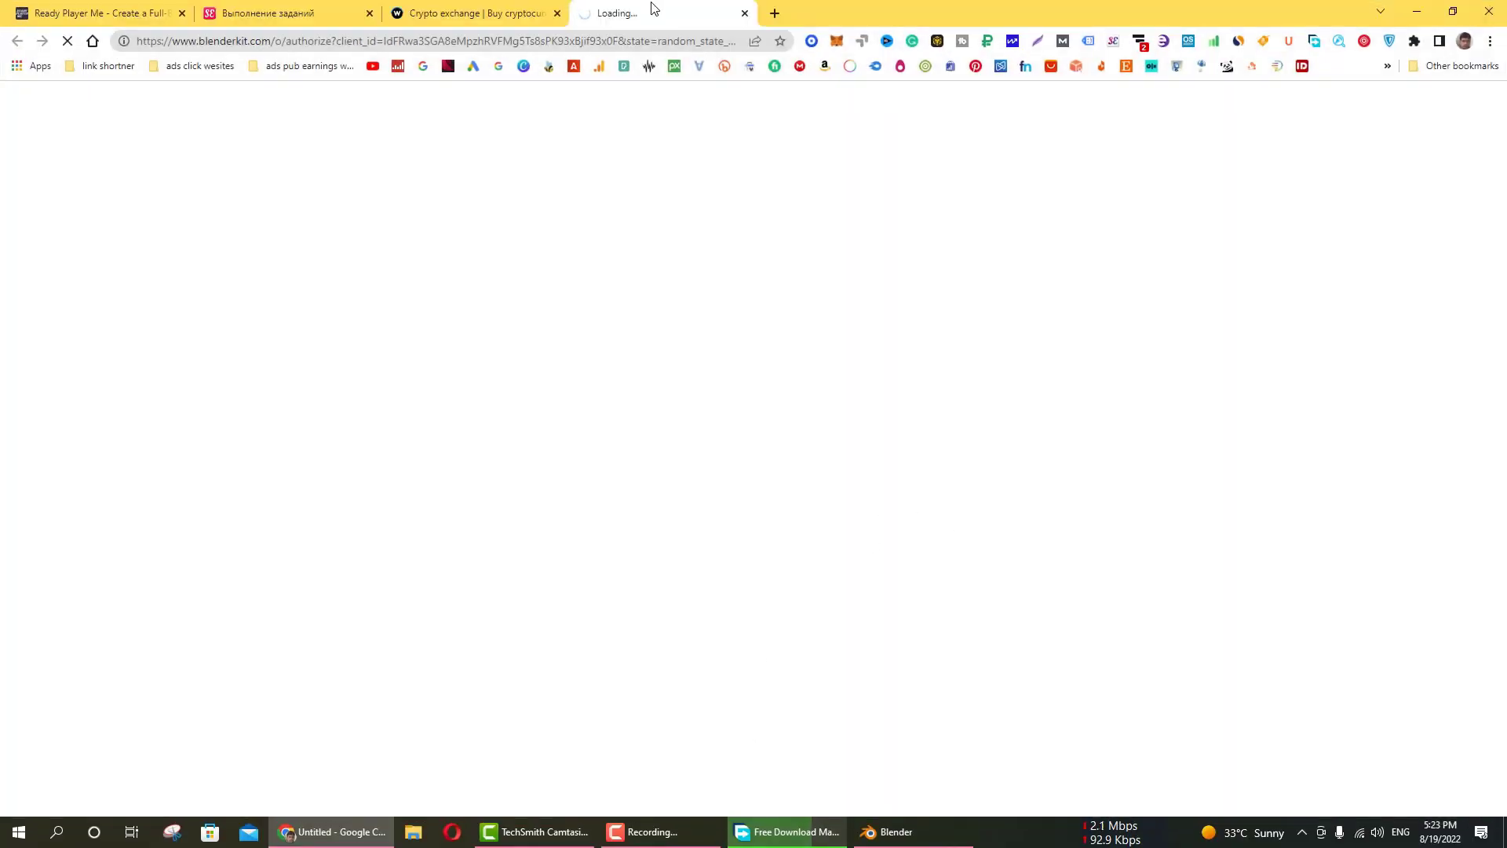
{"action": "left_click", "coordinate": [744, 14]}
{"action": "left_click", "coordinate": [1416, 10]}
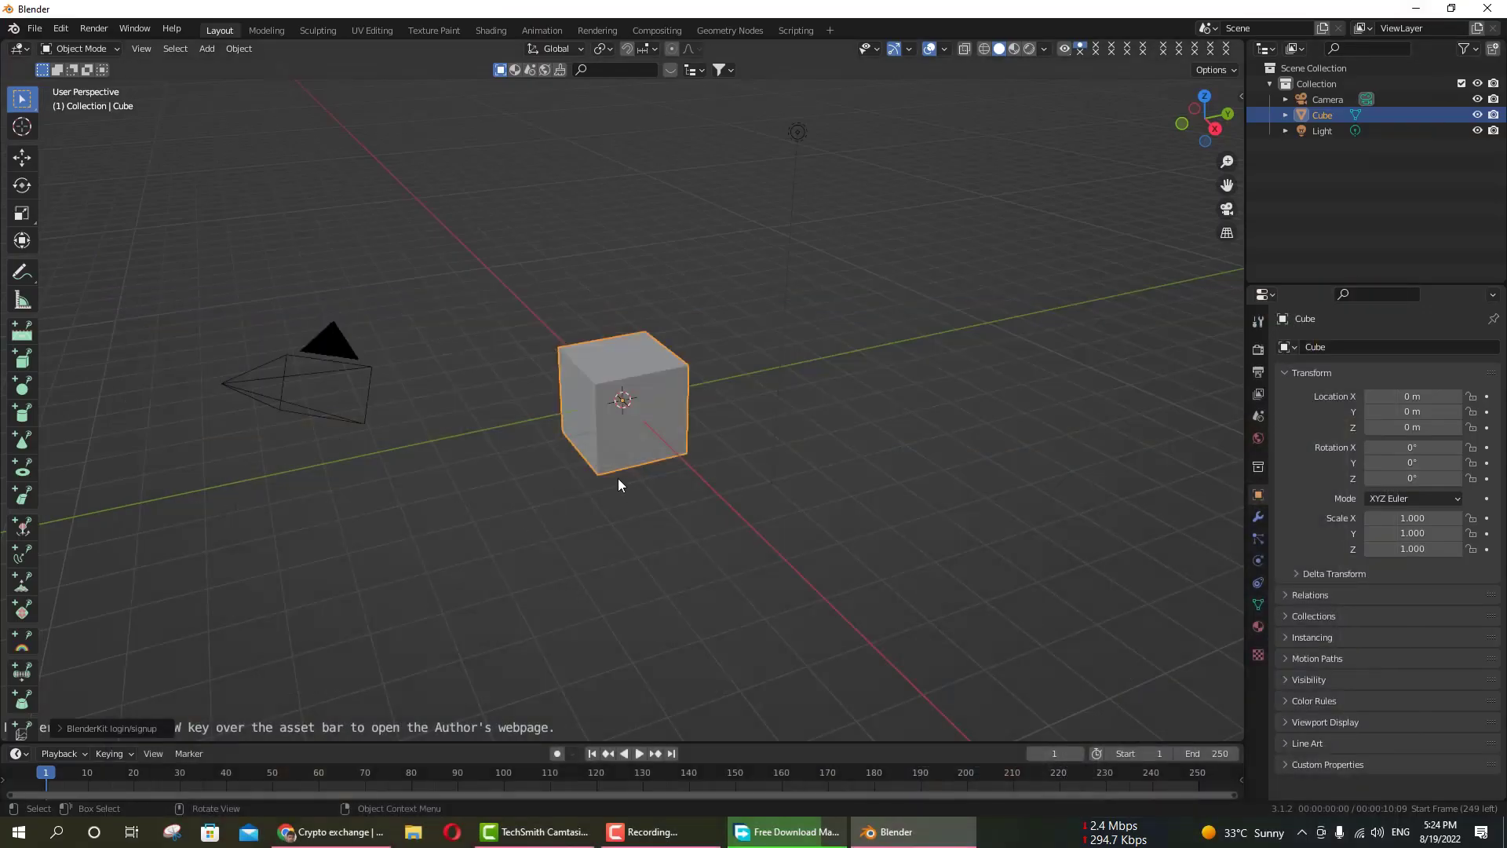
{"action": "right_click", "coordinate": [587, 414]}
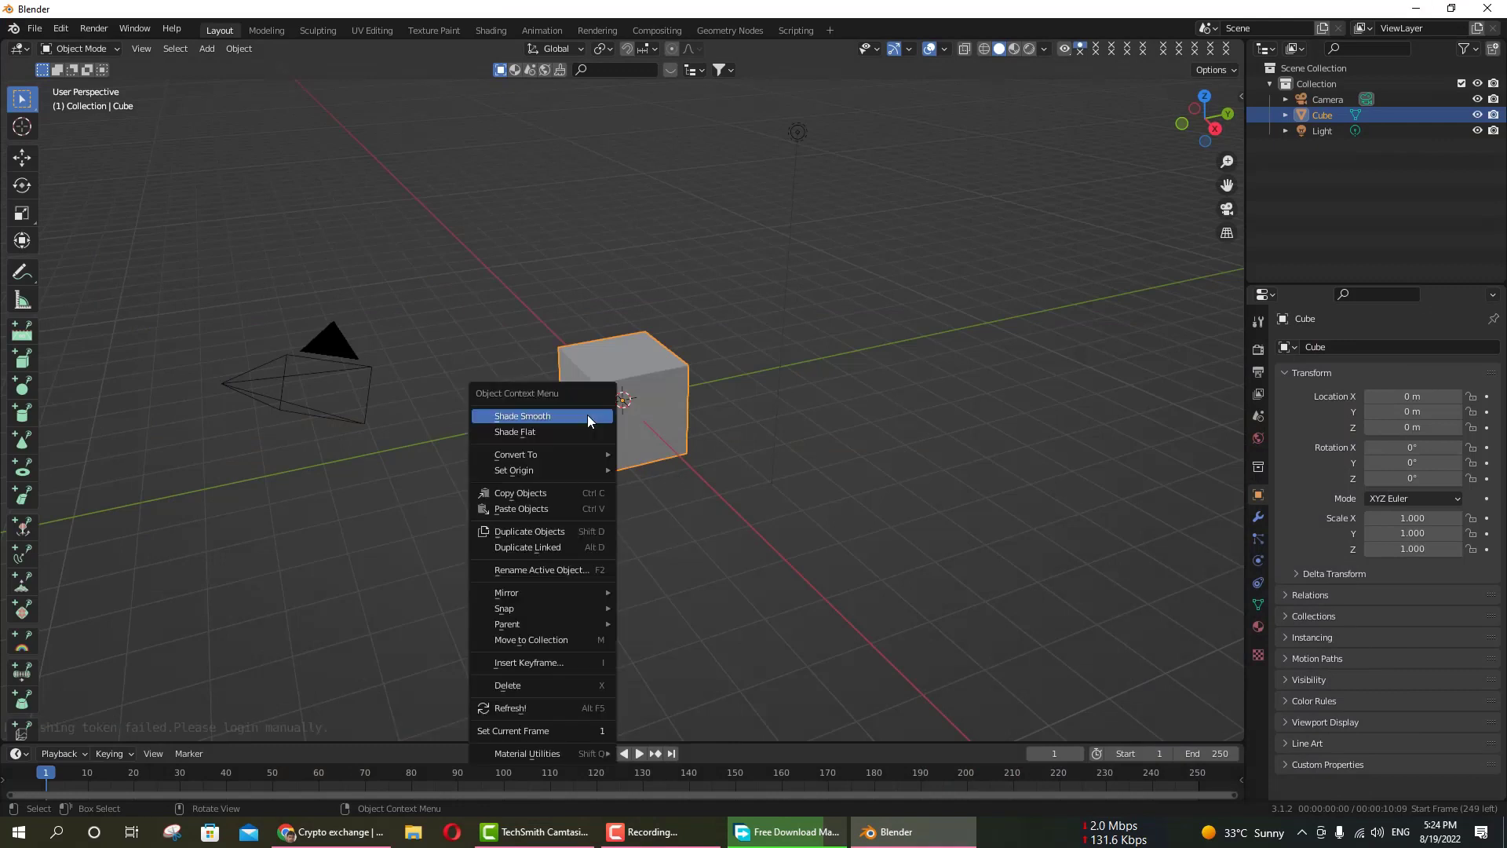
{"action": "left_click", "coordinate": [507, 685]}
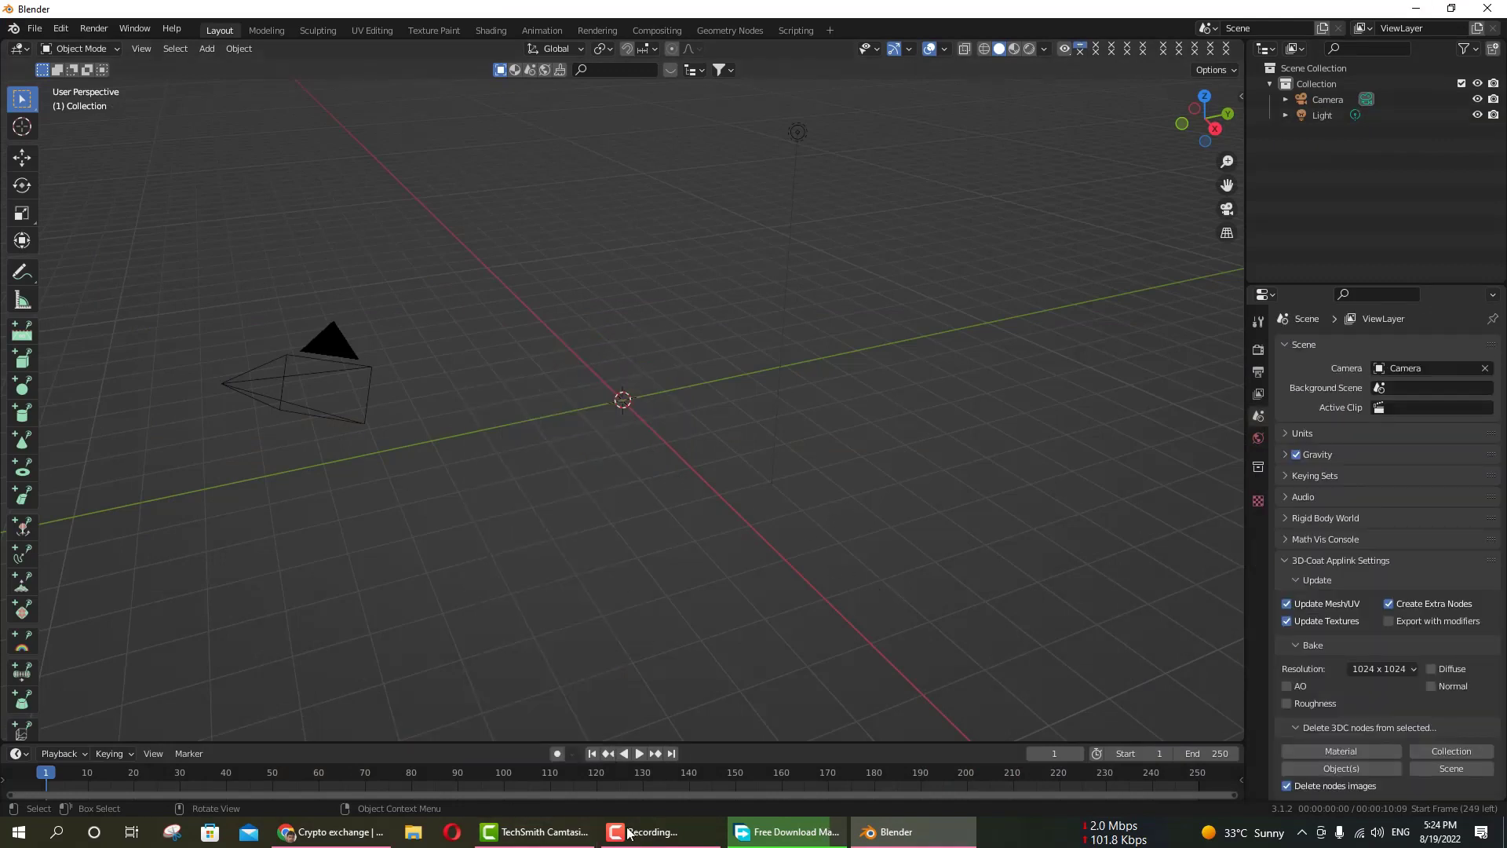
Step: Switch to the browser, accept the paid-visit notification on the SurfEarner page, and return to Blender
{"action": "left_click", "coordinate": [312, 834]}
{"action": "left_click", "coordinate": [261, 14]}
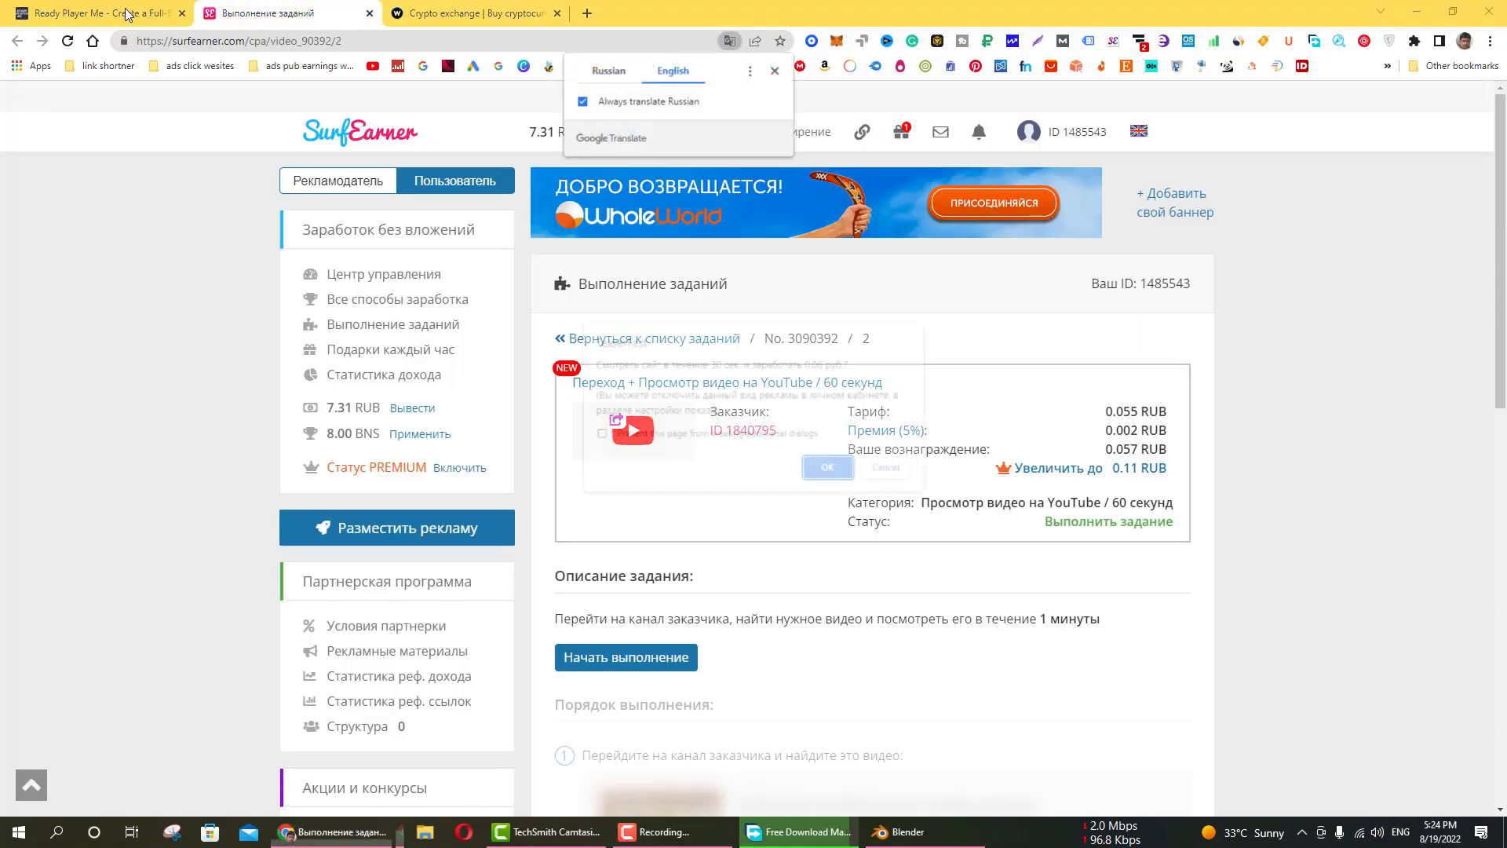
{"action": "left_click", "coordinate": [827, 467]}
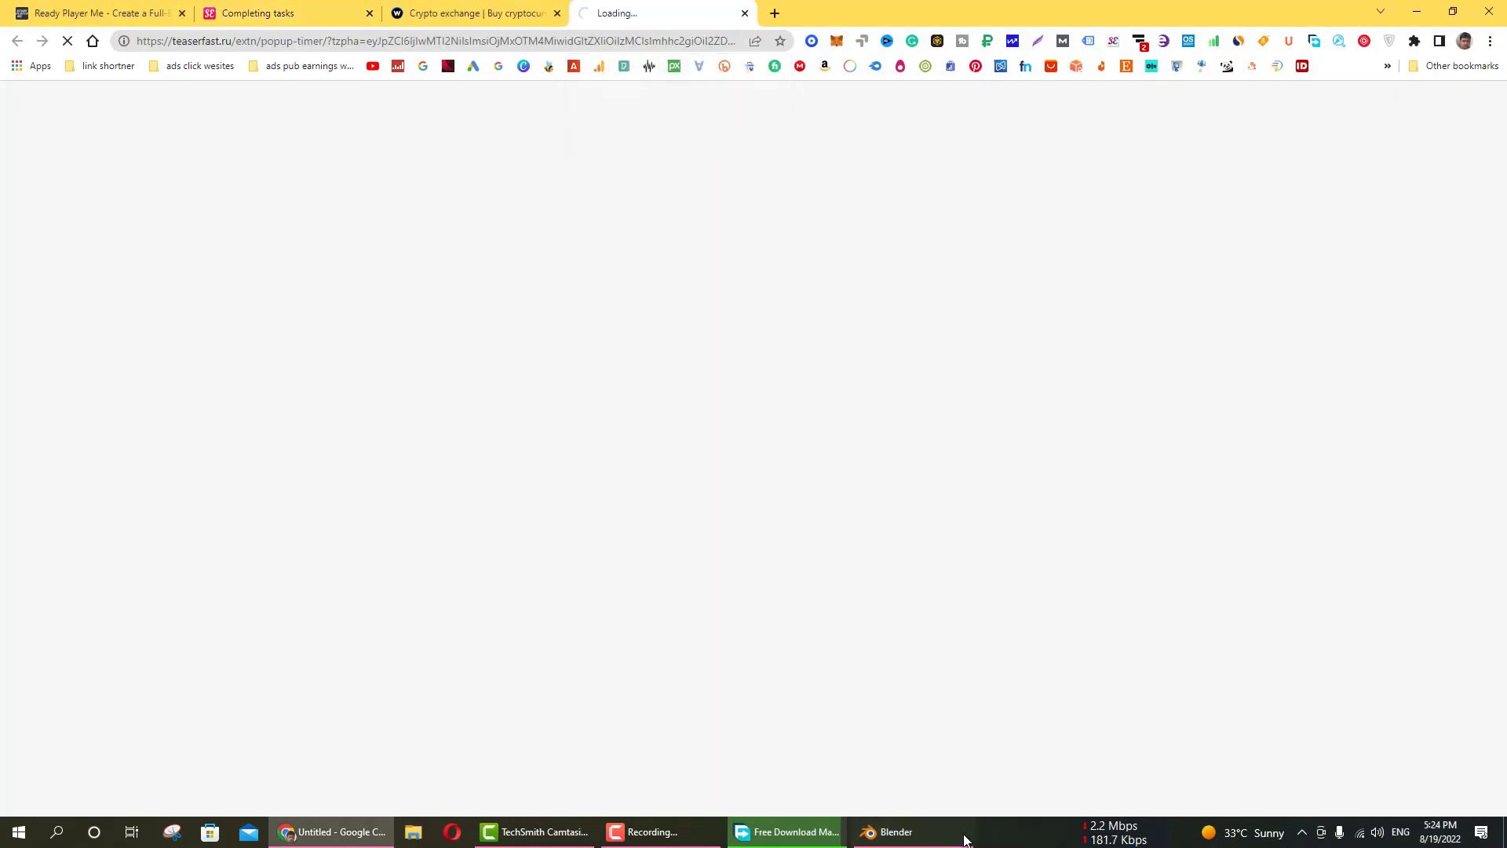
{"action": "left_click", "coordinate": [964, 838]}
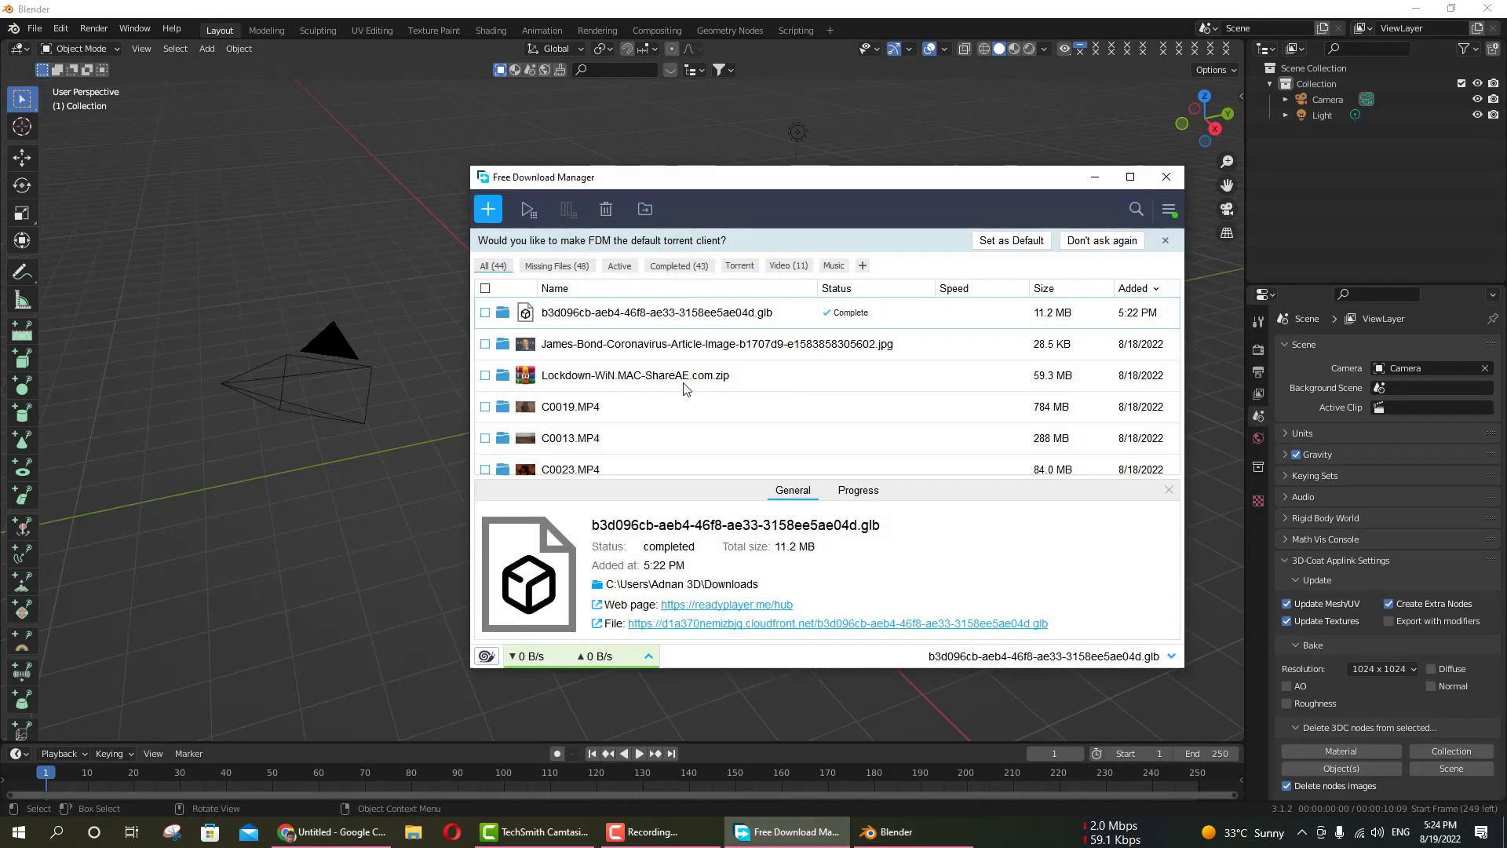
Step: Locate the downloaded avatar .glb in its folder from Free Download Manager, and switch back to Blender
{"action": "right_click", "coordinate": [609, 314]}
{"action": "left_click", "coordinate": [681, 292]}
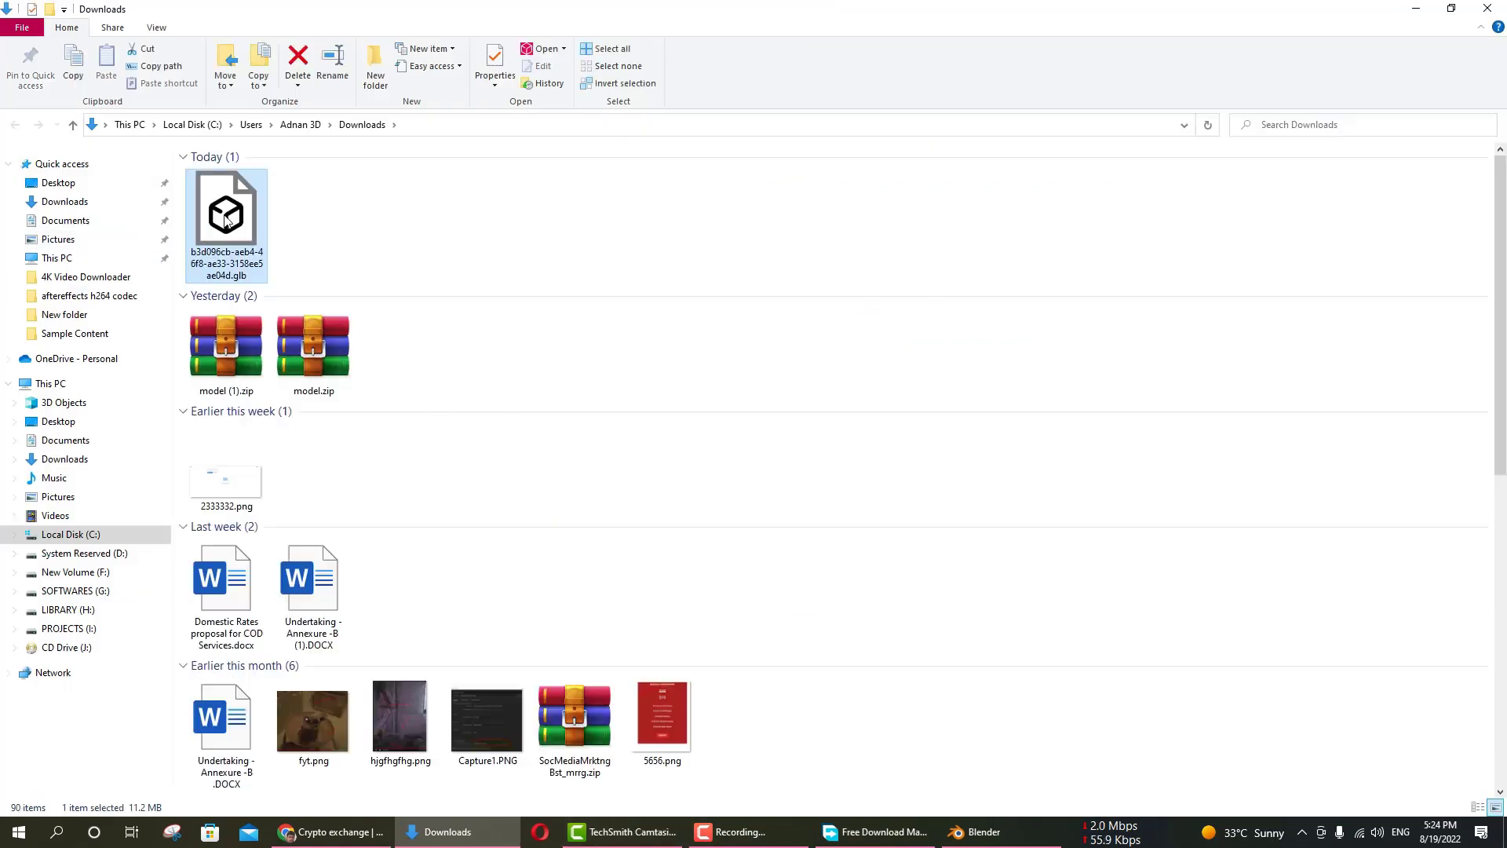
{"action": "left_click", "coordinate": [990, 833]}
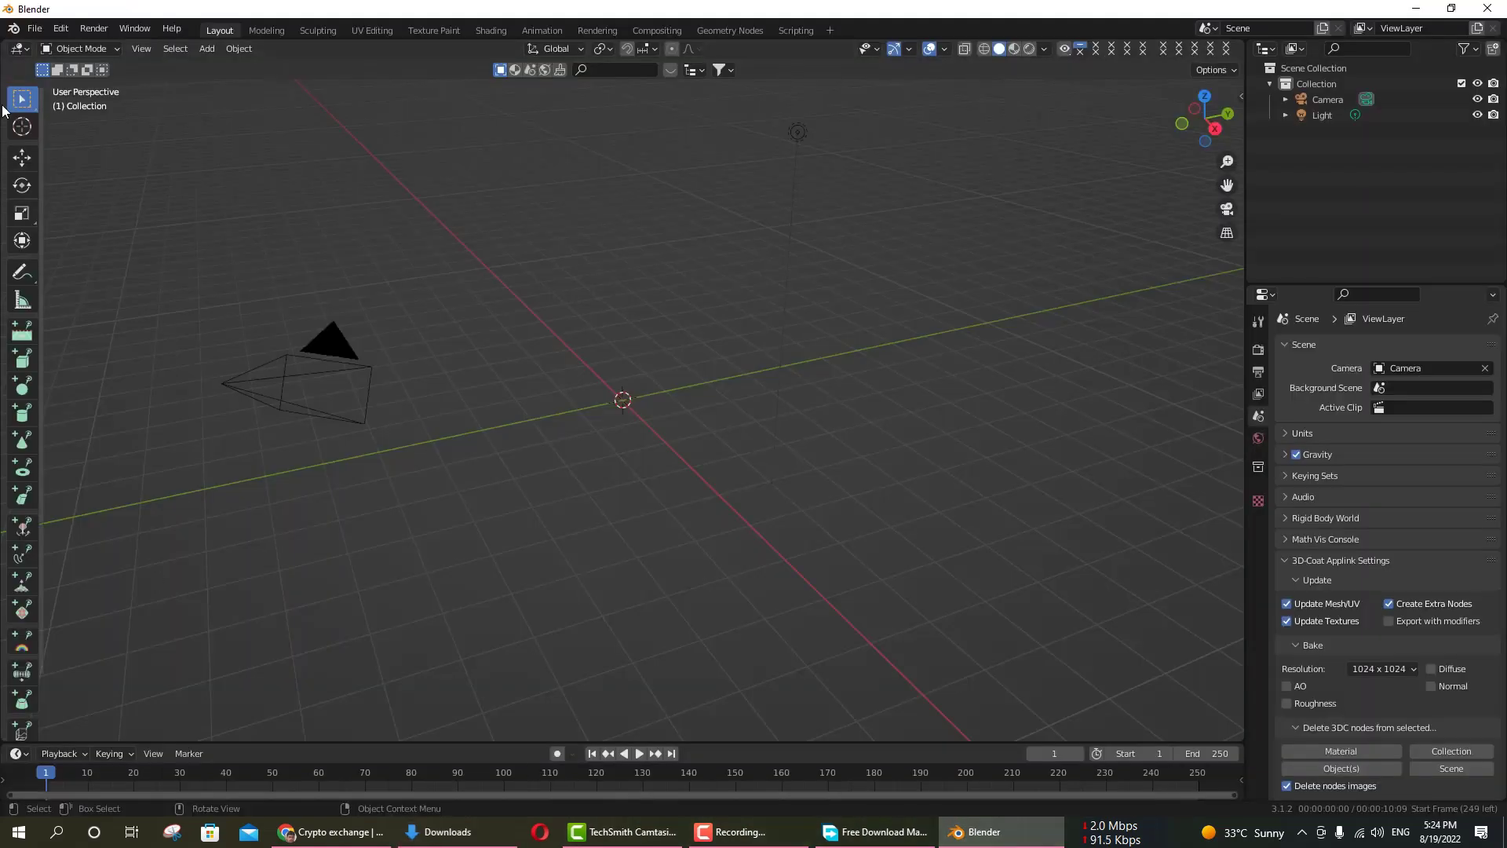
Step: Import the avatar's .glb file from the Downloads folder as glTF 2.0
{"action": "left_click", "coordinate": [33, 30]}
{"action": "mouse_move", "coordinate": [110, 281]}
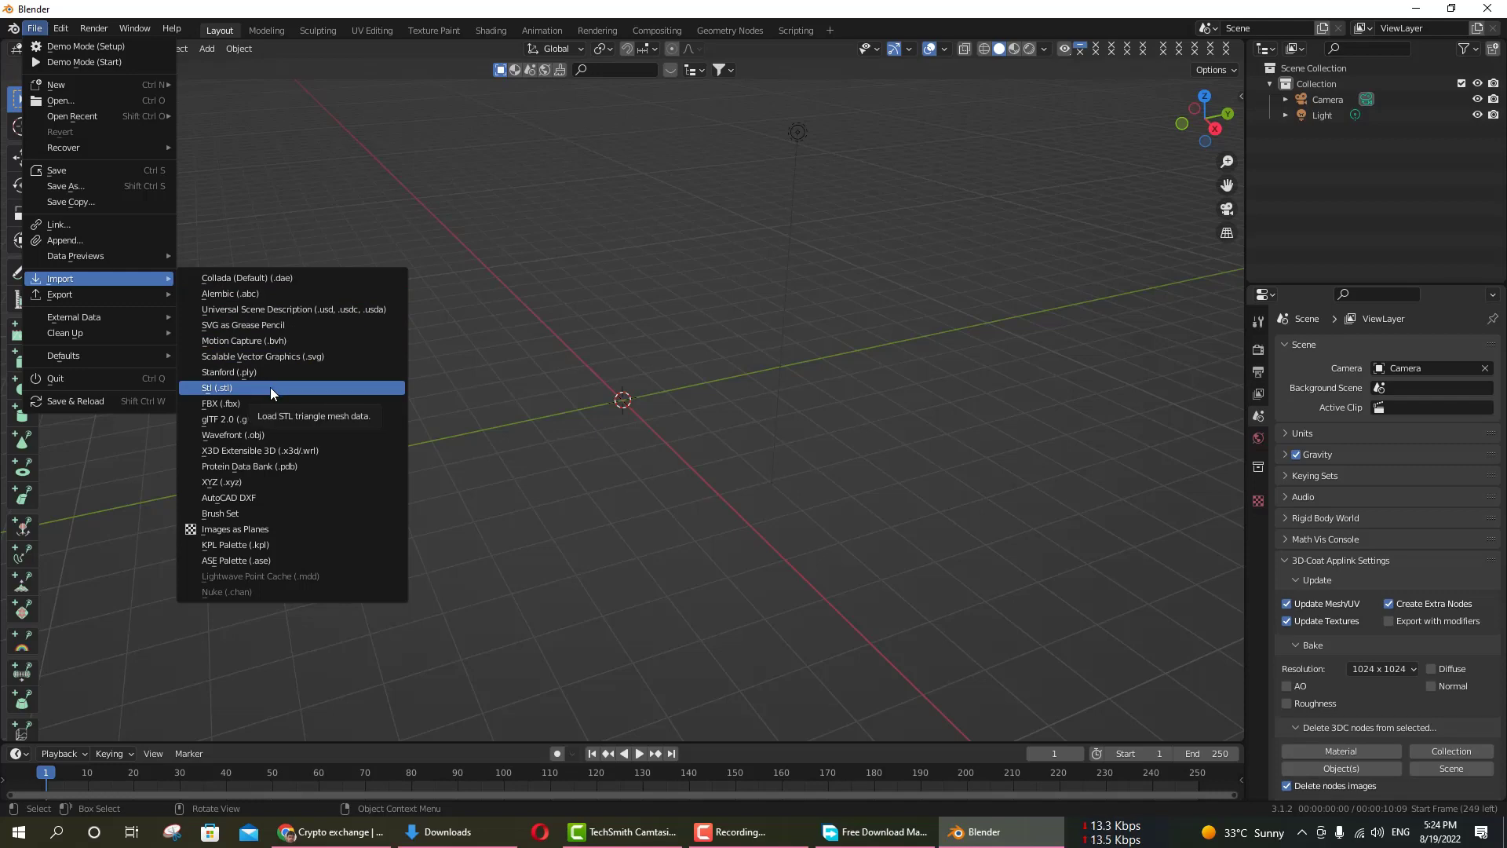
{"action": "left_click", "coordinate": [228, 417]}
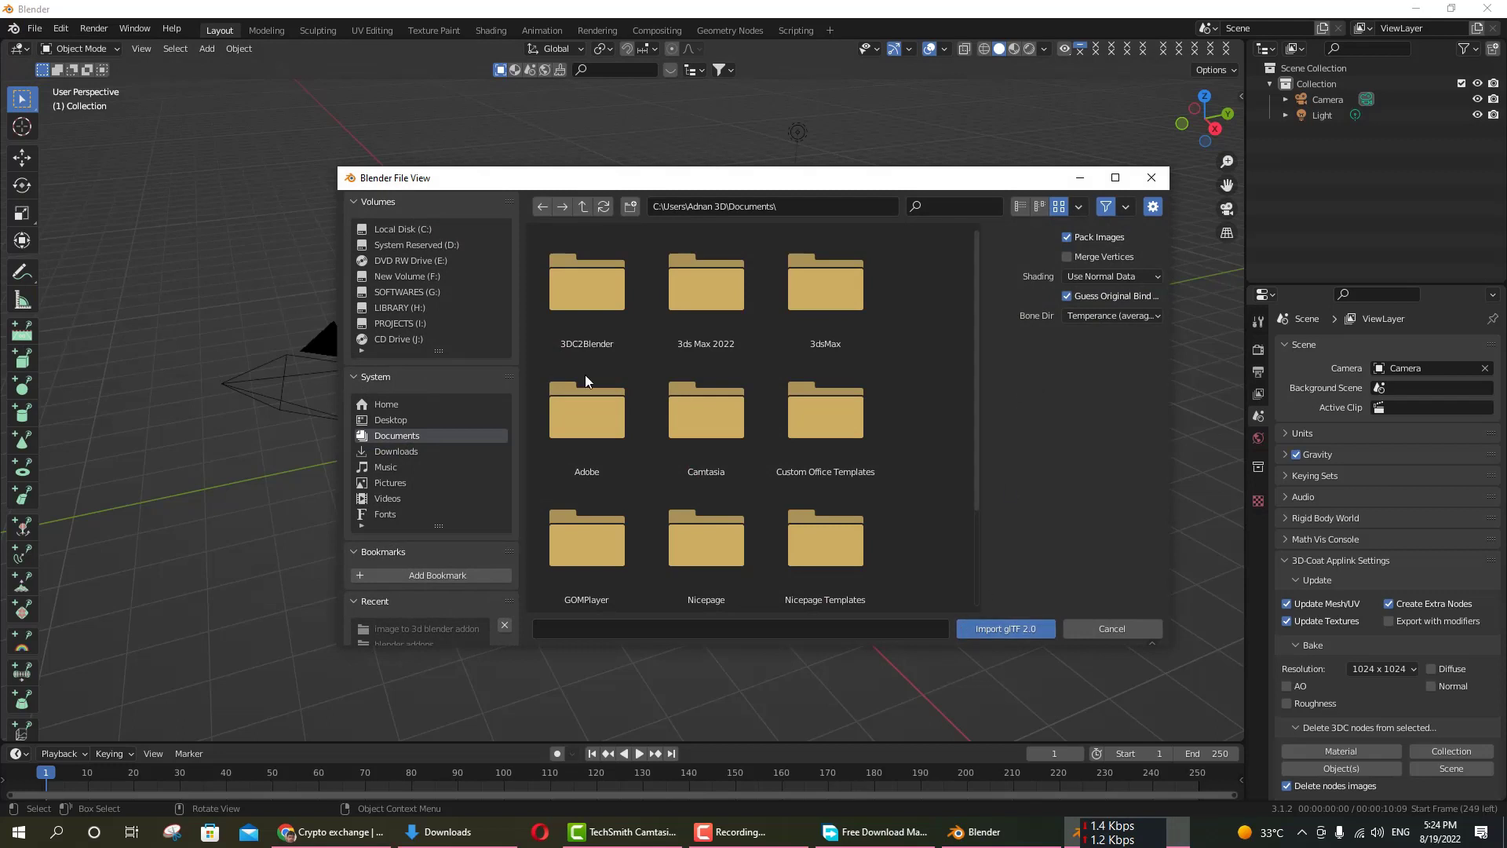
{"action": "left_click", "coordinate": [403, 448]}
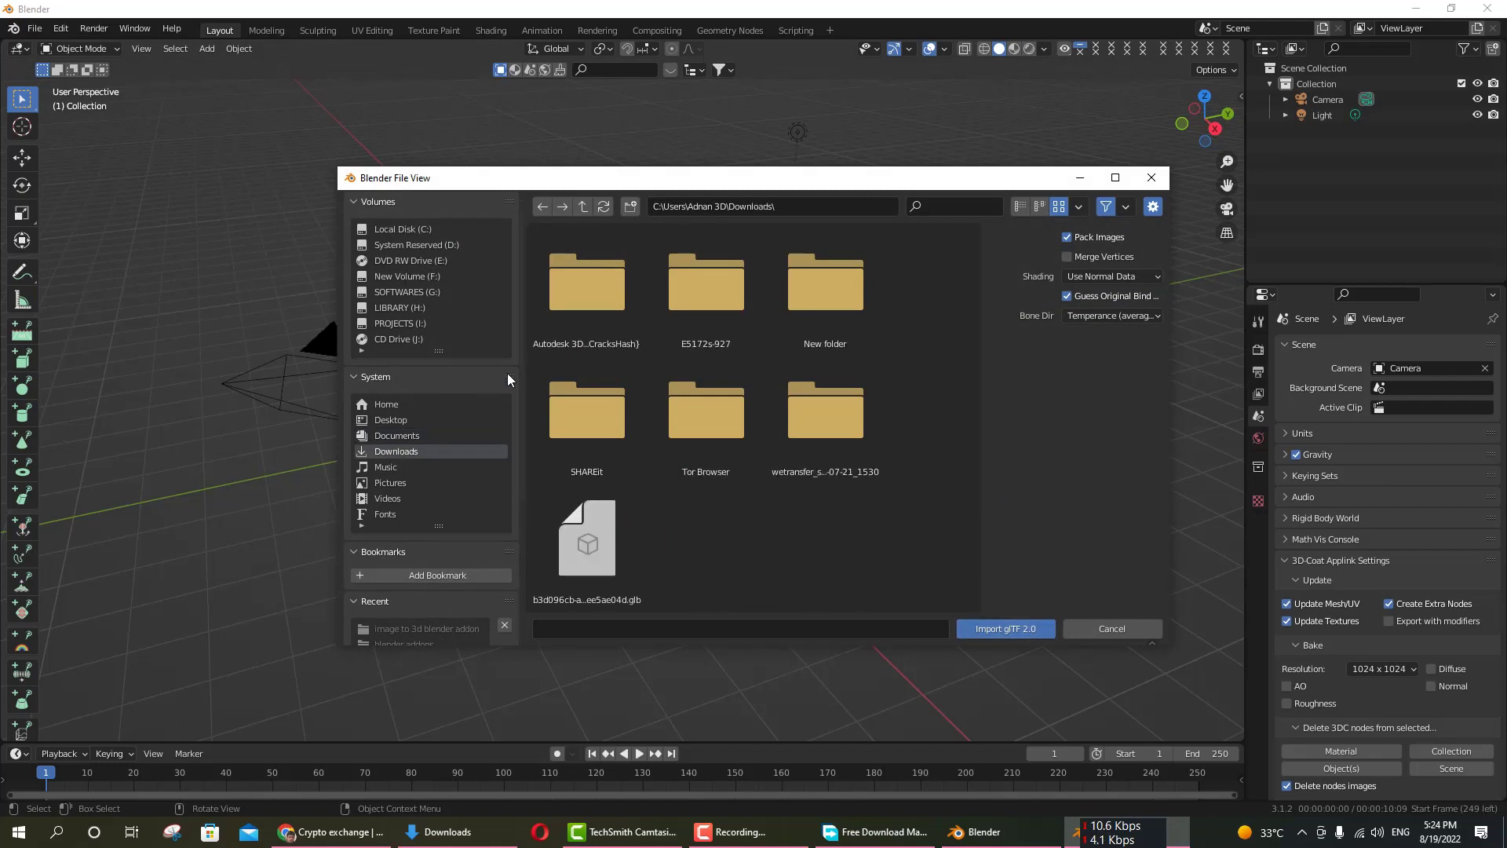
{"action": "left_click", "coordinate": [605, 558]}
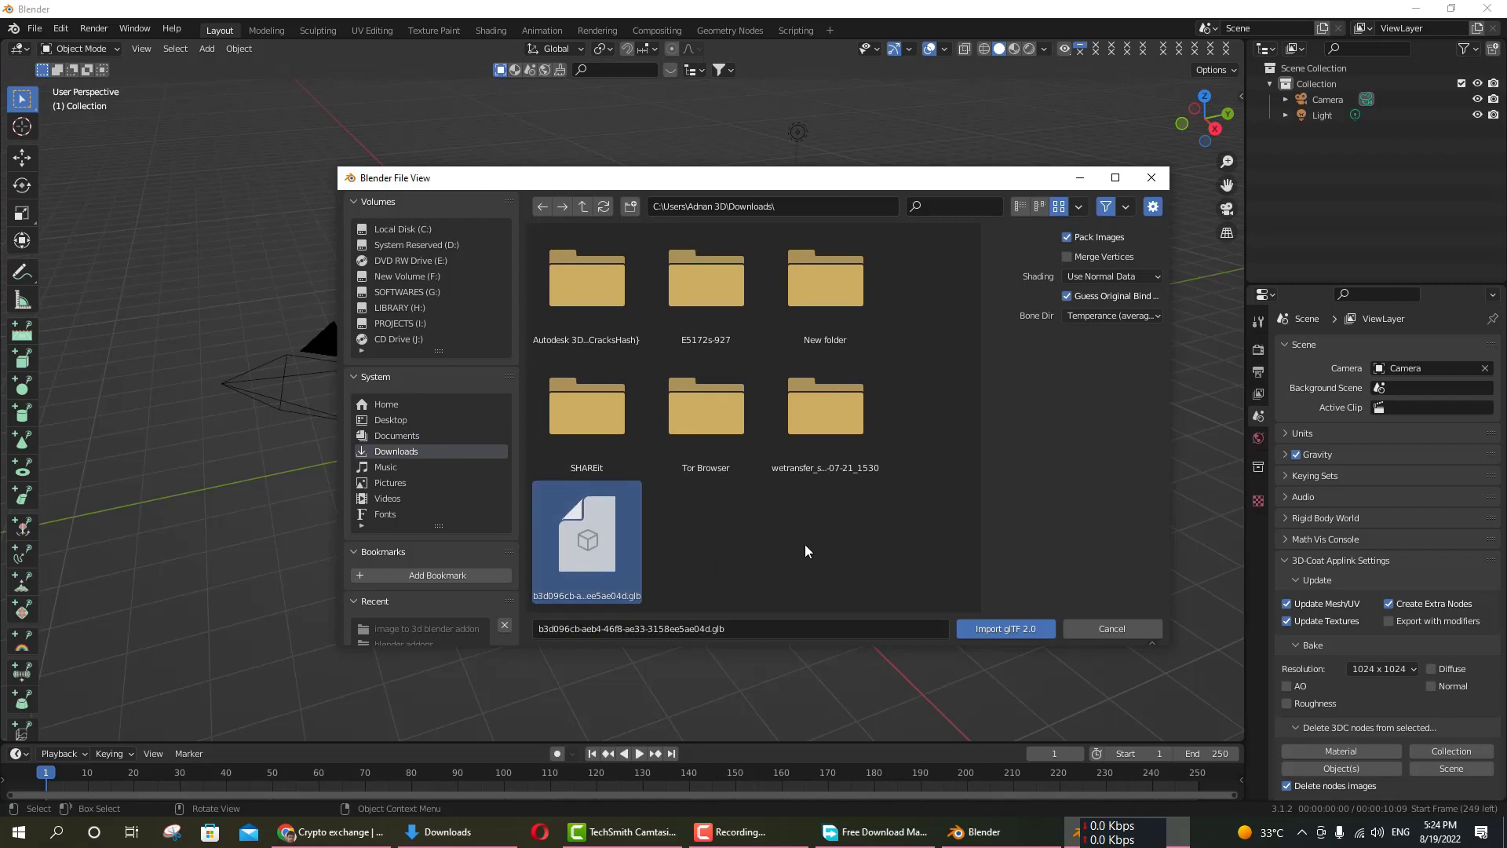
{"action": "left_click", "coordinate": [448, 831]}
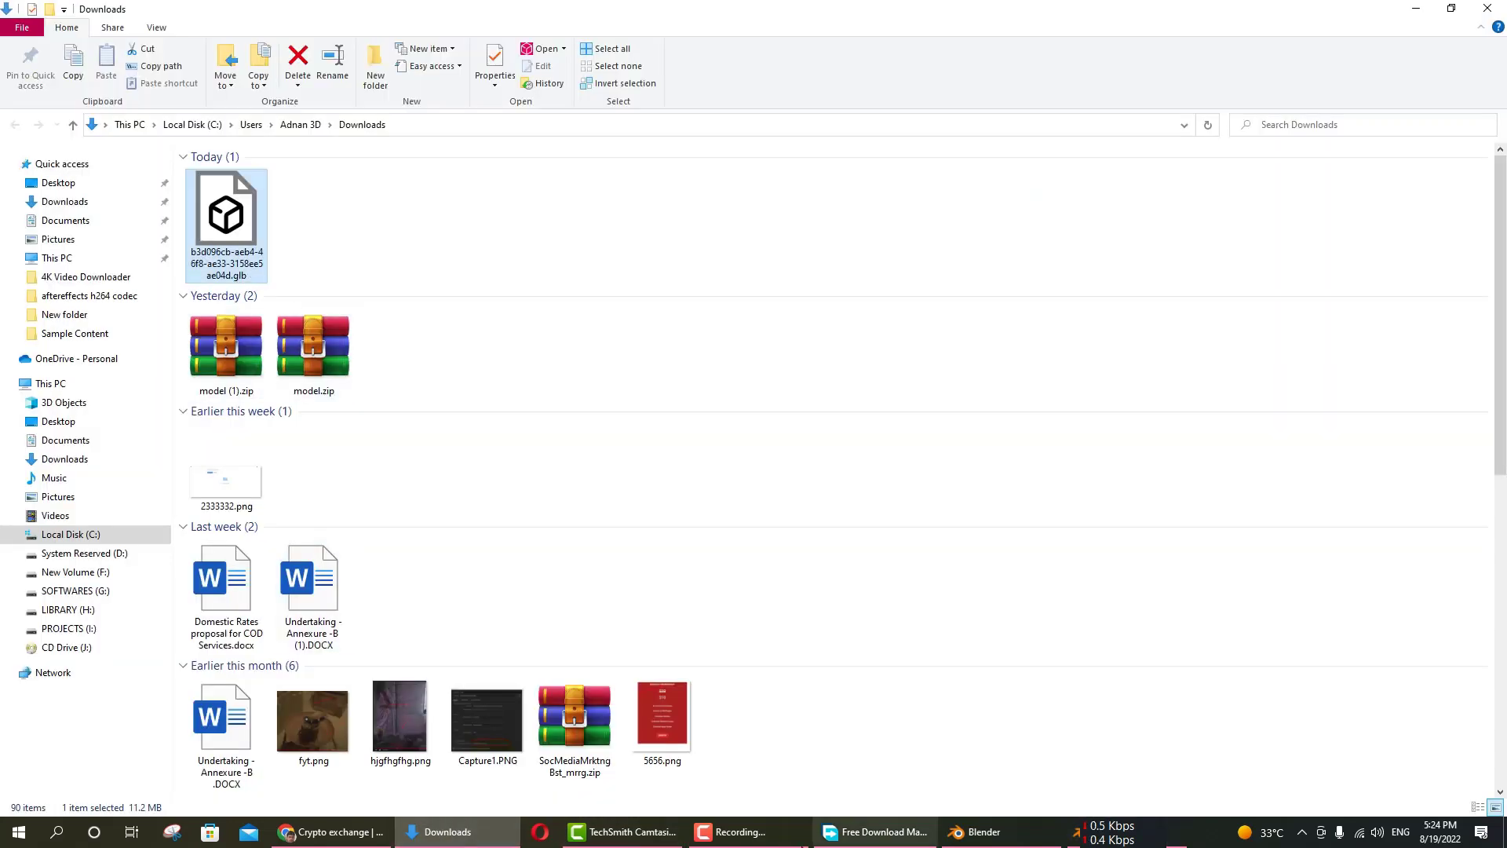
{"action": "left_click", "coordinate": [973, 831]}
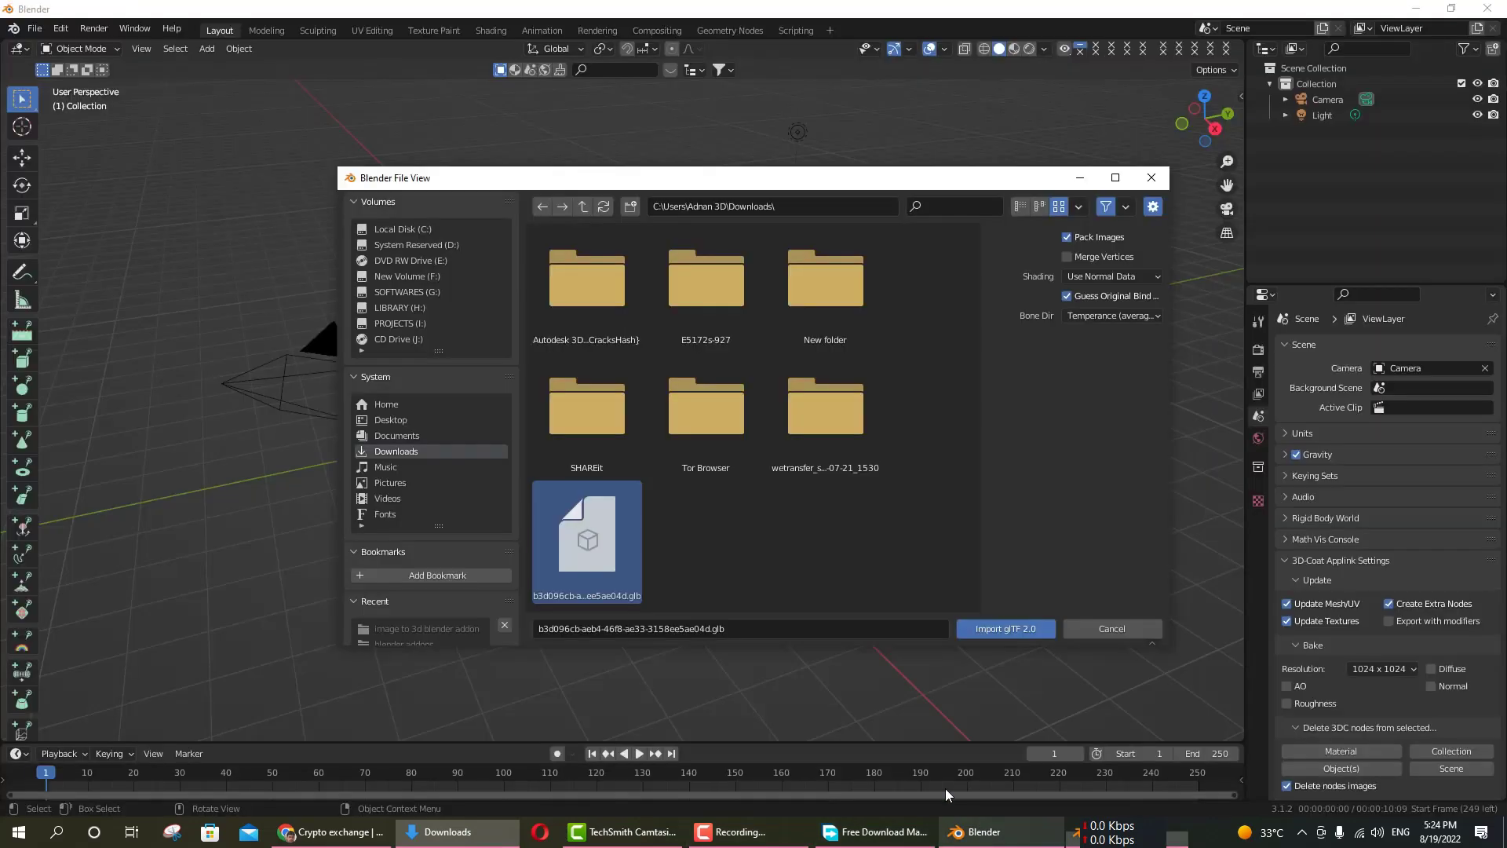
{"action": "left_click", "coordinate": [1002, 633]}
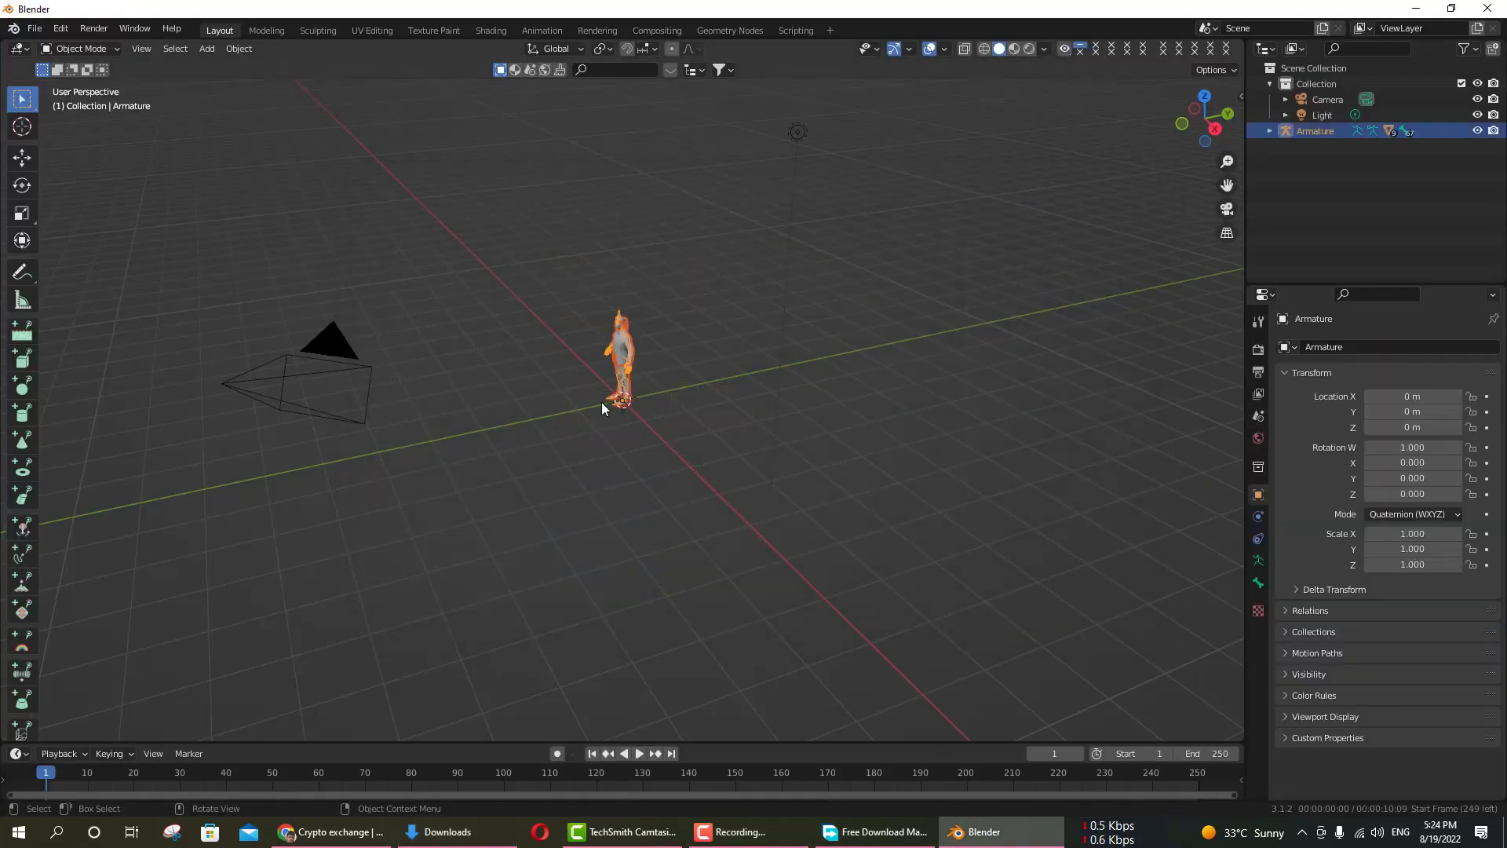
Step: Frame the imported avatar from the front and display it with Material Preview shading
{"action": "left_click_drag", "start_coordinate": [602, 402], "coordinate": [637, 396]}
{"action": "scroll", "coordinate": [637, 376], "scroll_direction": "up", "scroll_amount": 6}
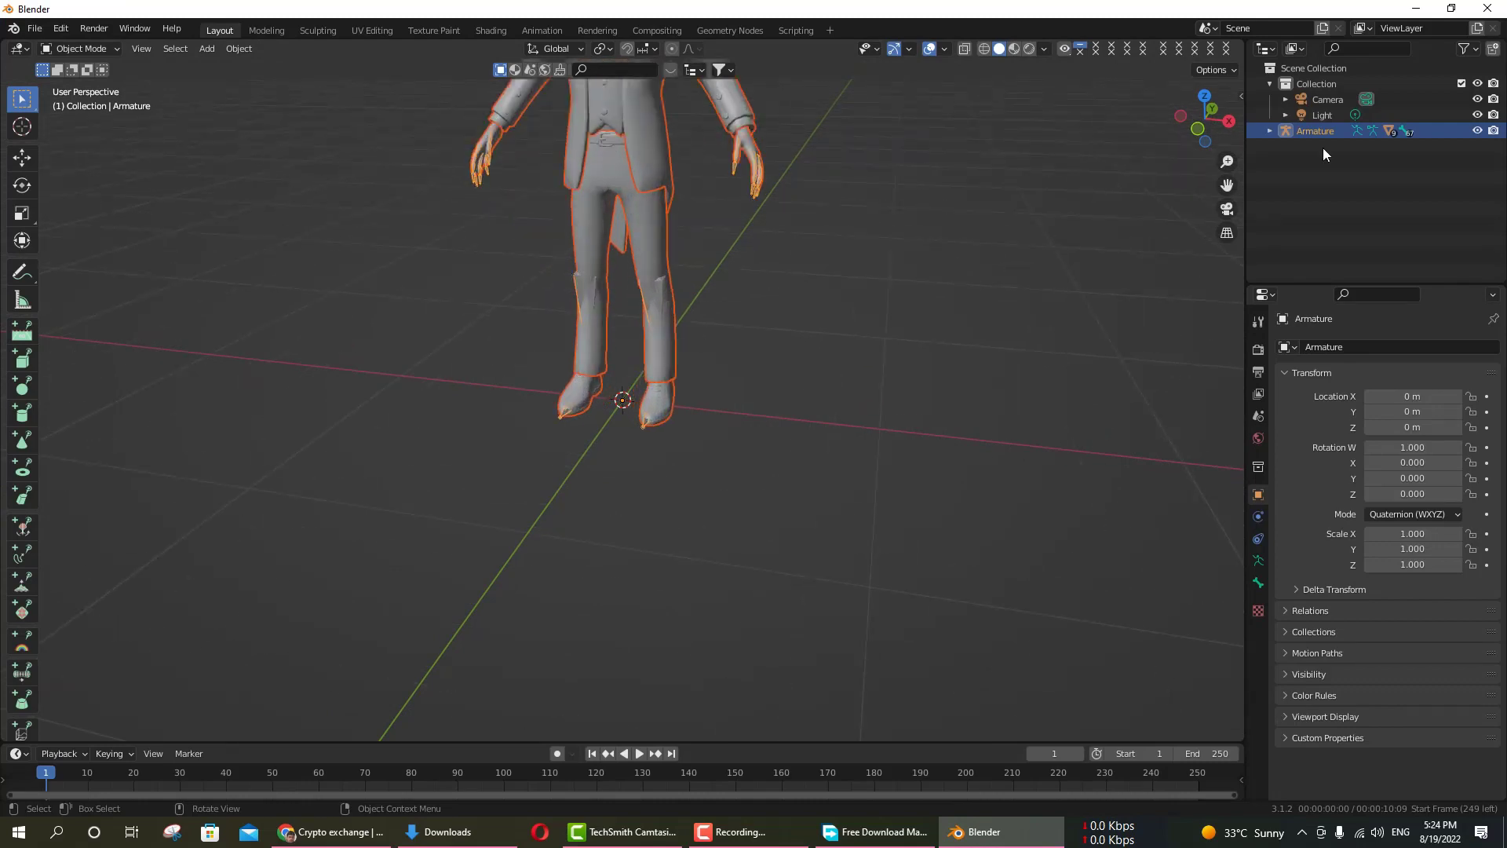
{"action": "key", "text": "KP_Decimal"}
{"action": "left_click_drag", "start_coordinate": [889, 383], "coordinate": [879, 345]}
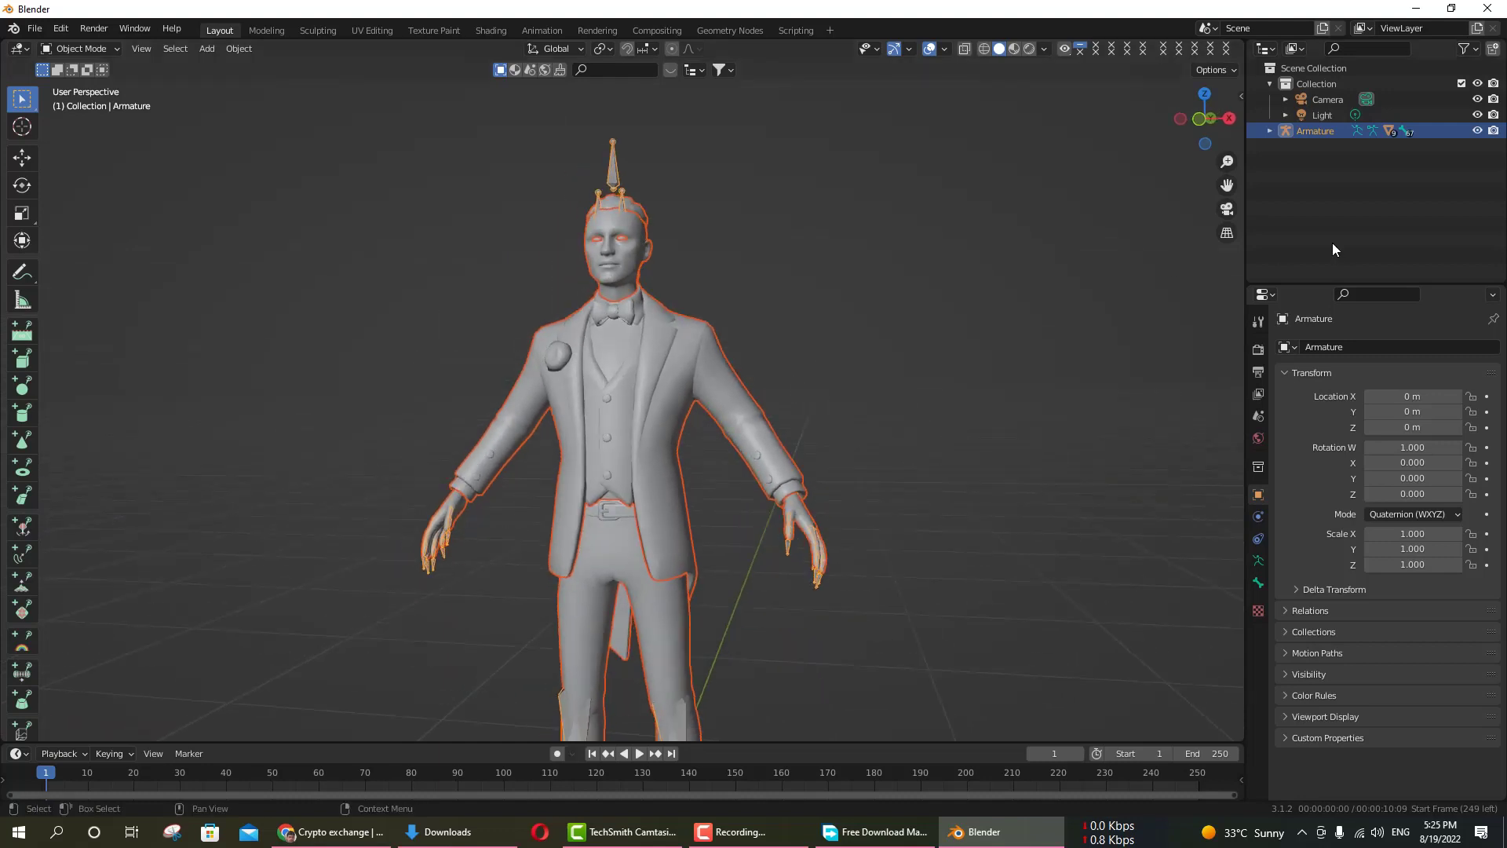
{"action": "left_click_drag", "start_coordinate": [1232, 192], "coordinate": [1252, 164]}
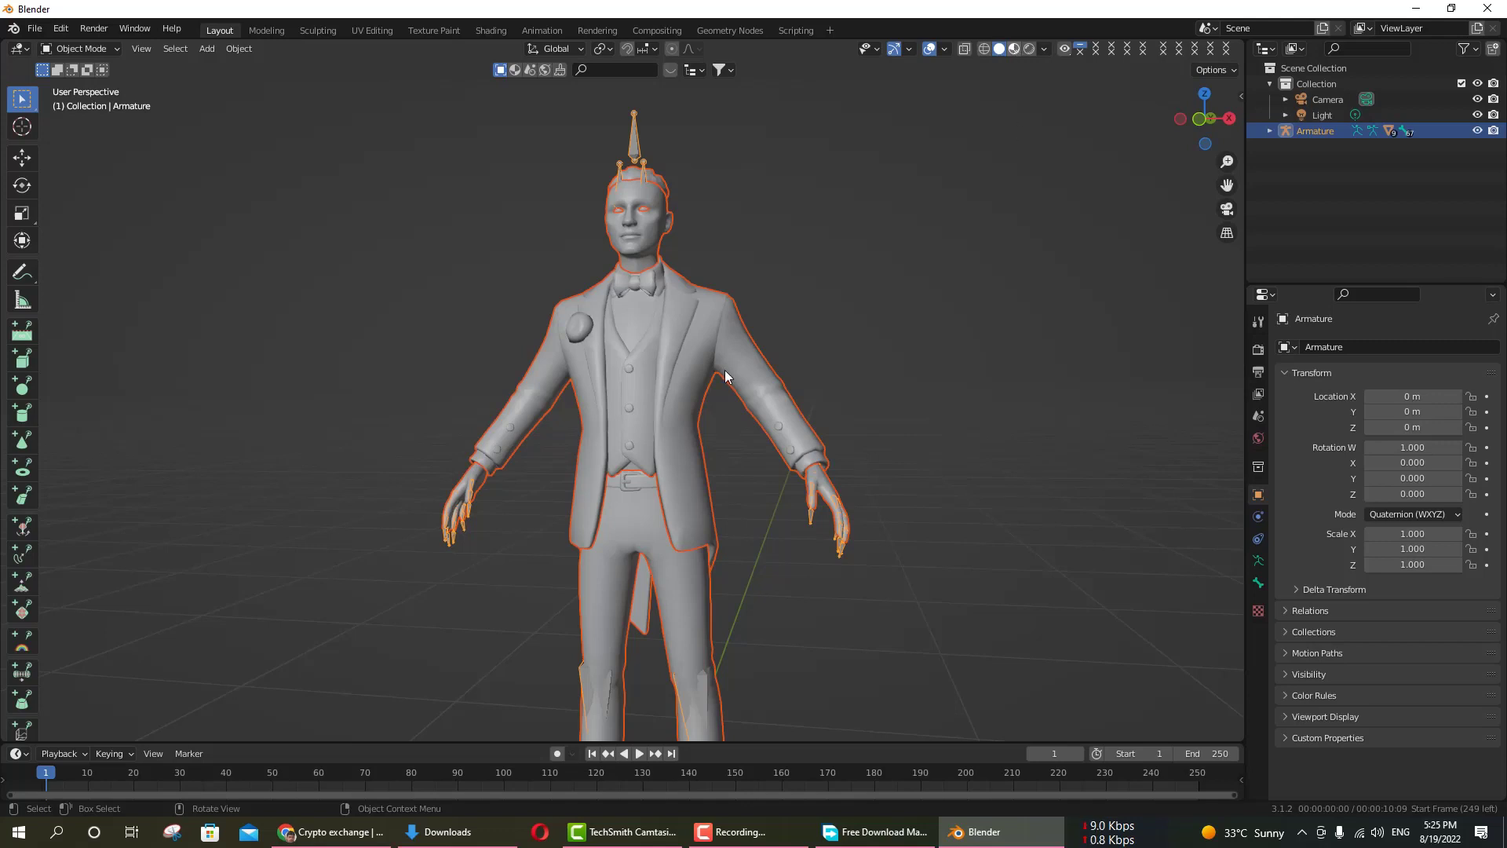
{"action": "key", "text": "z"}
{"action": "key", "text": "2"}
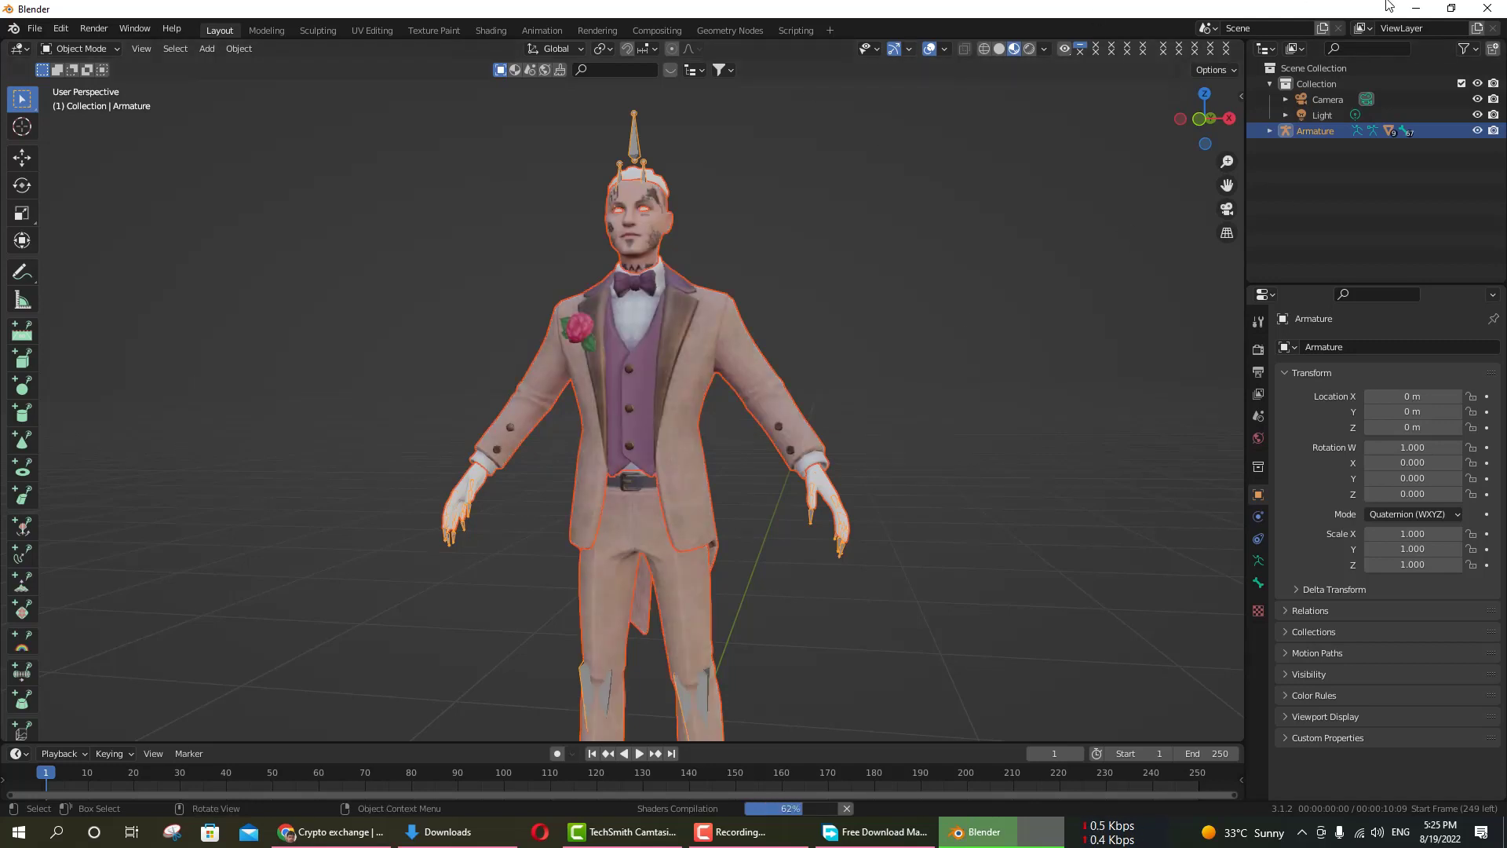
Step: Examine the textured avatar up close, from the suit, waistcoat and rose to the tattooed face and hair
{"action": "left_click_drag", "start_coordinate": [934, 339], "coordinate": [912, 336]}
{"action": "scroll", "coordinate": [829, 341], "scroll_direction": "up", "scroll_amount": 5}
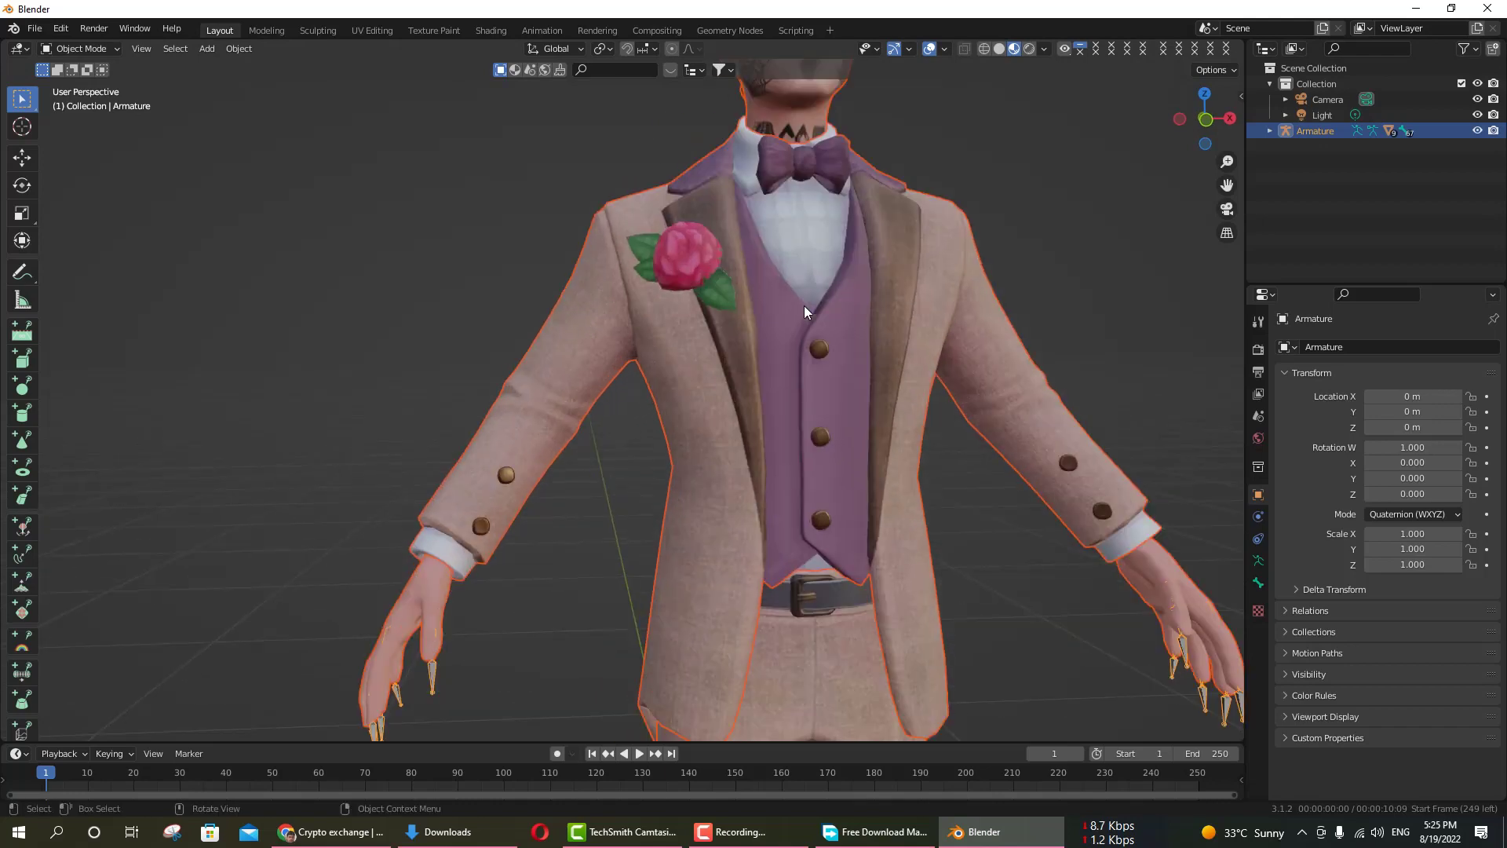
{"action": "left_click_drag", "start_coordinate": [1224, 183], "coordinate": [1226, 549]}
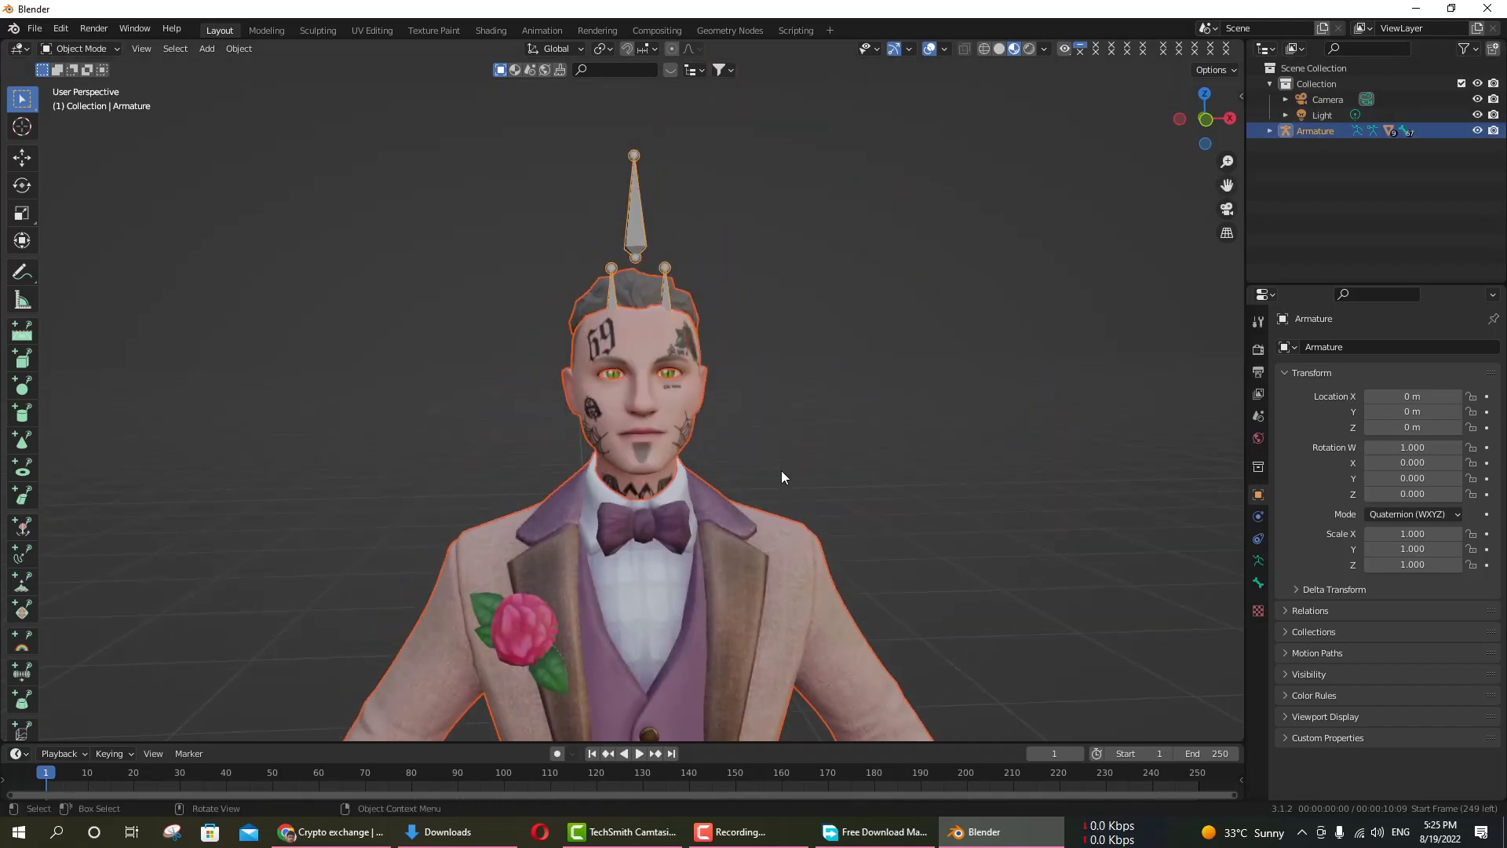
{"action": "scroll", "coordinate": [750, 402], "scroll_direction": "up", "scroll_amount": 3}
{"action": "scroll", "coordinate": [750, 400], "scroll_direction": "down", "scroll_amount": 2}
{"action": "mouse_move", "coordinate": [810, 383]}
{"action": "left_mouse_down"}
{"action": "mouse_move", "coordinate": [908, 312]}
{"action": "mouse_move", "coordinate": [840, 284]}
{"action": "mouse_move", "coordinate": [774, 303]}
{"action": "mouse_move", "coordinate": [854, 313]}
{"action": "mouse_move", "coordinate": [824, 361]}
{"action": "left_mouse_up"}
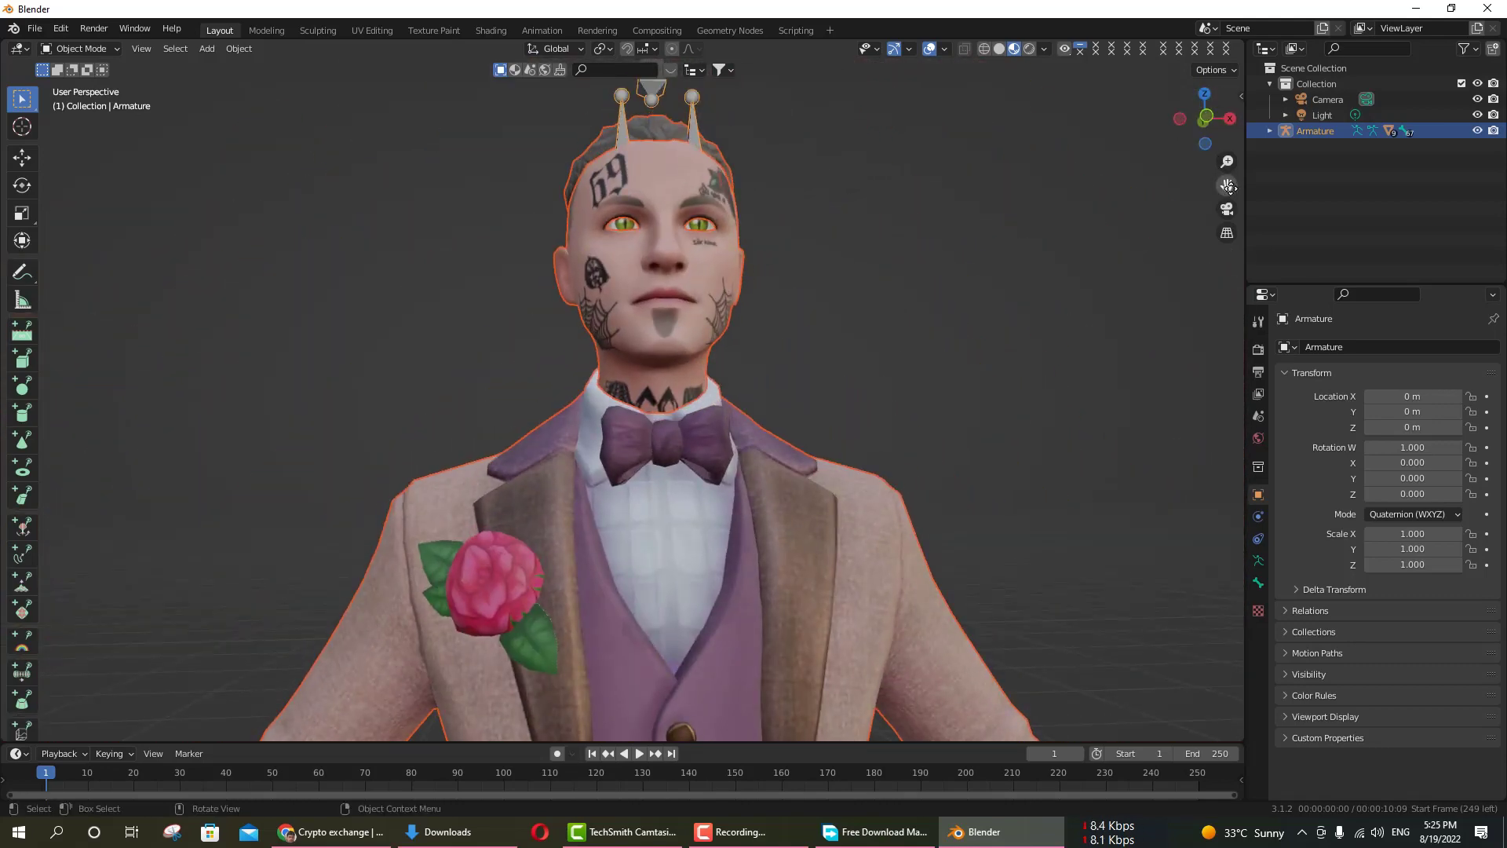
{"action": "left_click_drag", "start_coordinate": [1227, 184], "coordinate": [1227, 544]}
{"action": "scroll", "coordinate": [656, 541], "scroll_direction": "down", "scroll_amount": 2}
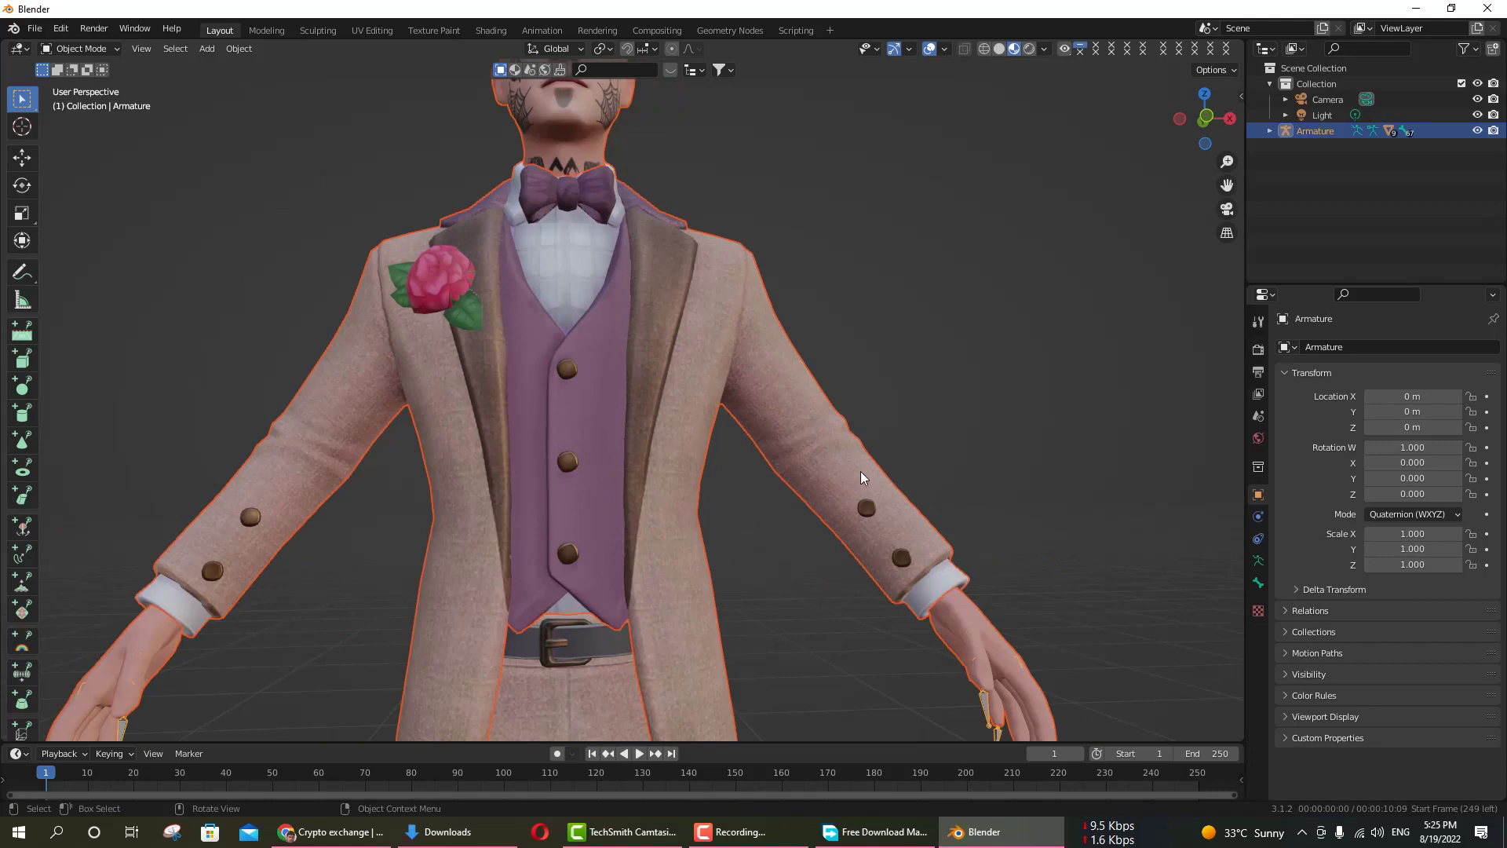
{"action": "mouse_move", "coordinate": [1008, 392]}
{"action": "left_mouse_down"}
{"action": "mouse_move", "coordinate": [942, 454]}
{"action": "mouse_move", "coordinate": [1016, 410]}
{"action": "mouse_move", "coordinate": [989, 412]}
{"action": "left_mouse_up"}
{"action": "scroll", "coordinate": [656, 451], "scroll_direction": "up", "scroll_amount": 2}
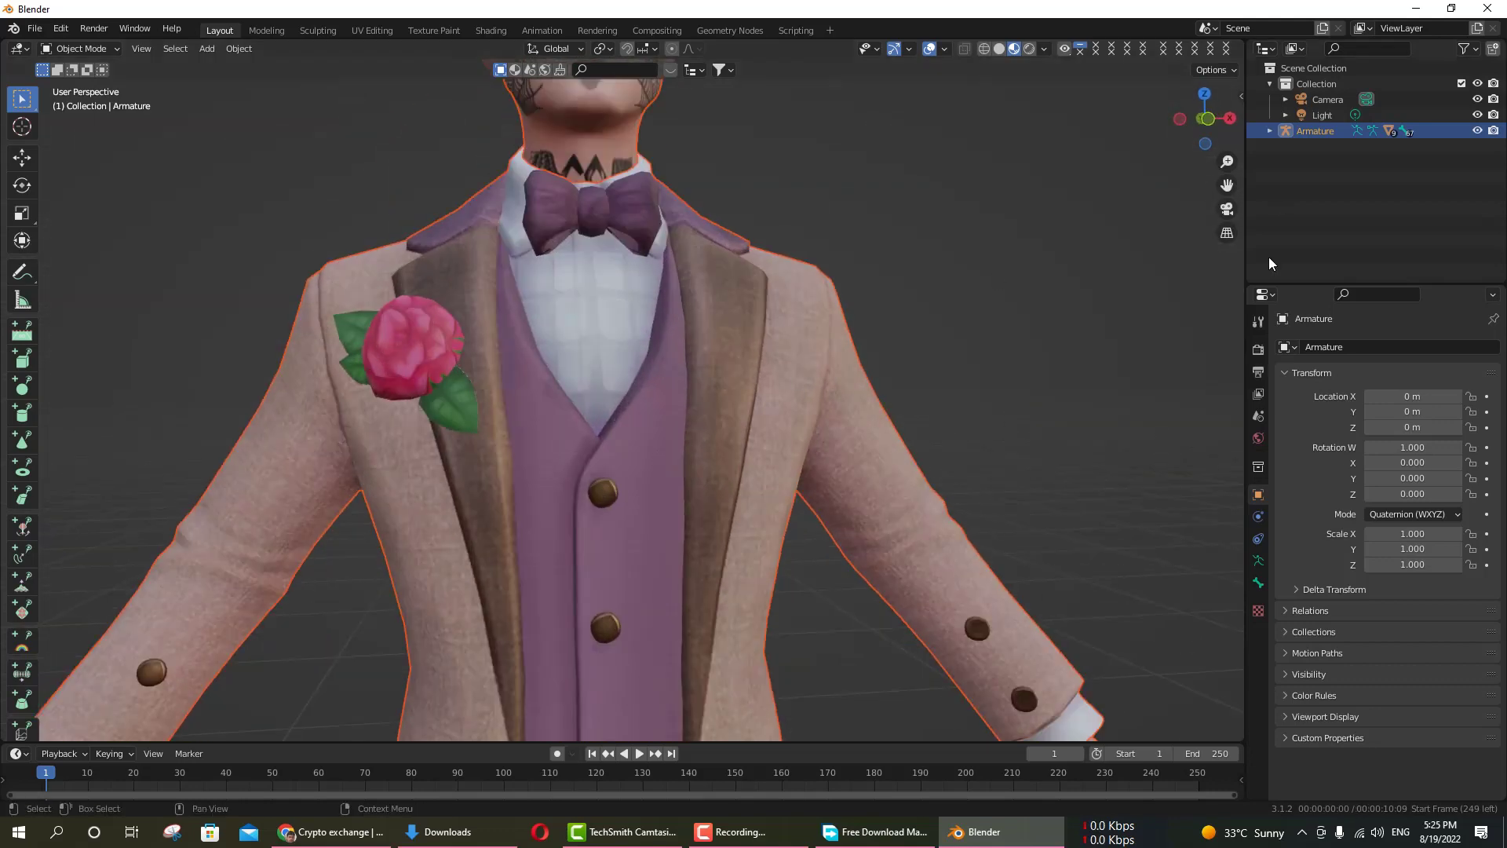
{"action": "left_click_drag", "start_coordinate": [1227, 185], "coordinate": [476, 663]}
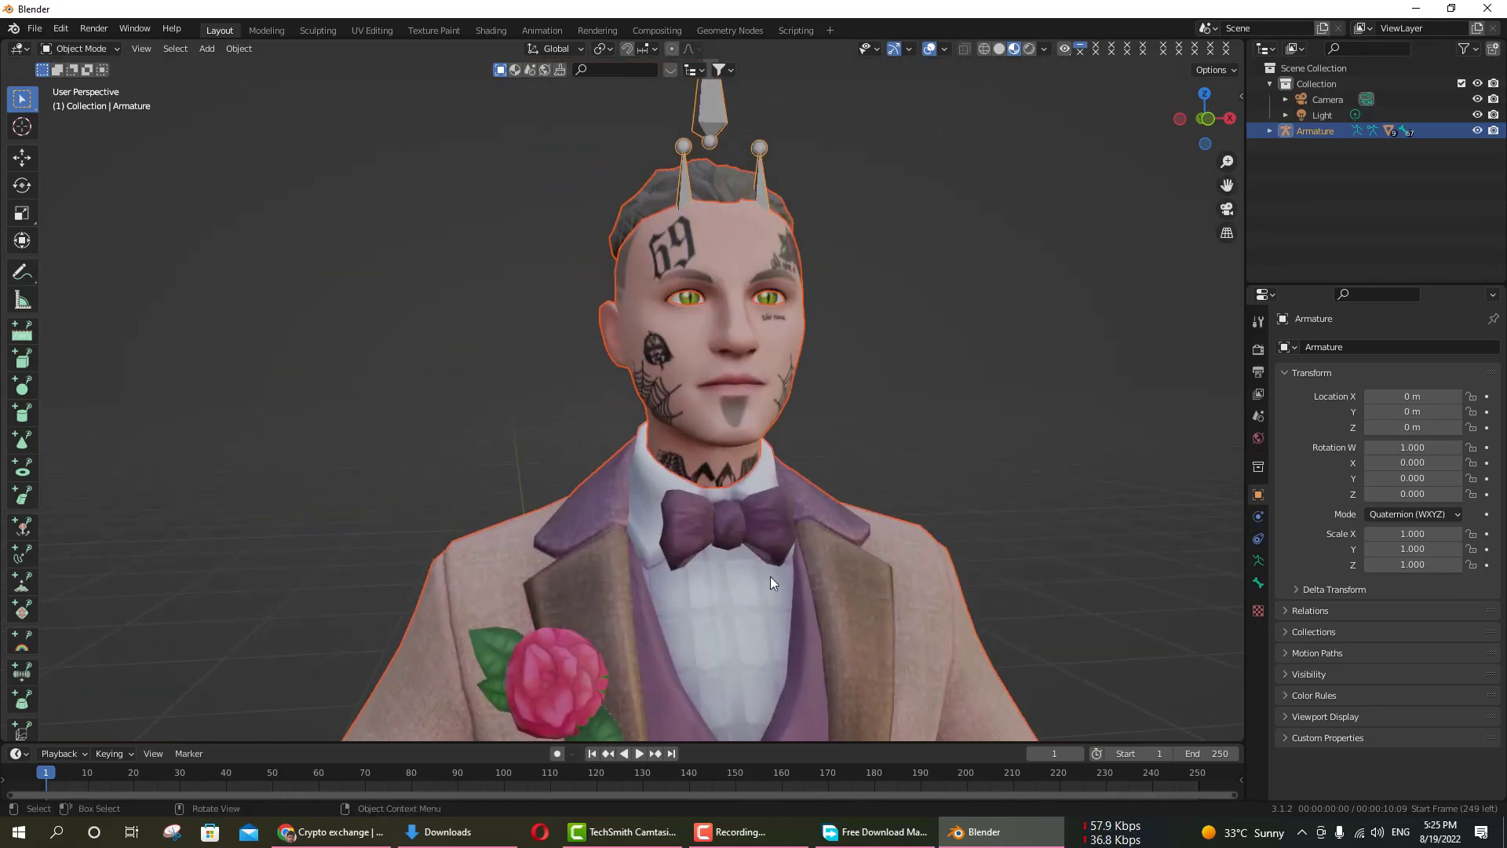
Step: Switch the armature to Pose Mode and select bones at the top of the avatar's head
{"action": "left_click", "coordinate": [81, 49]}
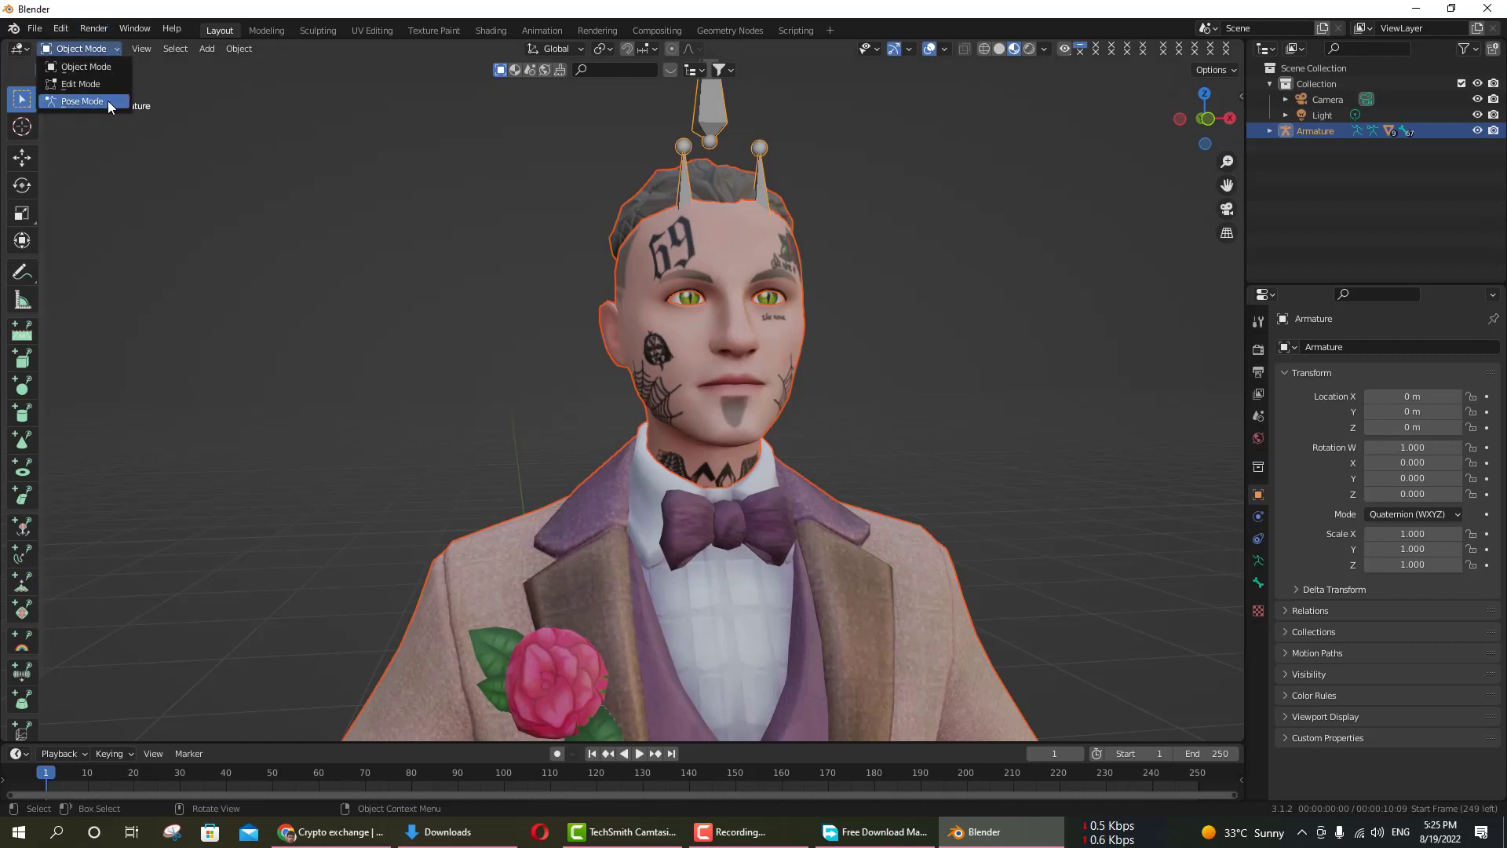
{"action": "left_click", "coordinate": [107, 100]}
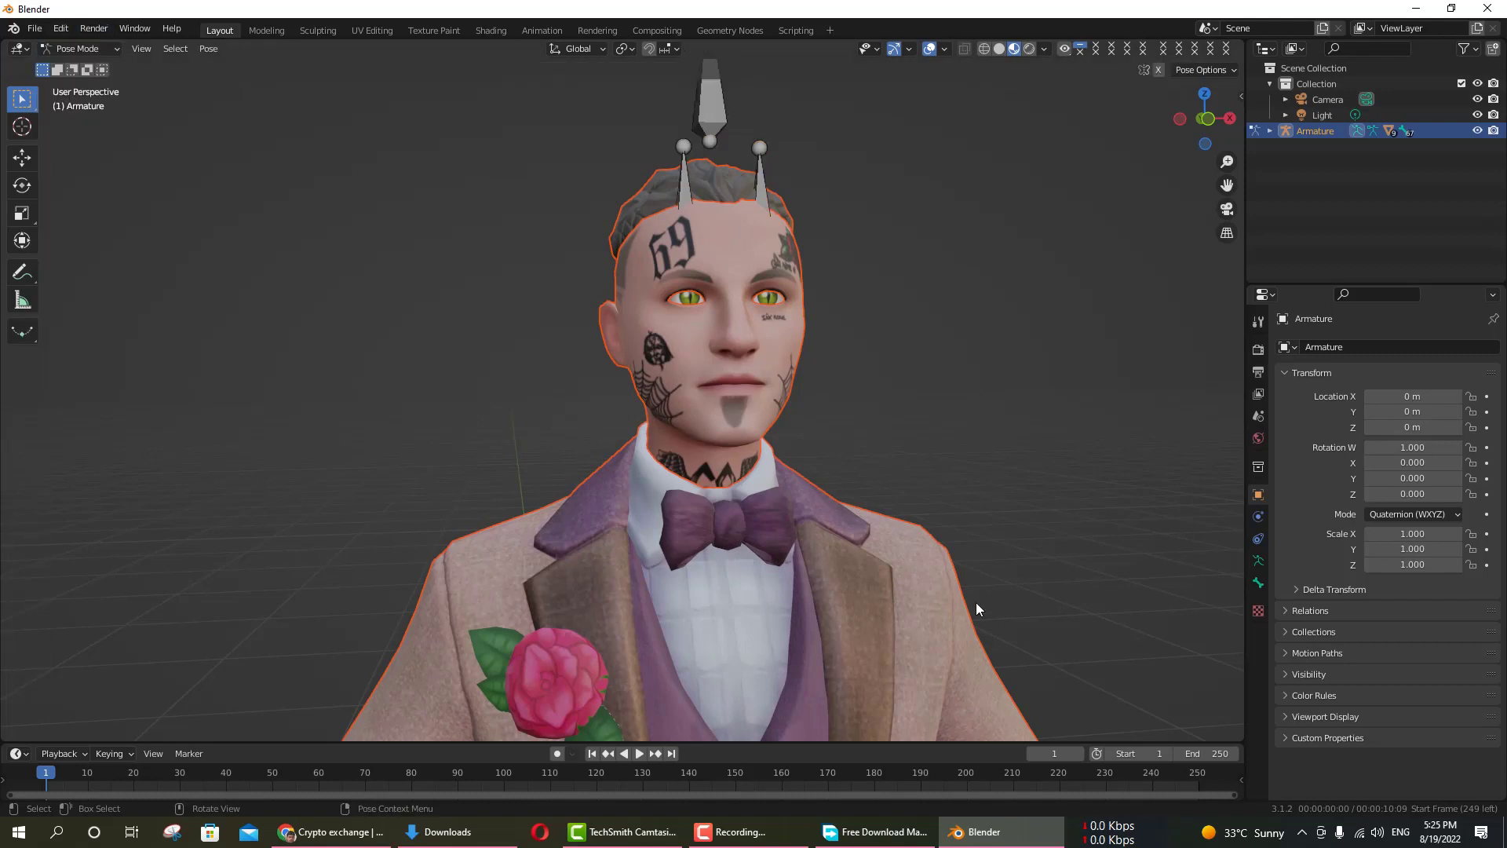
{"action": "left_click", "coordinate": [714, 142]}
{"action": "left_click", "coordinate": [766, 196]}
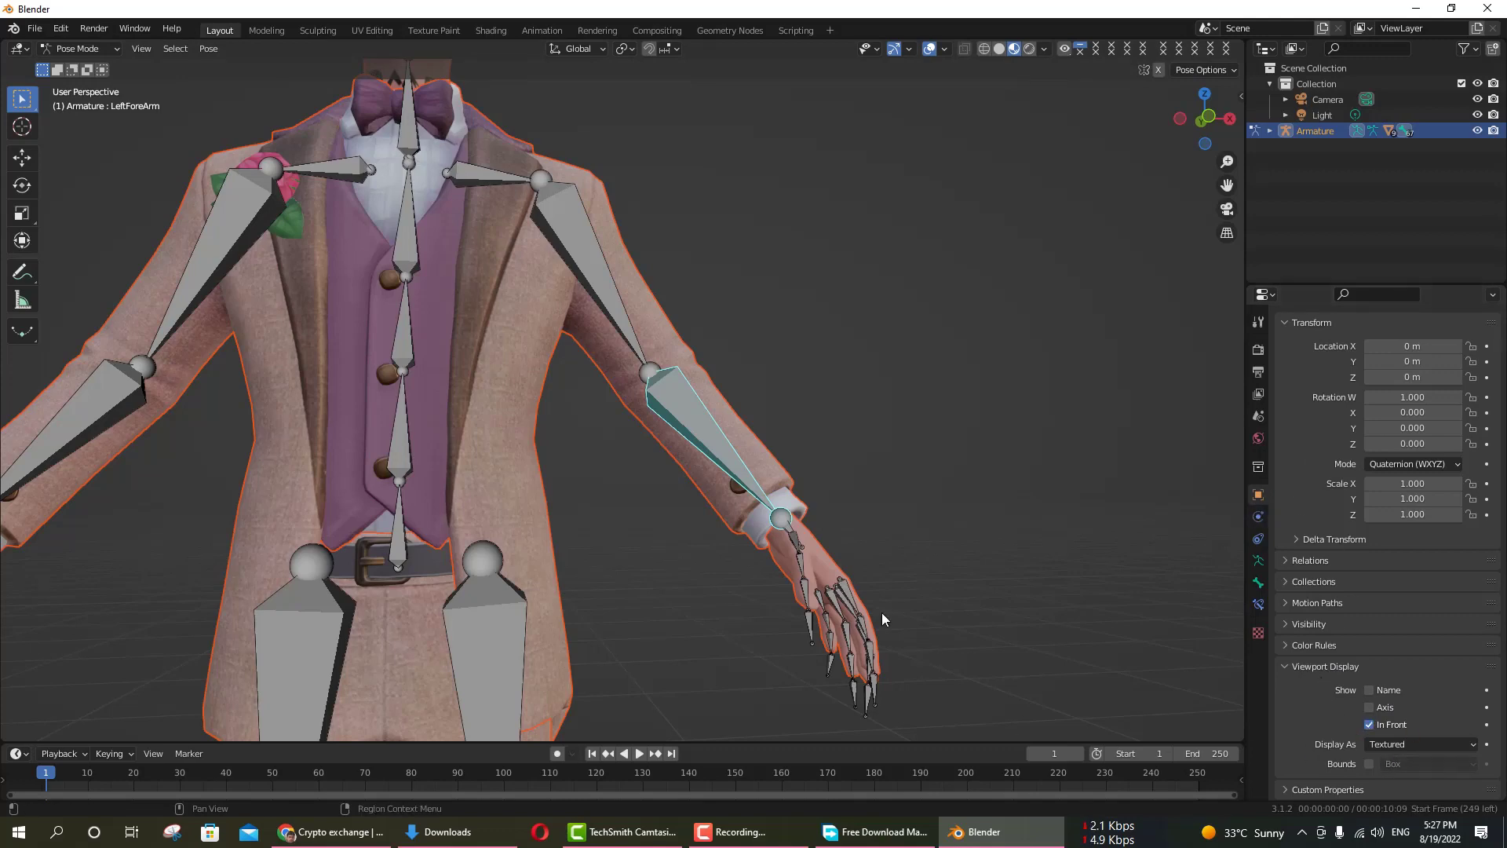
Step: Rotate the LeftArm bone with the Rotate tool to swing the avatar's left arm outward and upward
{"action": "left_click", "coordinate": [653, 369]}
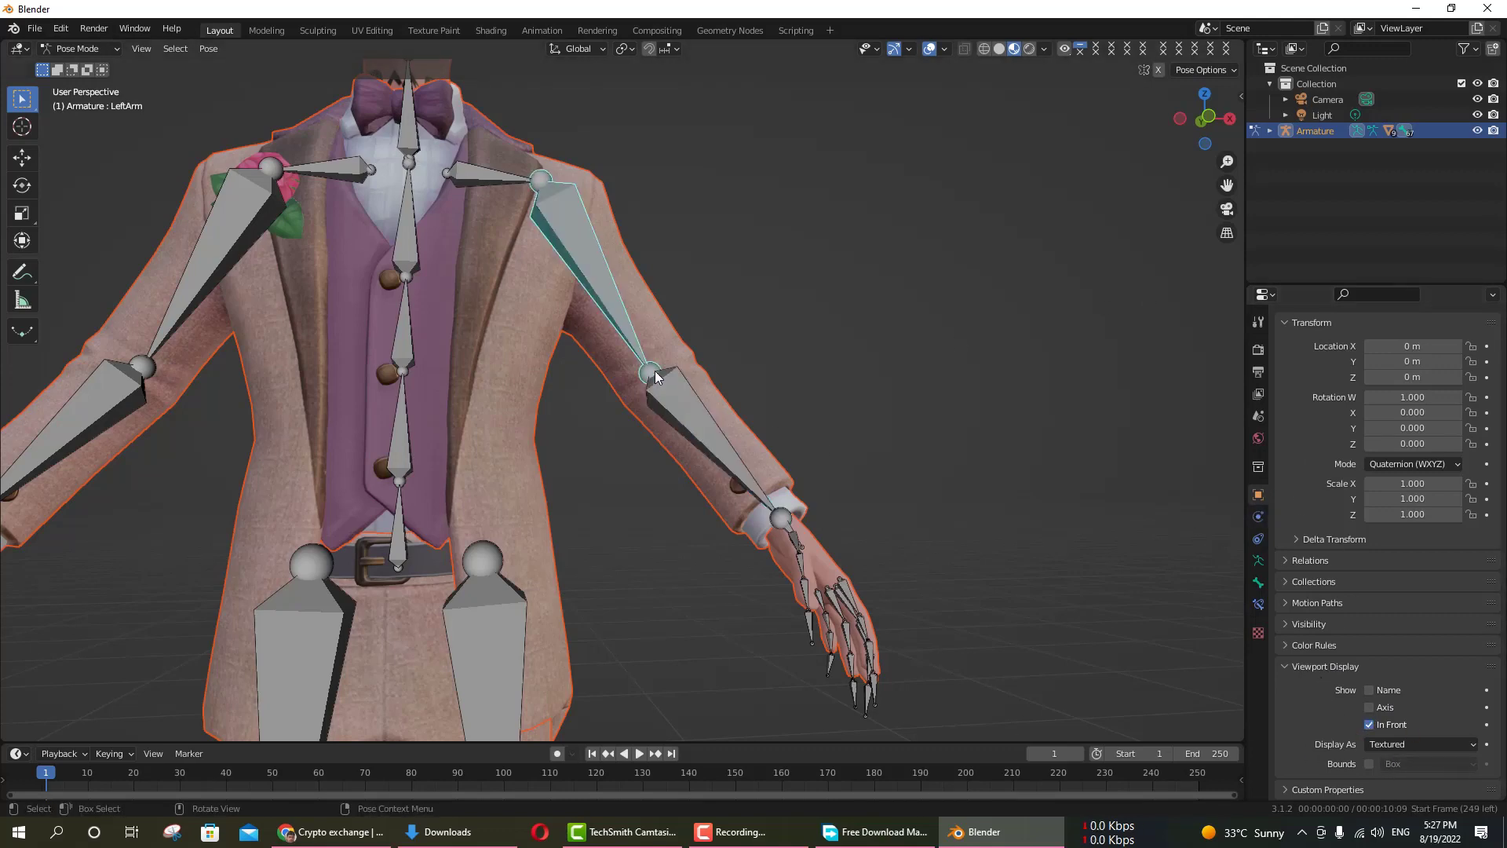
{"action": "left_click", "coordinate": [22, 185]}
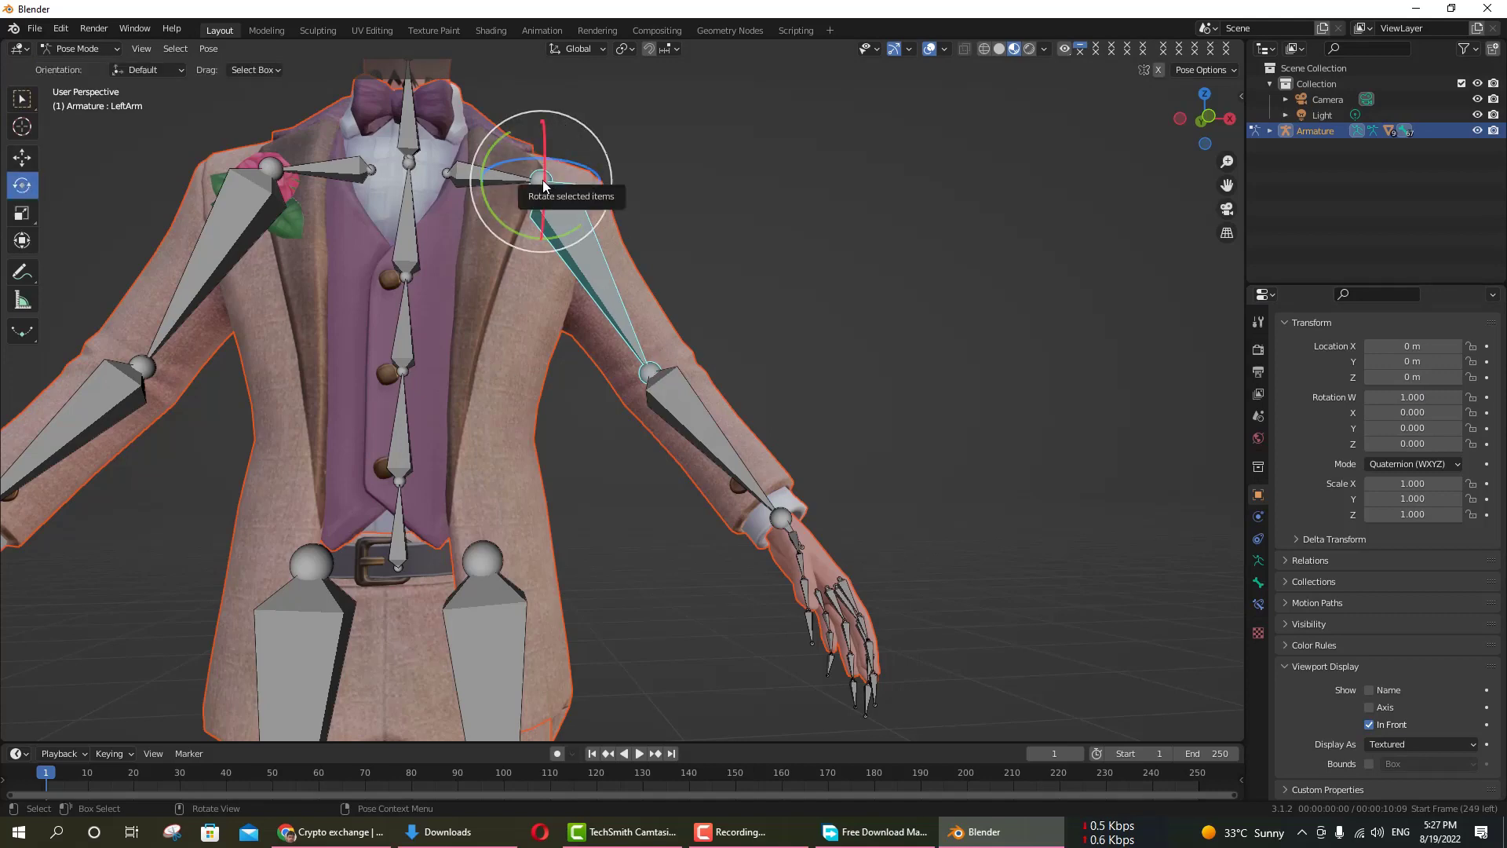
{"action": "mouse_move", "coordinate": [540, 156]}
{"action": "left_mouse_down"}
{"action": "mouse_move", "coordinate": [542, 177]}
{"action": "mouse_move", "coordinate": [543, 154]}
{"action": "left_mouse_up"}
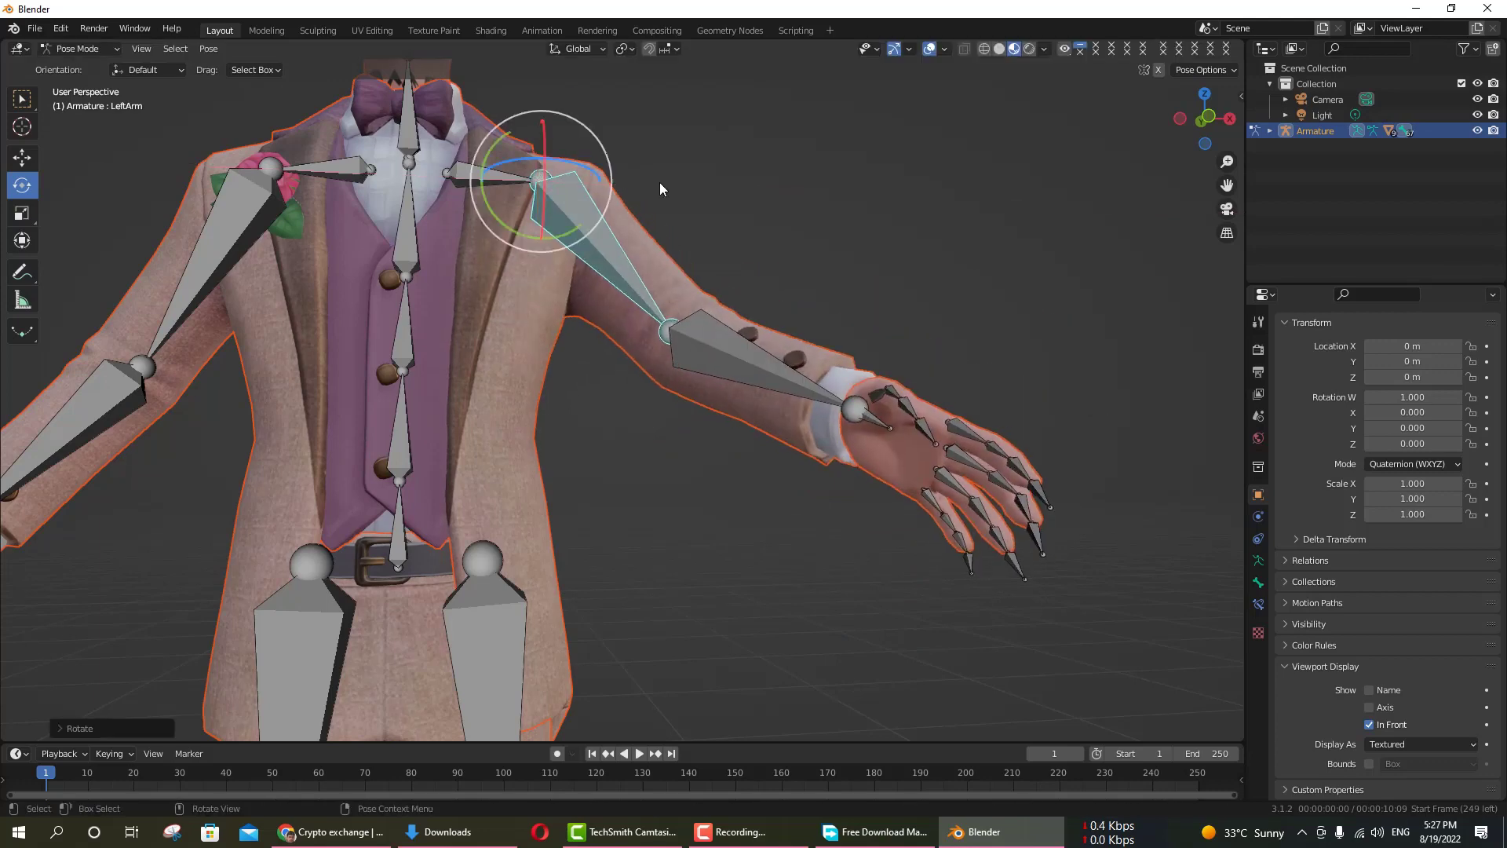
{"action": "left_click", "coordinate": [55, 30]}
Step: Rotate the LeftHand bone to turn the wrist, and rotate the Spine2 bone to twist the upper torso
{"action": "left_click", "coordinate": [857, 408]}
{"action": "left_click_drag", "start_coordinate": [873, 372], "coordinate": [548, 335]}
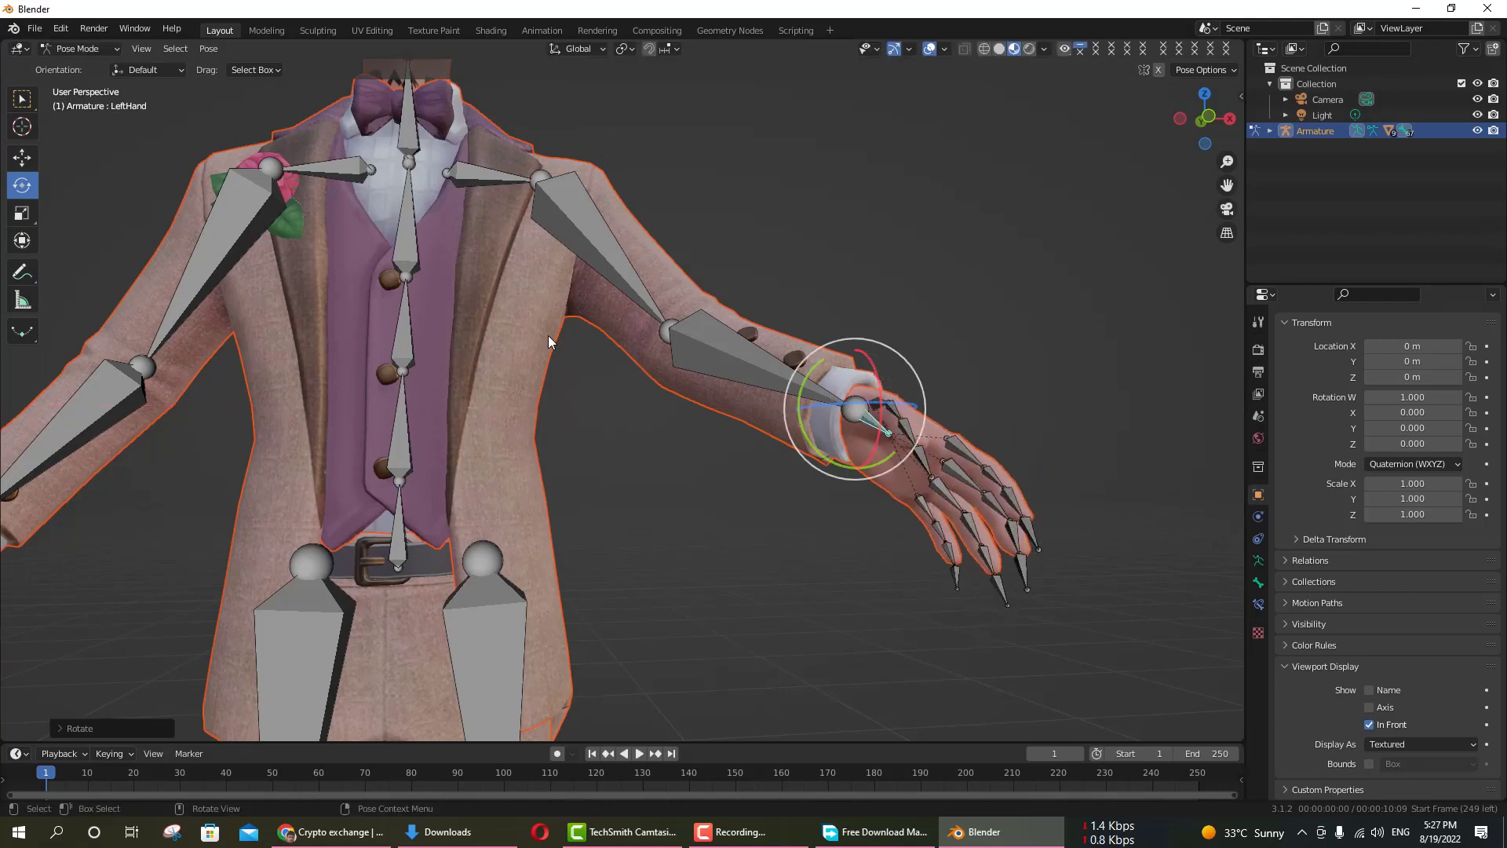
{"action": "left_click", "coordinate": [411, 226]}
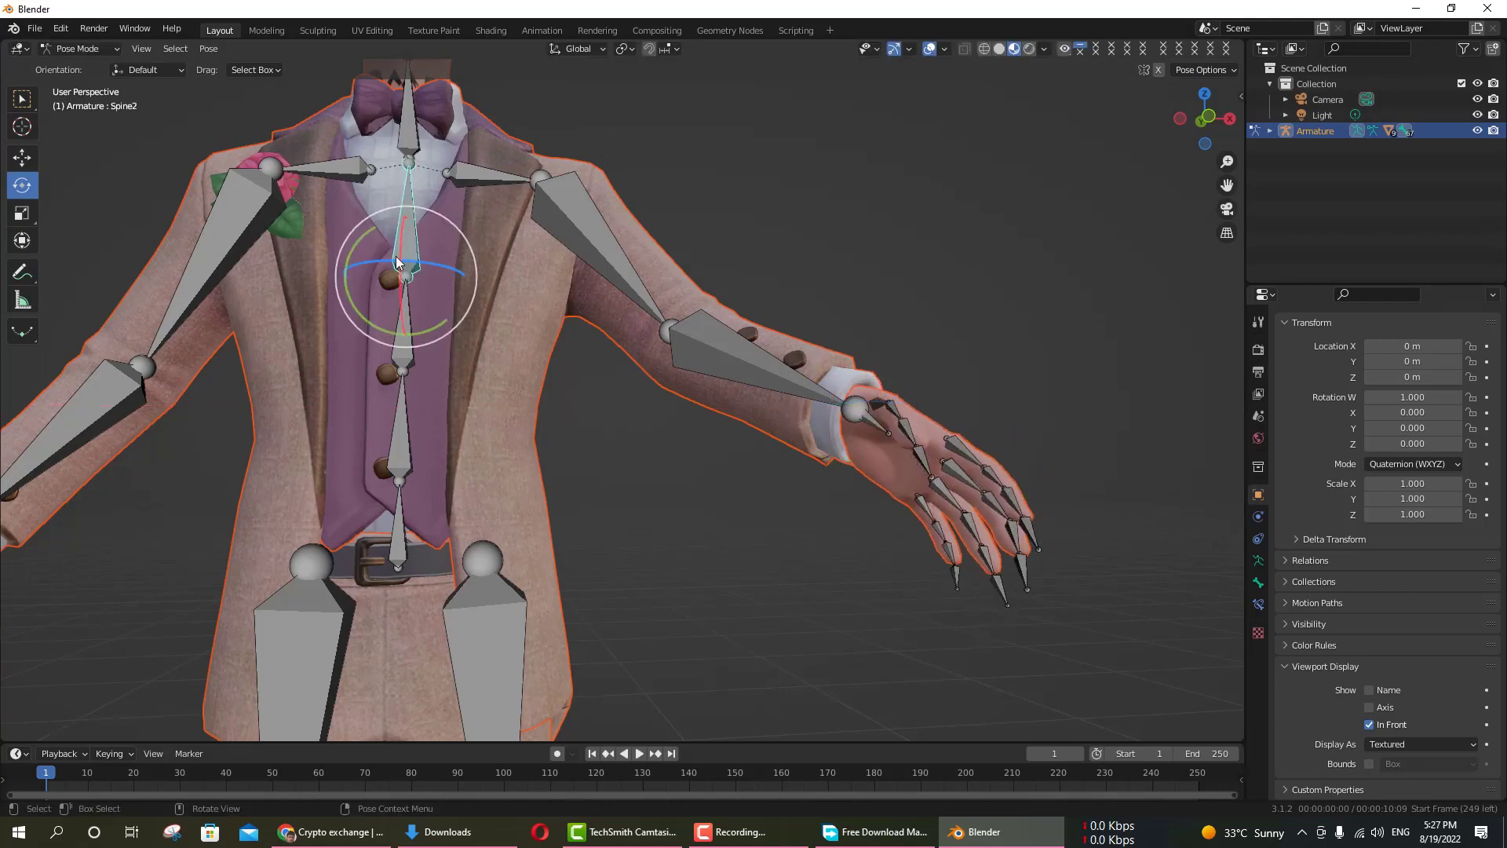
{"action": "left_click_drag", "start_coordinate": [396, 262], "coordinate": [440, 266]}
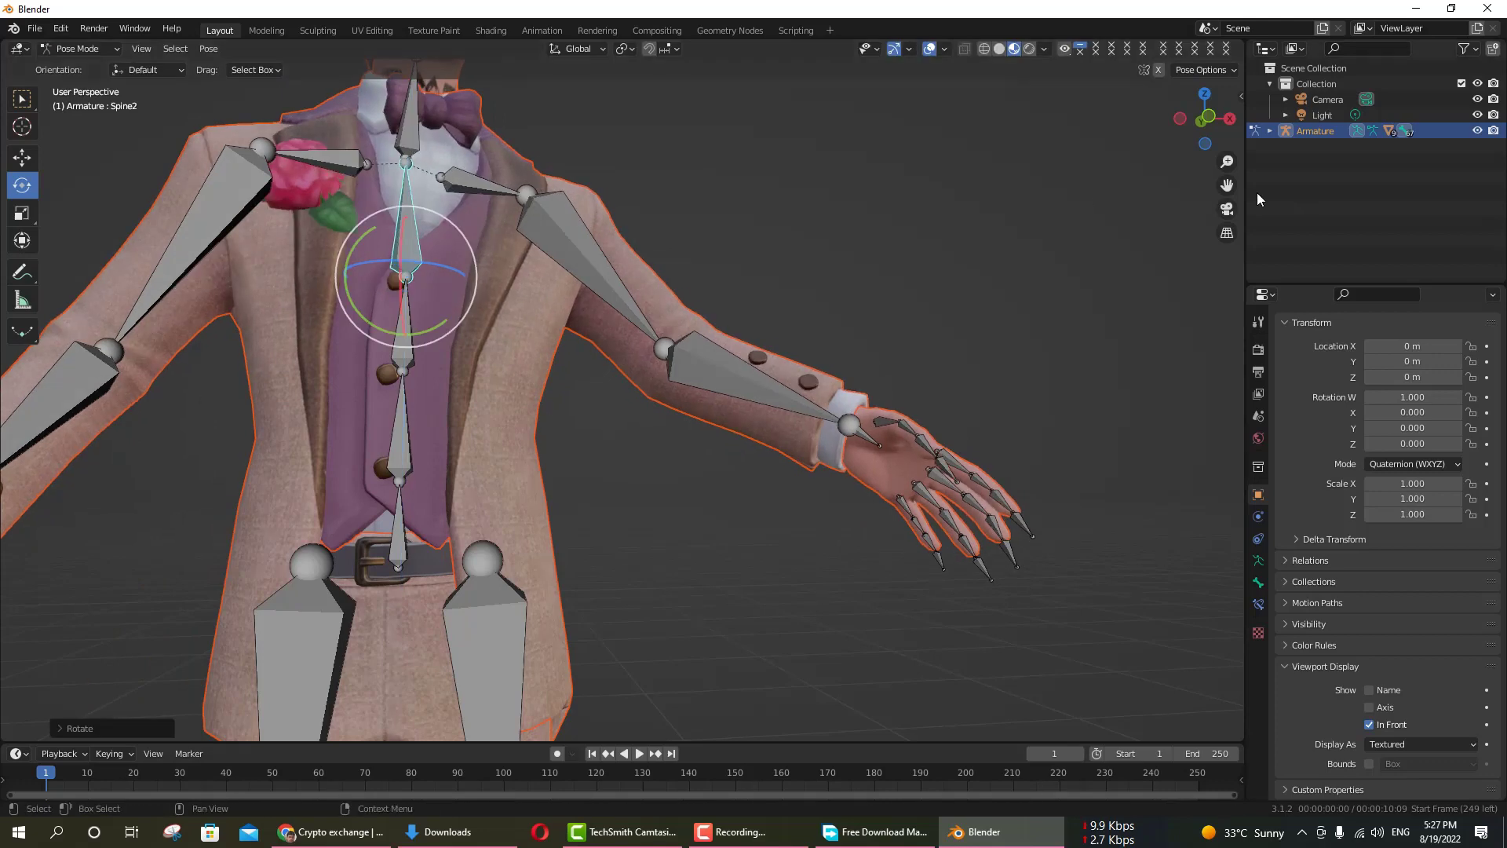
Step: Rotate the Spine2 bone slightly to adjust the upper torso, and rotate the LeftEye bone slightly
{"action": "left_click_drag", "start_coordinate": [1227, 185], "coordinate": [737, 481]}
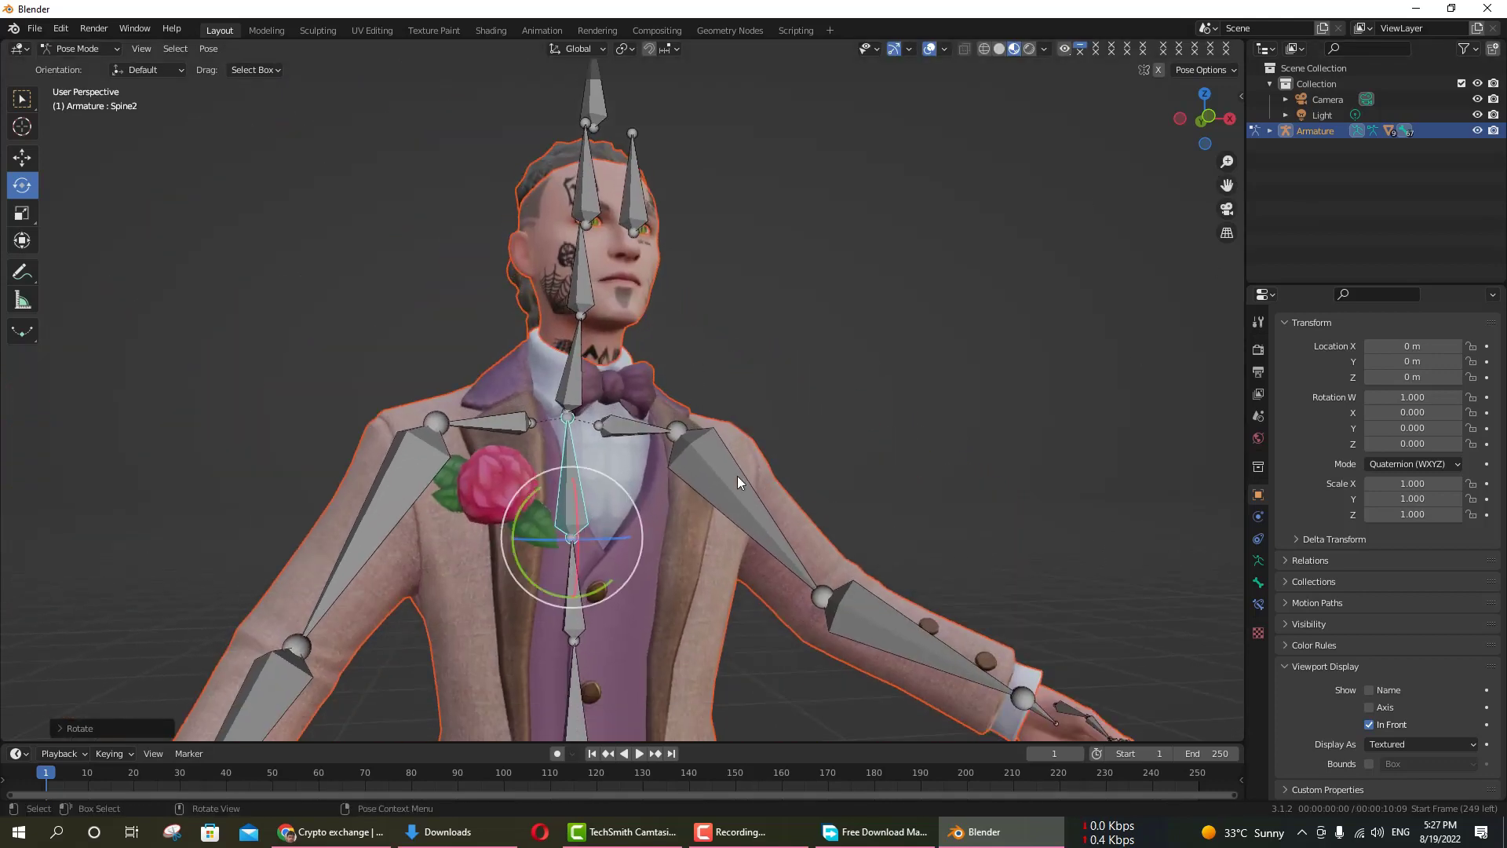
{"action": "left_click_drag", "start_coordinate": [578, 504], "coordinate": [579, 428]}
{"action": "left_click", "coordinate": [638, 232]}
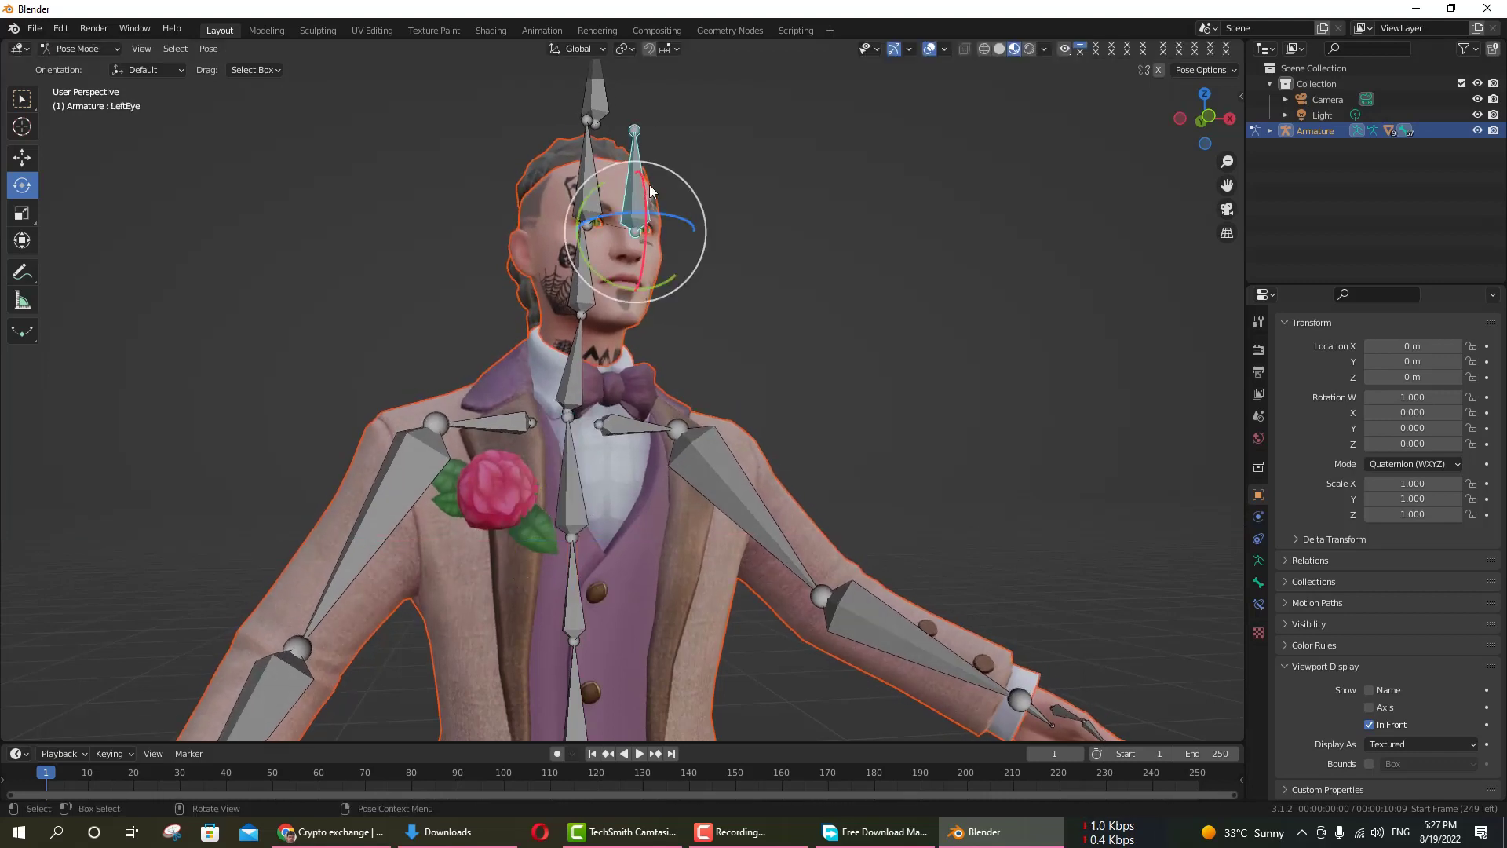
{"action": "mouse_move", "coordinate": [650, 191]}
{"action": "left_mouse_down"}
{"action": "mouse_move", "coordinate": [650, 165]}
{"action": "mouse_move", "coordinate": [650, 190]}
{"action": "left_mouse_up"}
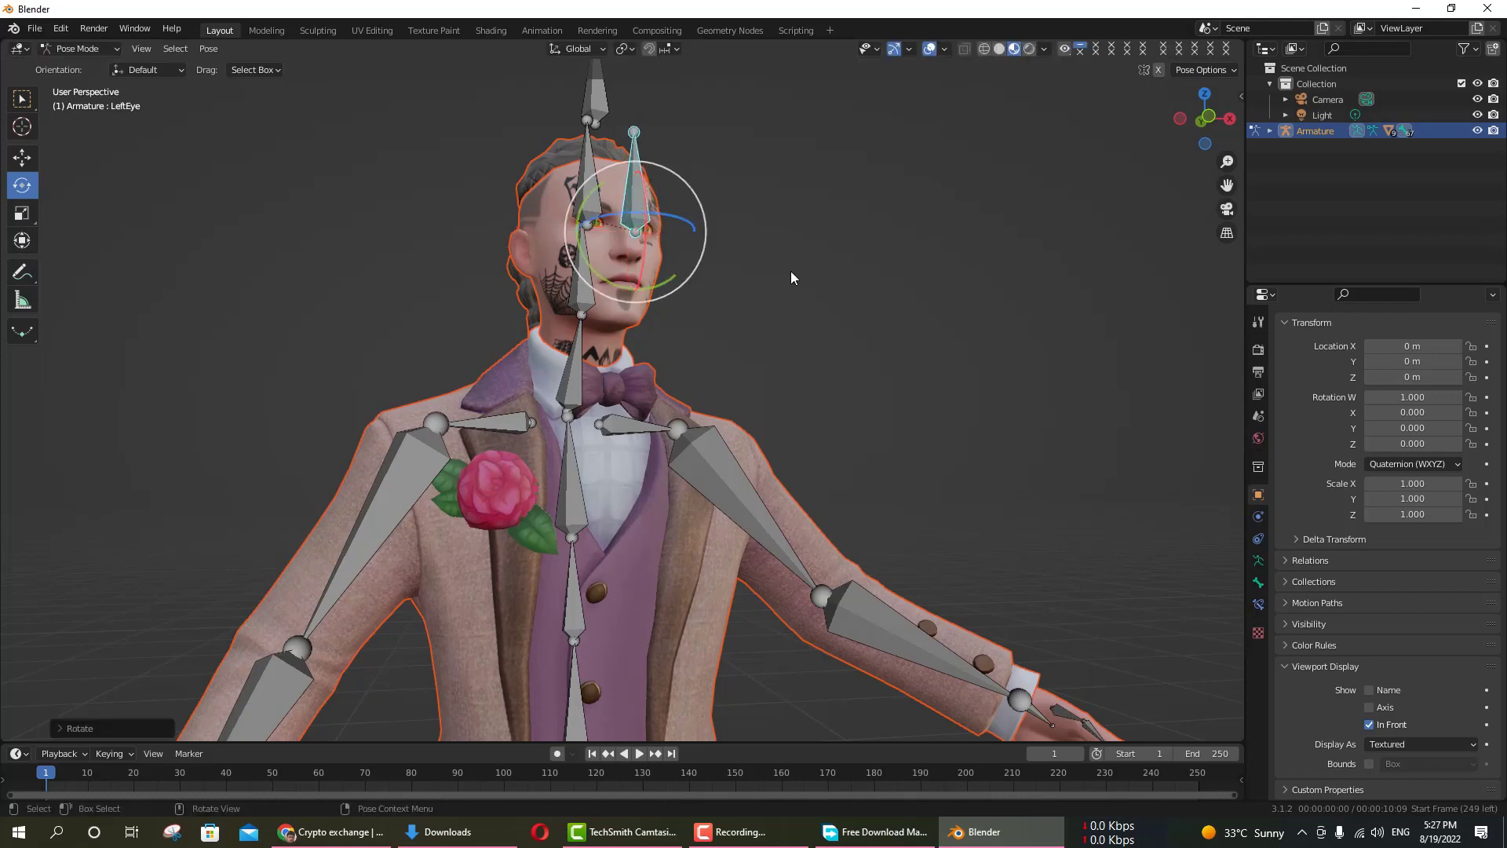
Step: Try to rotate the LeftEye bone and the Neck bone with the avatar's face seen up close
{"action": "scroll", "coordinate": [789, 271], "scroll_direction": "down", "scroll_amount": 5}
{"action": "scroll", "coordinate": [276, 464], "scroll_direction": "up", "scroll_amount": 5}
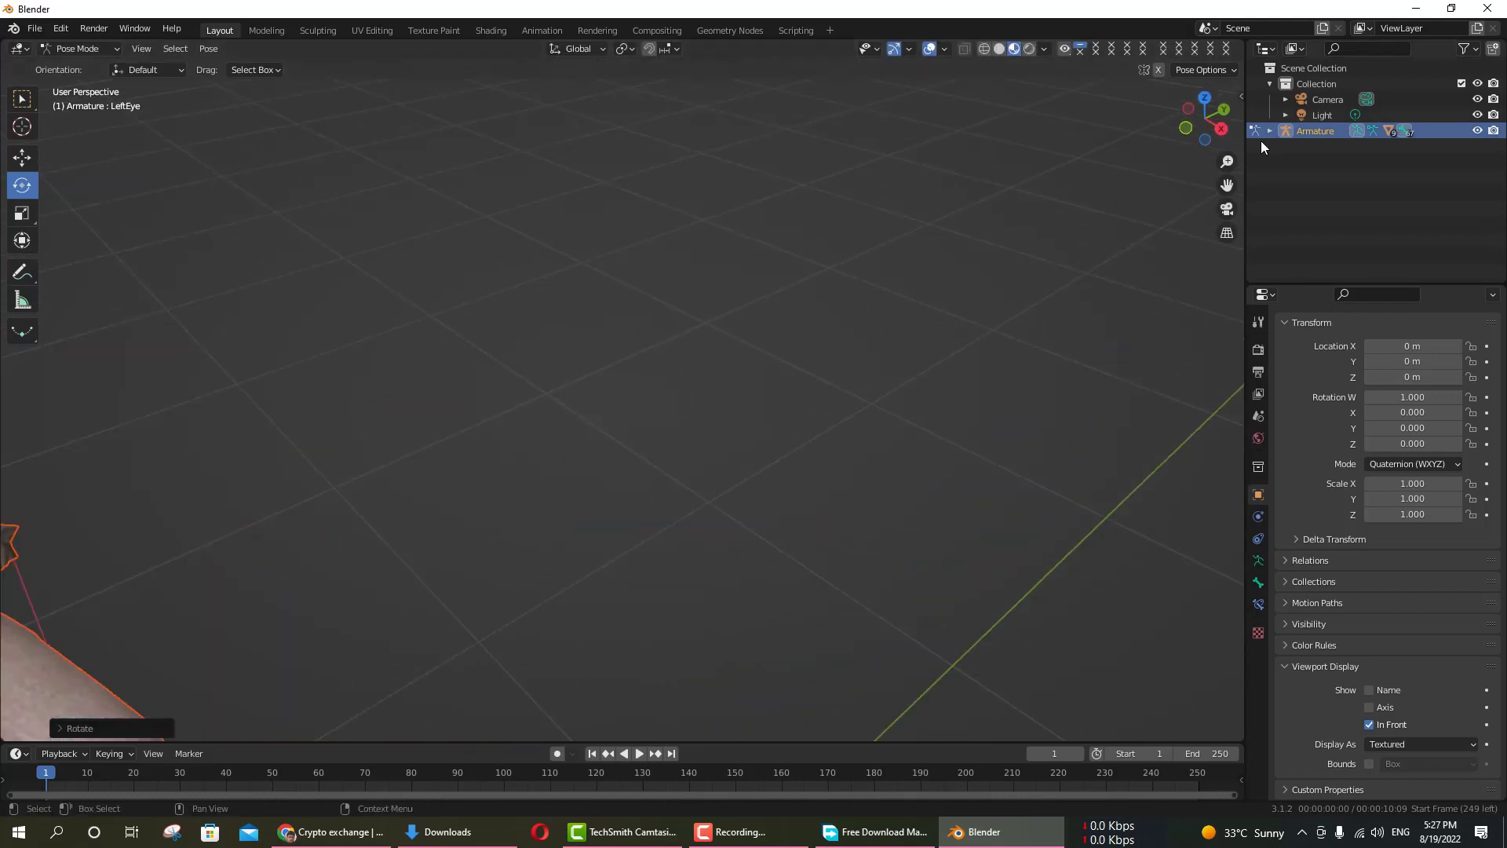
{"action": "scroll", "coordinate": [1070, 270], "scroll_direction": "down", "scroll_amount": 5}
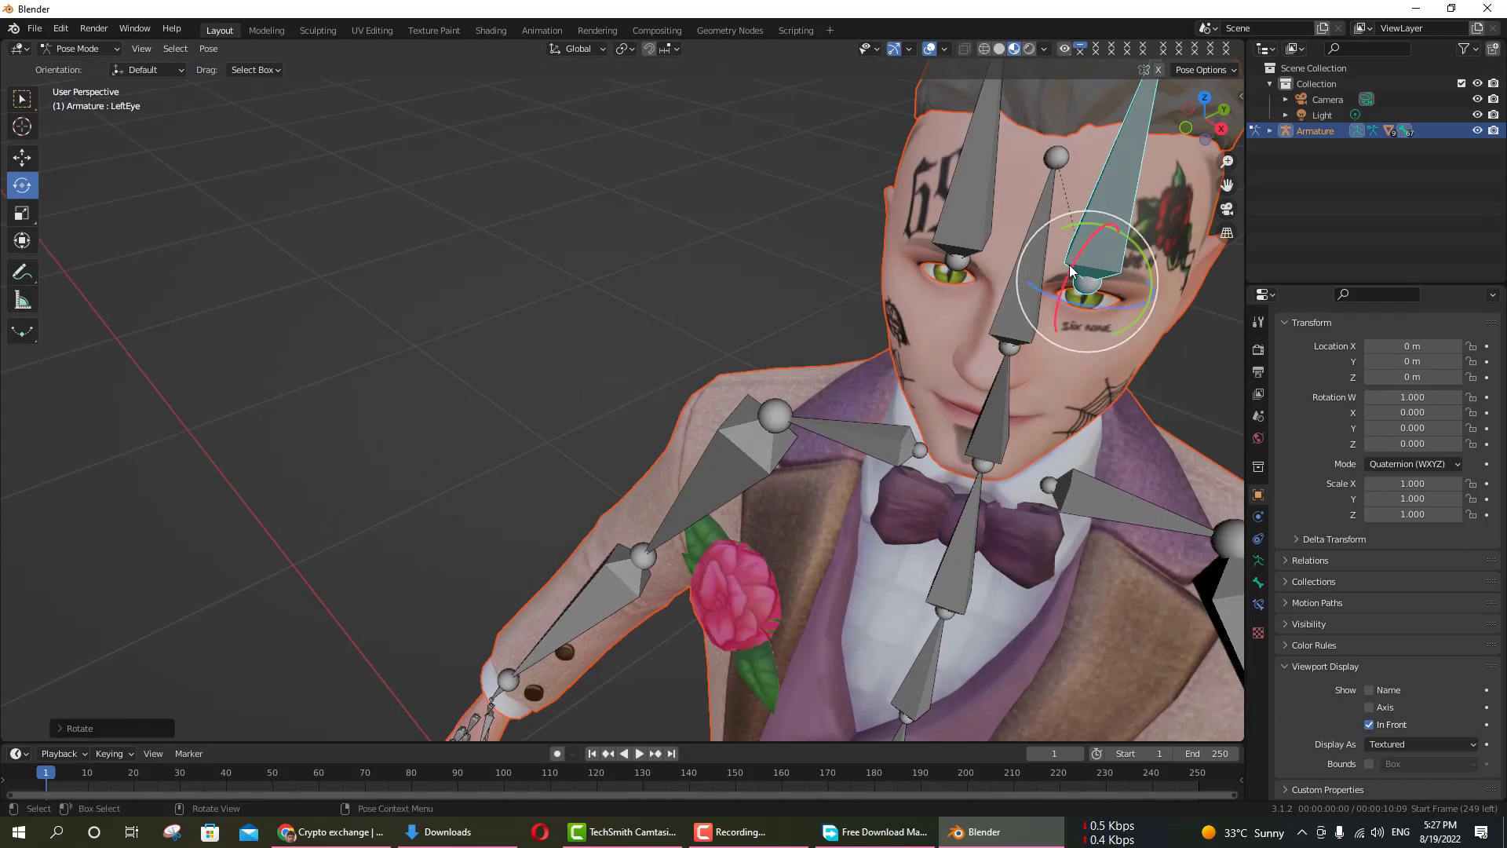
{"action": "left_click_drag", "start_coordinate": [1070, 271], "coordinate": [1061, 305]}
{"action": "right_click", "coordinate": [1073, 308]}
{"action": "right_click", "coordinate": [1061, 304]}
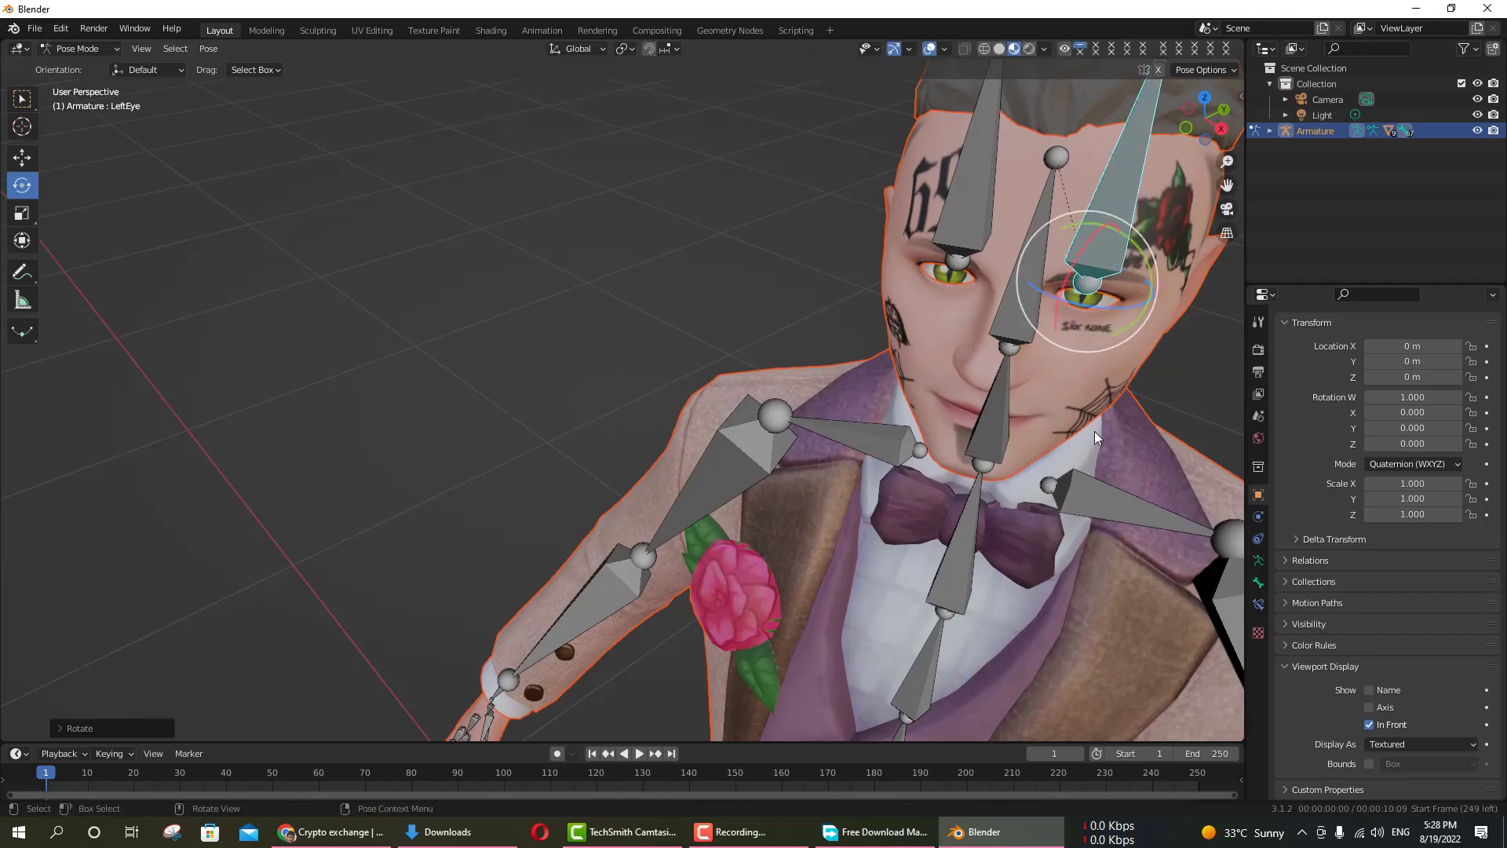
{"action": "left_click", "coordinate": [975, 467]}
{"action": "left_click_drag", "start_coordinate": [984, 429], "coordinate": [986, 424]}
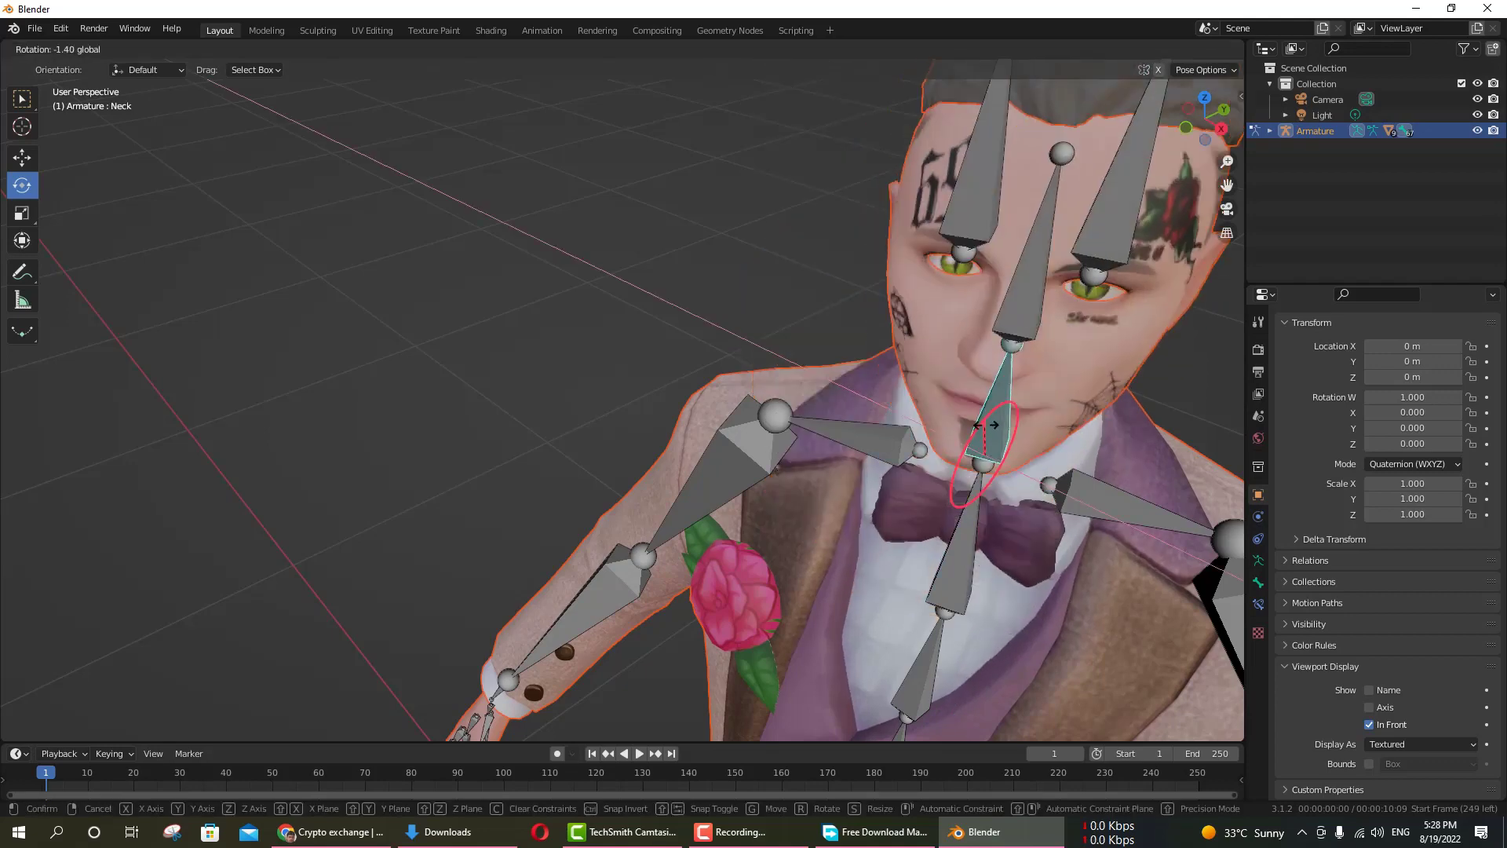
{"action": "right_click", "coordinate": [986, 425]}
Step: Turn off the armature's In Front display and inspect the avatar's face and upper body from the front
{"action": "scroll", "coordinate": [829, 506], "scroll_direction": "down", "scroll_amount": 6}
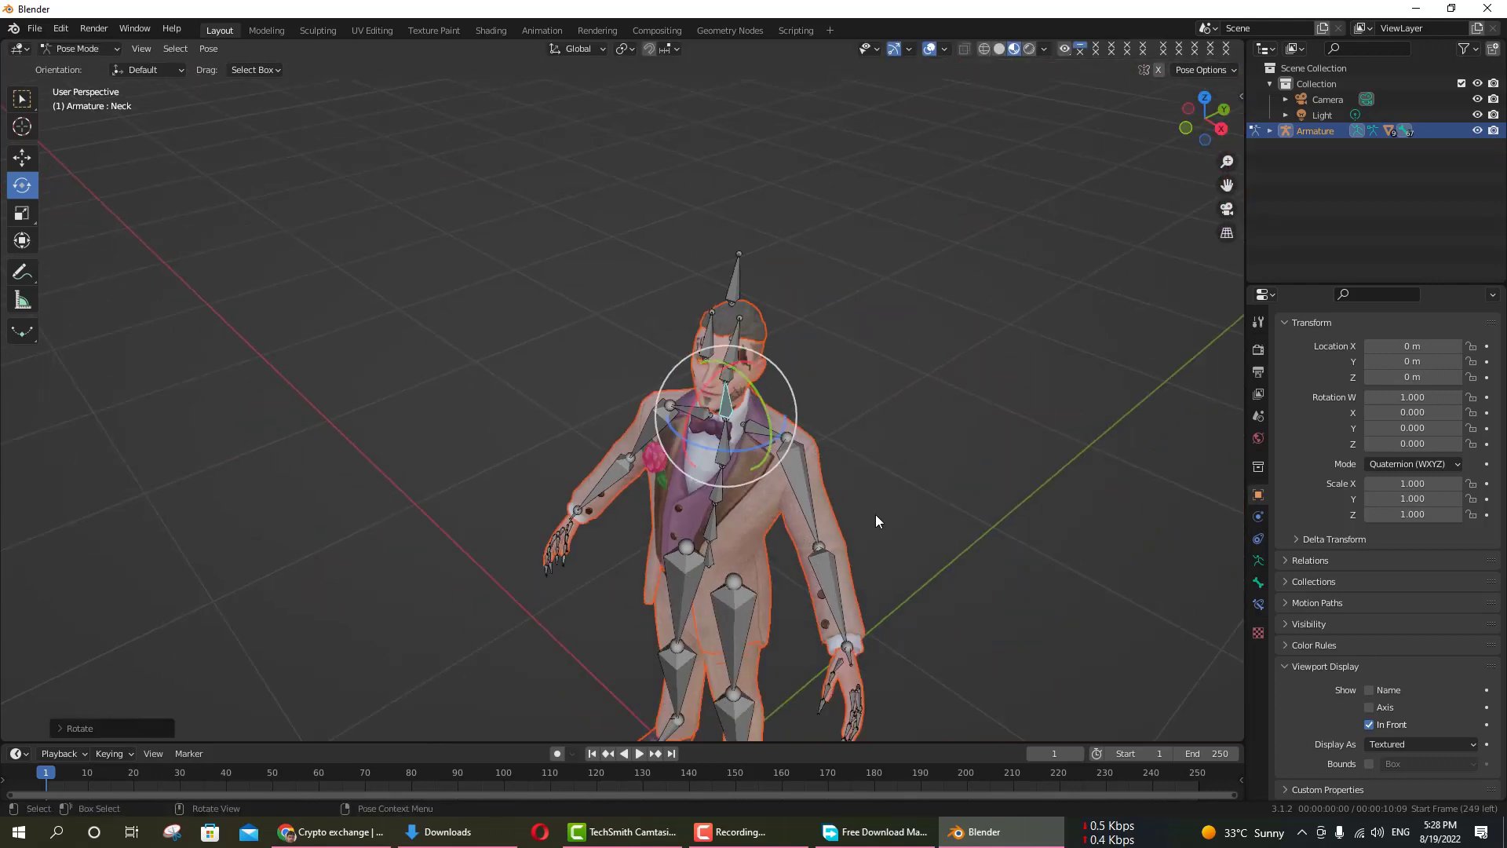
{"action": "left_click", "coordinate": [1369, 725]}
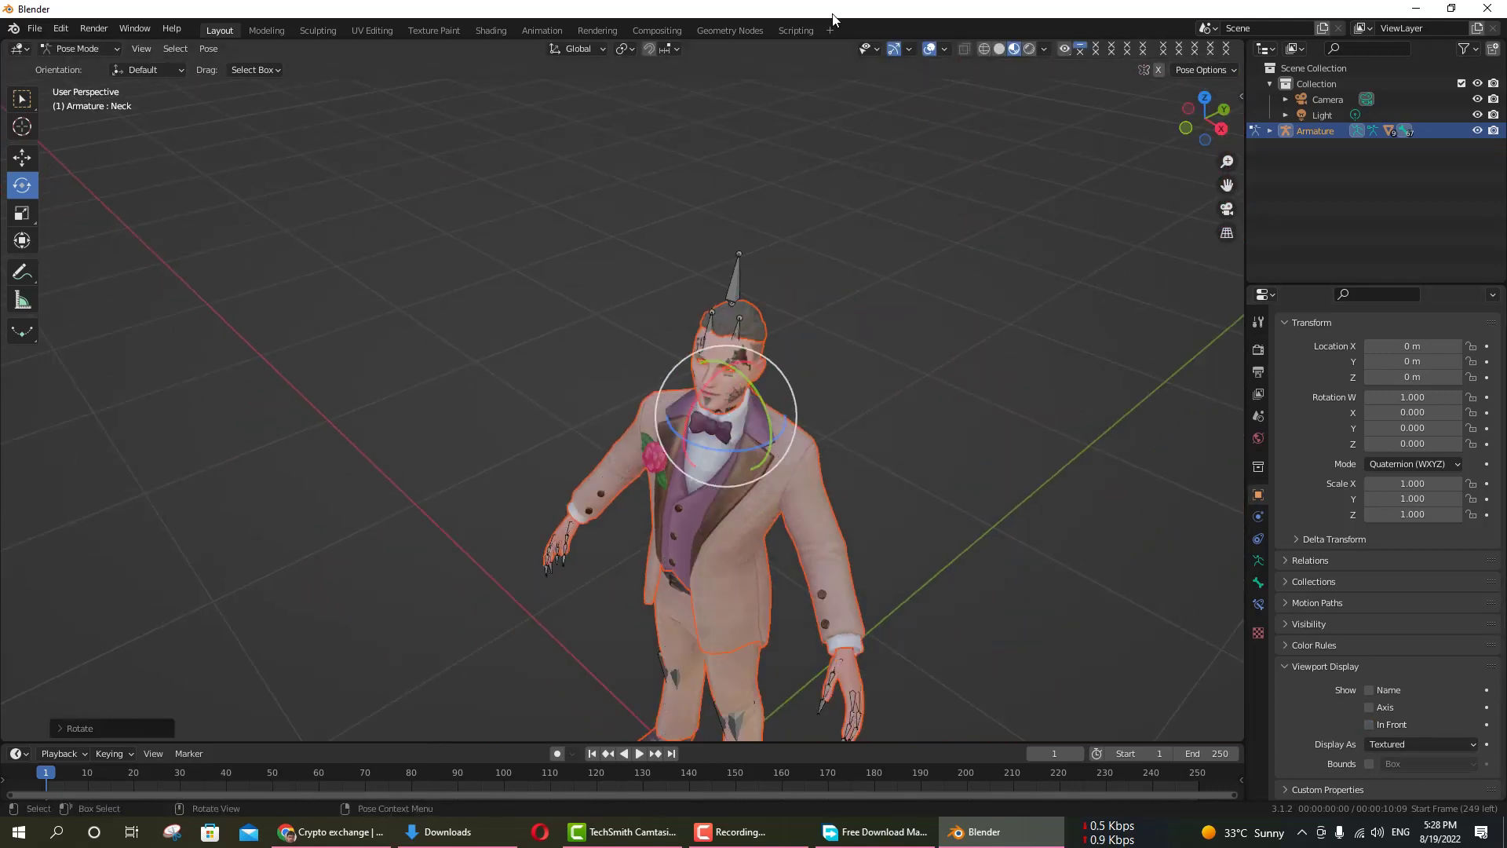
{"action": "left_click", "coordinate": [1044, 46]}
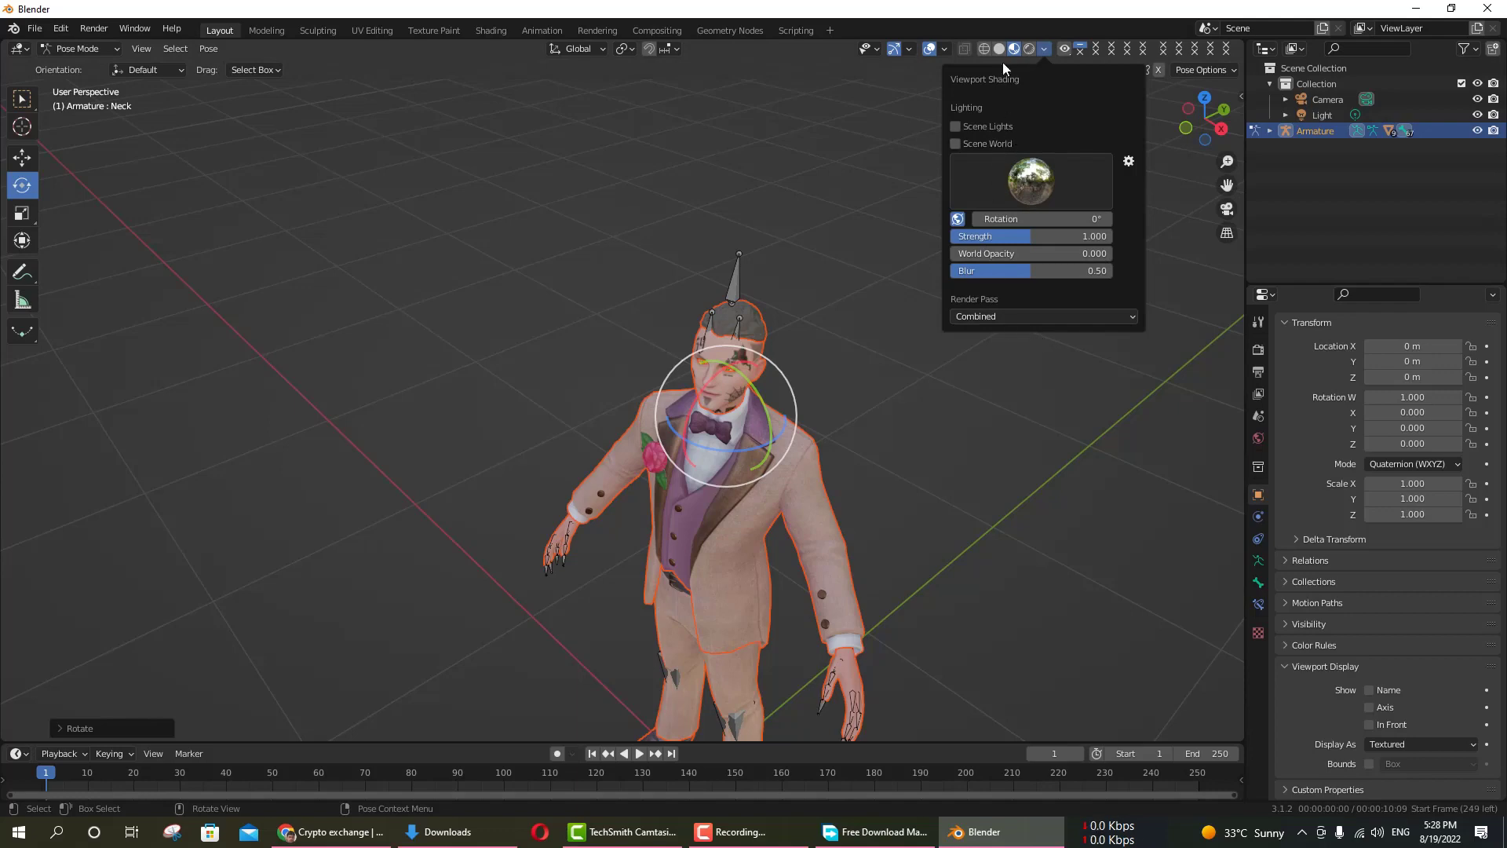
{"action": "left_click", "coordinate": [947, 48]}
{"action": "left_click", "coordinate": [947, 48]}
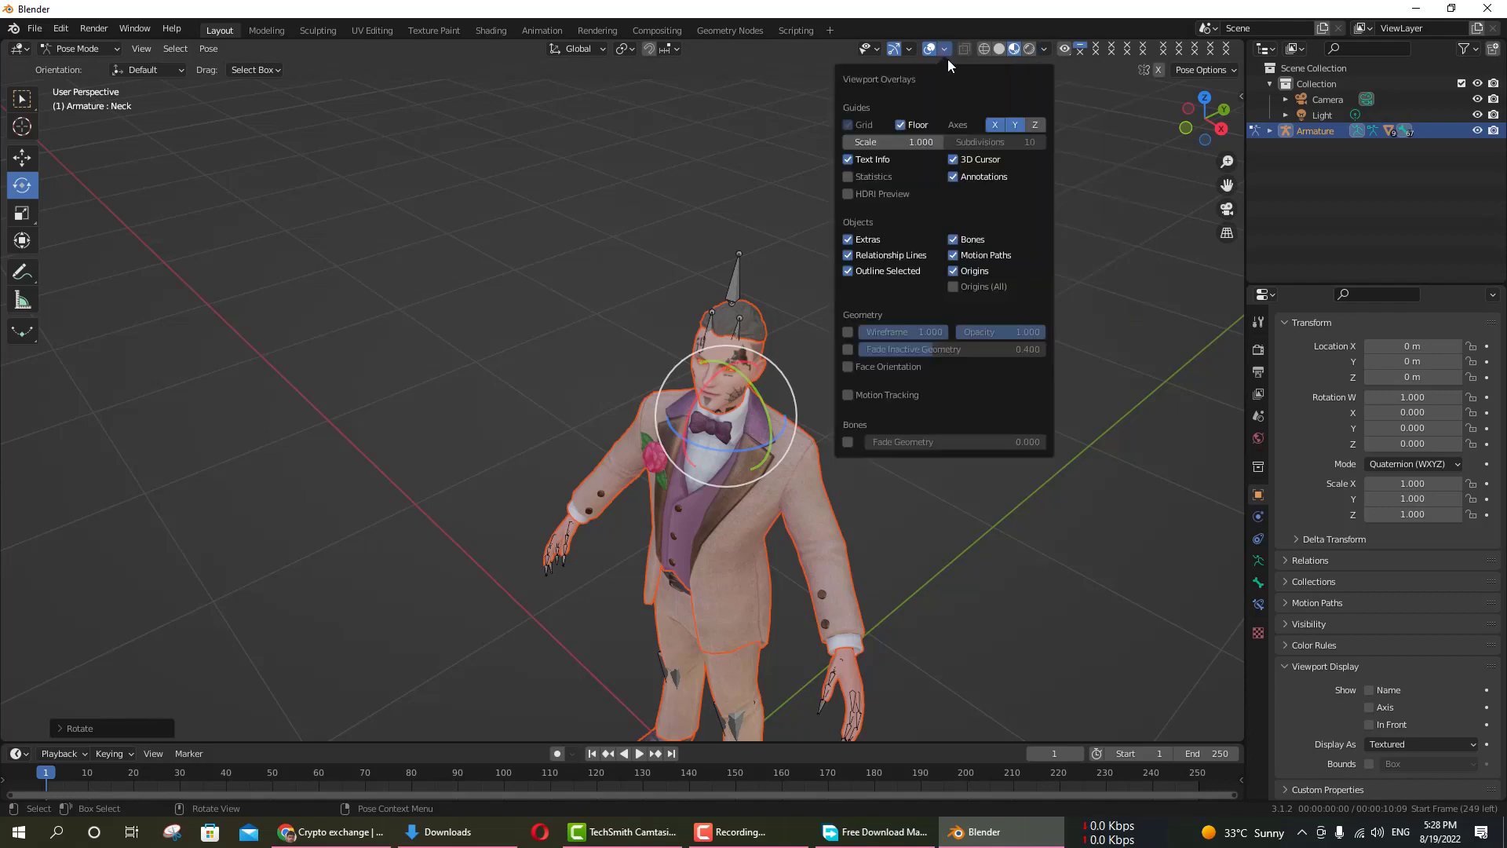
{"action": "left_click_drag", "start_coordinate": [770, 502], "coordinate": [906, 497]}
{"action": "scroll", "coordinate": [808, 449], "scroll_direction": "up", "scroll_amount": 3}
{"action": "scroll", "coordinate": [1222, 234], "scroll_direction": "down", "scroll_amount": 3}
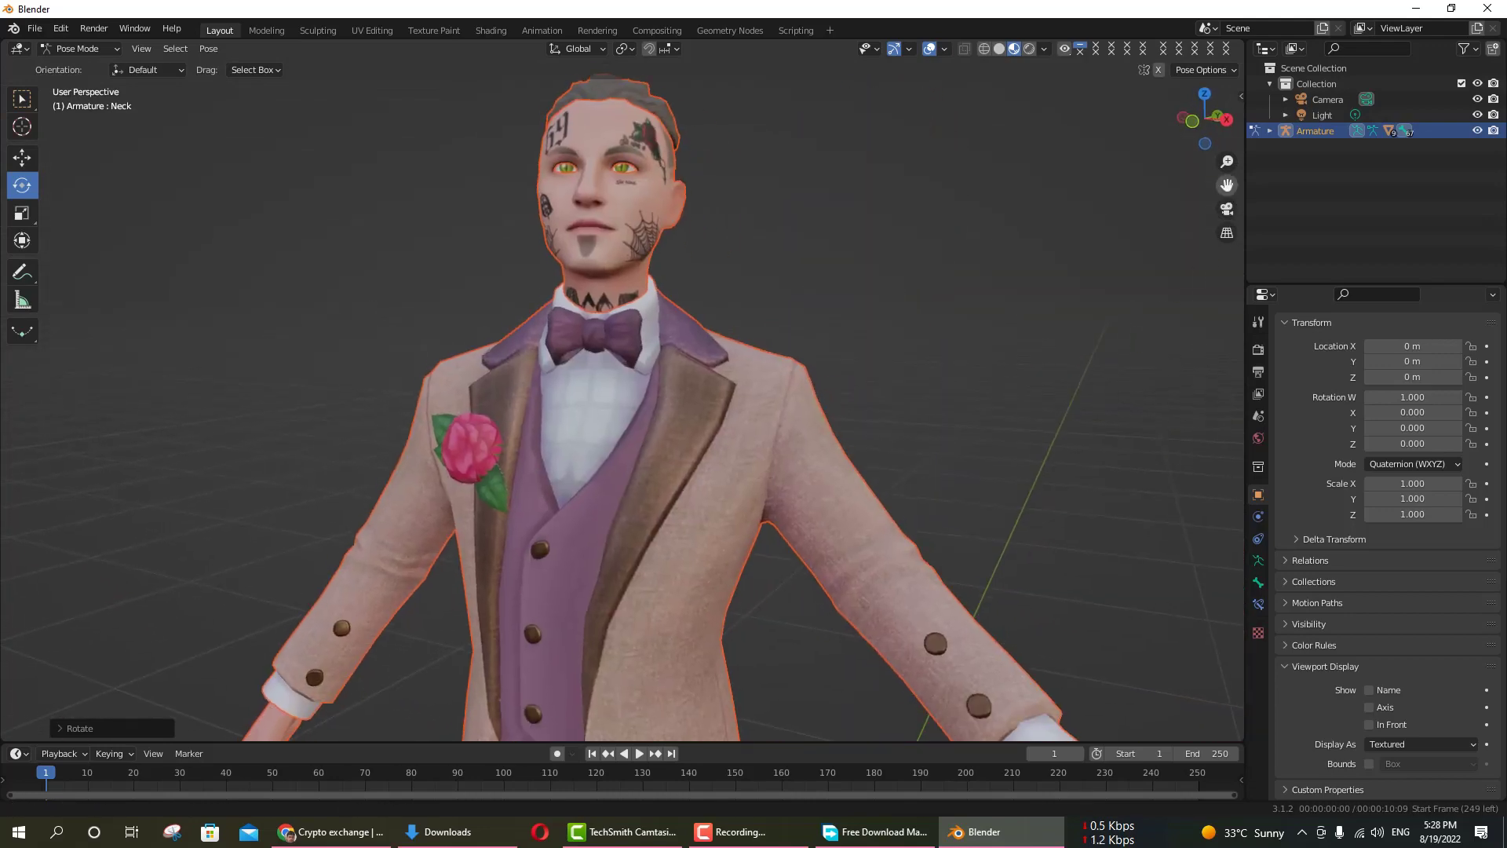
{"action": "left_click_drag", "start_coordinate": [1222, 234], "coordinate": [681, 429]}
{"action": "left_click", "coordinate": [705, 480]}
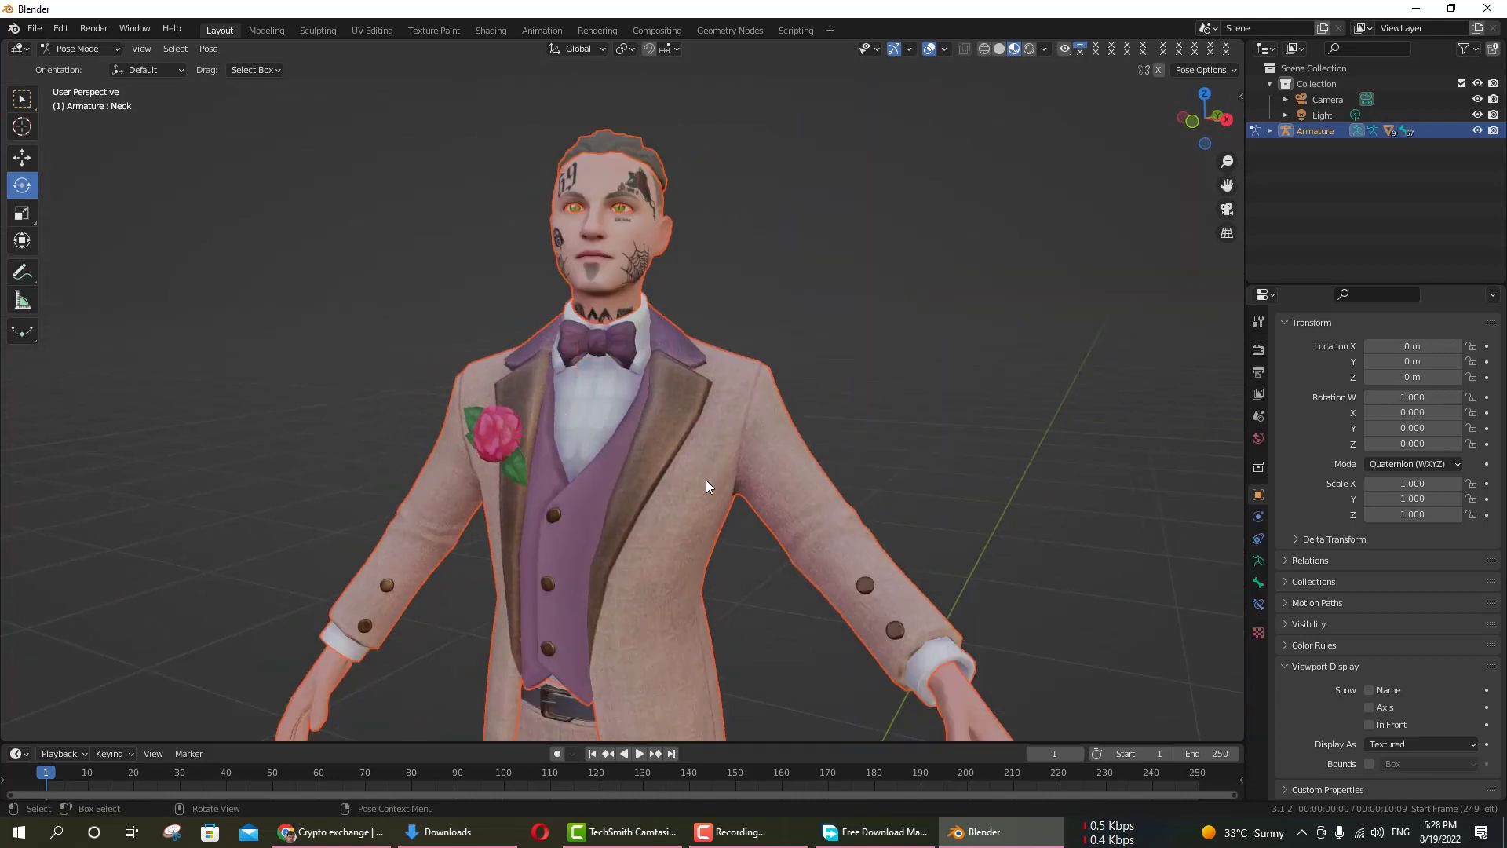
{"action": "left_click", "coordinate": [1258, 633]}
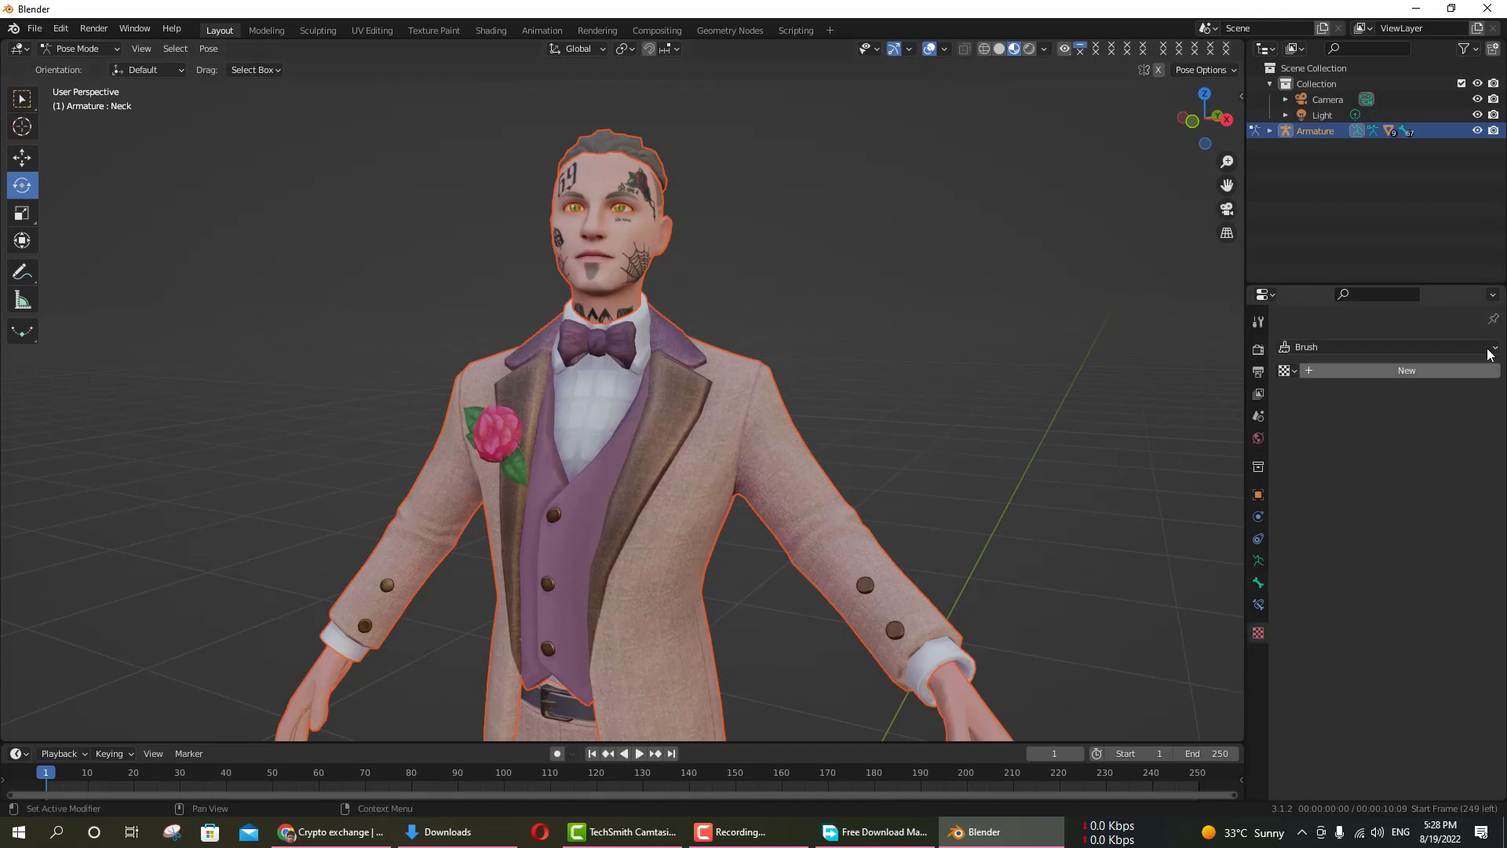
{"action": "left_click", "coordinate": [1290, 372]}
{"action": "left_click", "coordinate": [1374, 688]}
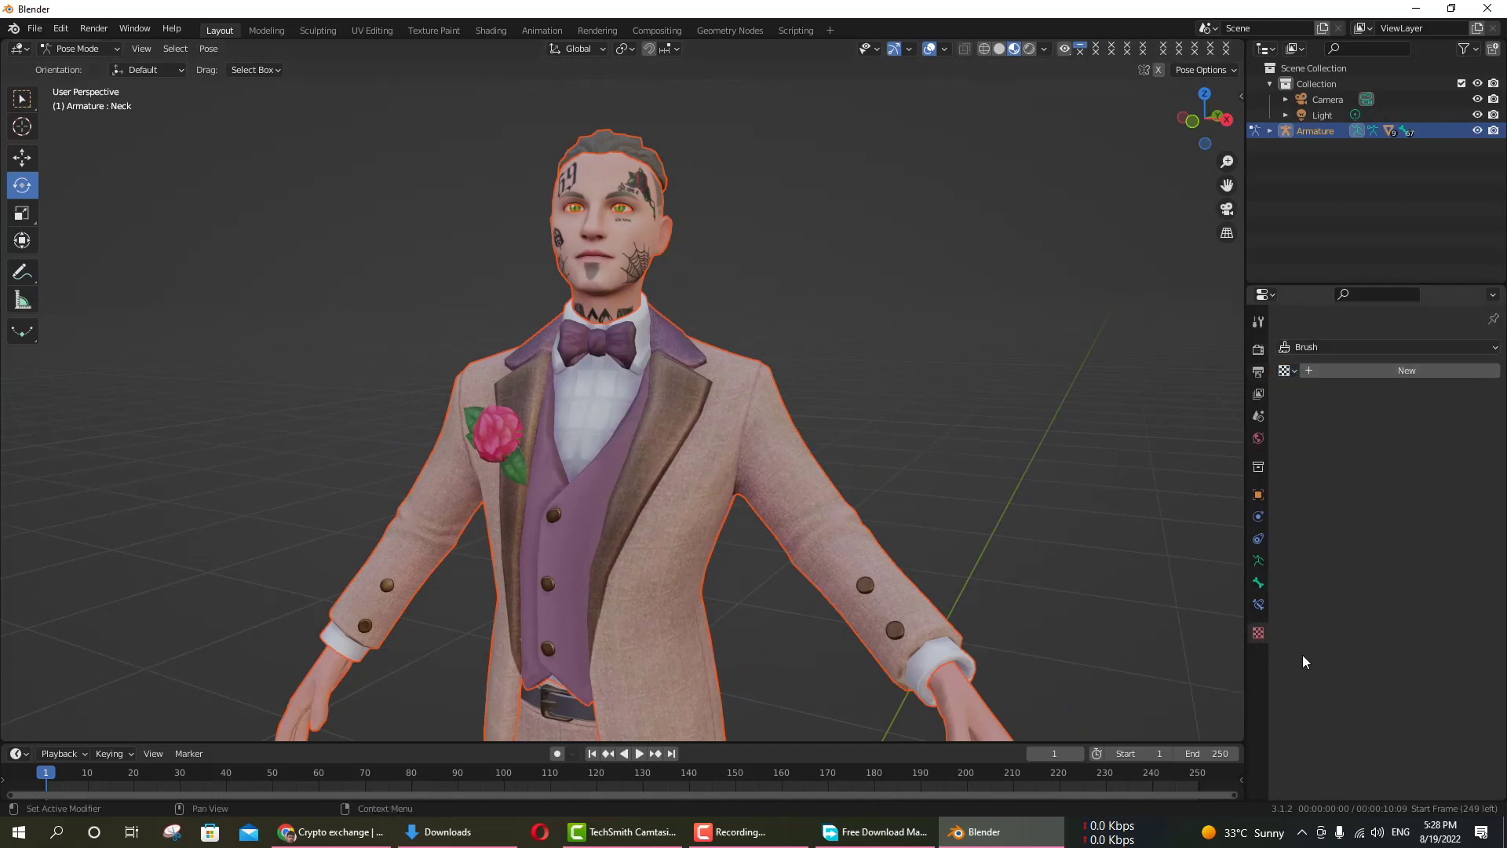
{"action": "left_click", "coordinate": [1258, 438]}
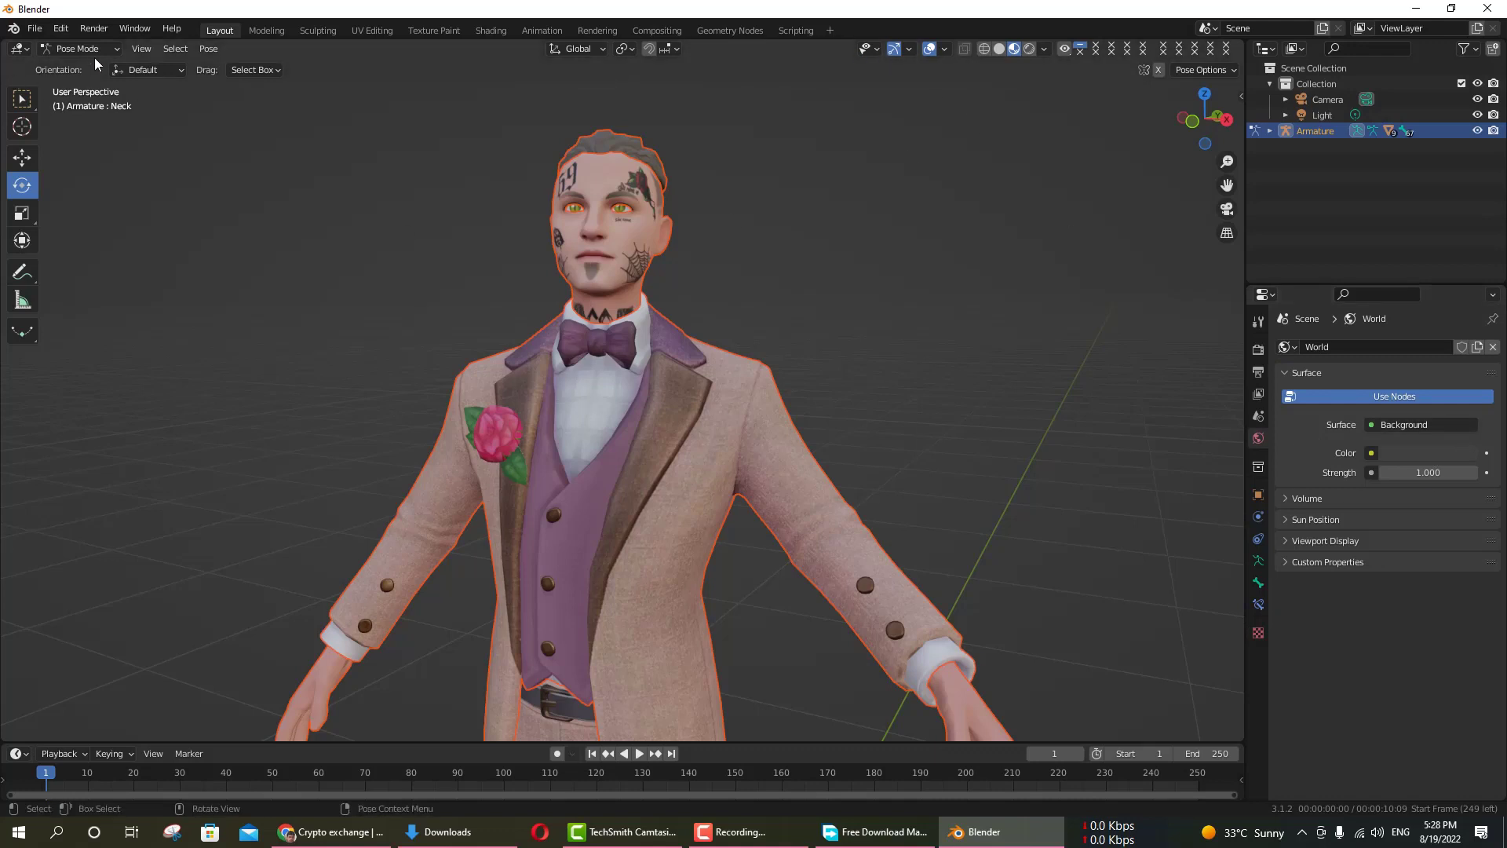
{"action": "scroll", "coordinate": [624, 534], "scroll_direction": "down", "scroll_amount": 2}
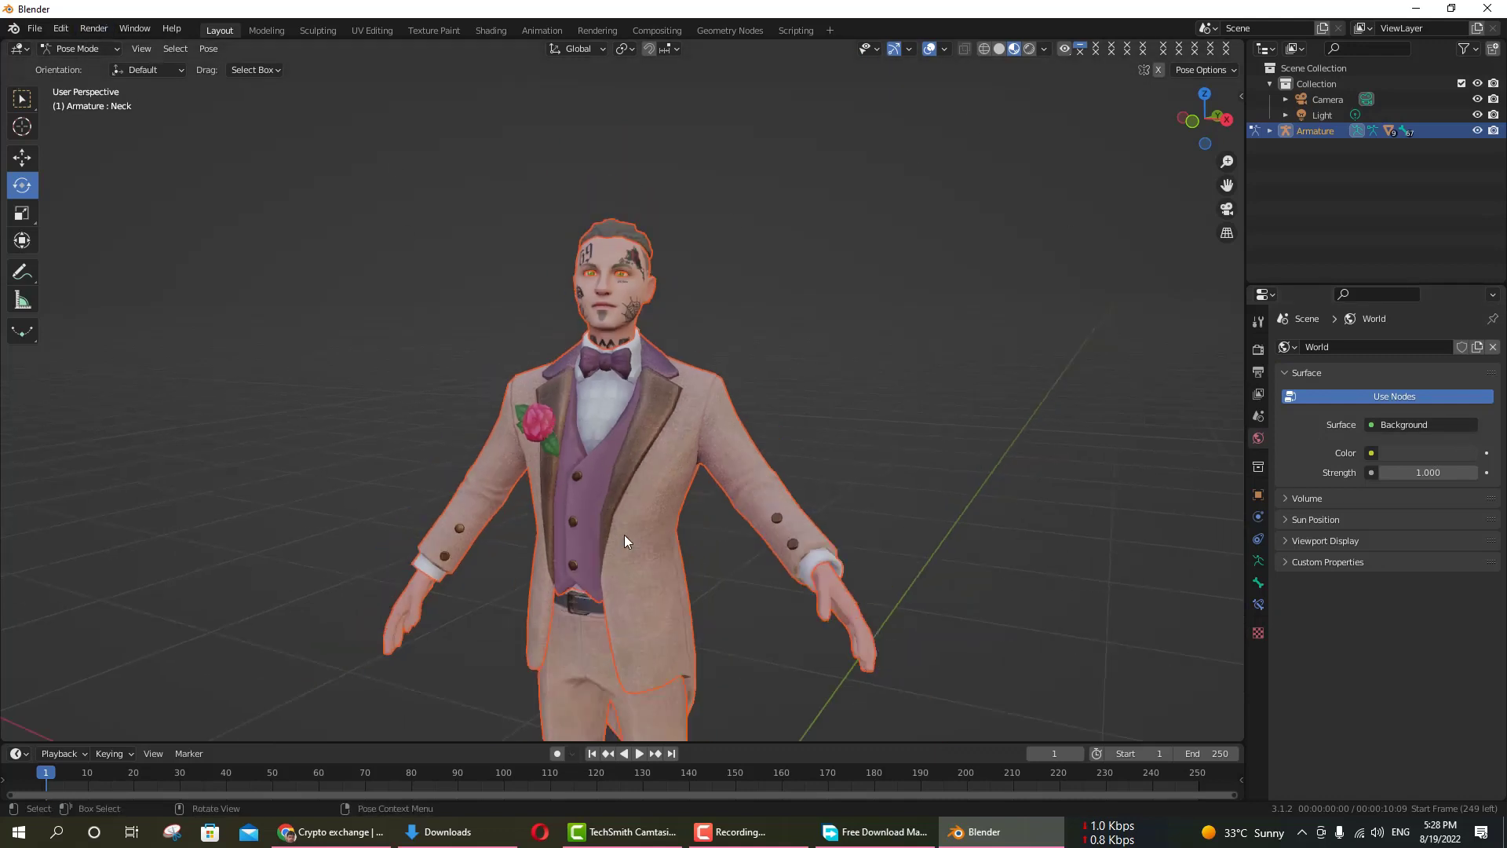
{"action": "scroll", "coordinate": [624, 535], "scroll_direction": "down", "scroll_amount": 3}
{"action": "scroll", "coordinate": [628, 596], "scroll_direction": "up", "scroll_amount": 2}
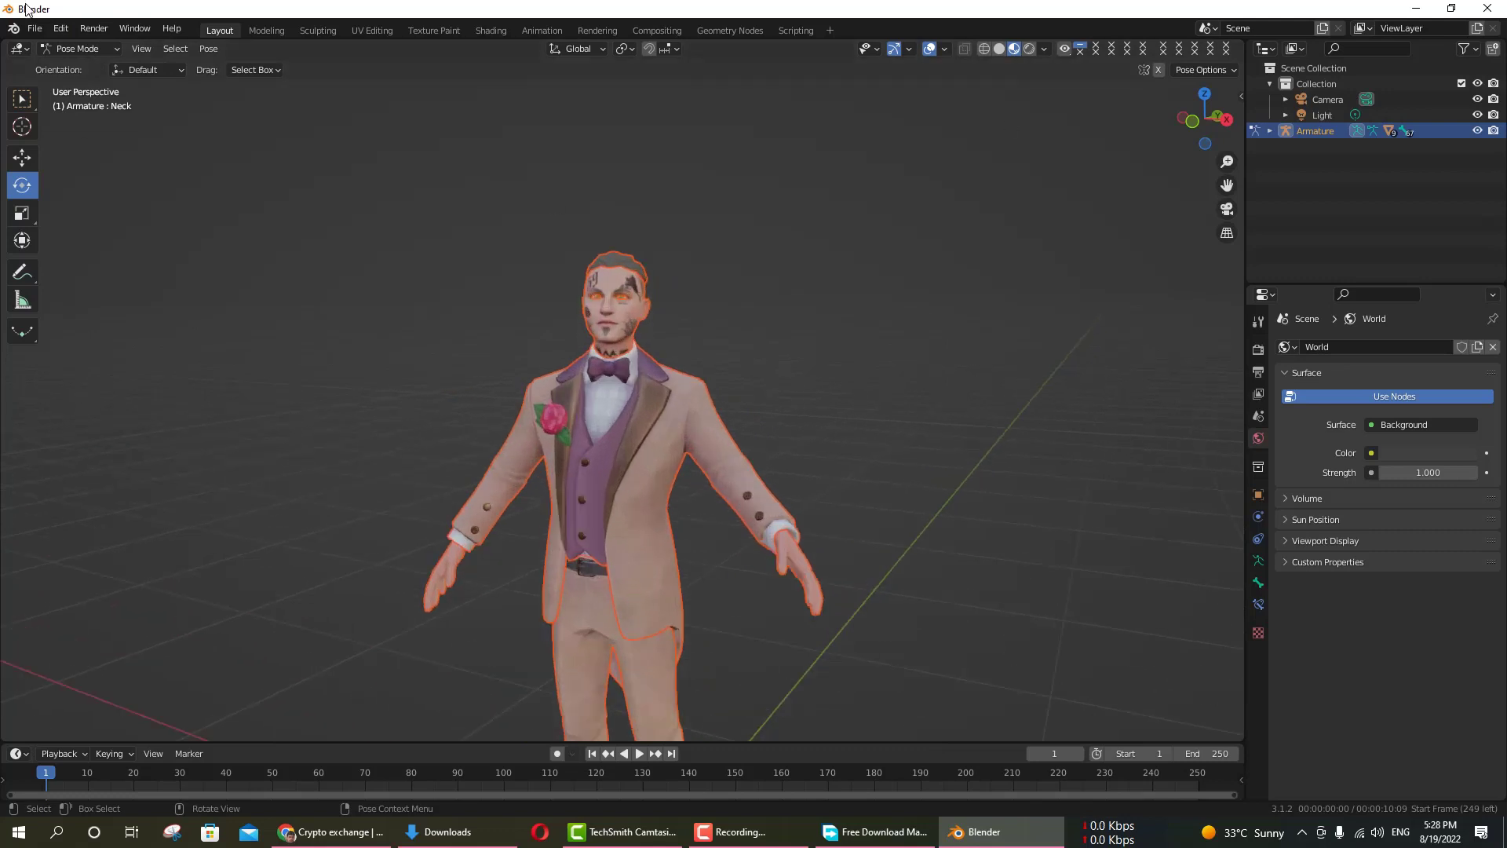
Step: Start saving the posed avatar scene as a new Blender file
{"action": "left_click", "coordinate": [35, 28]}
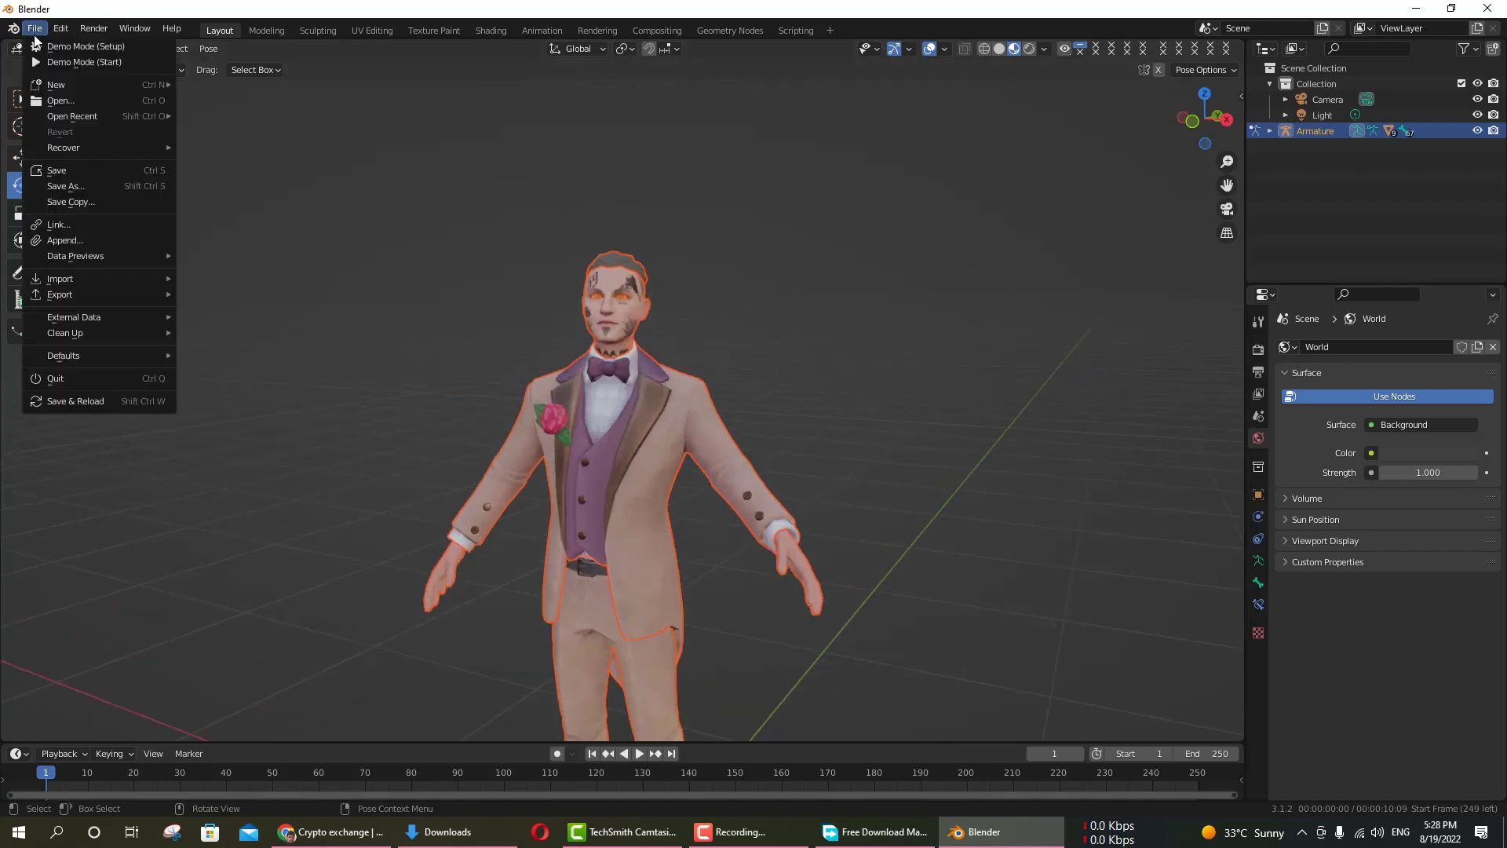
{"action": "left_click", "coordinate": [58, 187]}
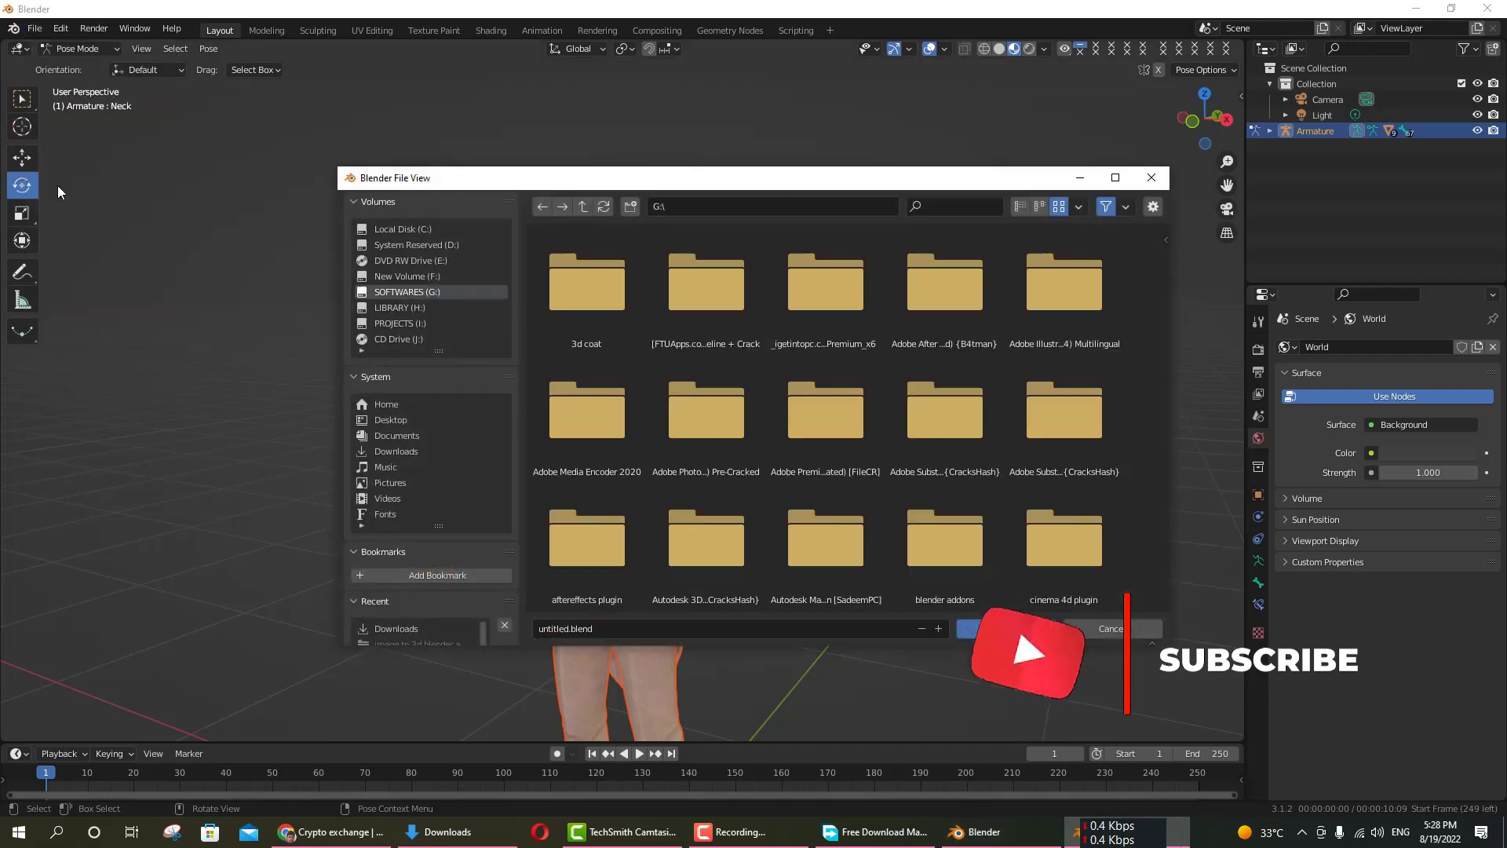